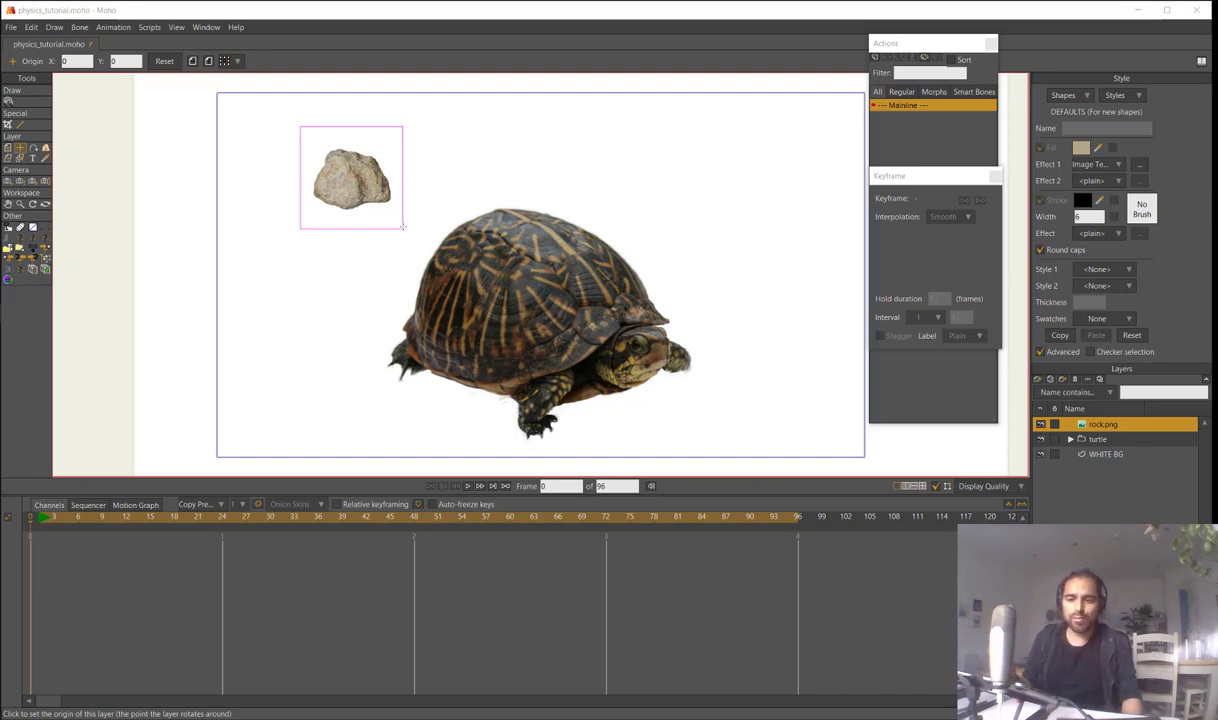
Select the rock.png layer and reset the default style for new shapes
click(1101, 439)
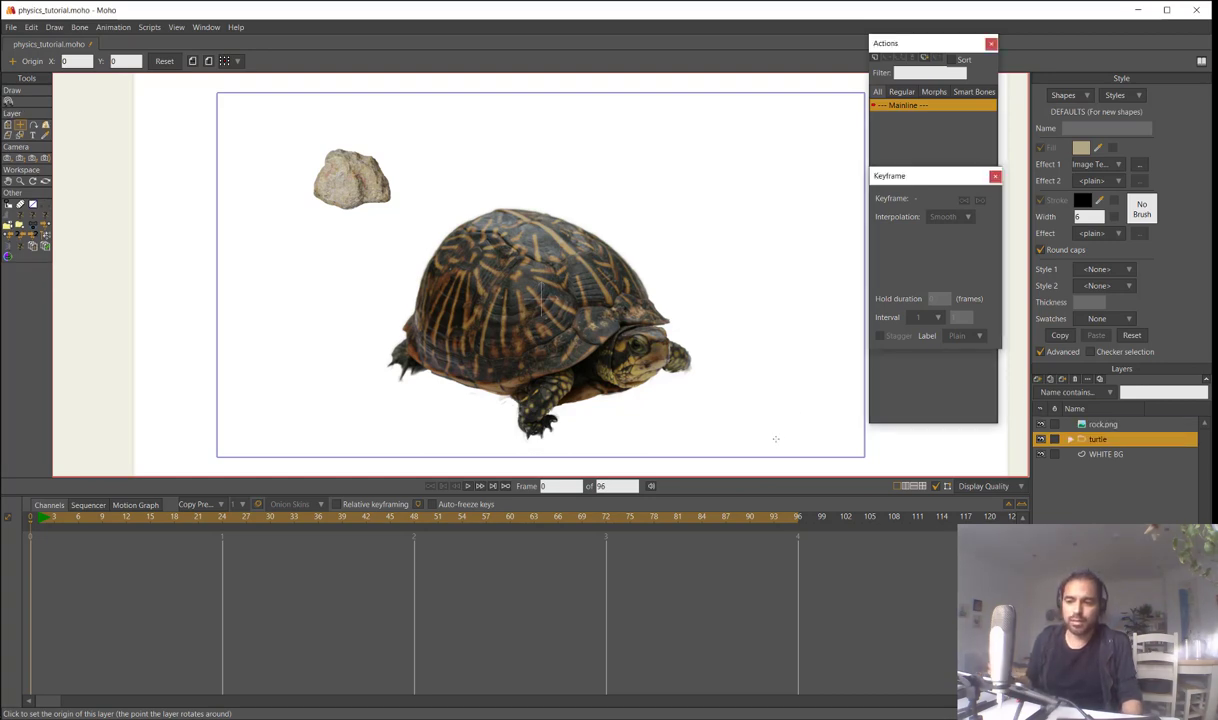
click(1100, 424)
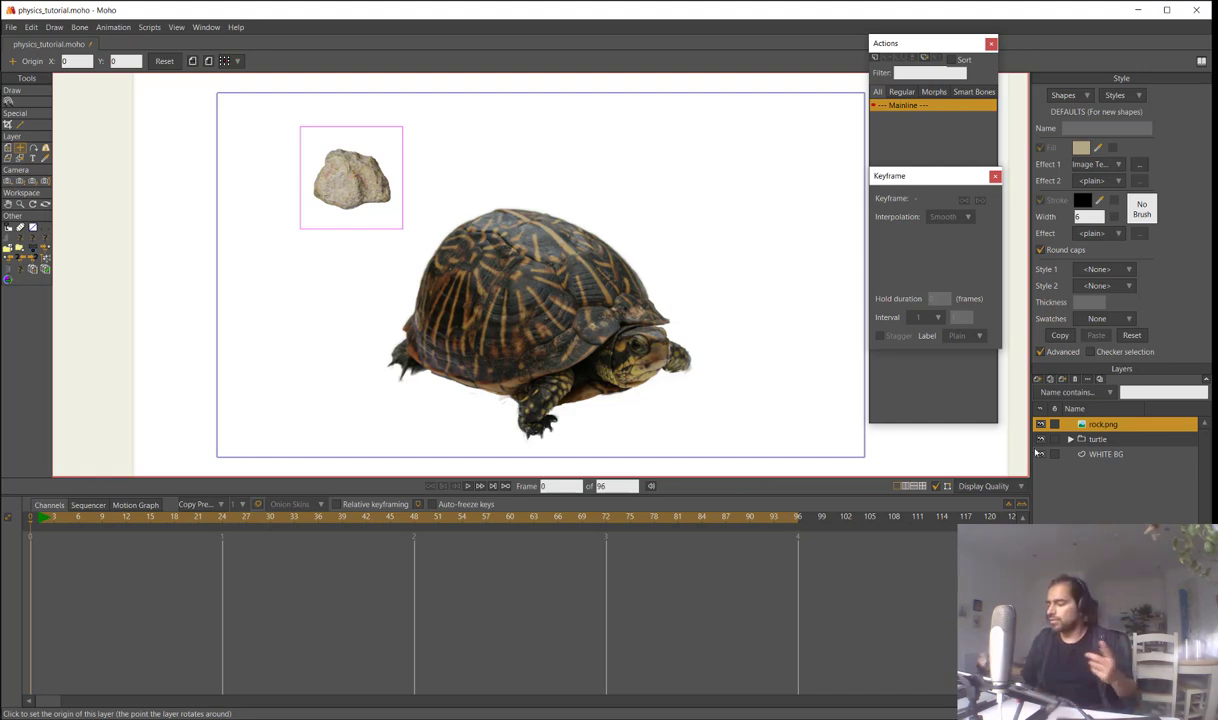
click(1131, 335)
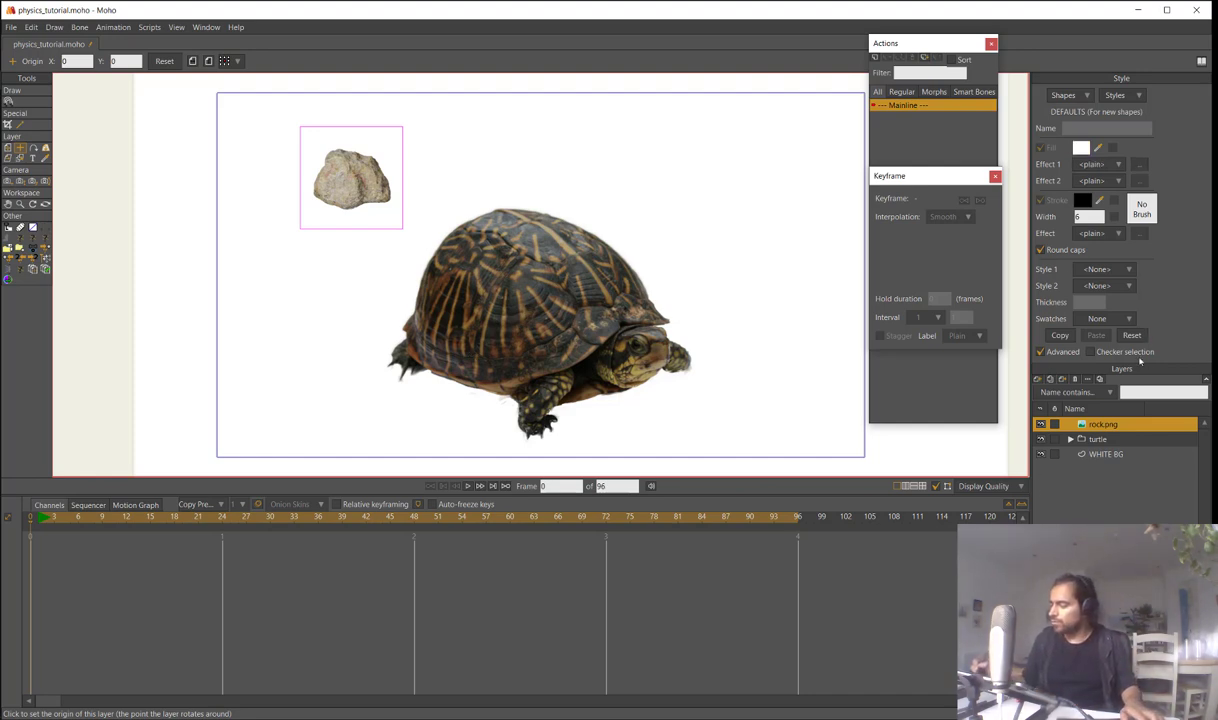
Add a new vector layer above rock.png and name it "rock 1"
click(1038, 380)
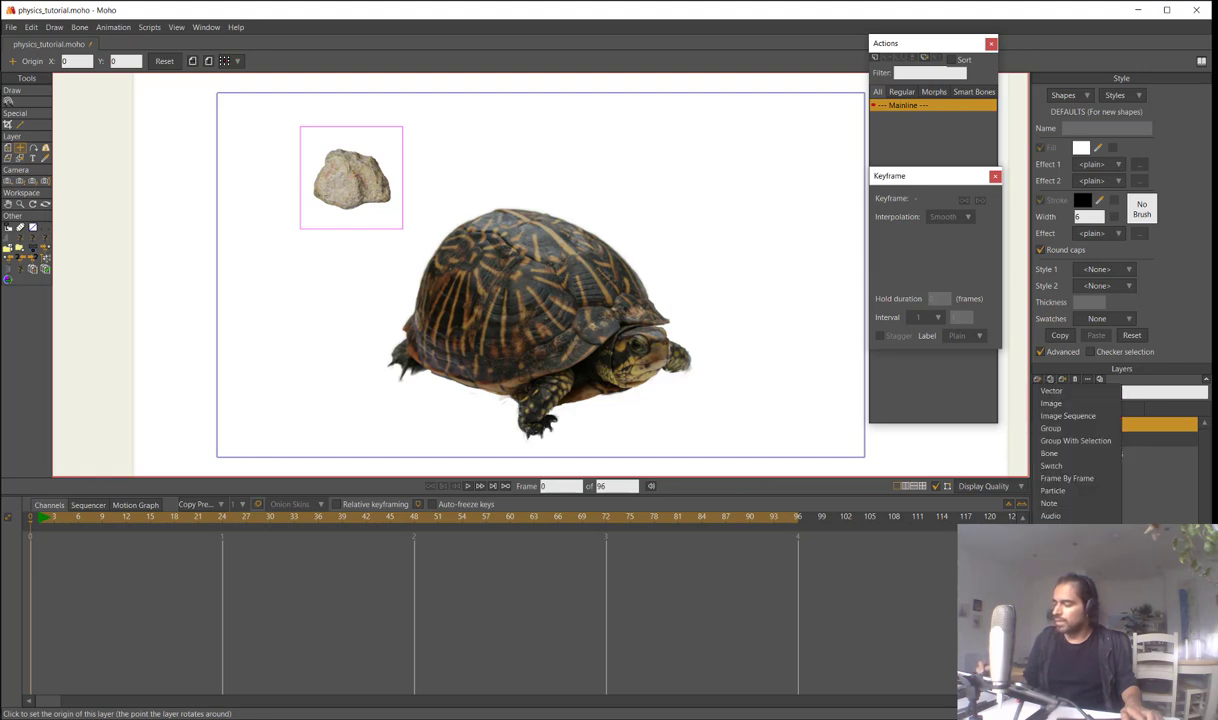
click(1057, 391)
text(roc)
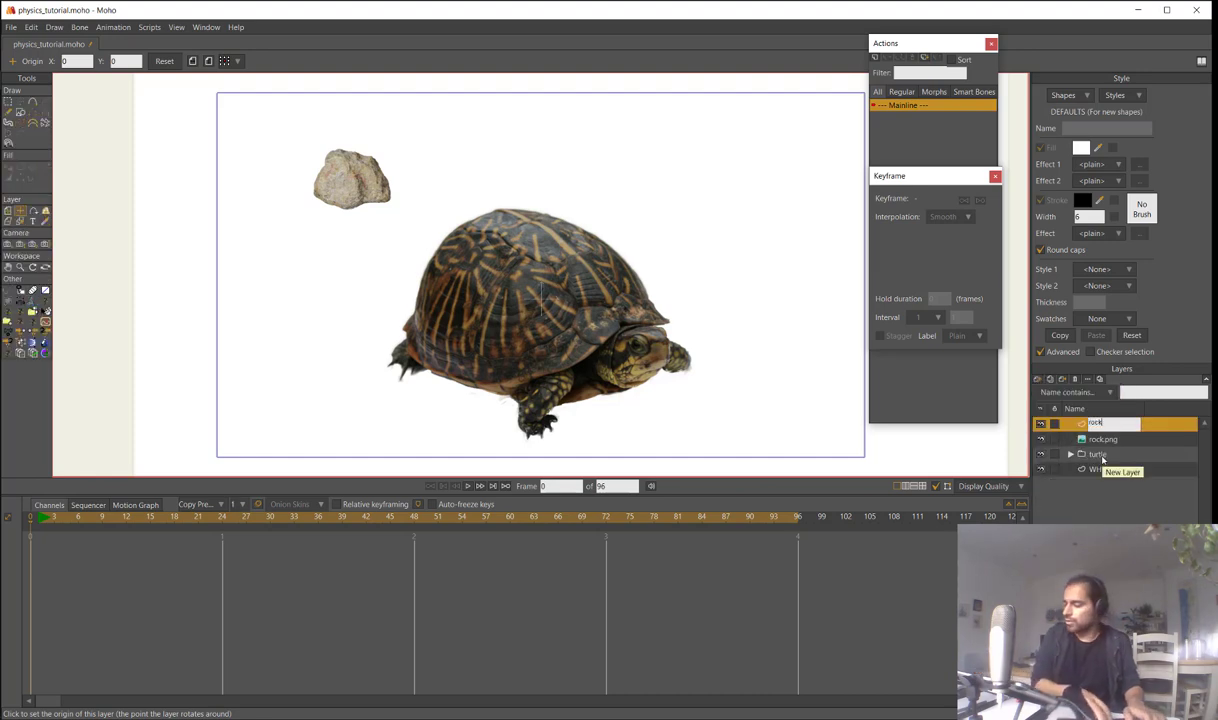
text(k 1)
key(Return)
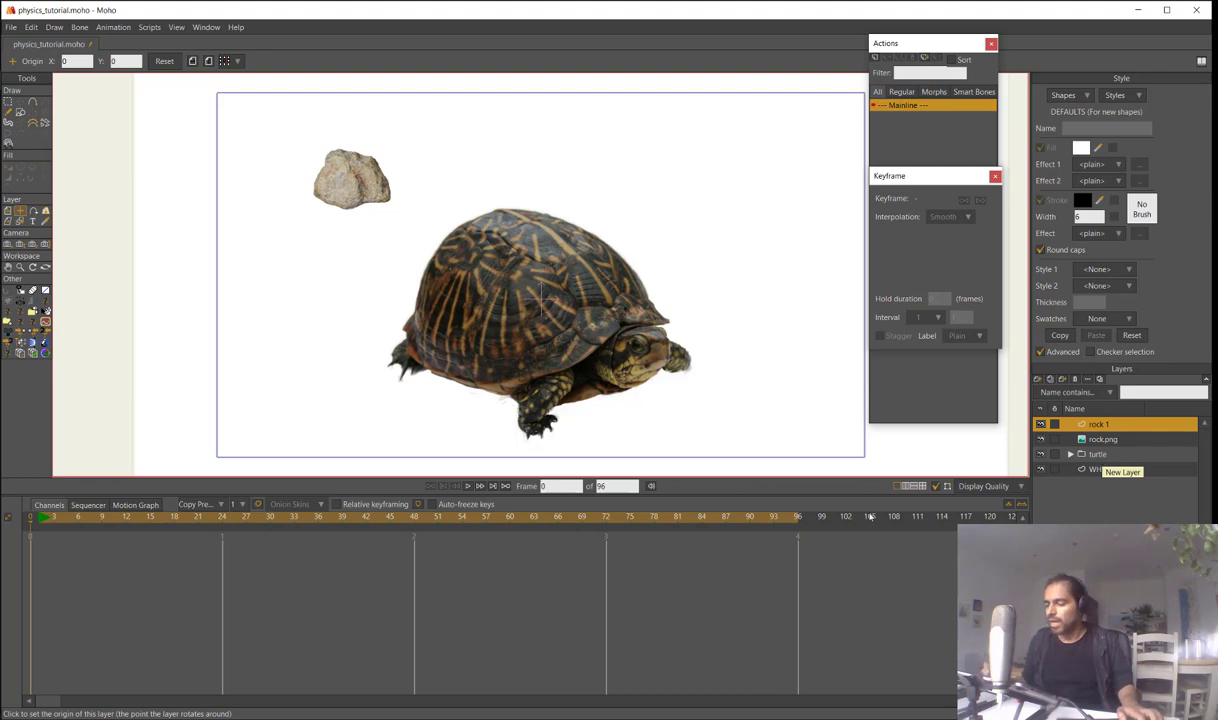
Trace a closed, straight-edged outline of points just outside the rock image with the Add Point tool
click(33, 101)
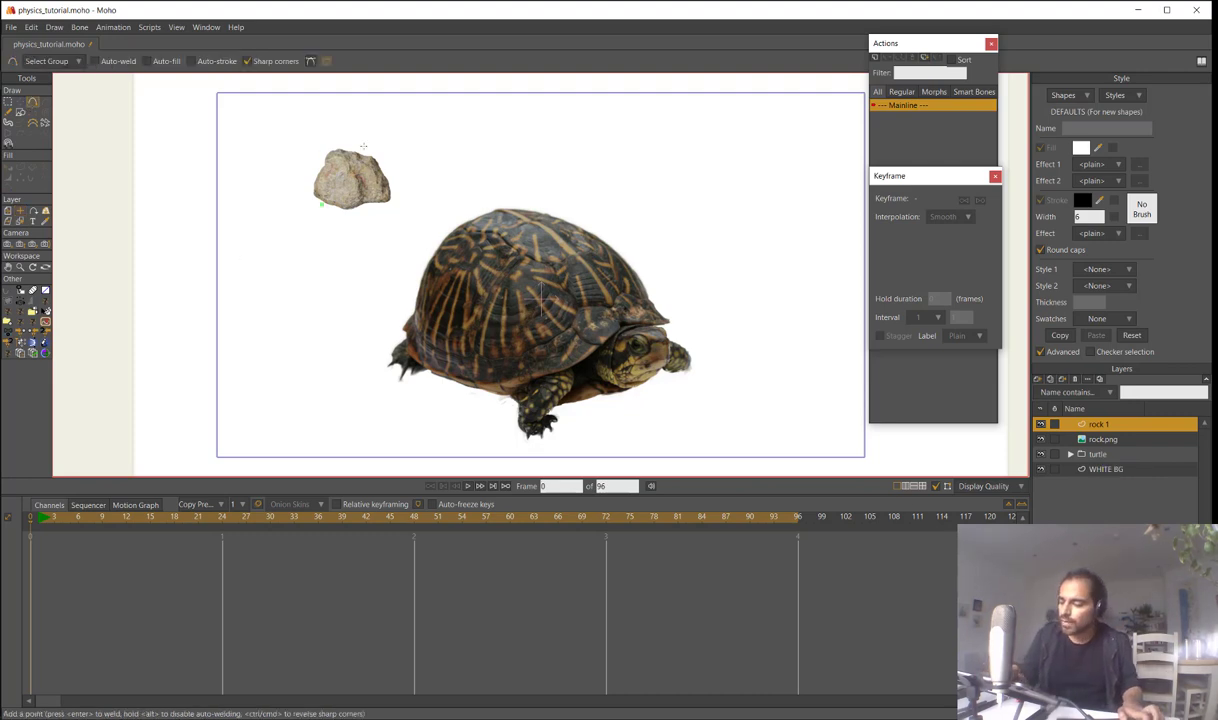
scroll(407, 196, up, 3)
scroll(407, 196, up, 4)
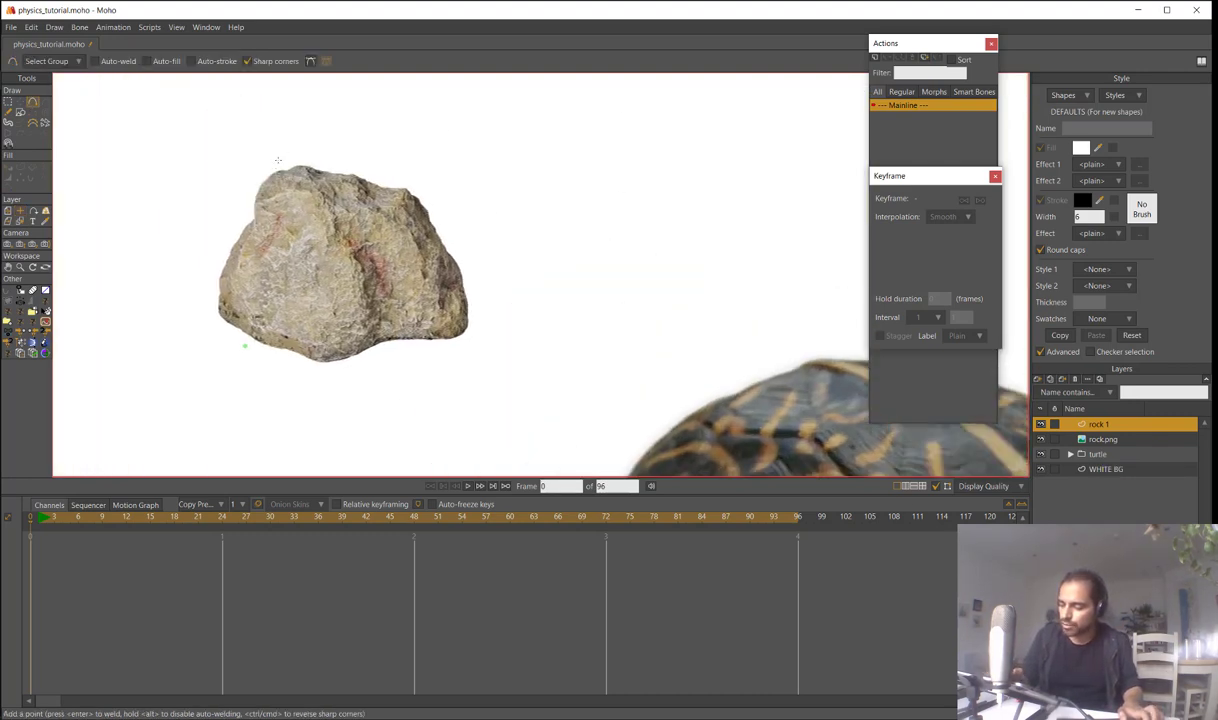
drag(279, 163, 444, 237)
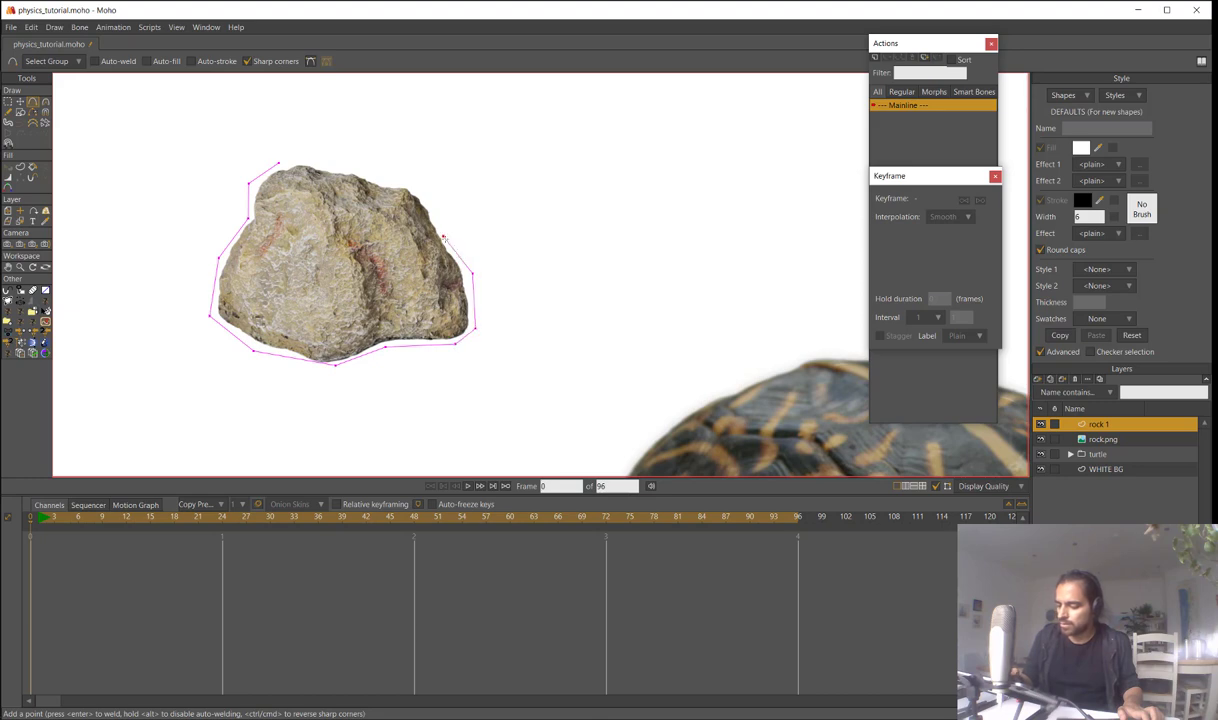
click(424, 191)
click(384, 180)
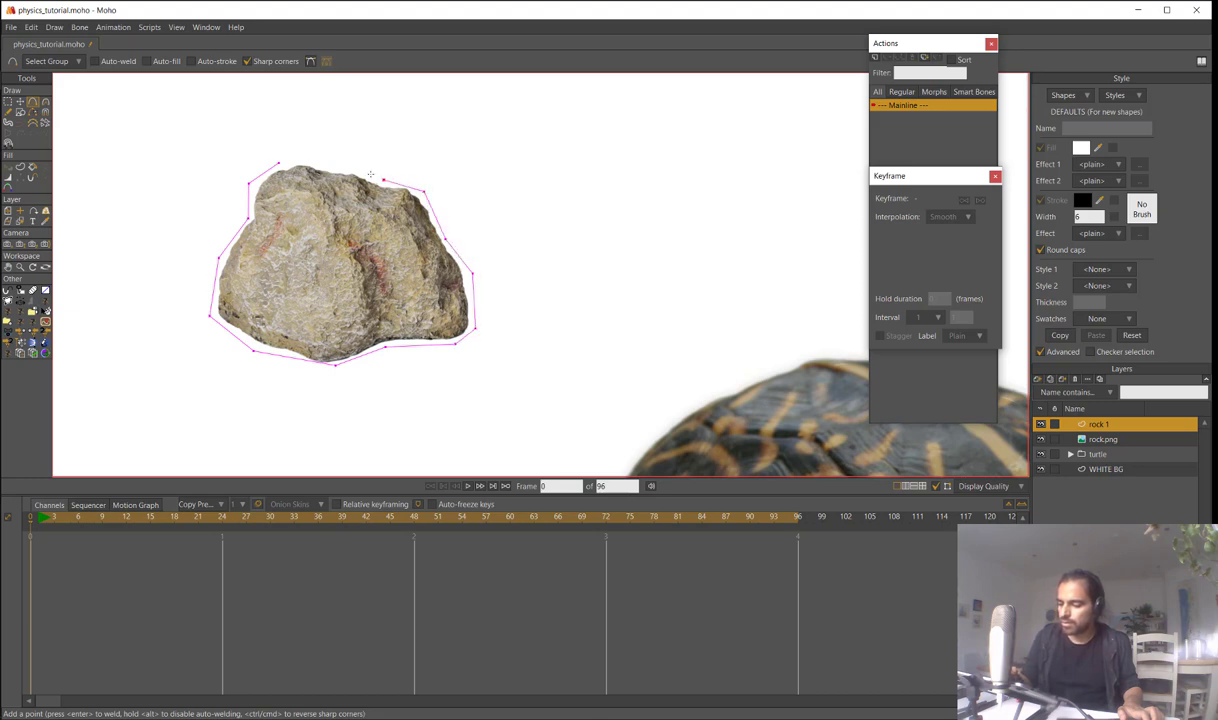
click(322, 160)
drag(322, 159, 278, 162)
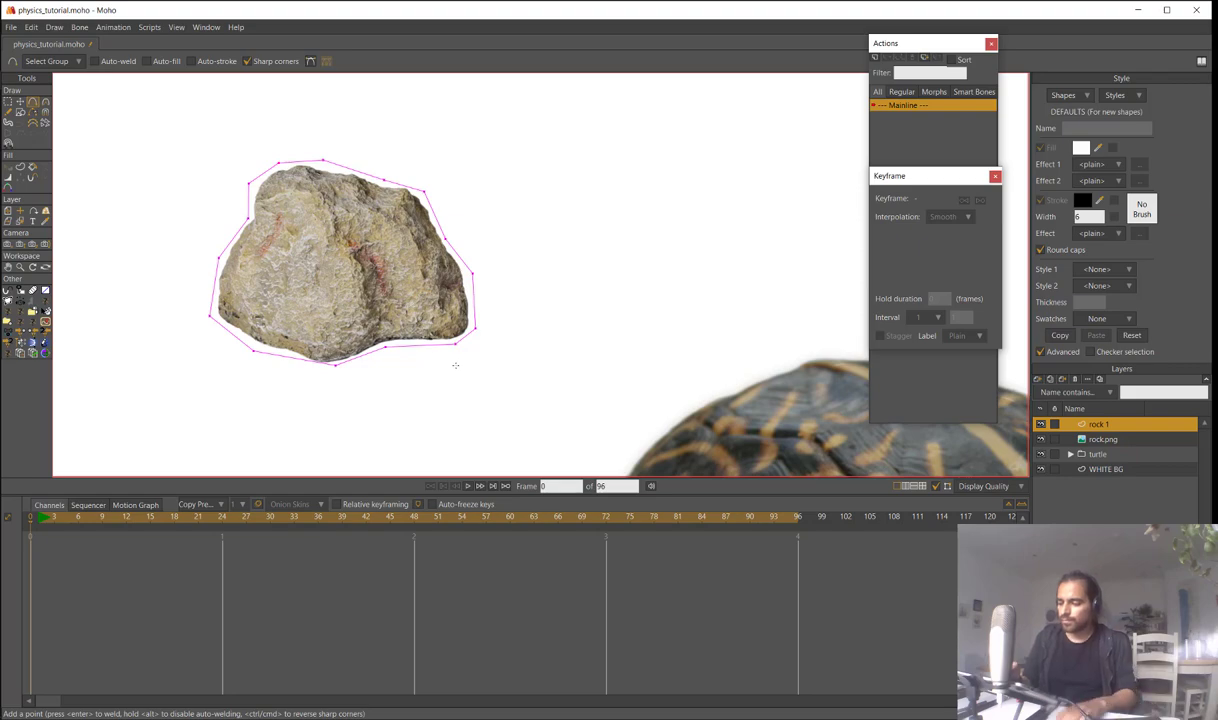
Create a filled shape from the traced outline and turn off its stroke
key(u)
key(Return)
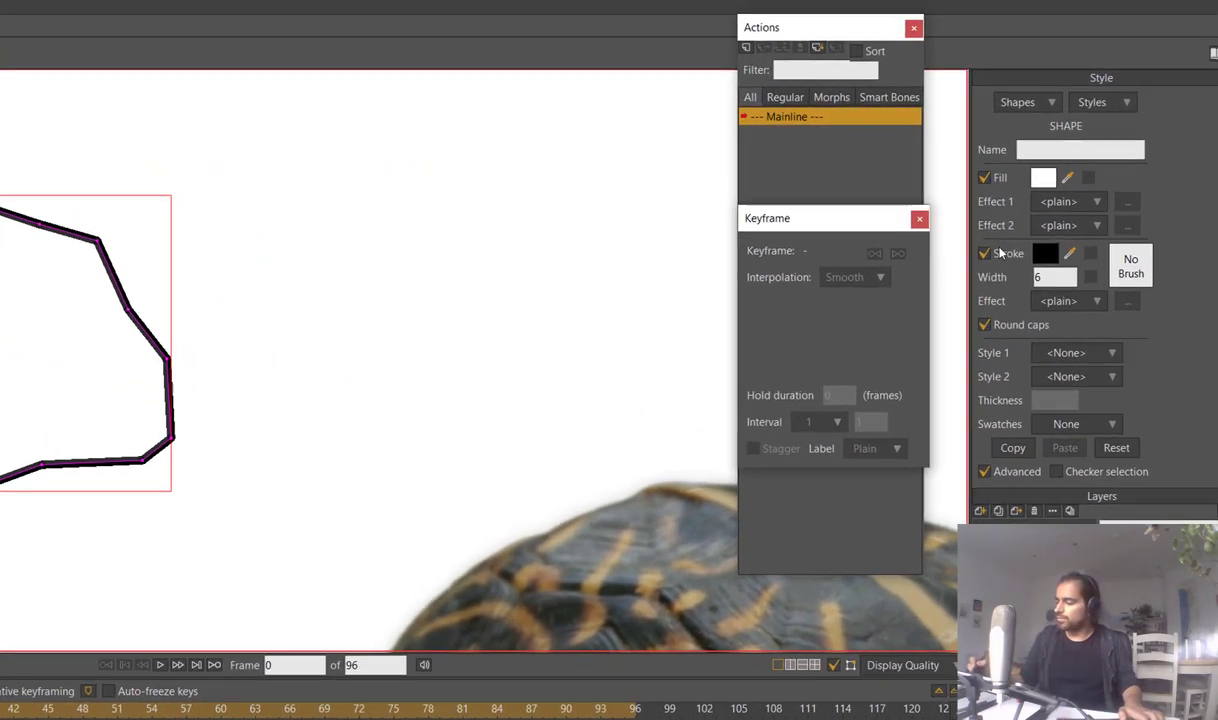
click(1040, 200)
Select all points of the rock shape and move them beside the original rock image
key(ctrl+a)
key(t)
drag(272, 476, 682, 446)
Sample a tan colour from the rock image as the fill of the traced shape
key(i)
drag(52, 362, 58, 339)
key(a)
drag(535, 360, 492, 370)
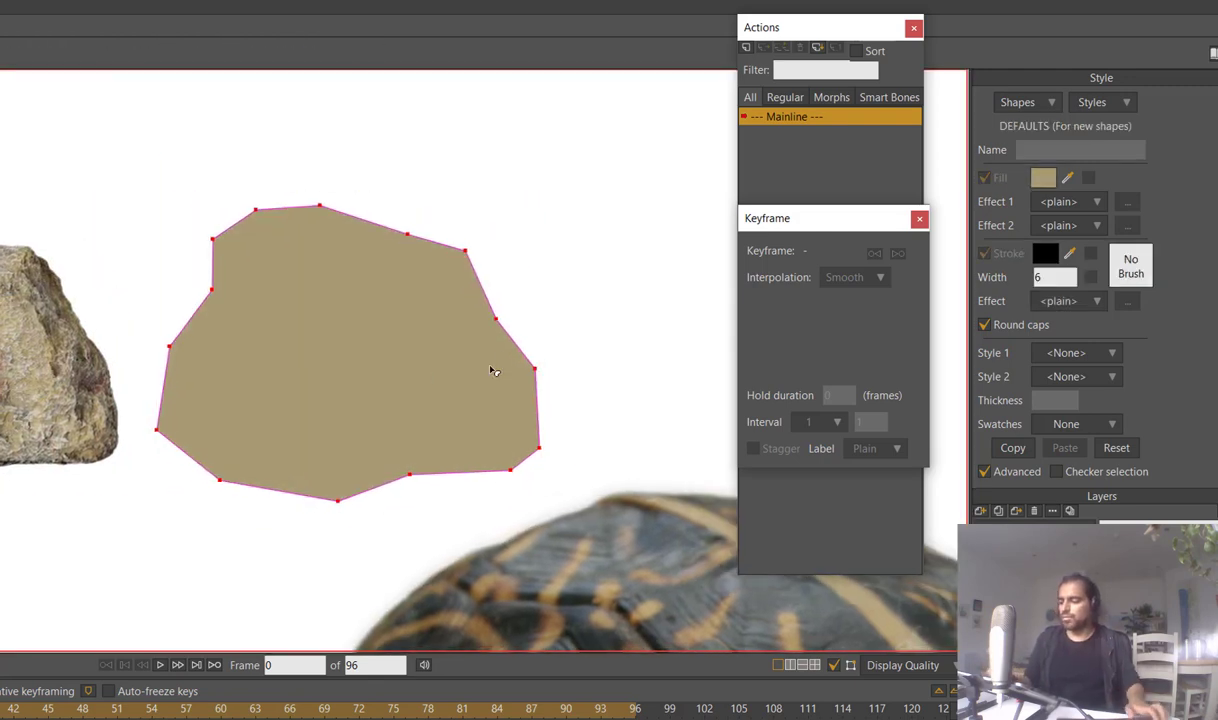
Give the traced shape an Image Texture fill effect using rock.png, with the advanced style options shown
scroll(494, 367, down, 3)
scroll(420, 390, down, 2)
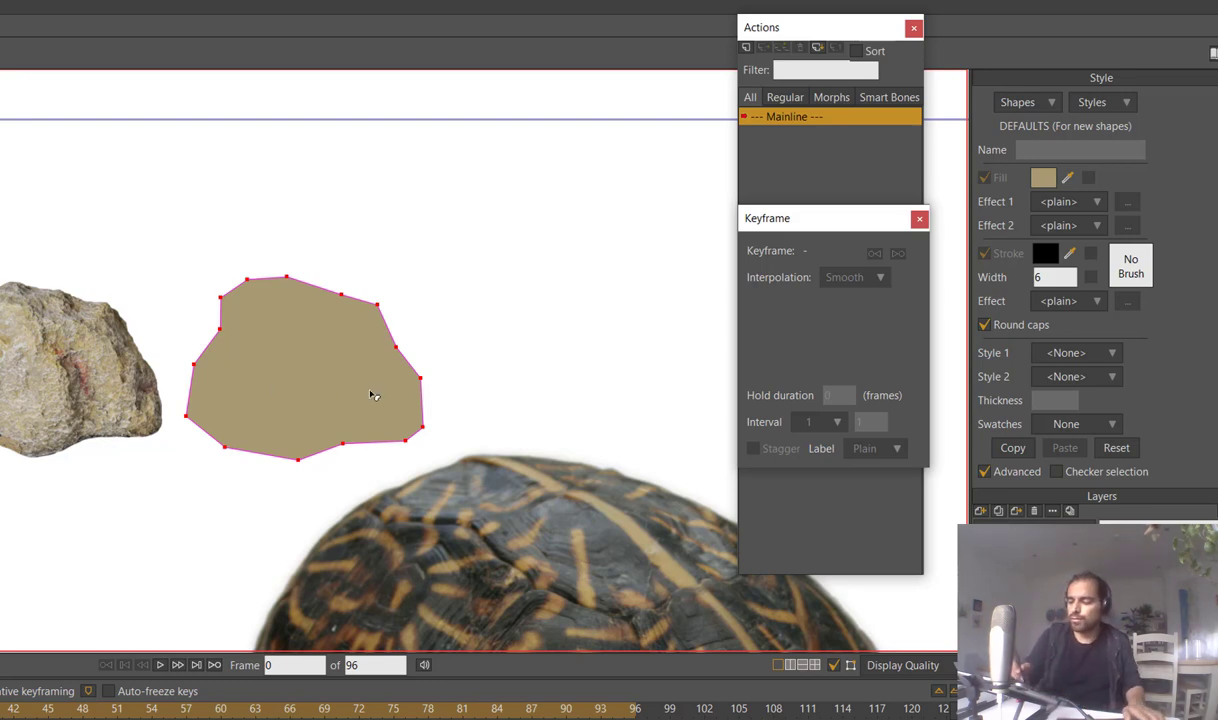
click(352, 364)
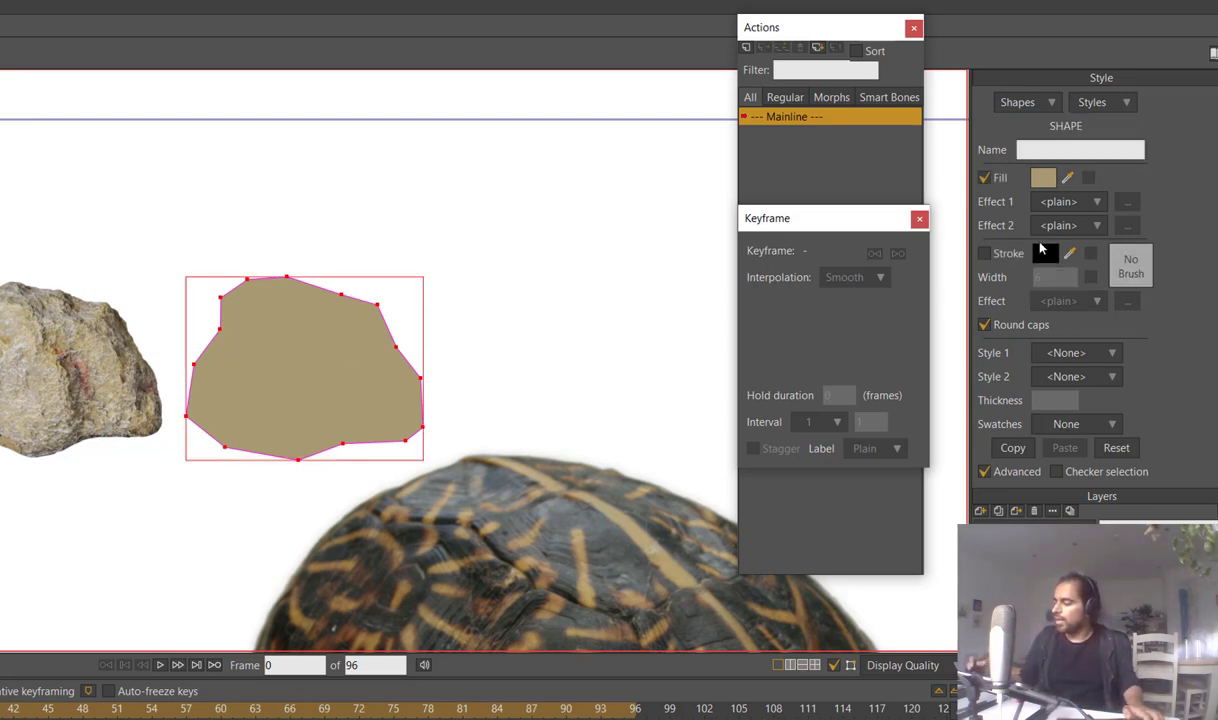
click(1016, 471)
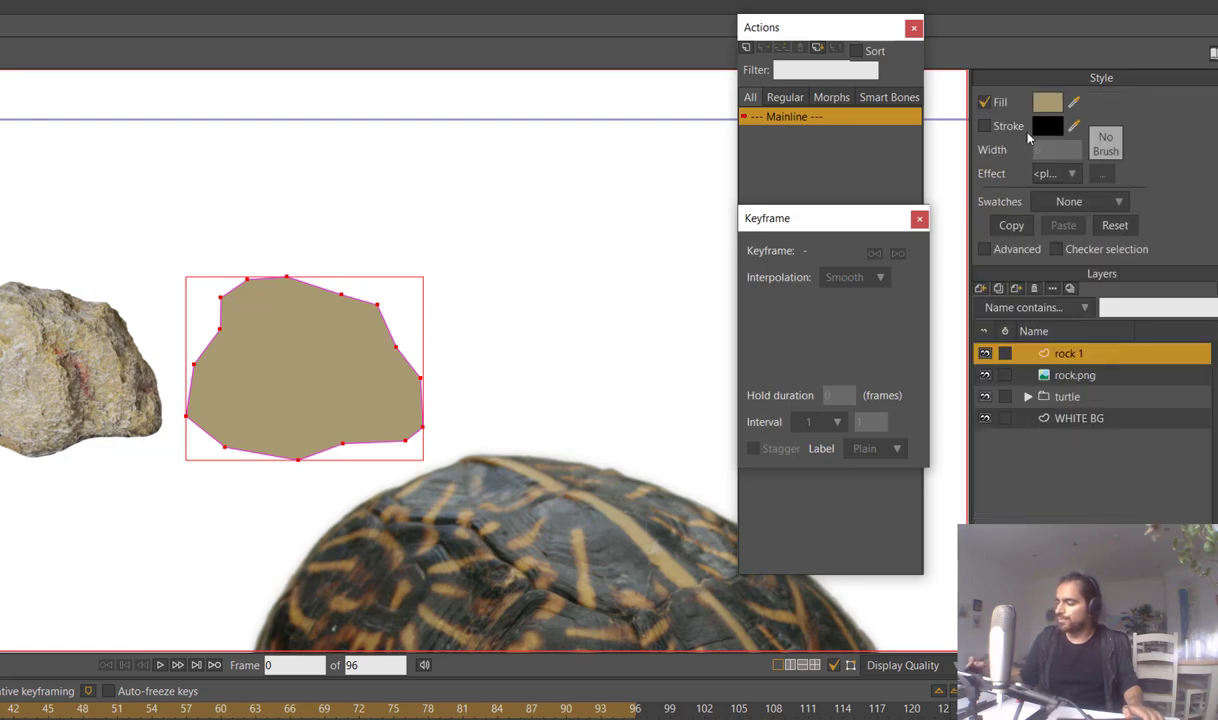
click(1008, 251)
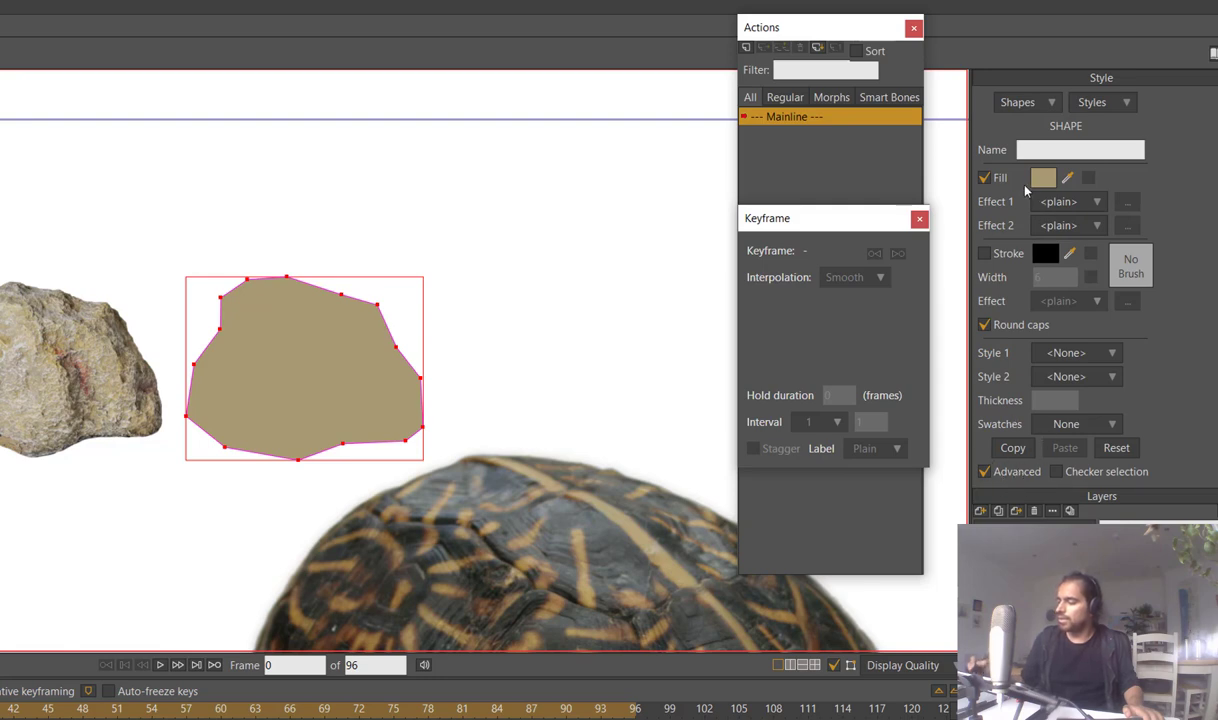
click(1058, 203)
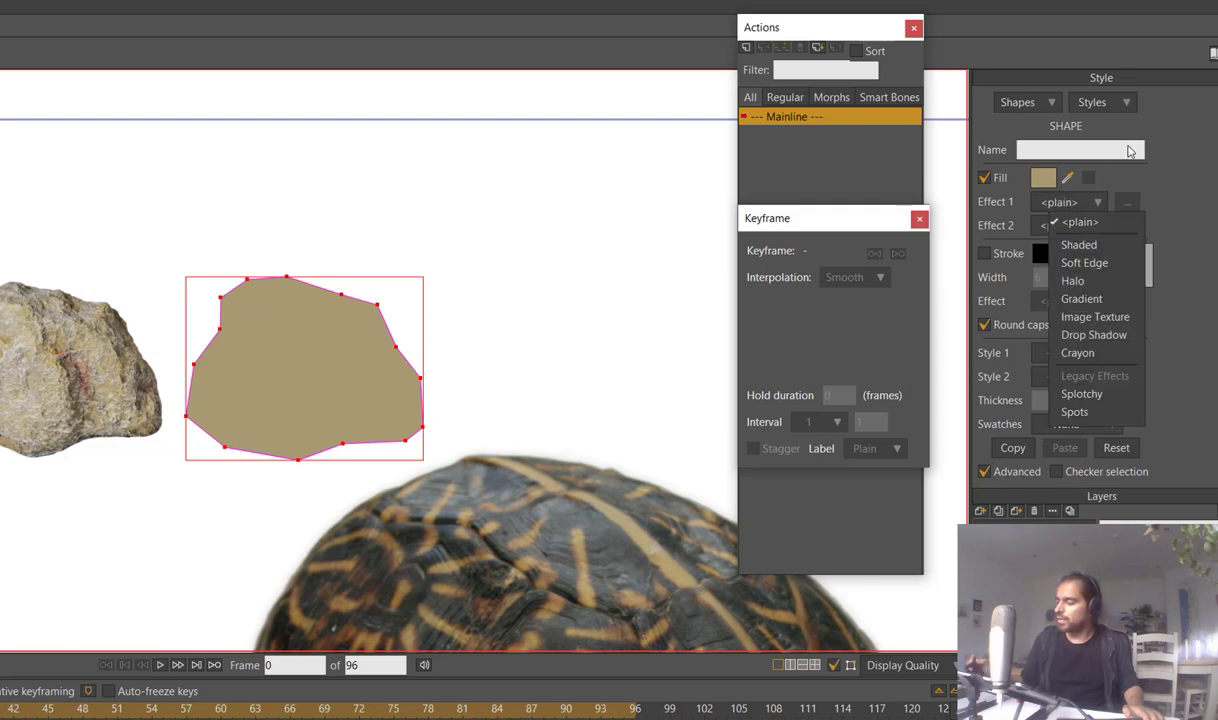
click(1080, 316)
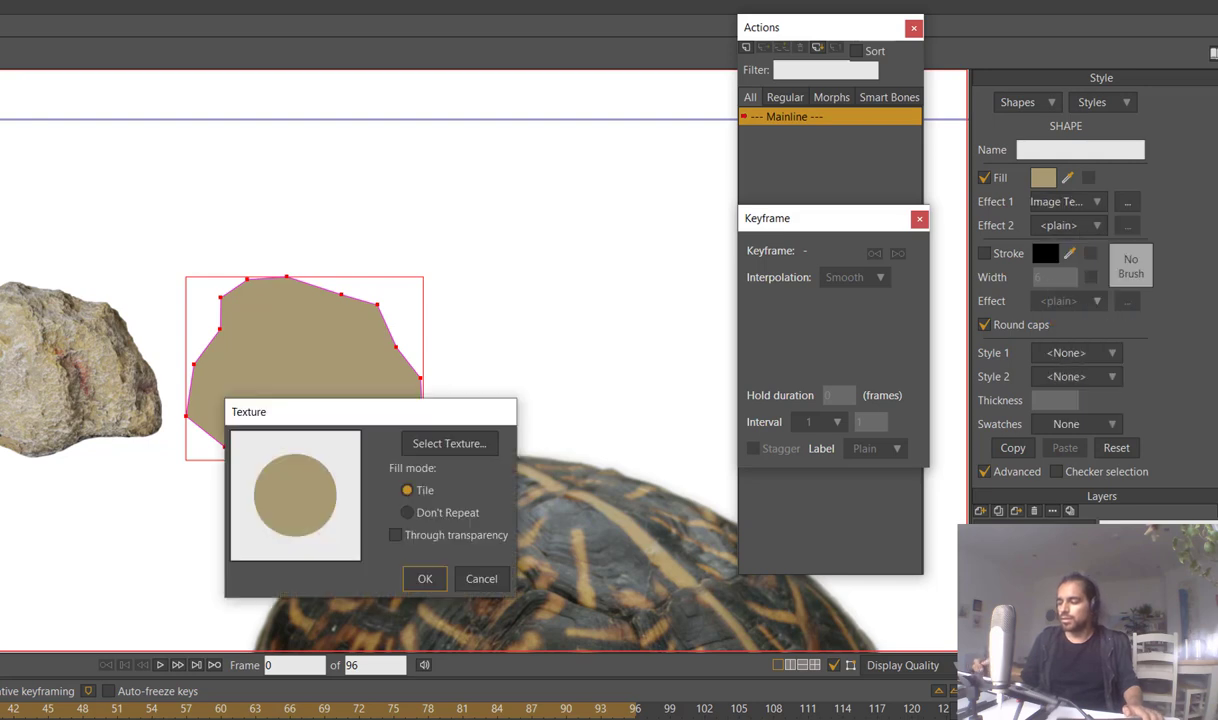
click(481, 442)
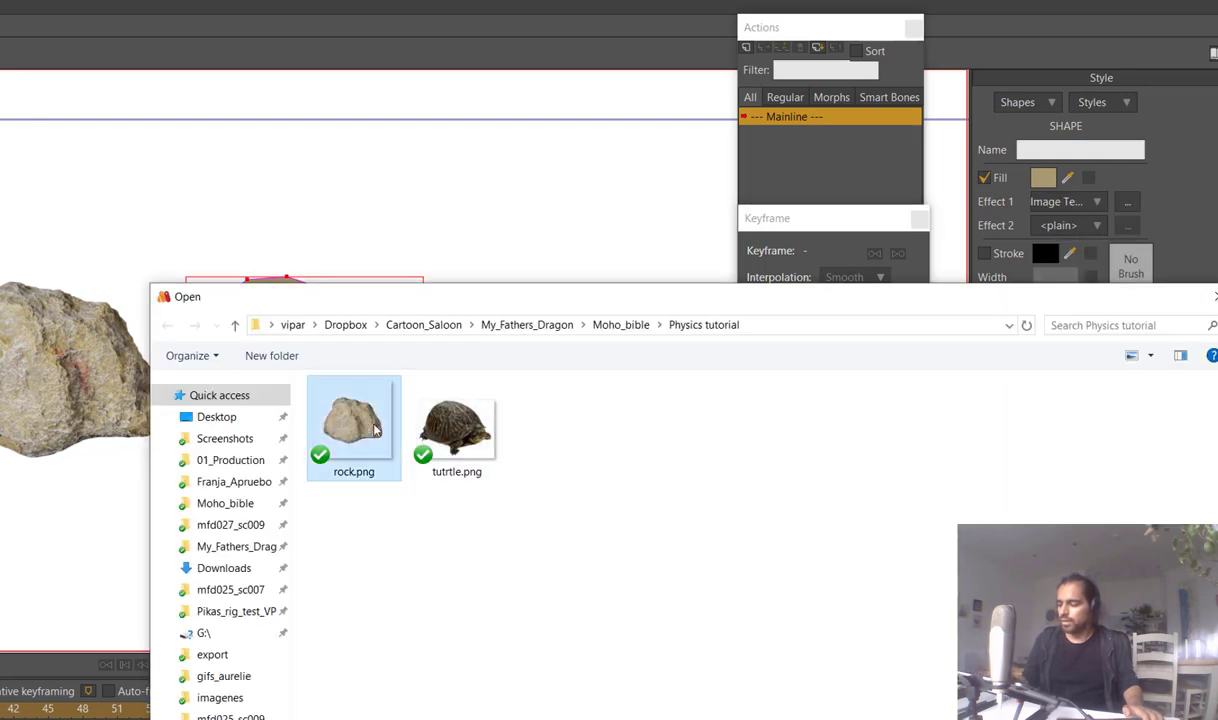
double_click(376, 430)
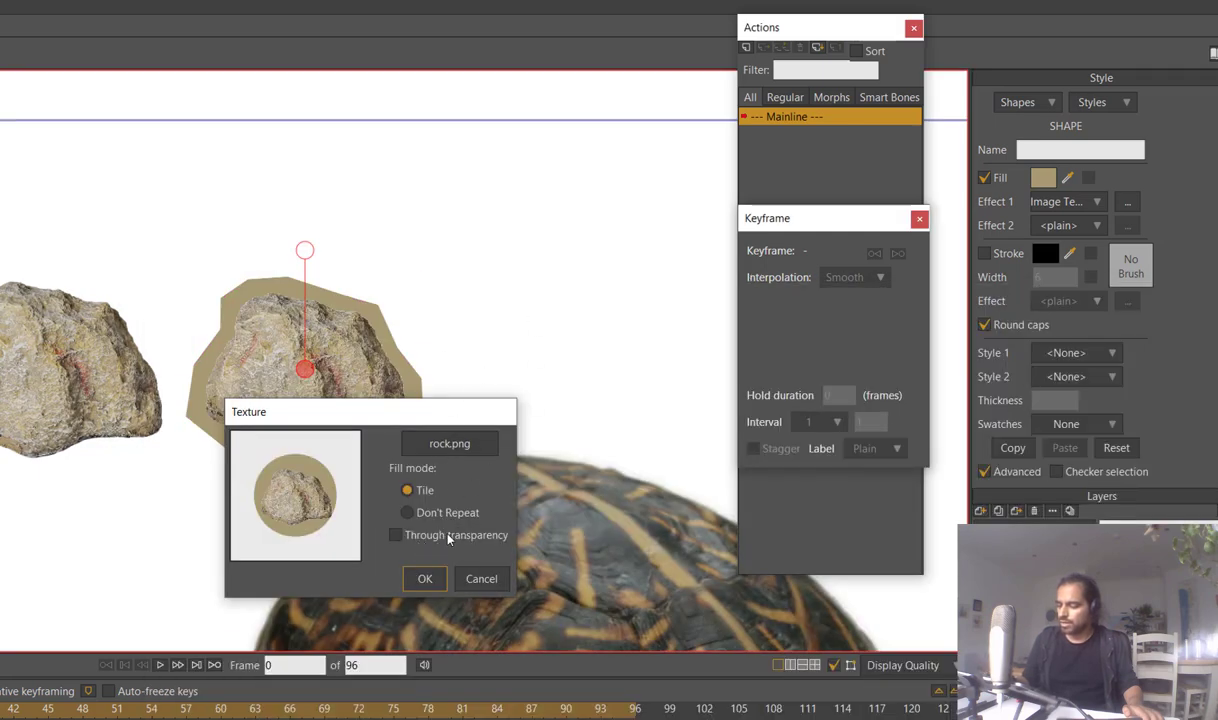
Enable Through transparency for the rock.png texture, keep the Tile fill mode and apply the texture settings
click(396, 535)
click(396, 535)
click(418, 535)
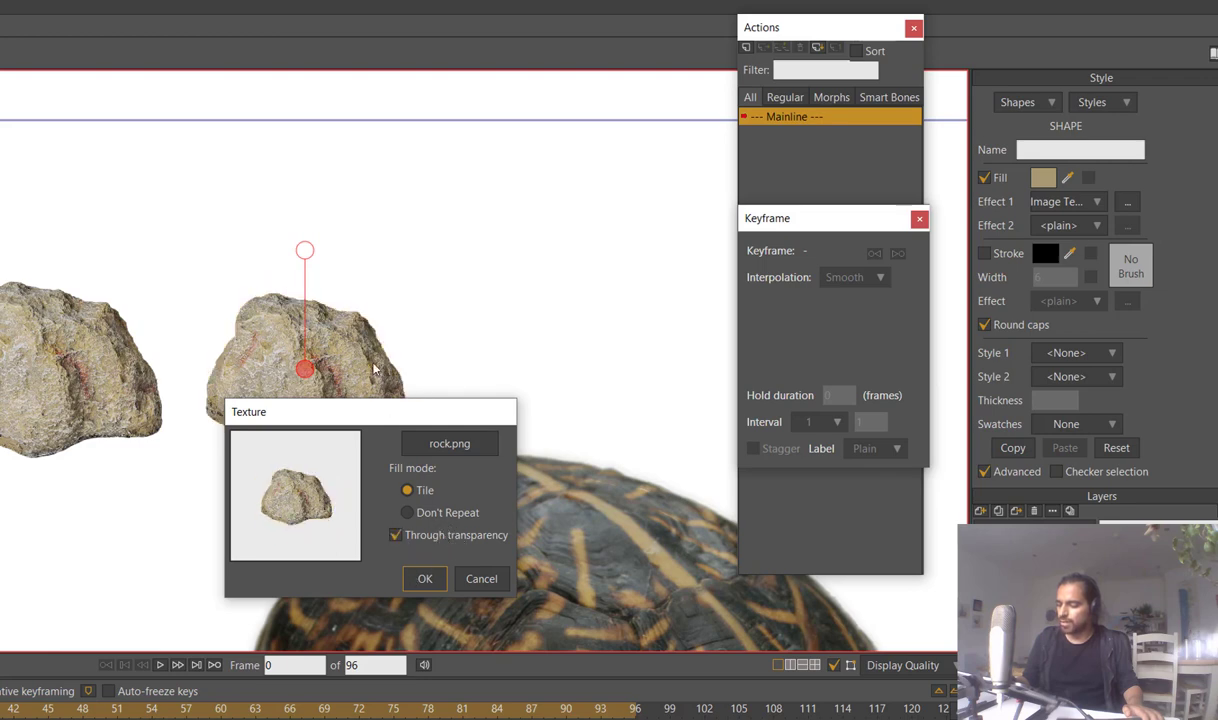
click(424, 540)
click(429, 539)
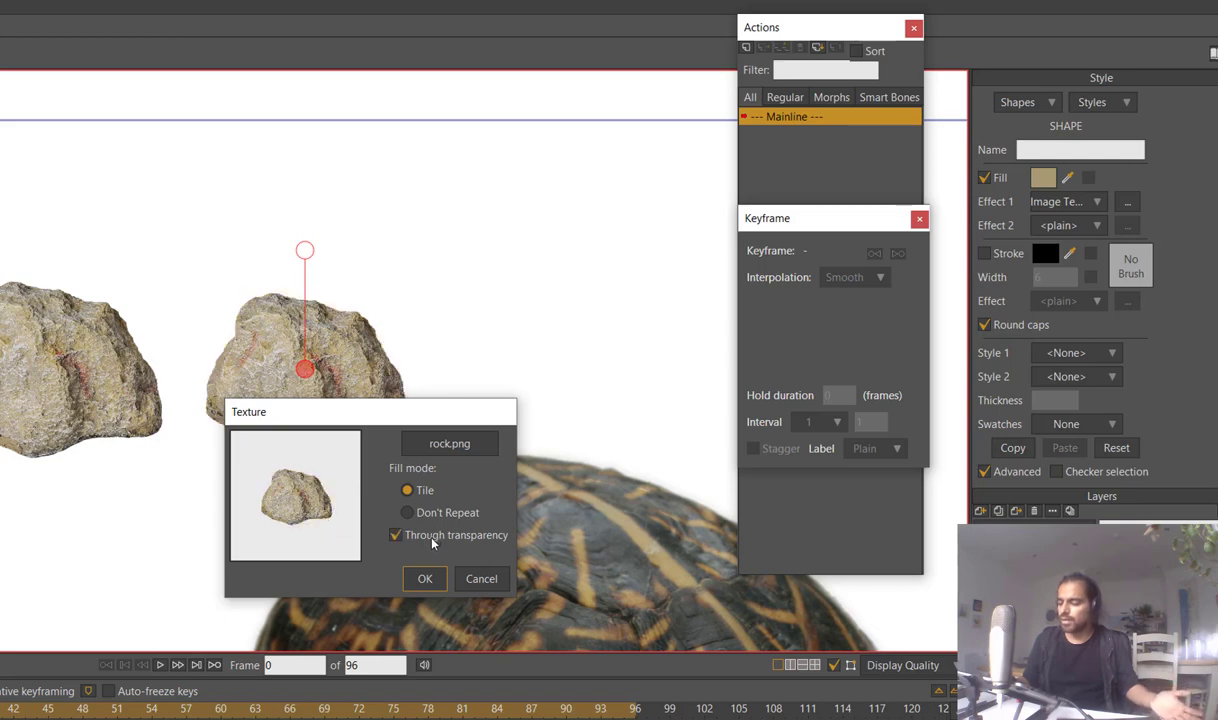
click(432, 540)
click(433, 540)
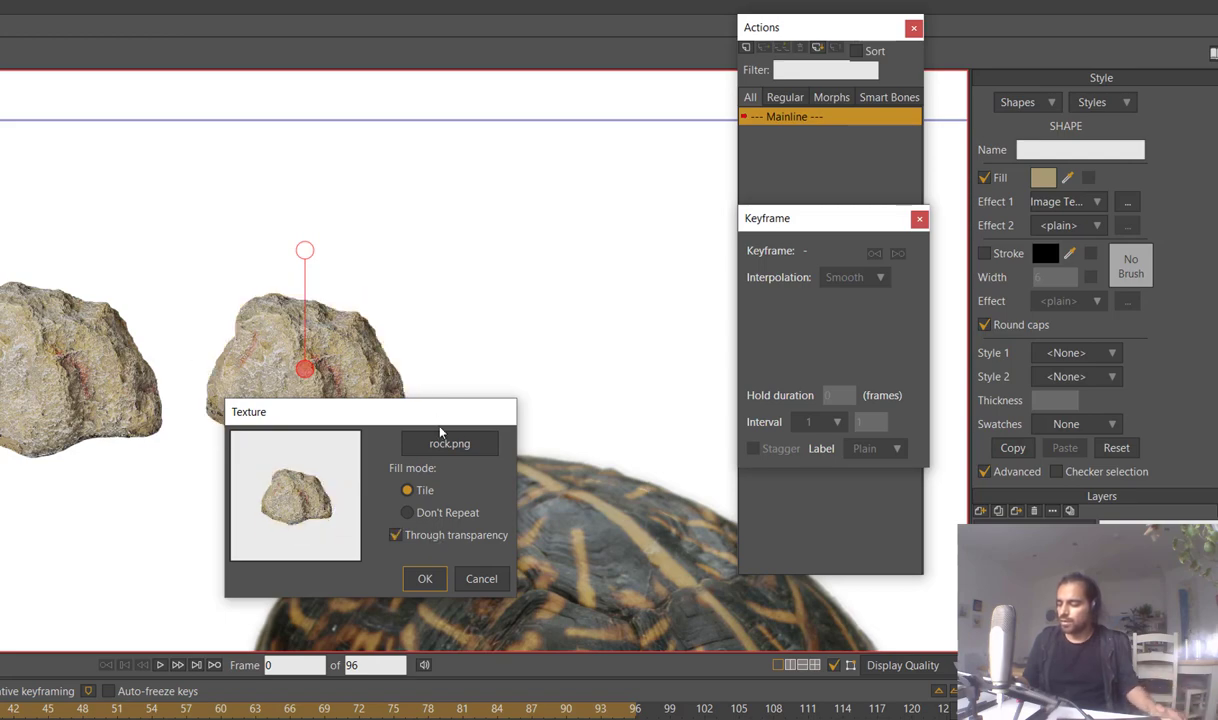
click(425, 580)
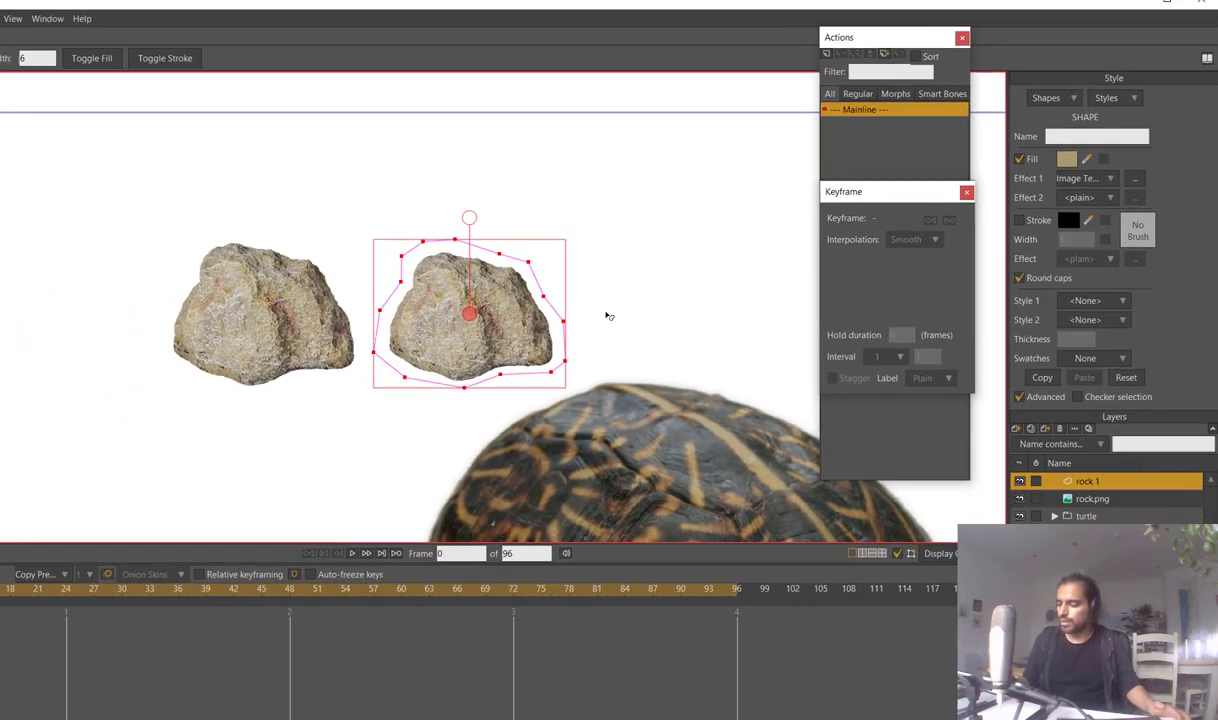
Enlarge the rock texture slightly and shift it so the rock fills the traced outline
scroll(701, 141, up, 3)
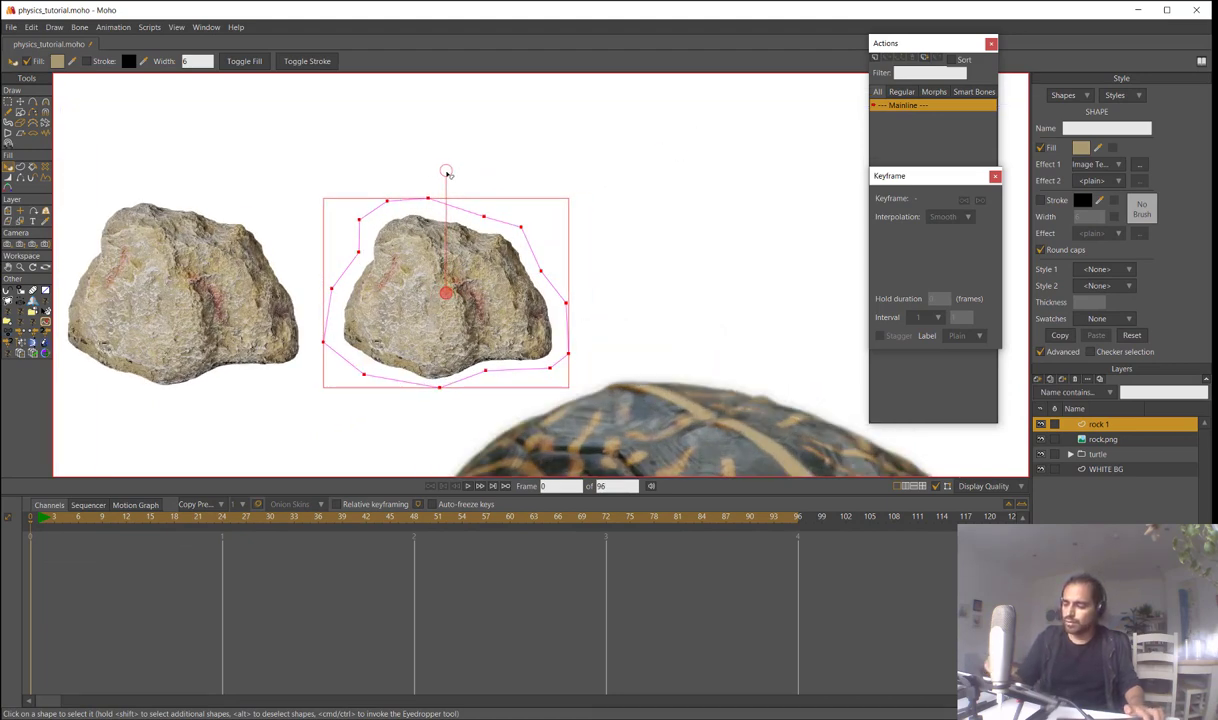
drag(447, 173, 448, 155)
mouse_move(451, 293)
mouse_down()
mouse_move(440, 281)
mouse_move(443, 291)
mouse_up()
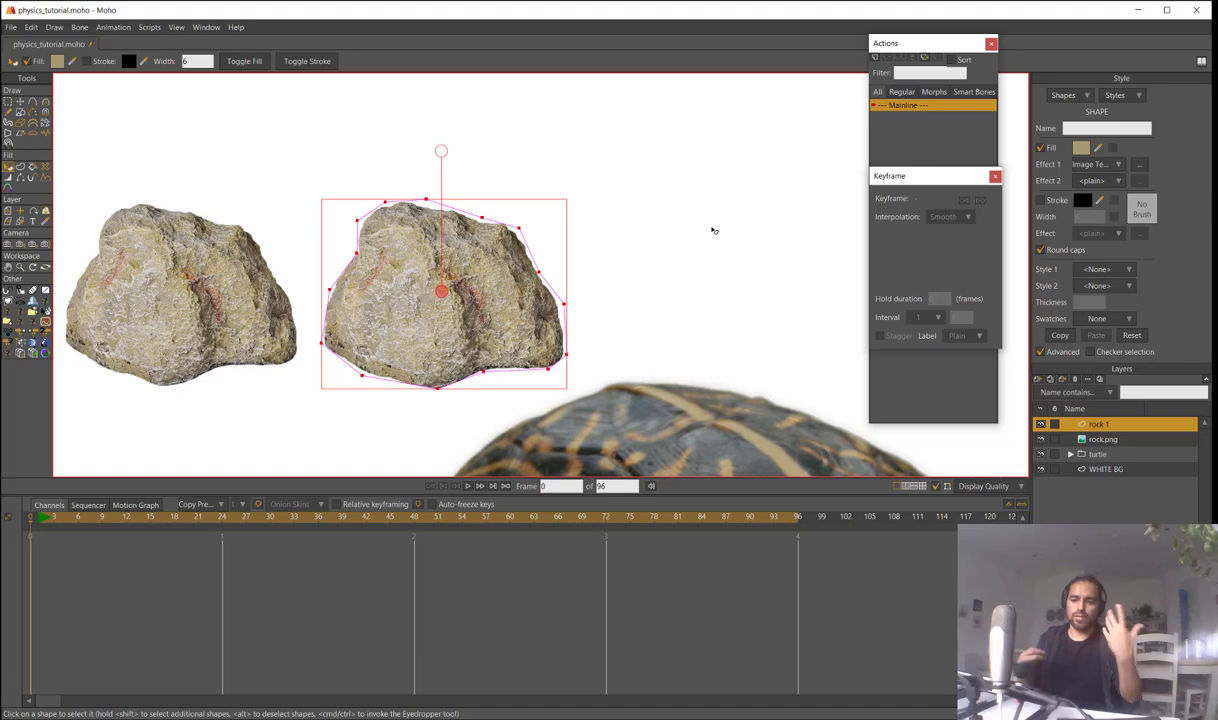
Hide the rock.png image layer and select the rock 1 layer again
click(1095, 440)
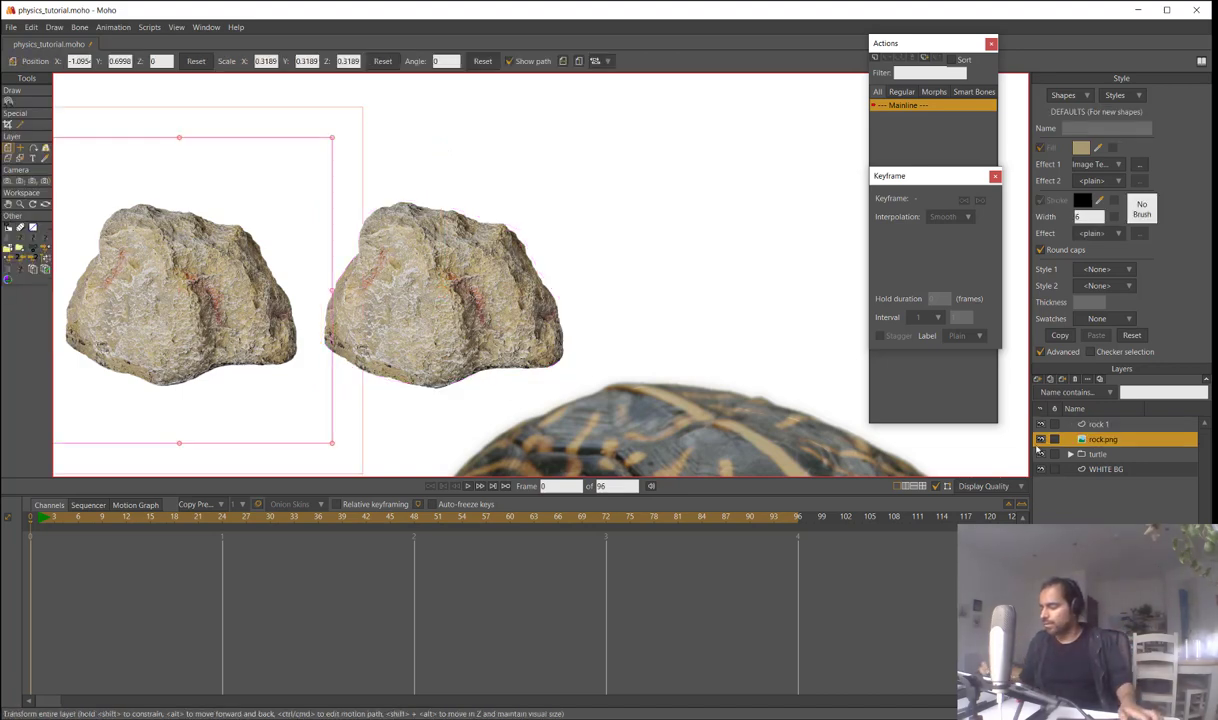
click(1040, 440)
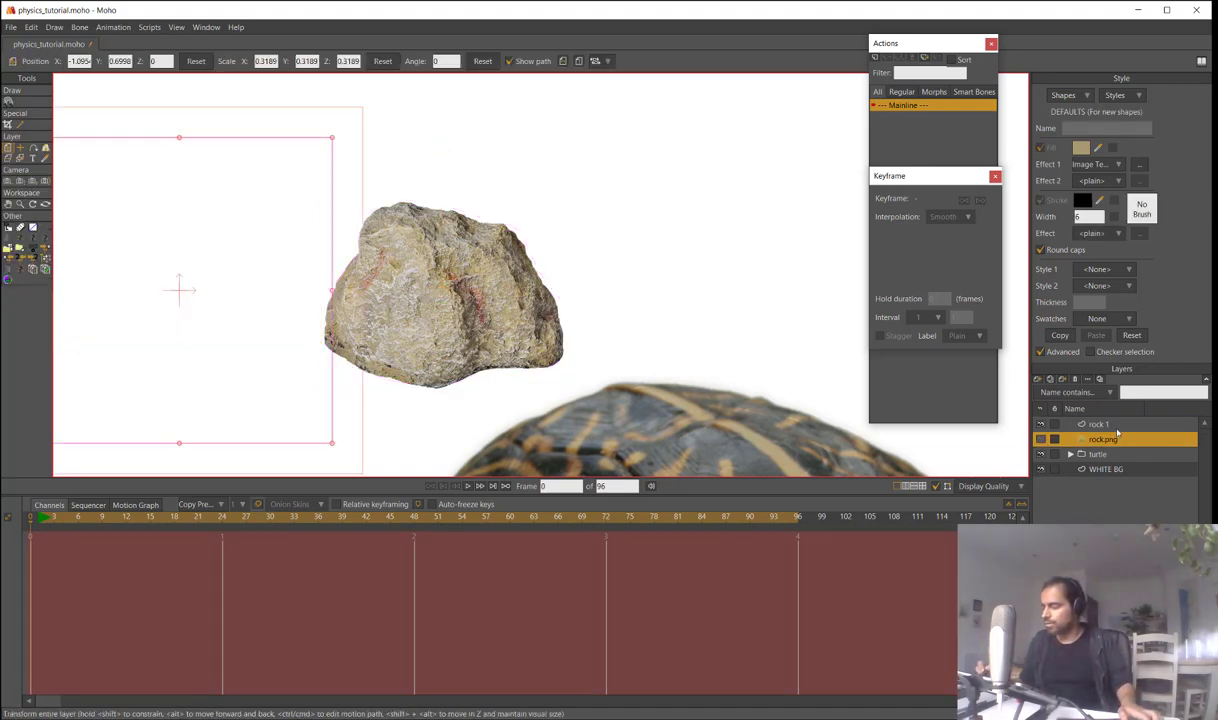
click(1098, 424)
scroll(682, 255, down, 5)
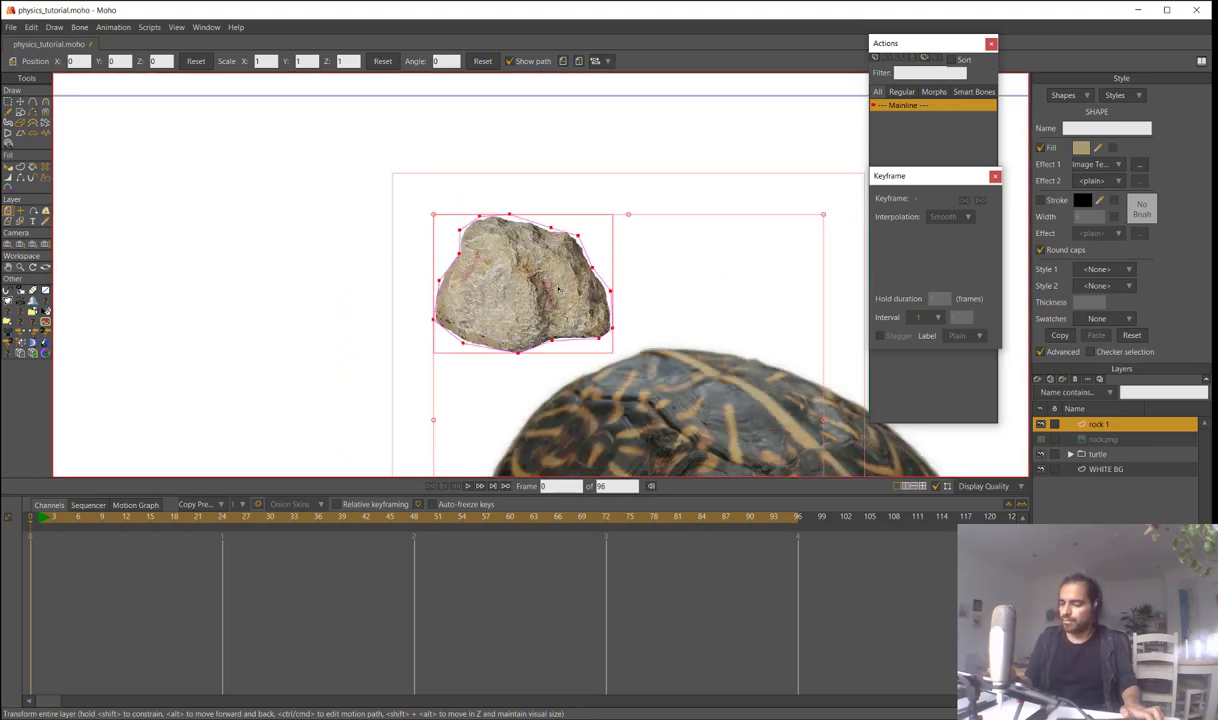
drag(650, 261, 667, 212)
drag(662, 262, 457, 188)
scroll(620, 230, down, 3)
drag(601, 215, 595, 150)
scroll(580, 284, down, 3)
drag(774, 276, 632, 311)
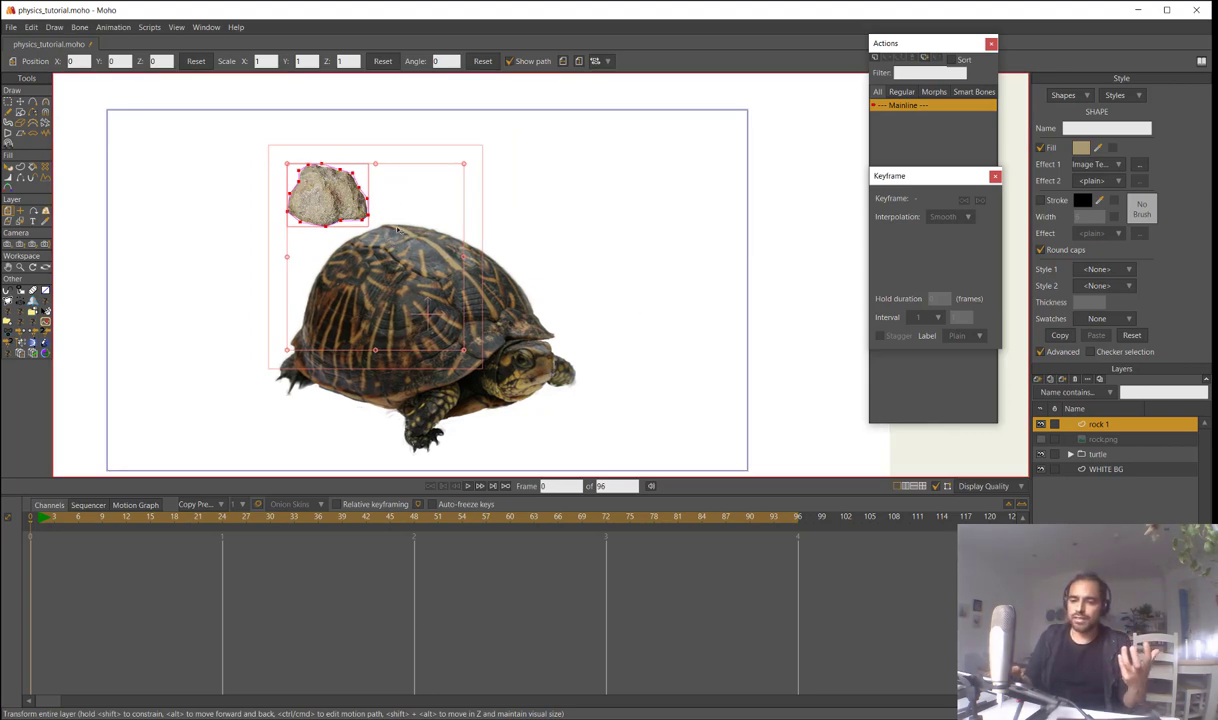
drag(582, 188, 624, 212)
drag(42, 520, 107, 541)
key(space)
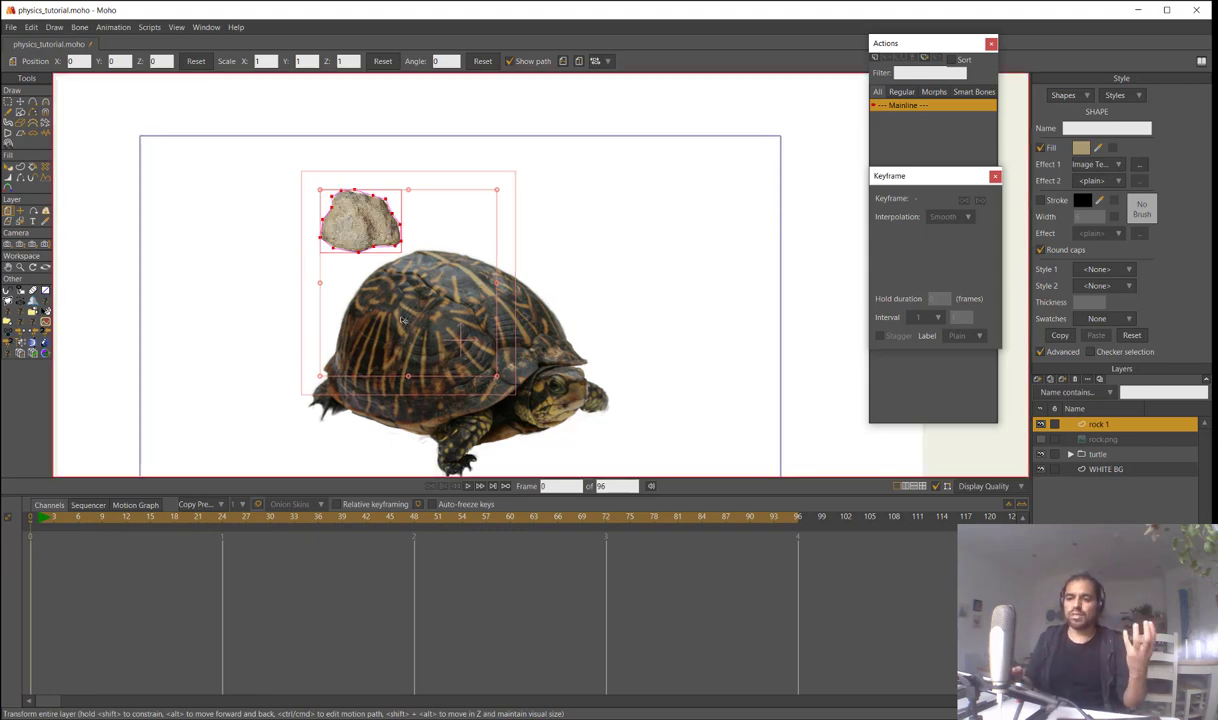
drag(474, 225, 429, 246)
drag(48, 519, 160, 530)
drag(472, 265, 432, 199)
drag(53, 522, 125, 557)
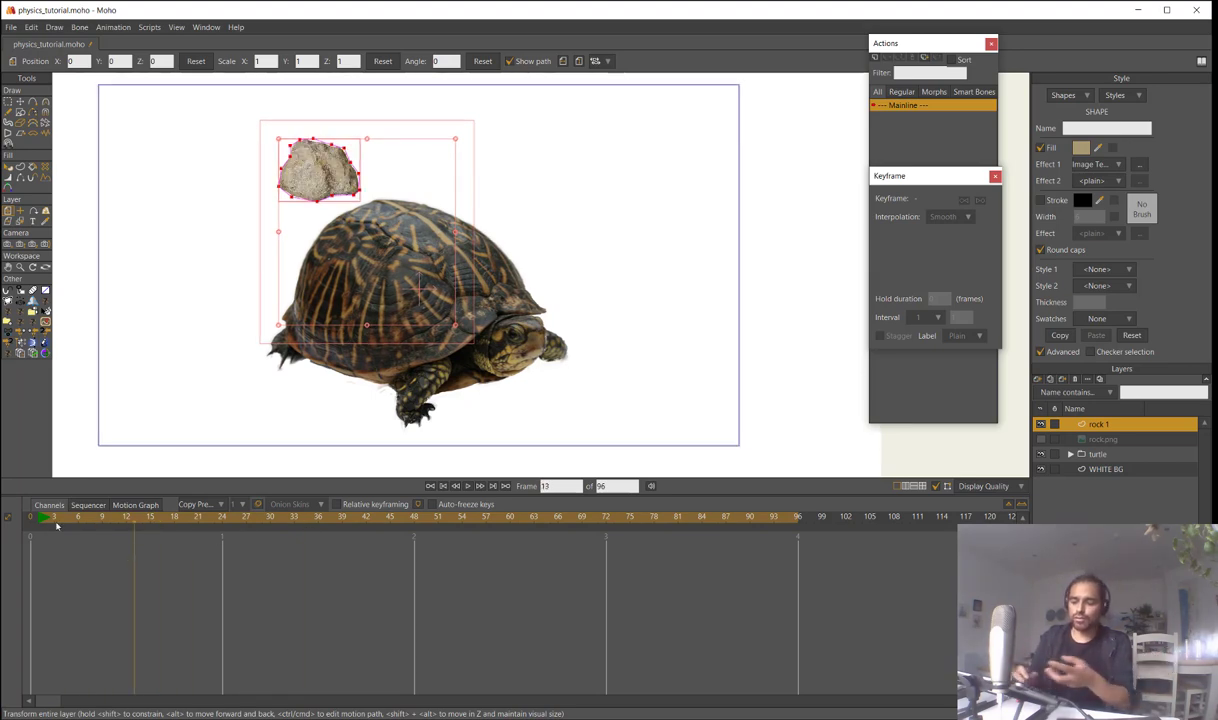
drag(54, 524, 328, 532)
drag(287, 515, 278, 516)
drag(587, 270, 541, 331)
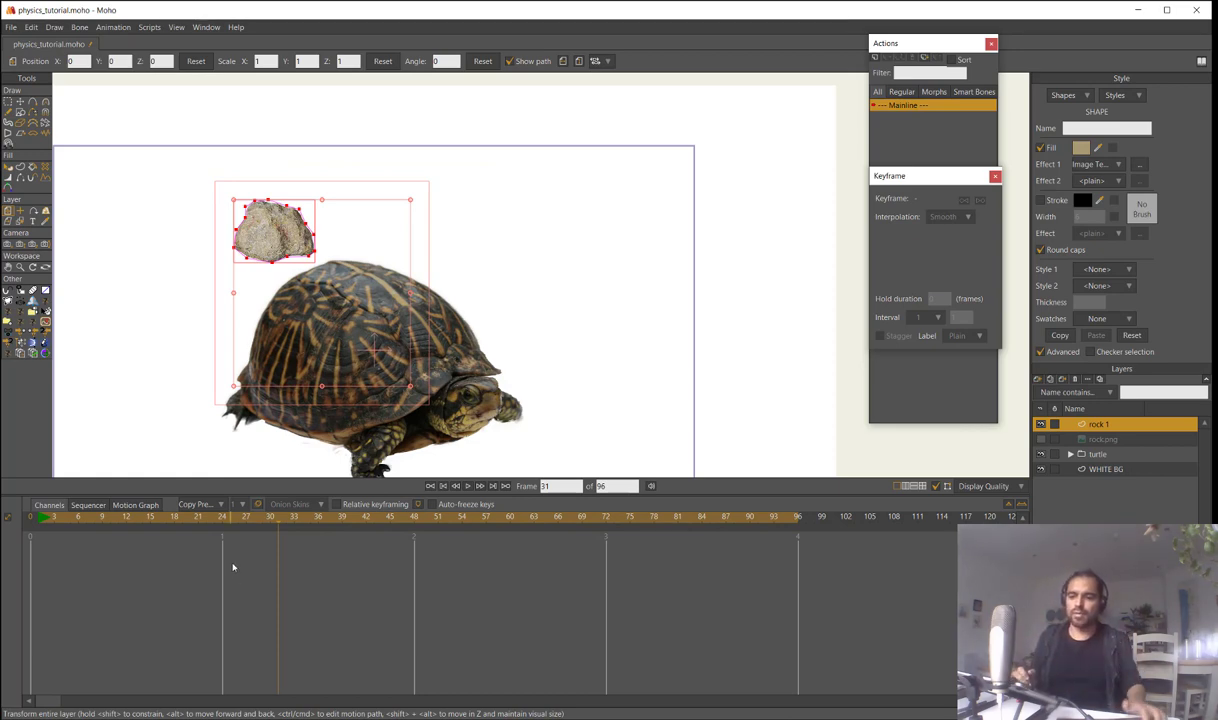
click(30, 517)
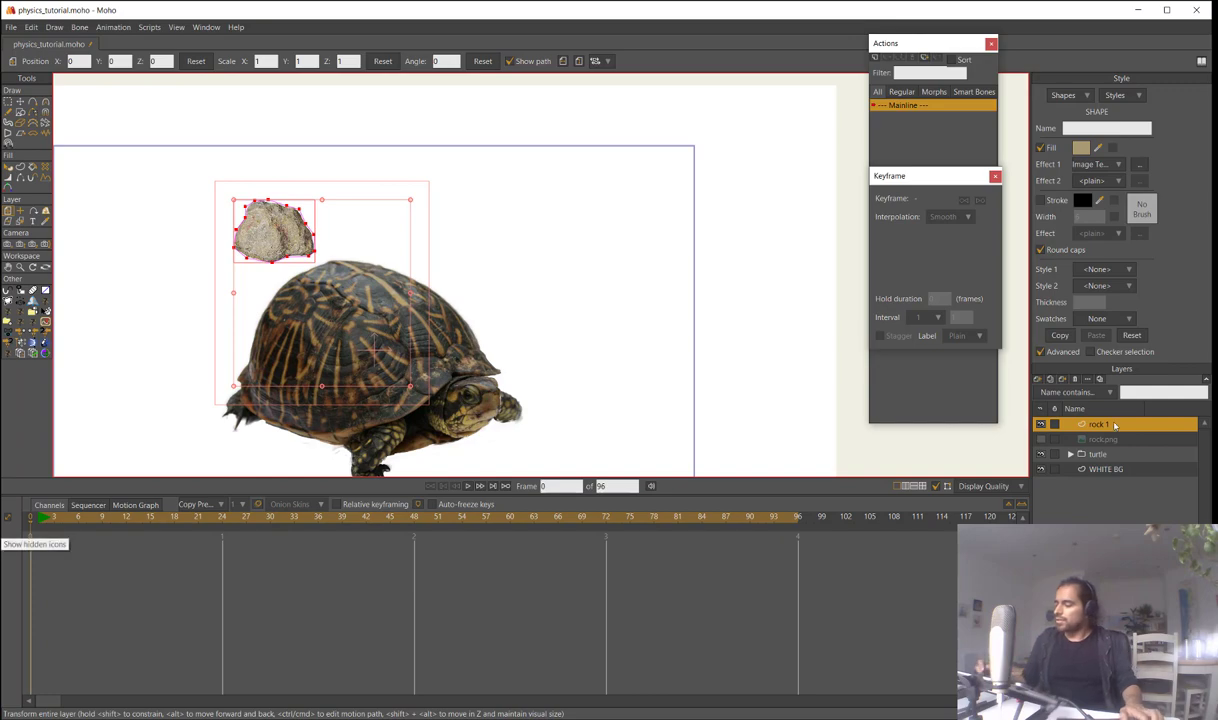
Create a new group layer above the rock 1 layer and name it "group 1"
click(1037, 381)
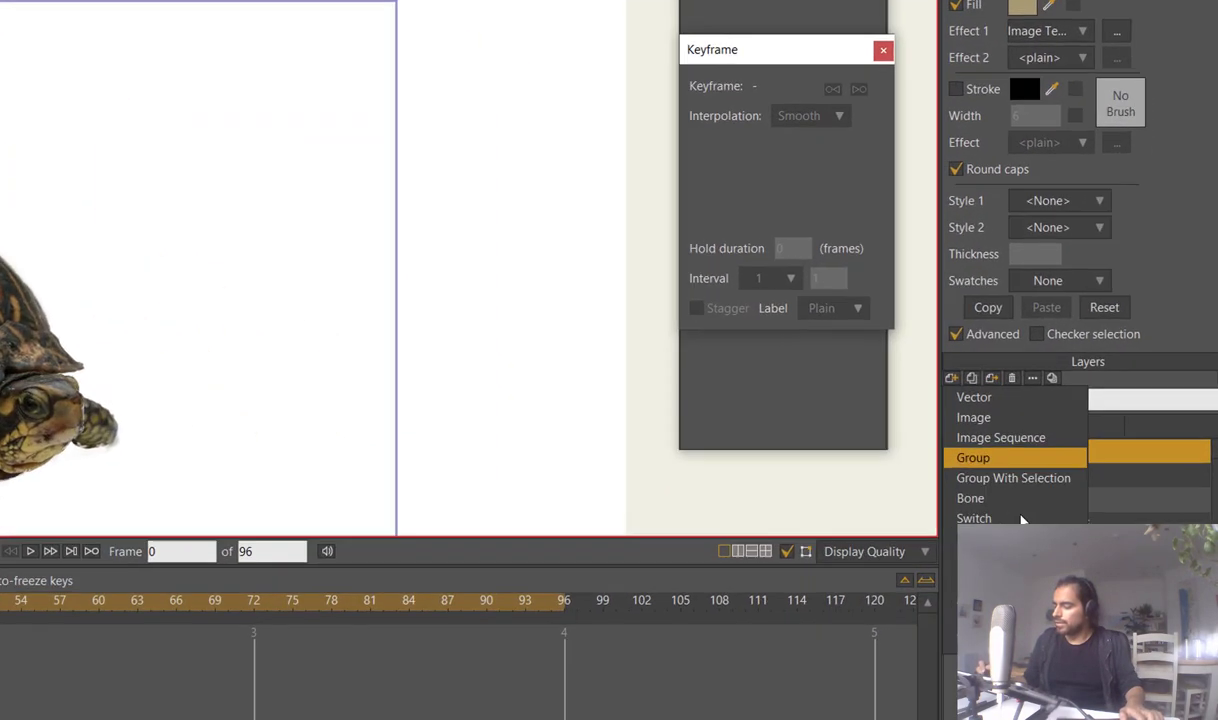
click(1058, 433)
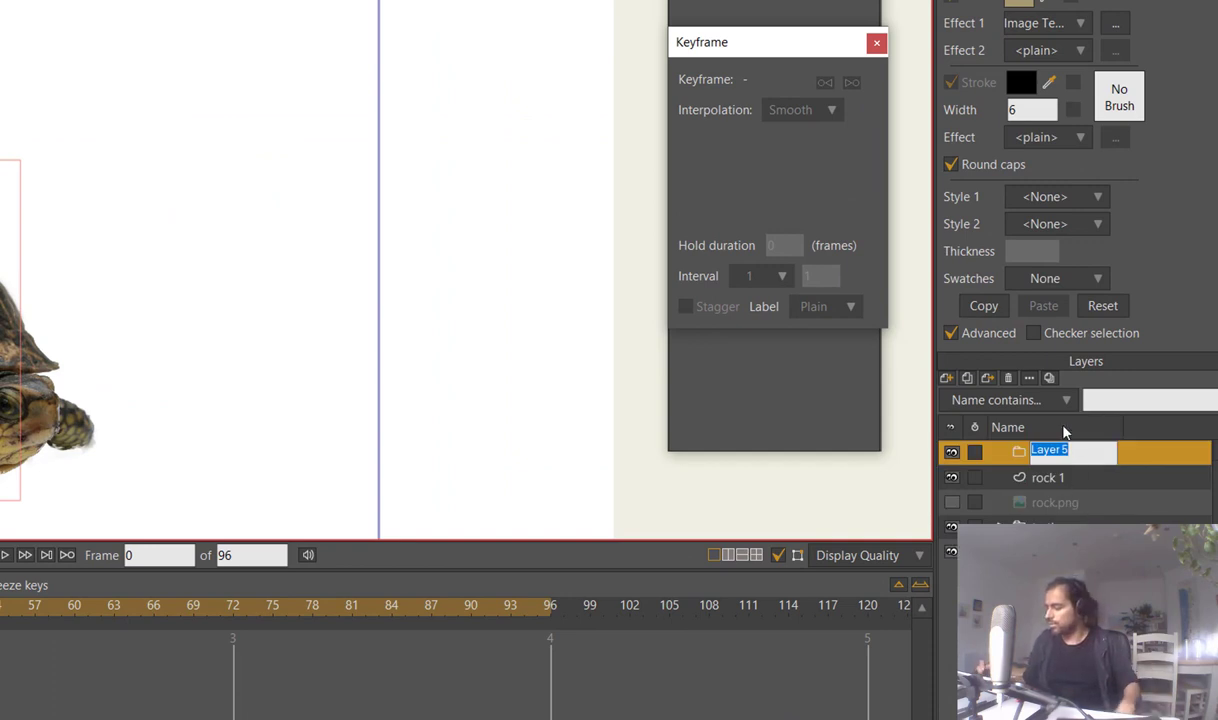
text(gru)
key(BackSpace)
text(o)
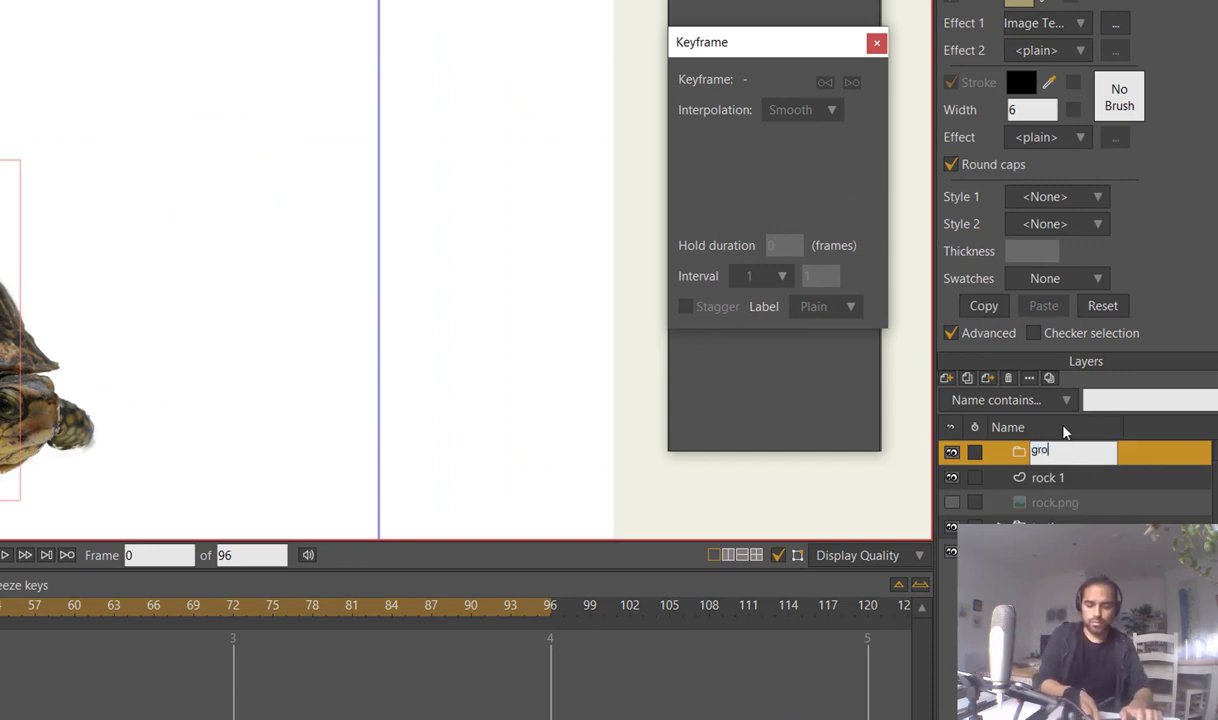
text(up 1)
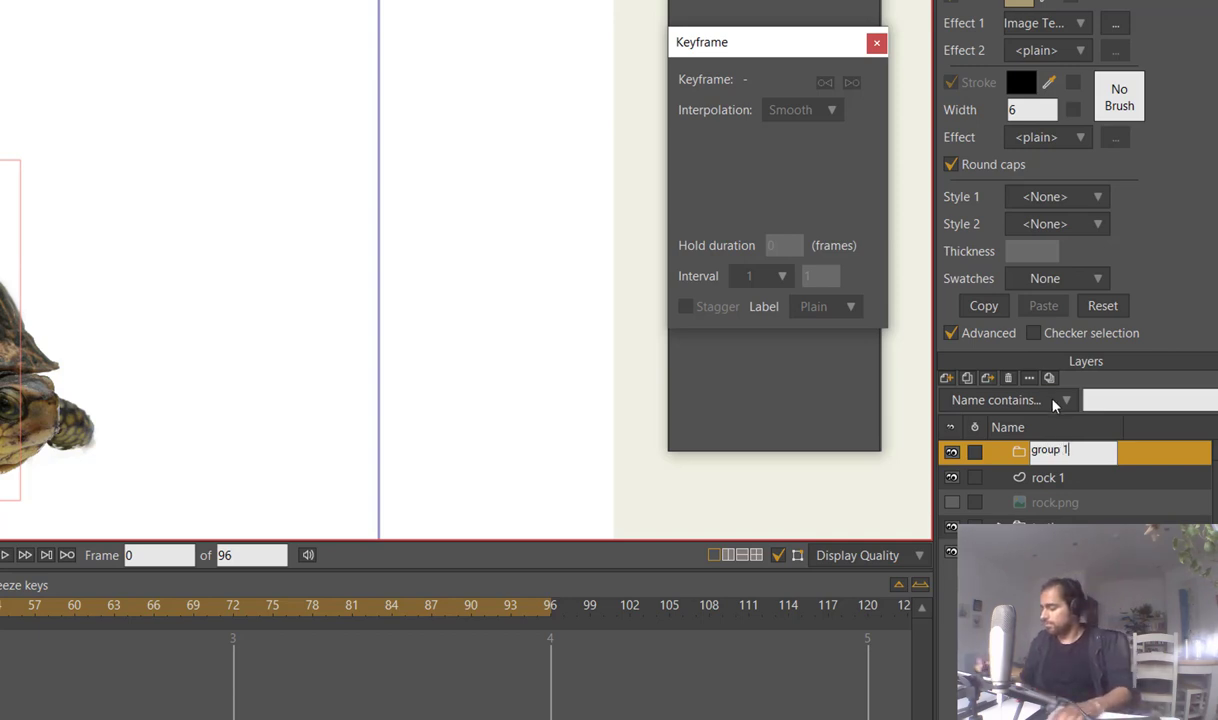
key(Return)
Move the rock 1 layer inside group 1 and select the group
click(1047, 477)
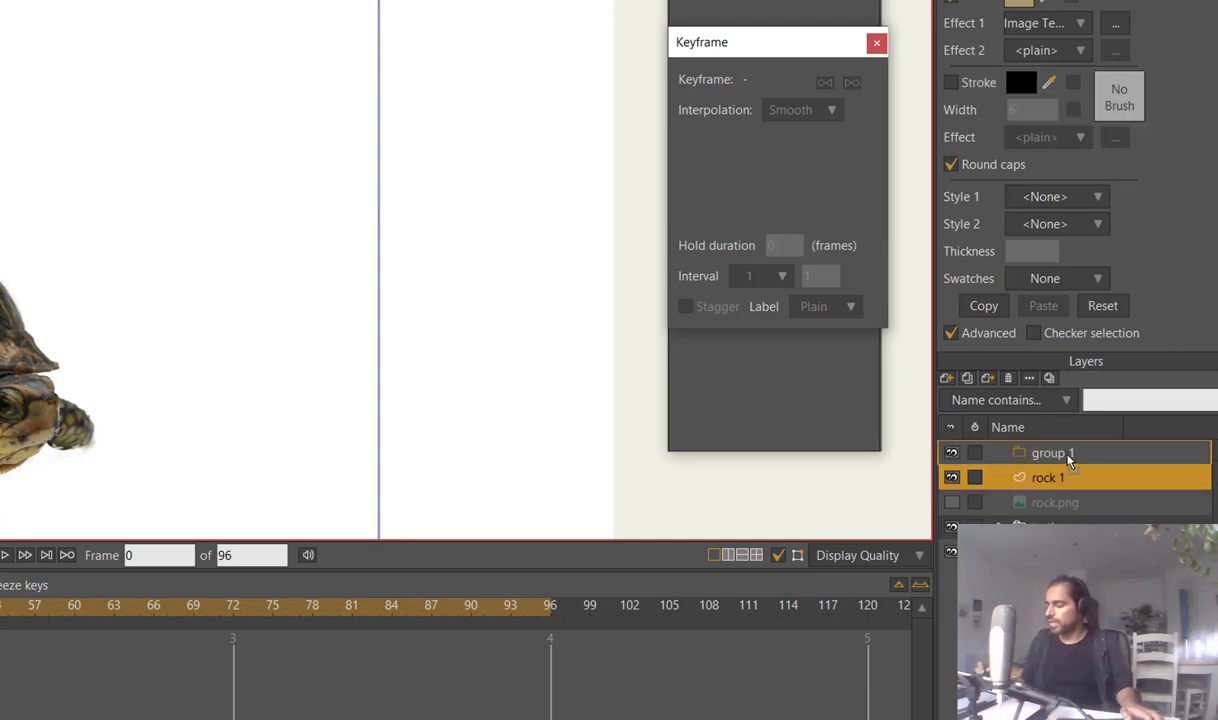
drag(1073, 473, 1076, 467)
click(1058, 453)
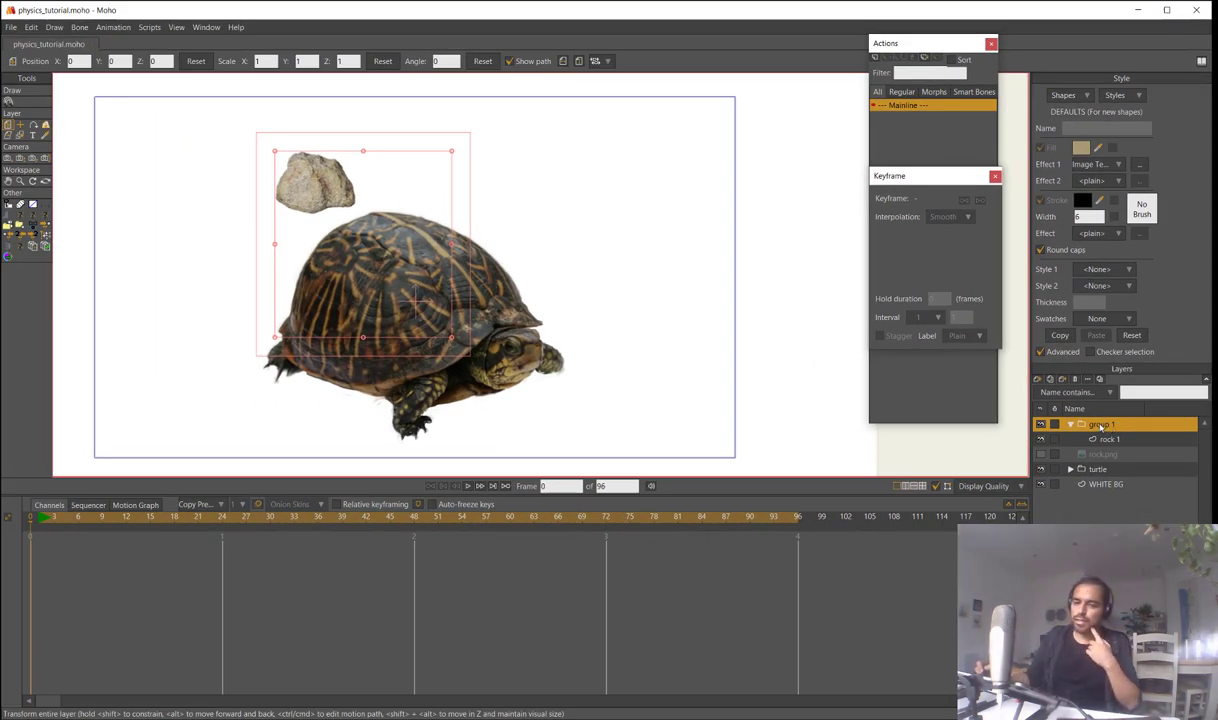
Enable physics in the layer settings of group 1, keeping gravity direction 270 and magnitude 10
double_click(1101, 427)
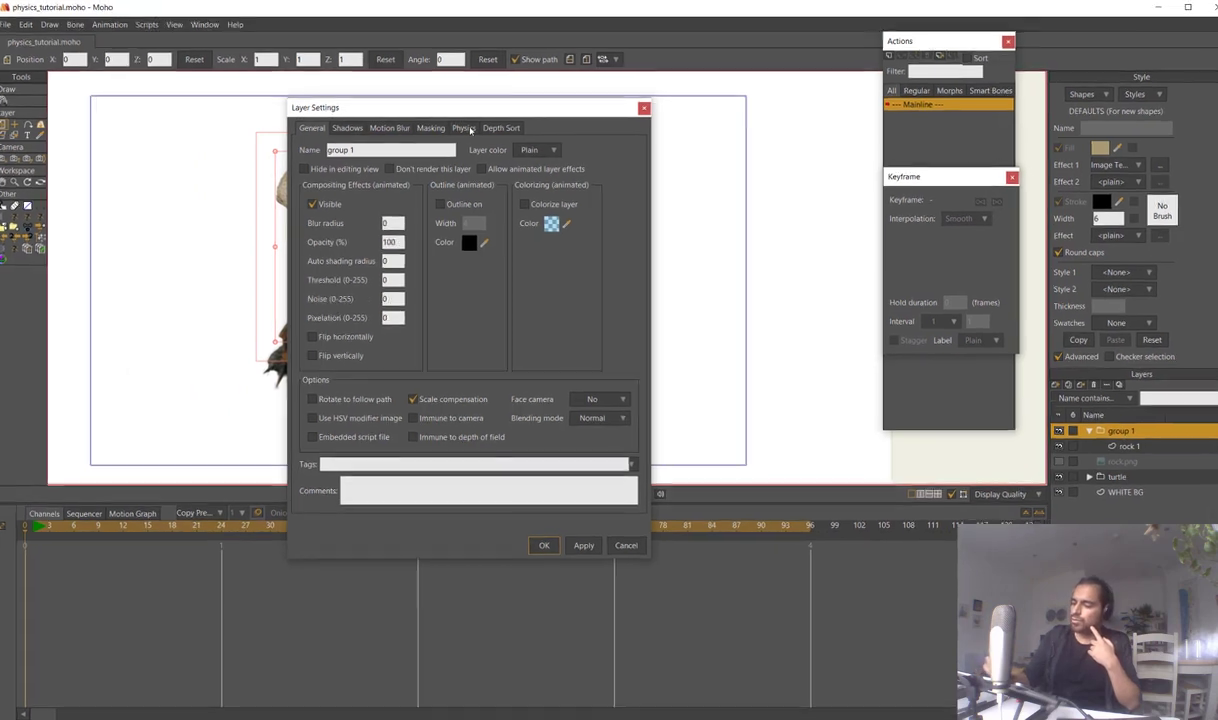
click(465, 129)
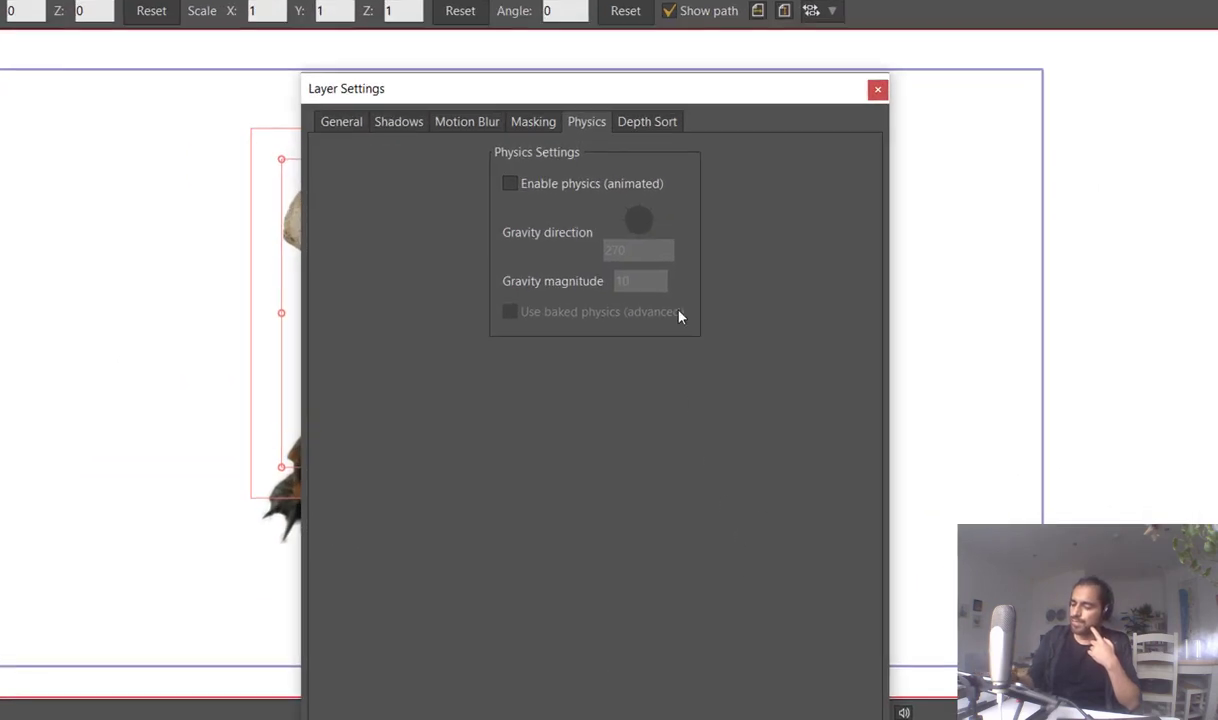
click(586, 183)
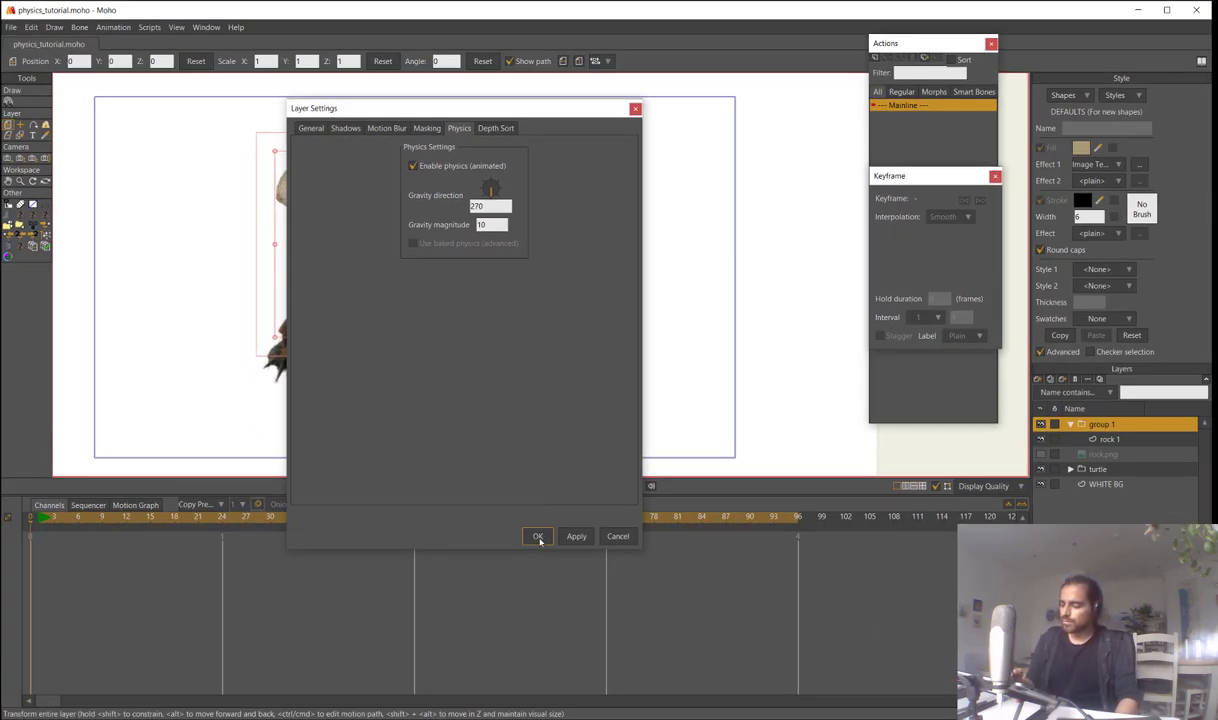
click(538, 537)
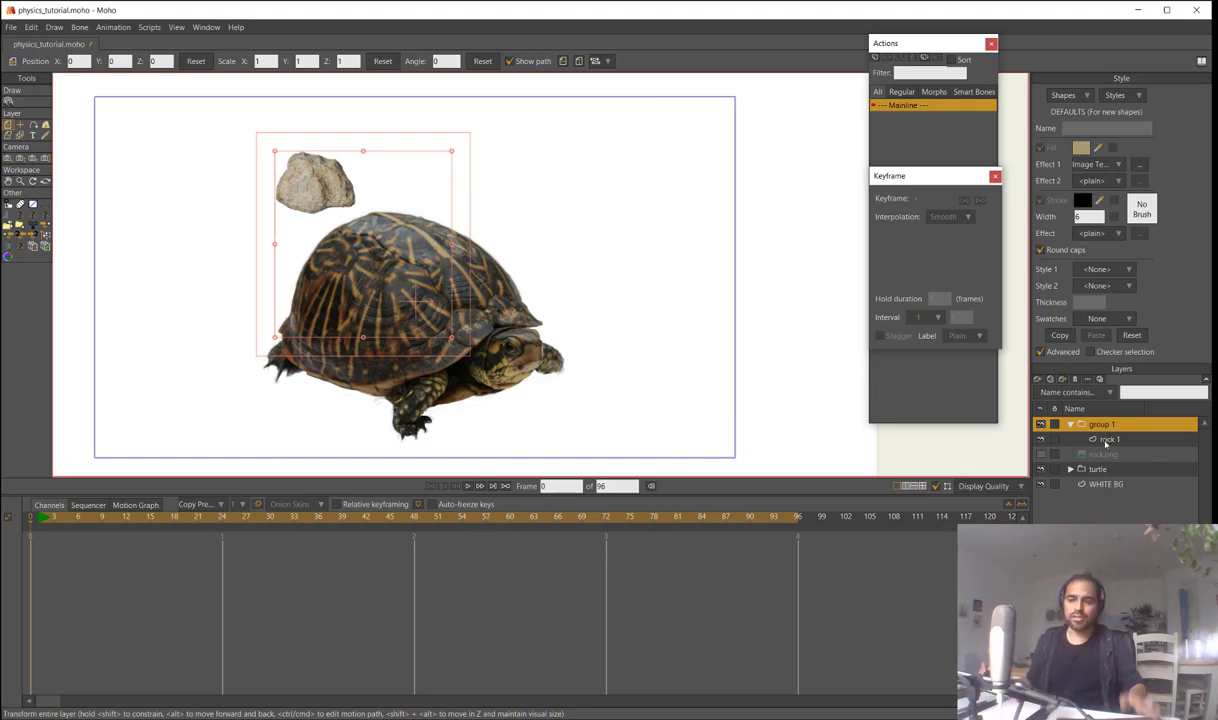
Play the physics animation to watch how the rock falls past the canvas, and return to frame 0
scroll(606, 220, down, 3)
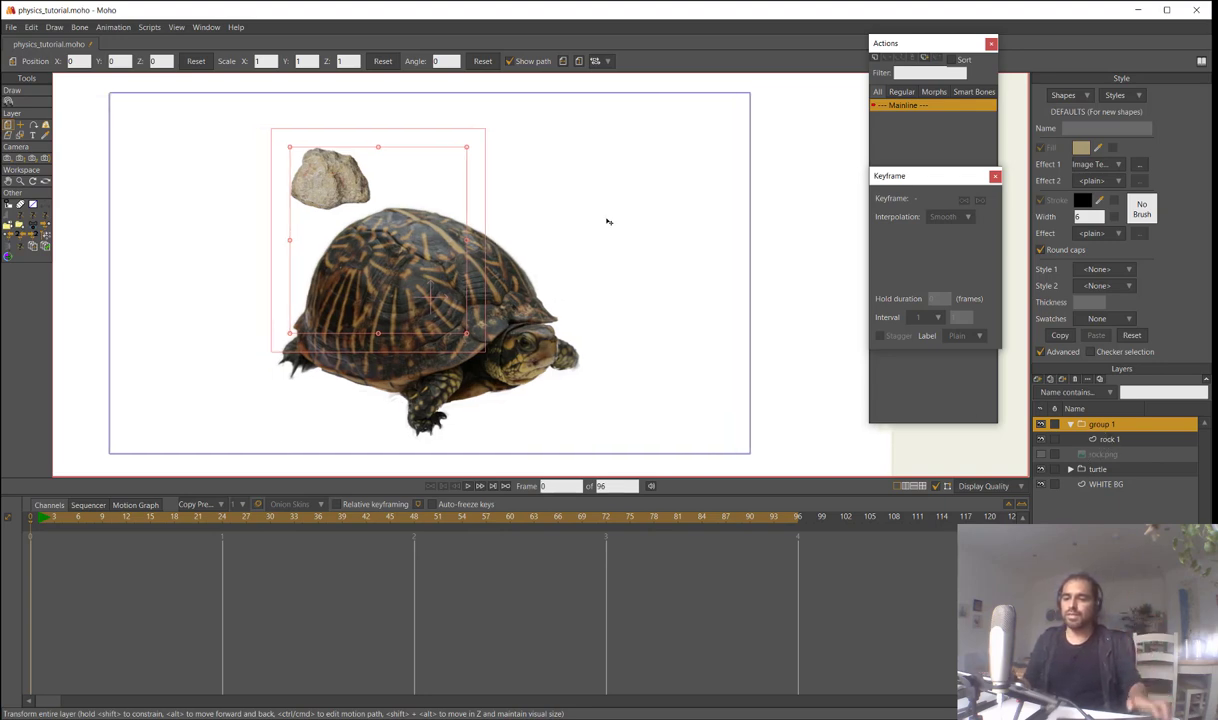
drag(659, 277, 655, 291)
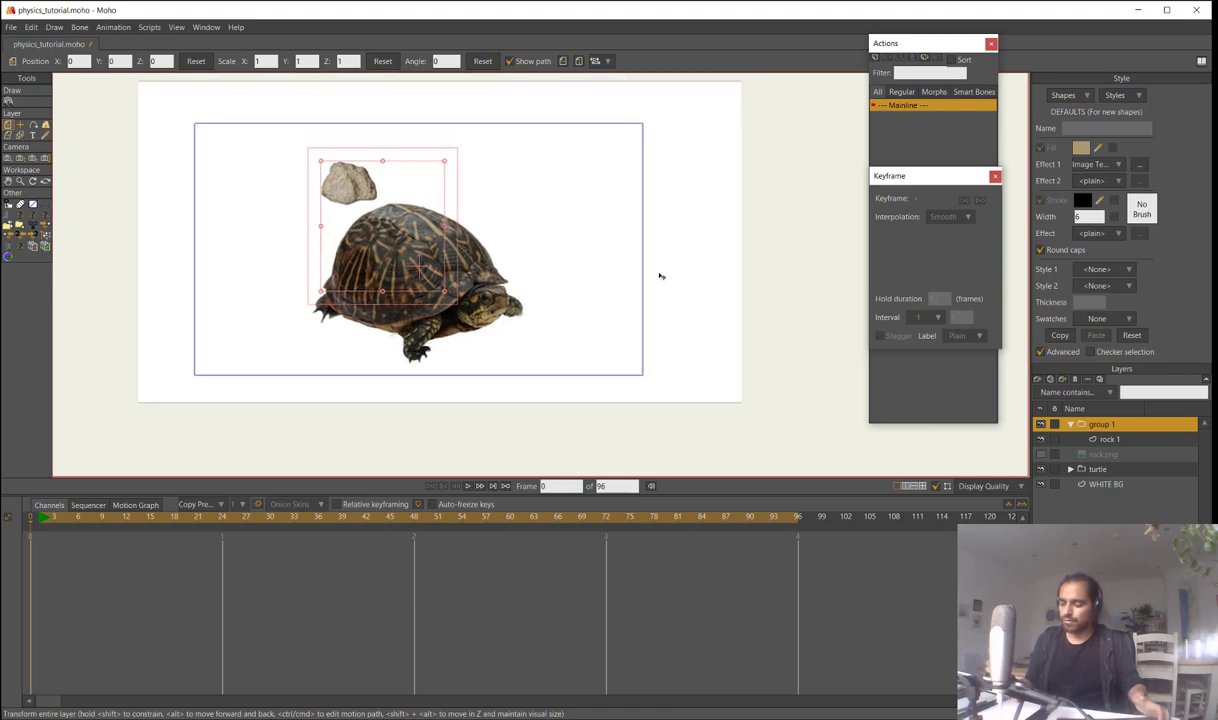
key(space)
key(space)
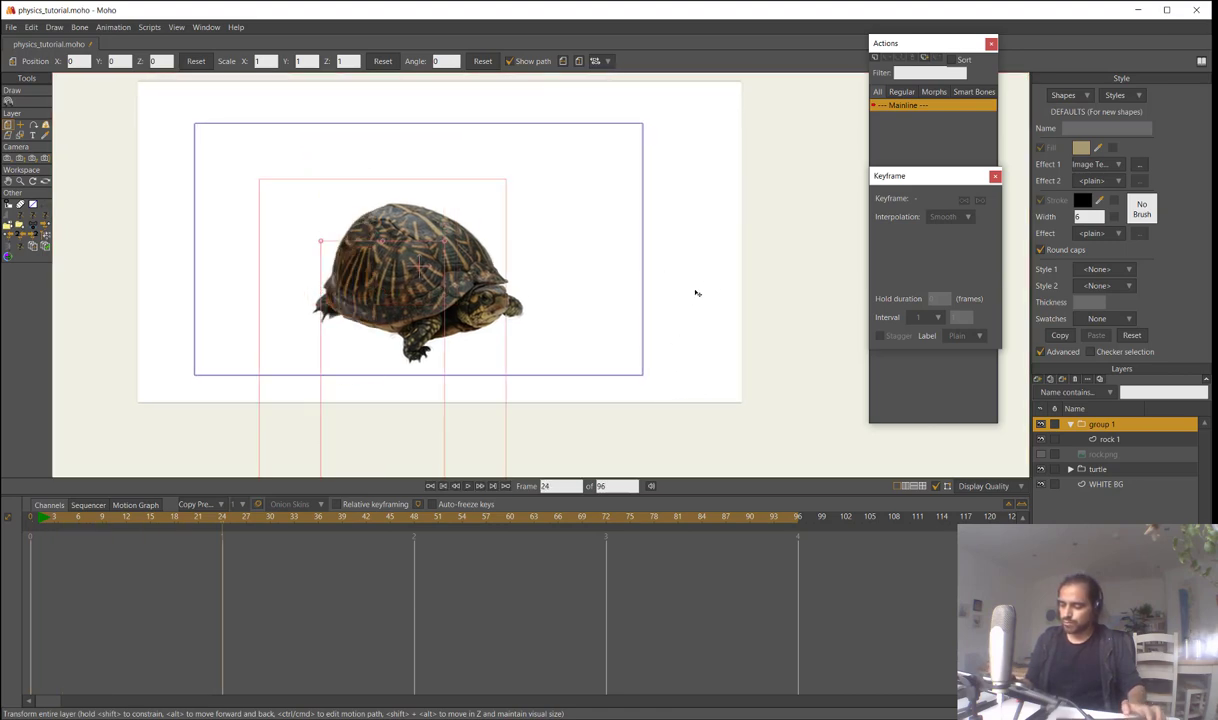
scroll(672, 236, down, 5)
drag(685, 404, 680, 230)
scroll(492, 272, down, 3)
scroll(411, 353, down, 2)
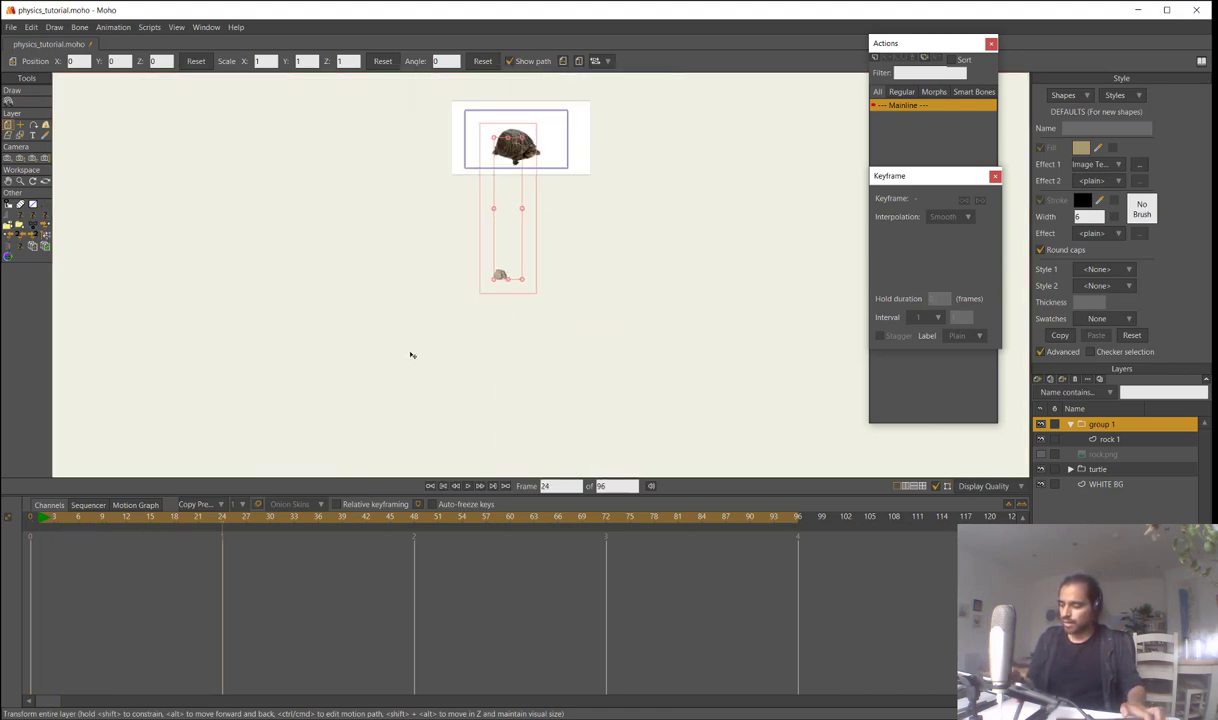
key(space)
key(space)
click(30, 517)
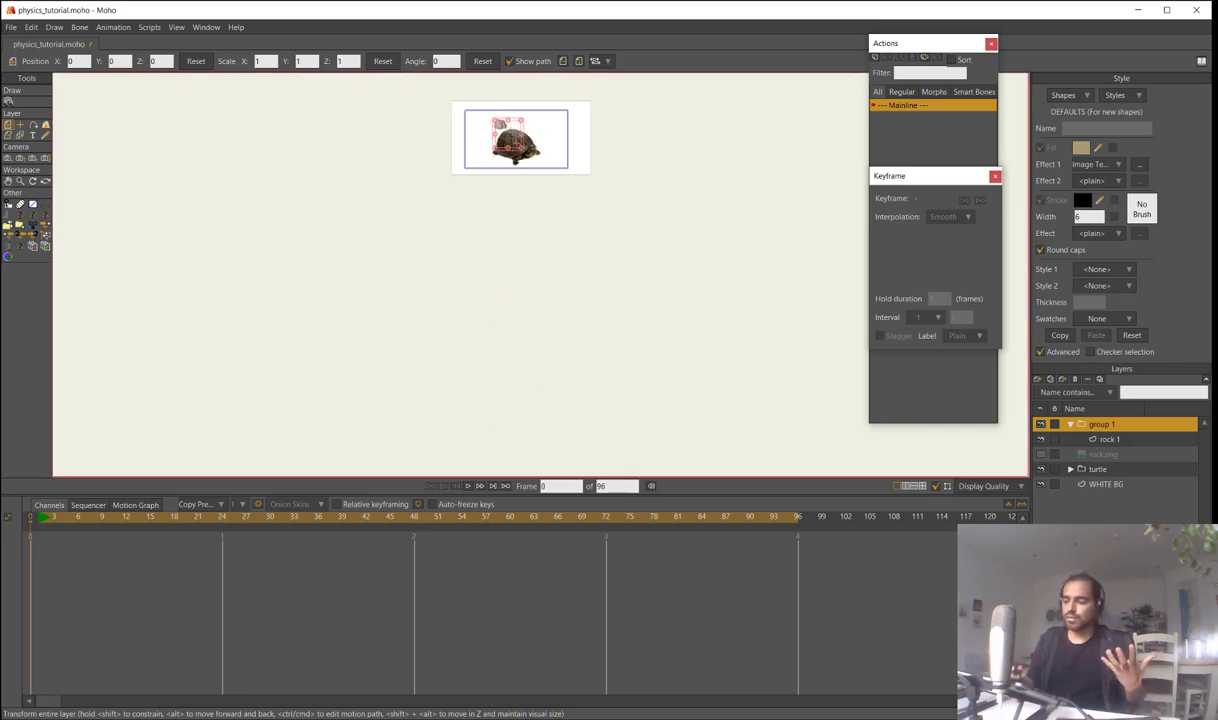
Add a vector layer above rock 1 inside group 1 and name it "ground"
drag(609, 270, 566, 378)
drag(576, 324, 930, 195)
drag(538, 252, 545, 365)
scroll(567, 367, up, 5)
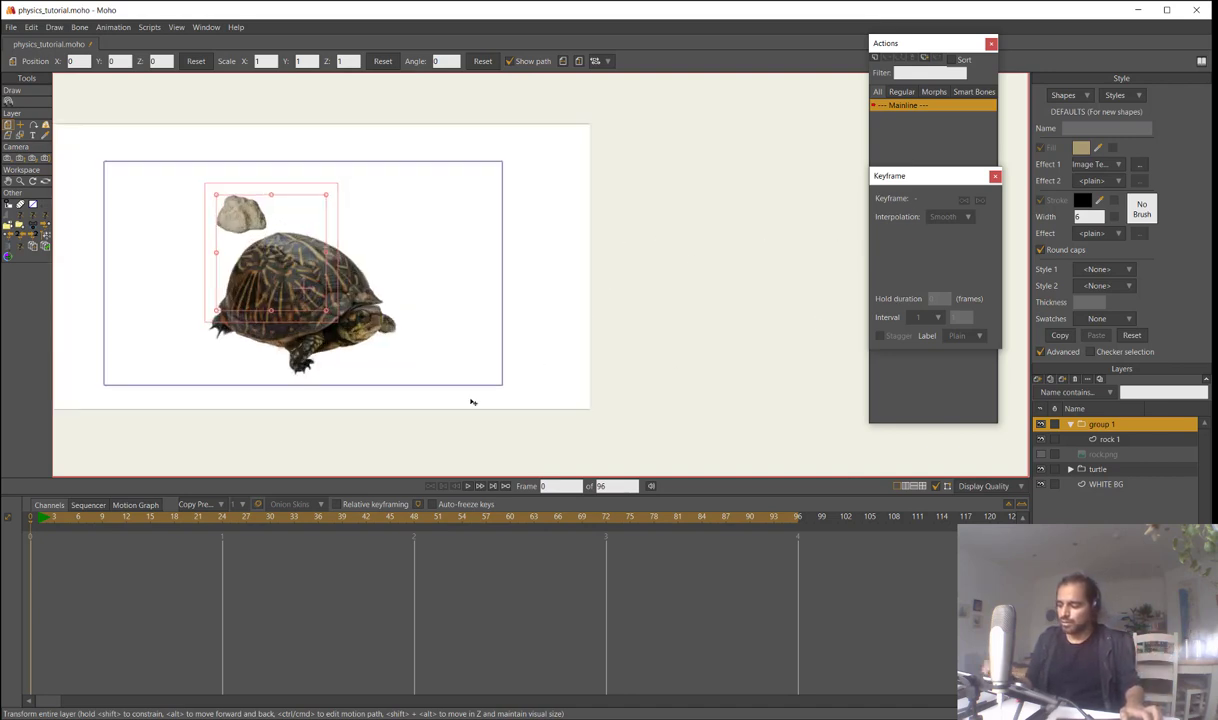
drag(388, 355, 440, 387)
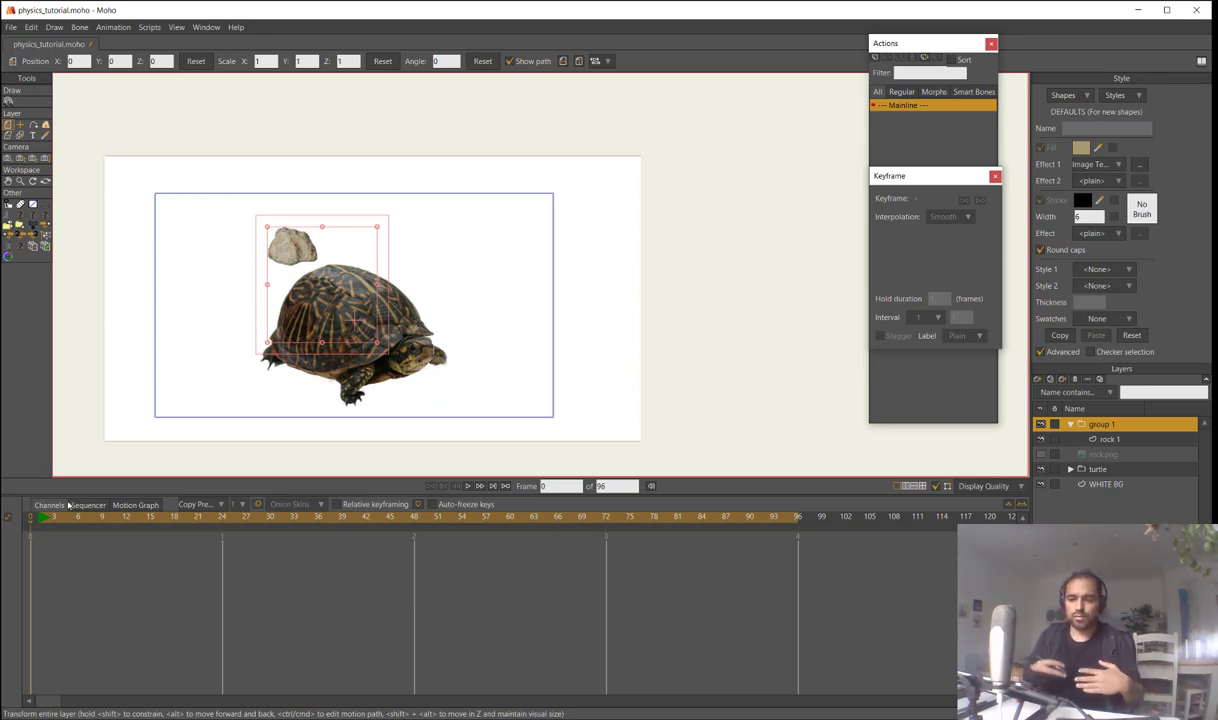
click(1108, 439)
click(1037, 380)
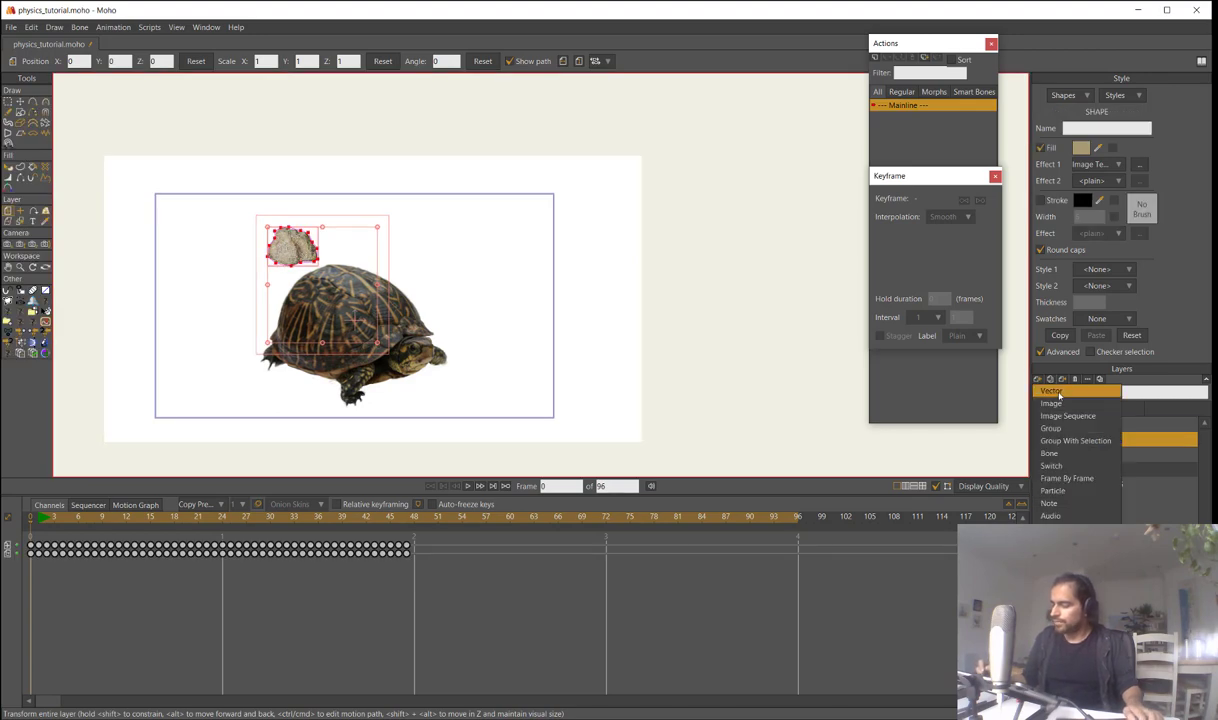
click(1055, 391)
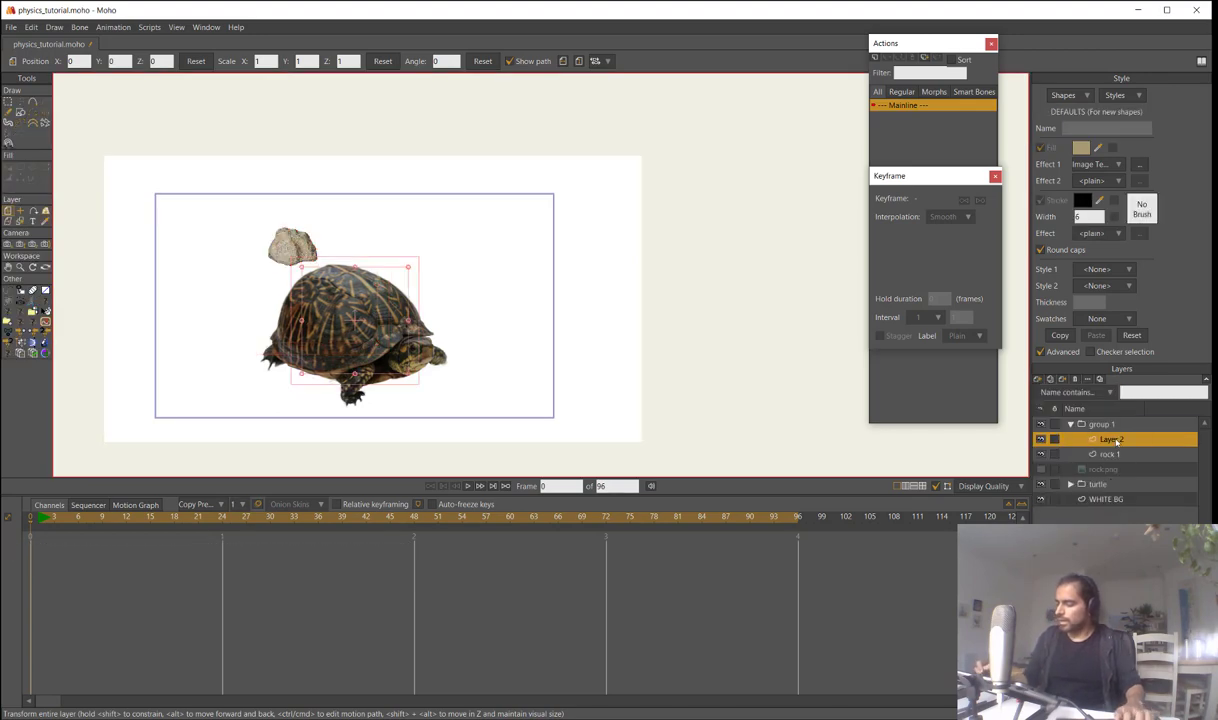
double_click(1110, 439)
text(groun)
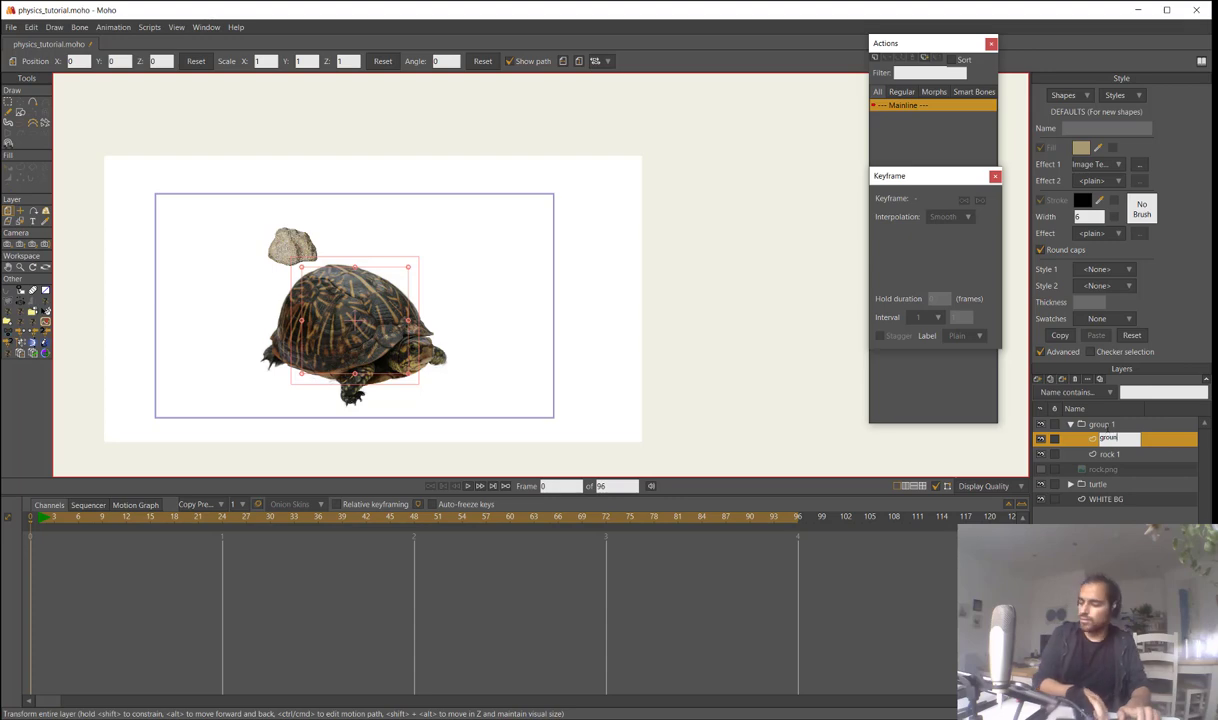
text(d)
key(Return)
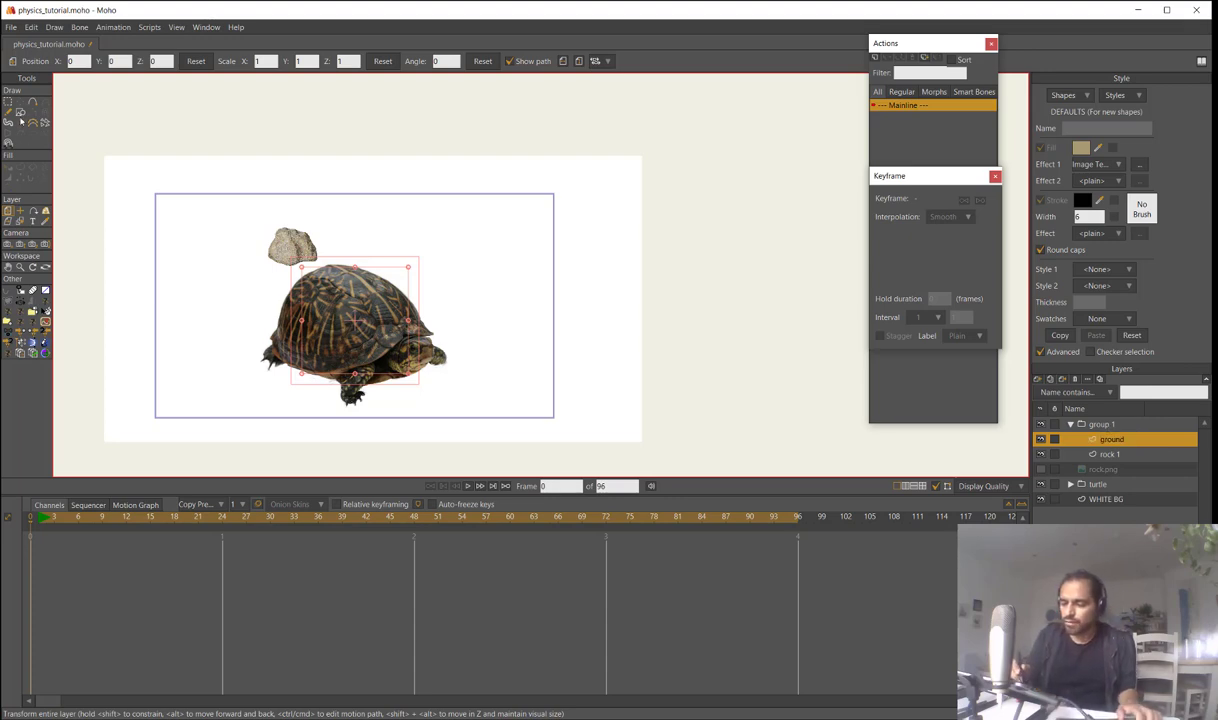
Draw a filled rectangle wider than the canvas across the turtle's feet and set its first fill effect to plain
click(20, 112)
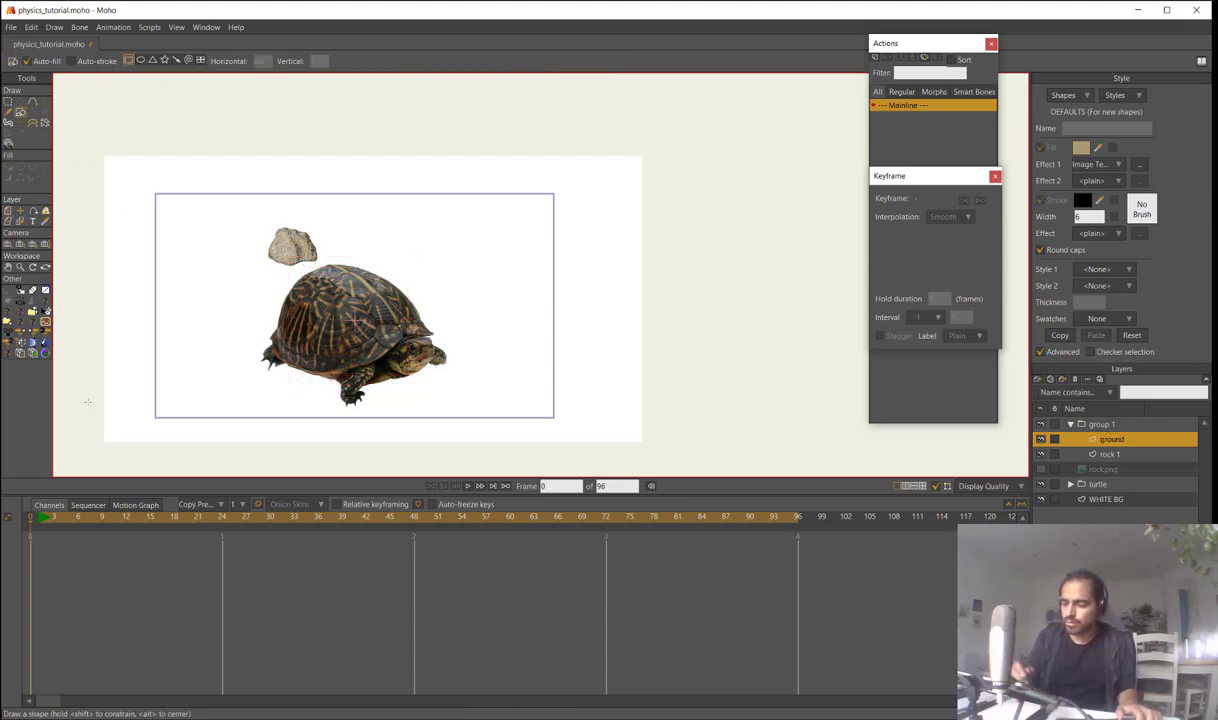
mouse_move(77, 369)
mouse_down()
mouse_move(174, 411)
mouse_move(812, 460)
mouse_up()
key(q)
click(465, 398)
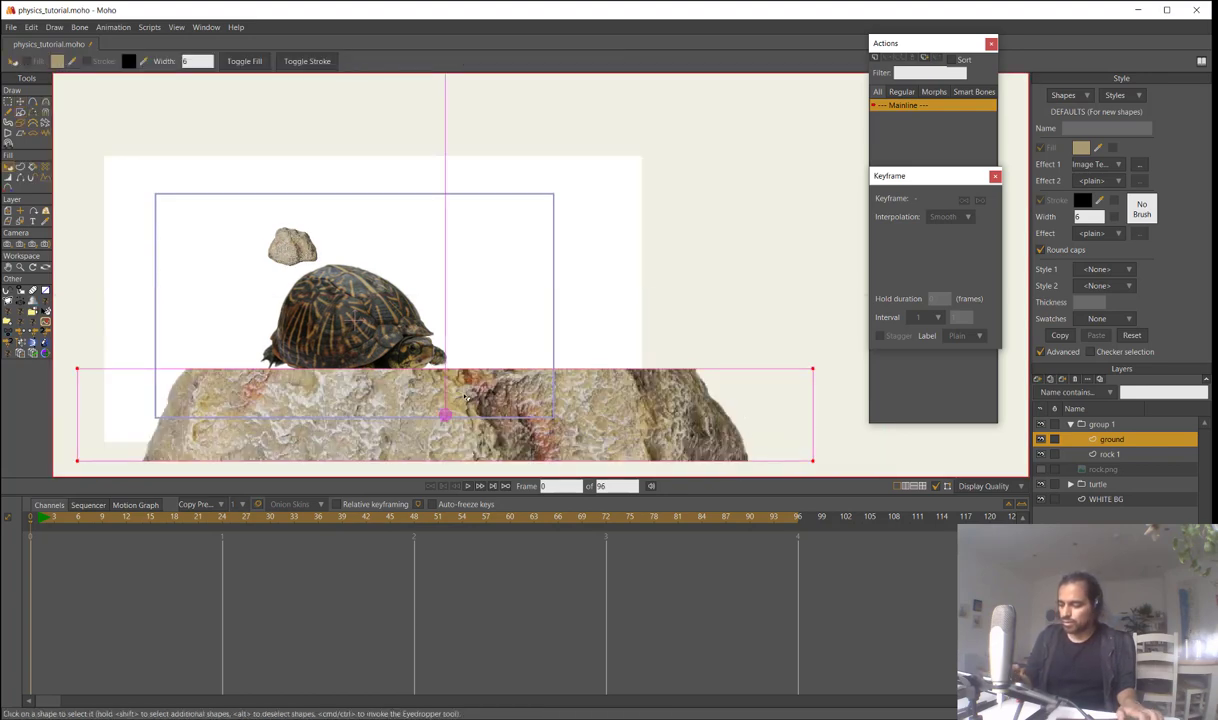
click(1113, 180)
click(1113, 179)
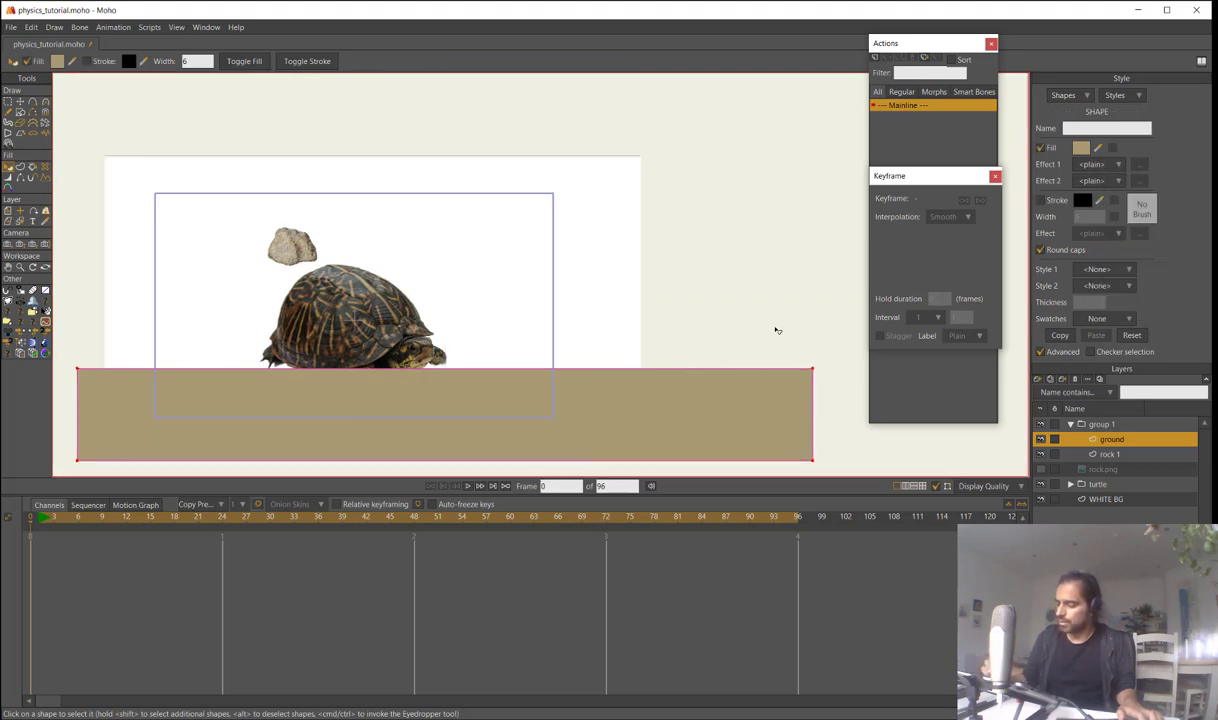
Select the ground rectangle's points and shift the whole shape slightly up and to the left
key(g)
mouse_move(820, 352)
mouse_down()
mouse_move(808, 400)
mouse_move(837, 374)
mouse_up()
key(t)
mouse_move(746, 413)
mouse_down()
mouse_move(721, 411)
mouse_move(722, 397)
mouse_up()
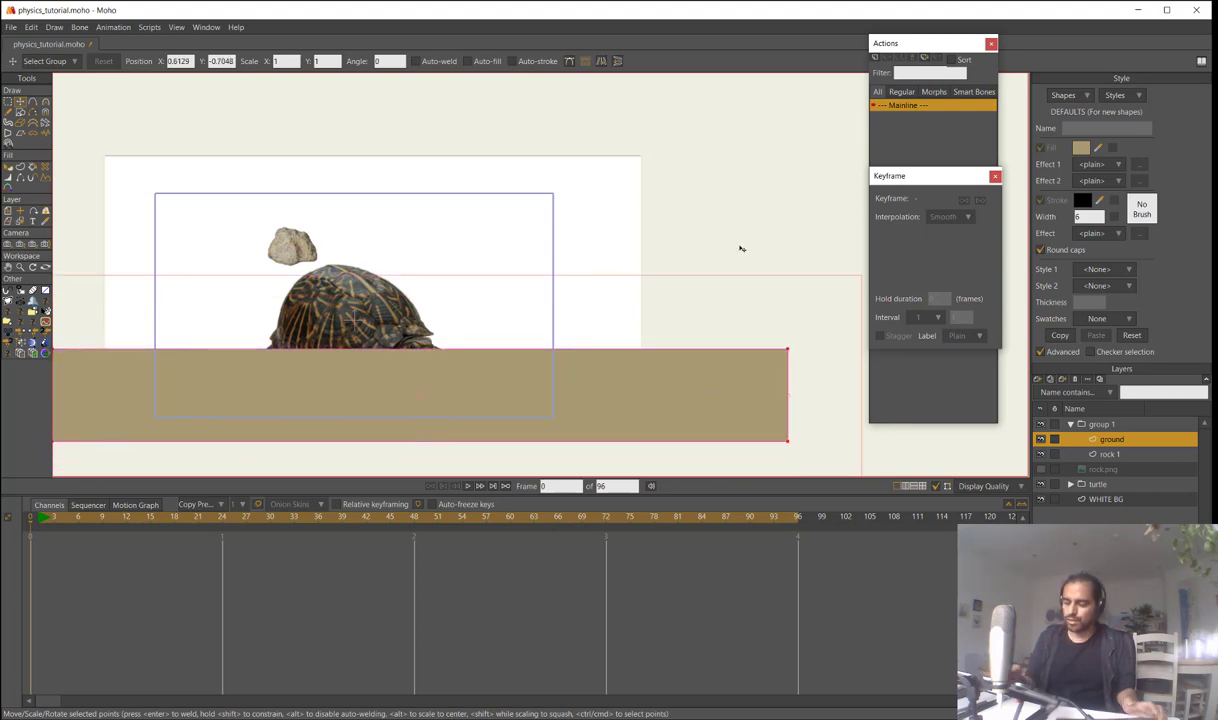
Select group 1, play the simulation to check how the rock and ground behave, and return to frame 0
scroll(650, 235, down, 2)
drag(560, 260, 453, 278)
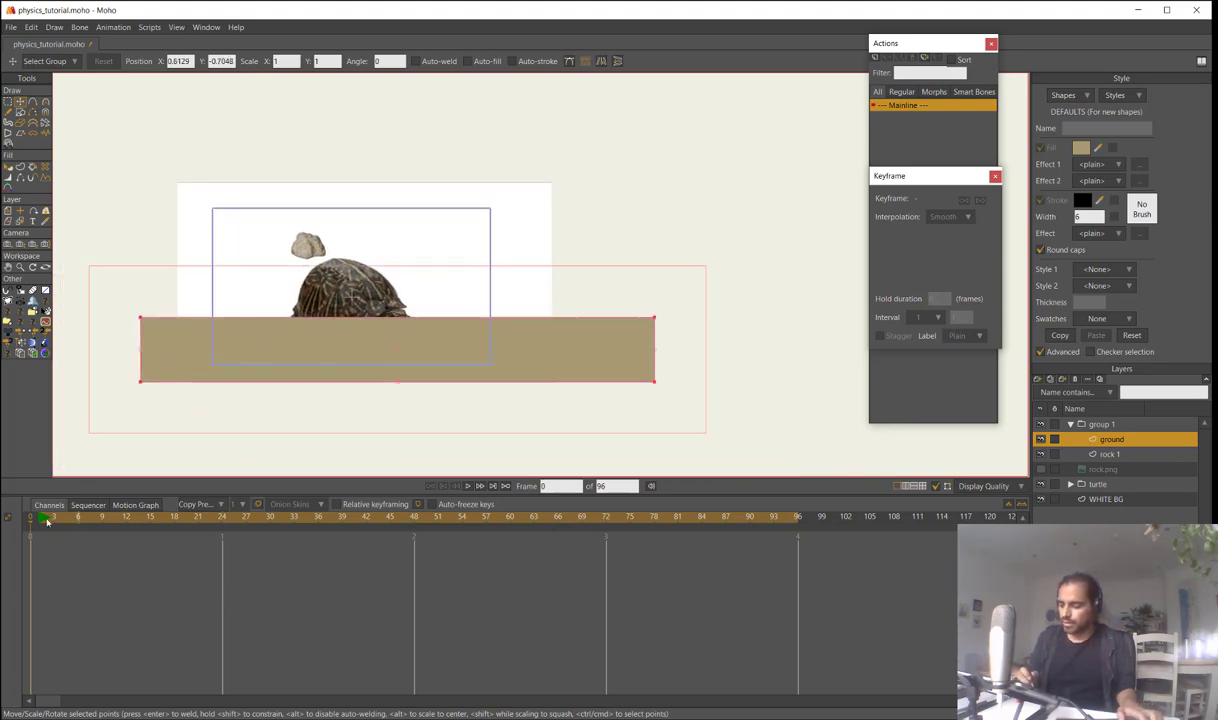
click(1098, 429)
drag(598, 316, 608, 275)
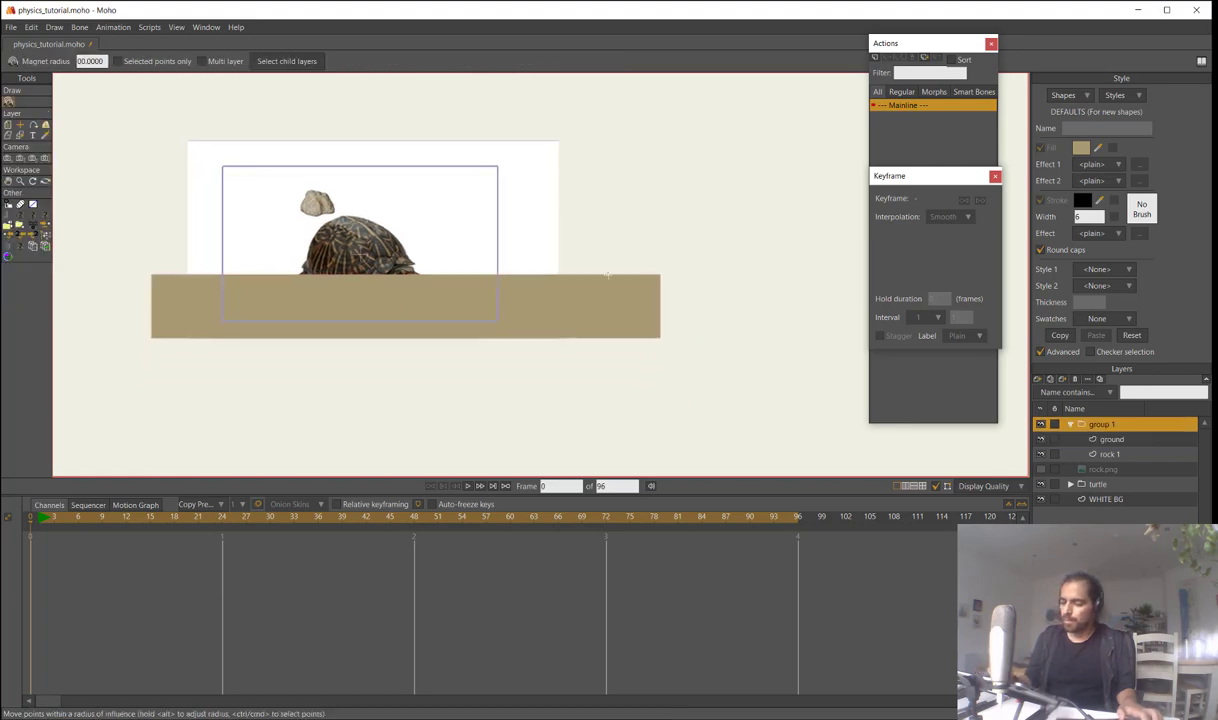
scroll(608, 275, down, 1)
key(space)
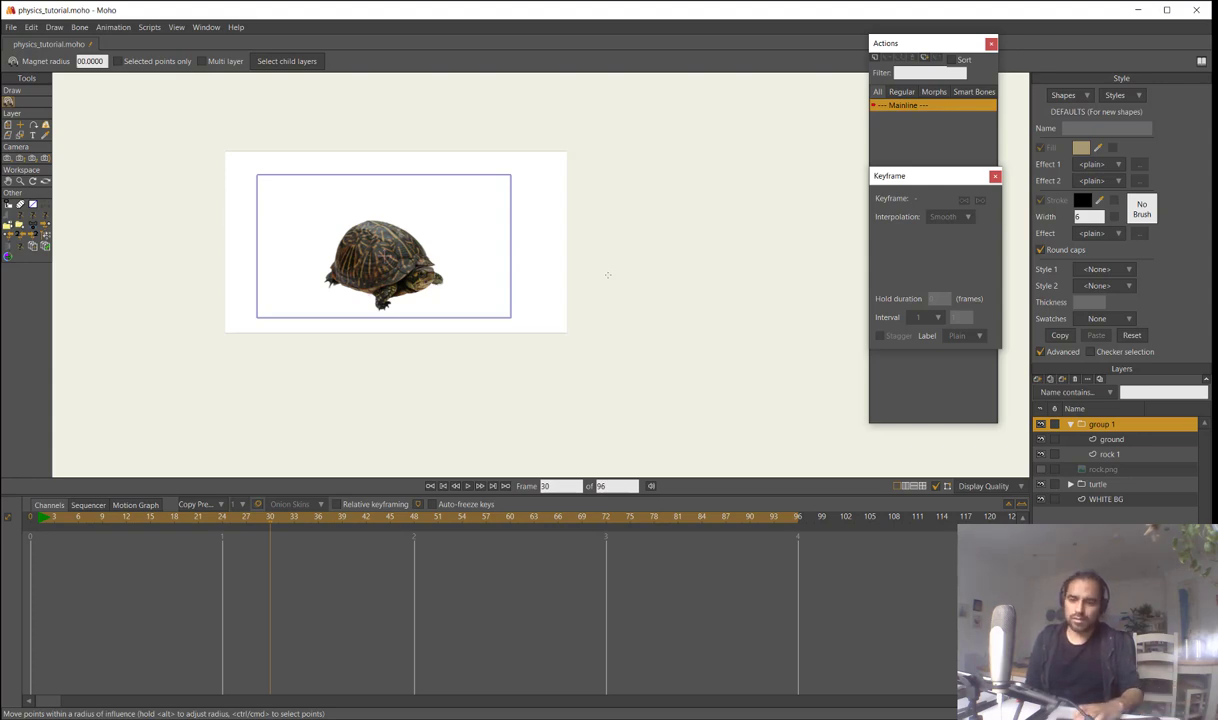
key(shift+Left)
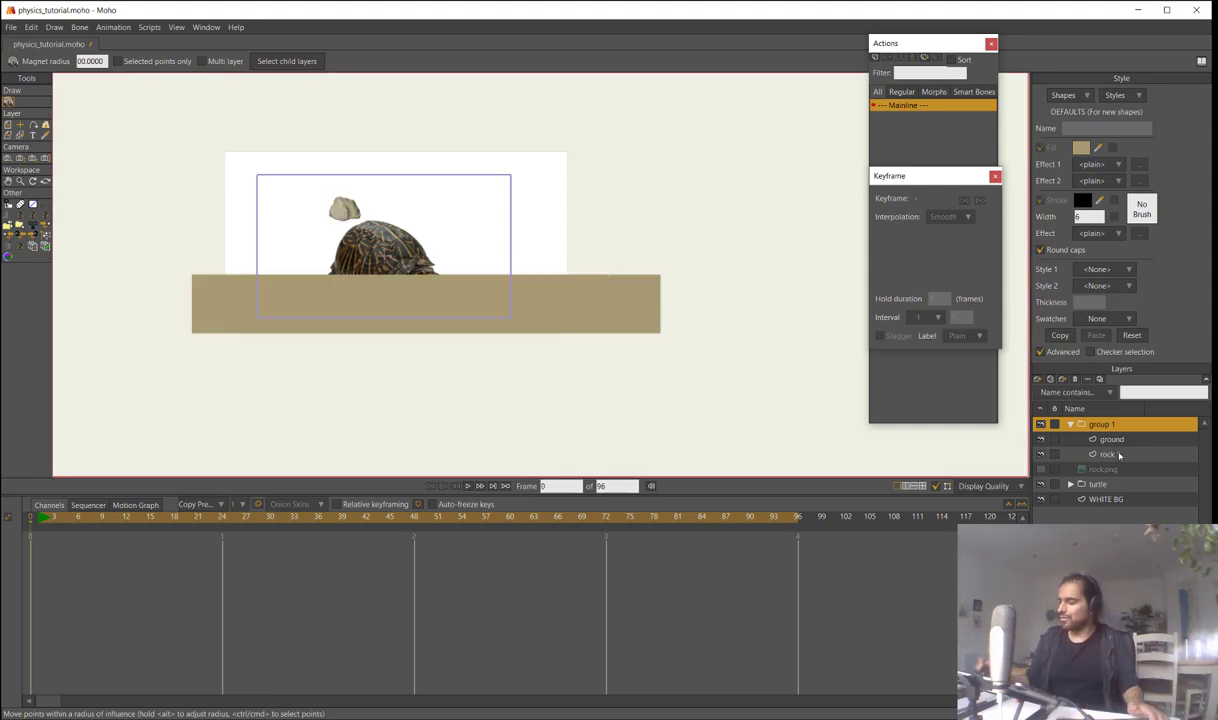
Make the ground layer a non-moving object in its physics settings and apply the change
click(1100, 439)
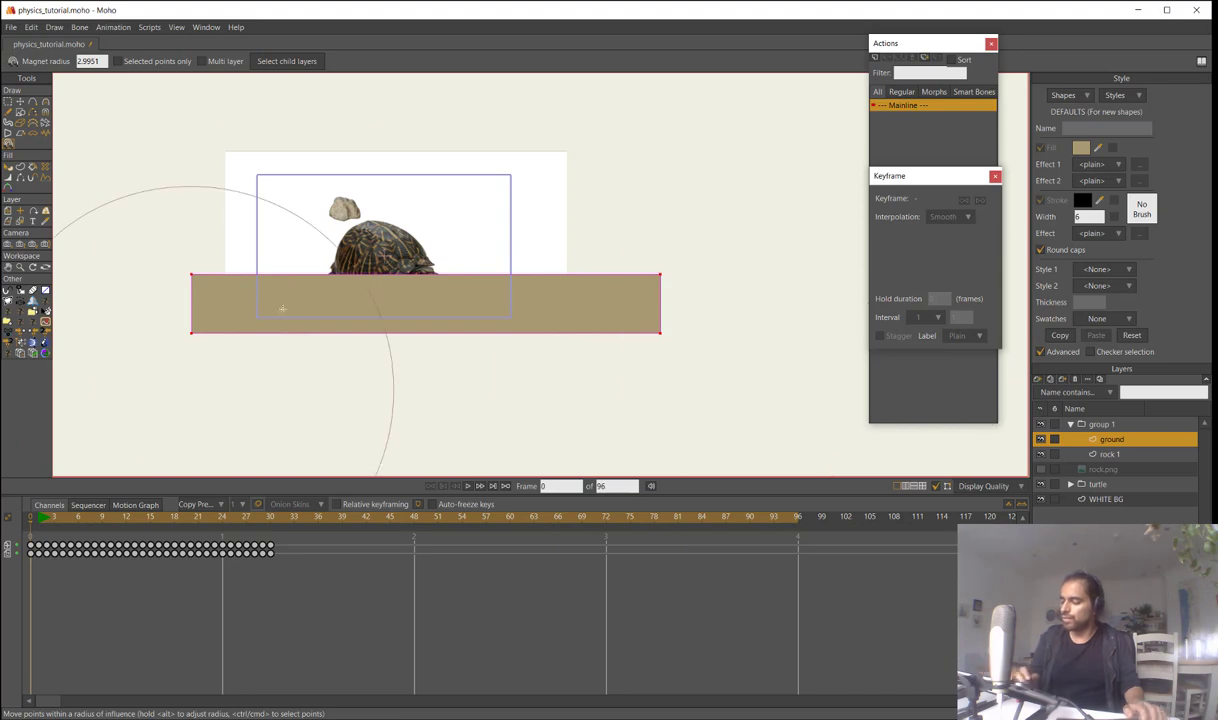
key(g)
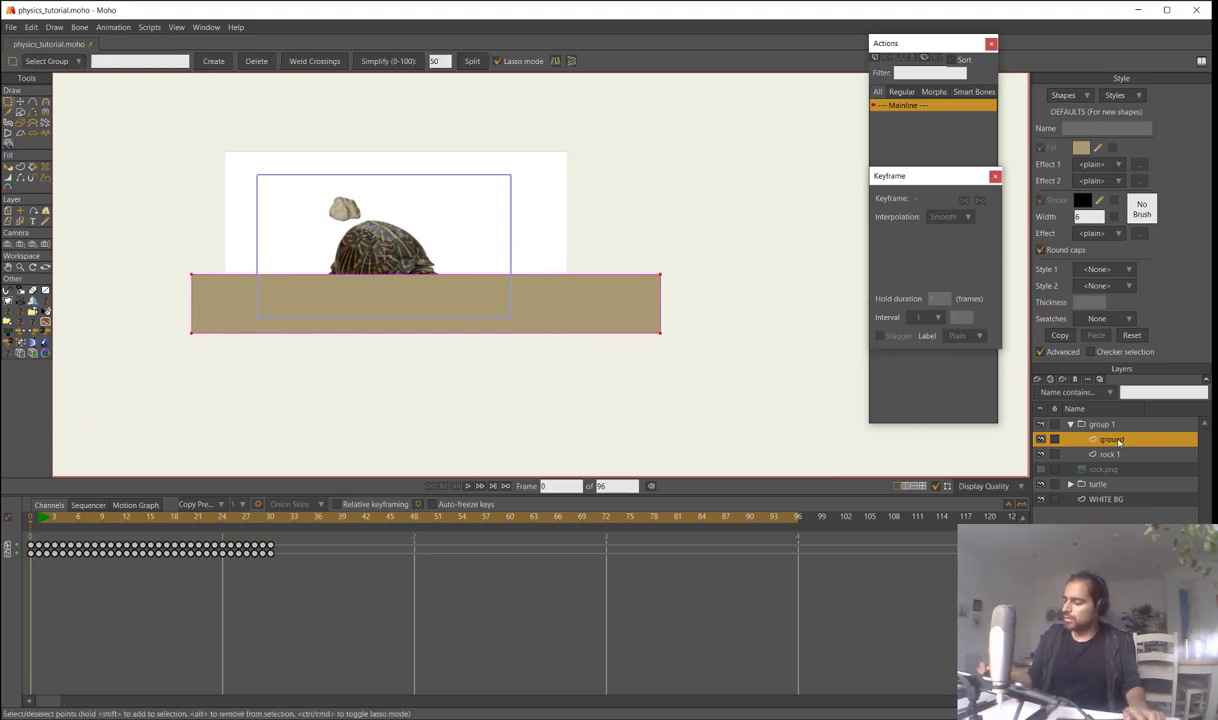
double_click(1112, 440)
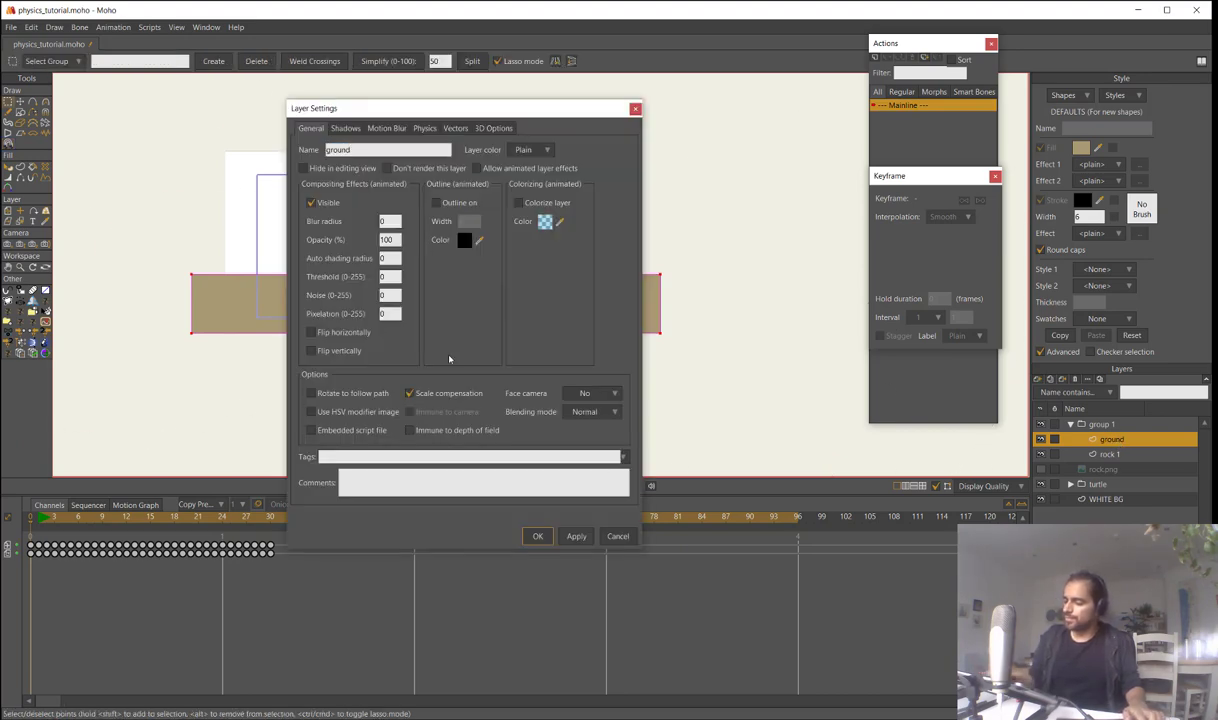
click(424, 128)
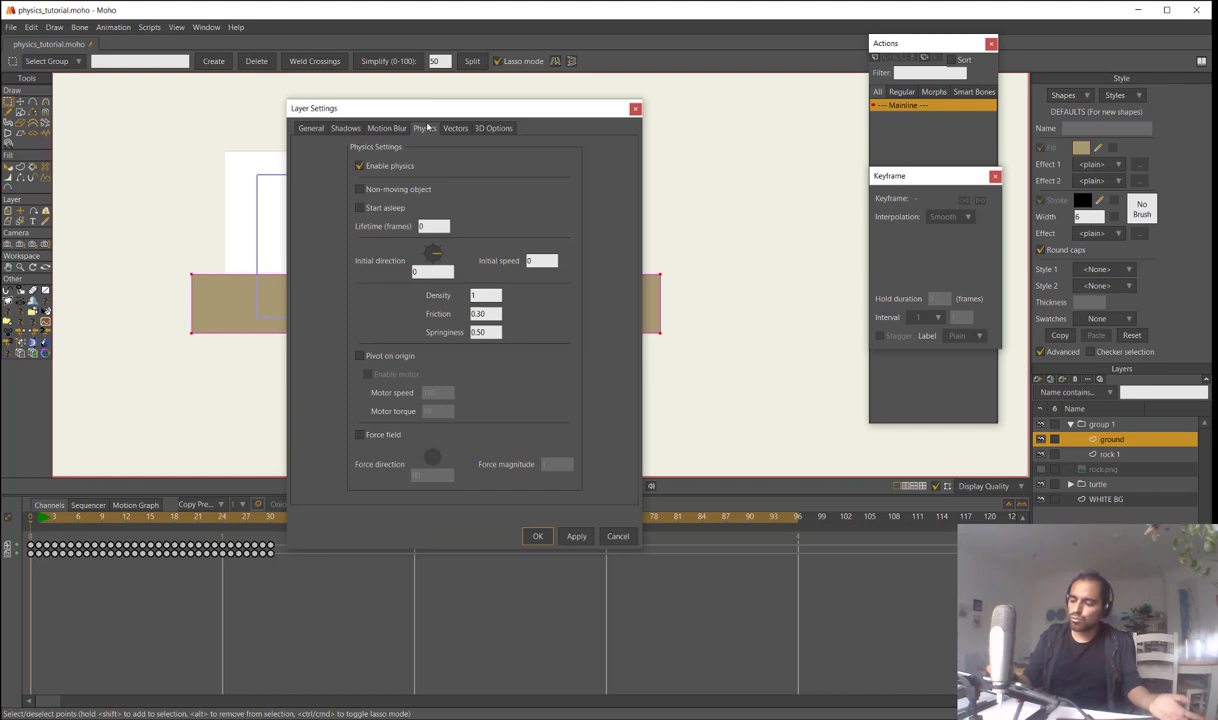
click(379, 190)
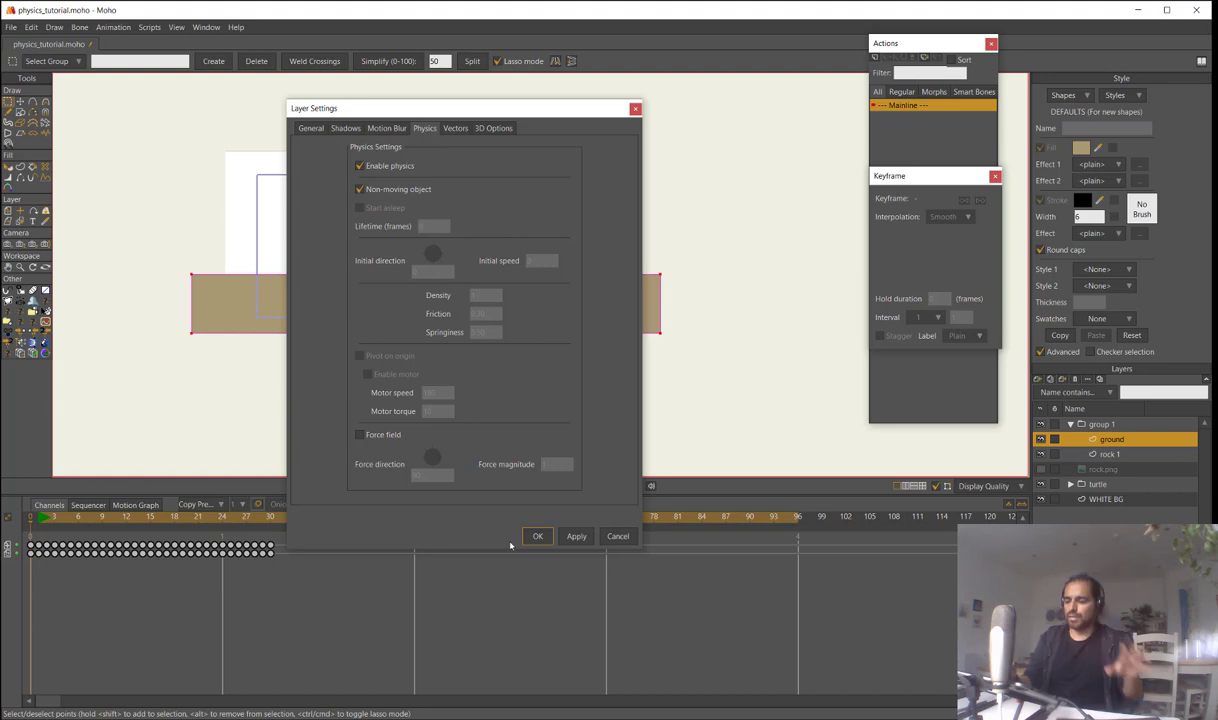
click(537, 536)
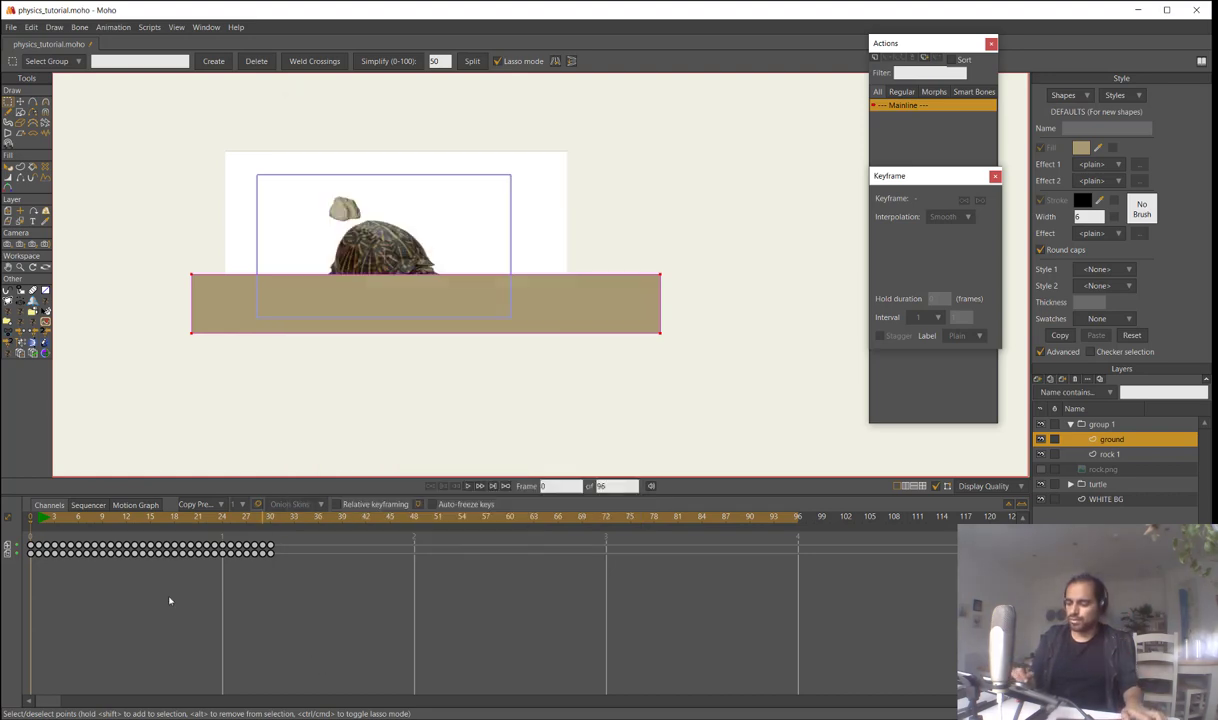
Play the simulation from frame 0 to check how the rock lands on the ground, and return to frame 0
key(Escape)
click(28, 521)
key(space)
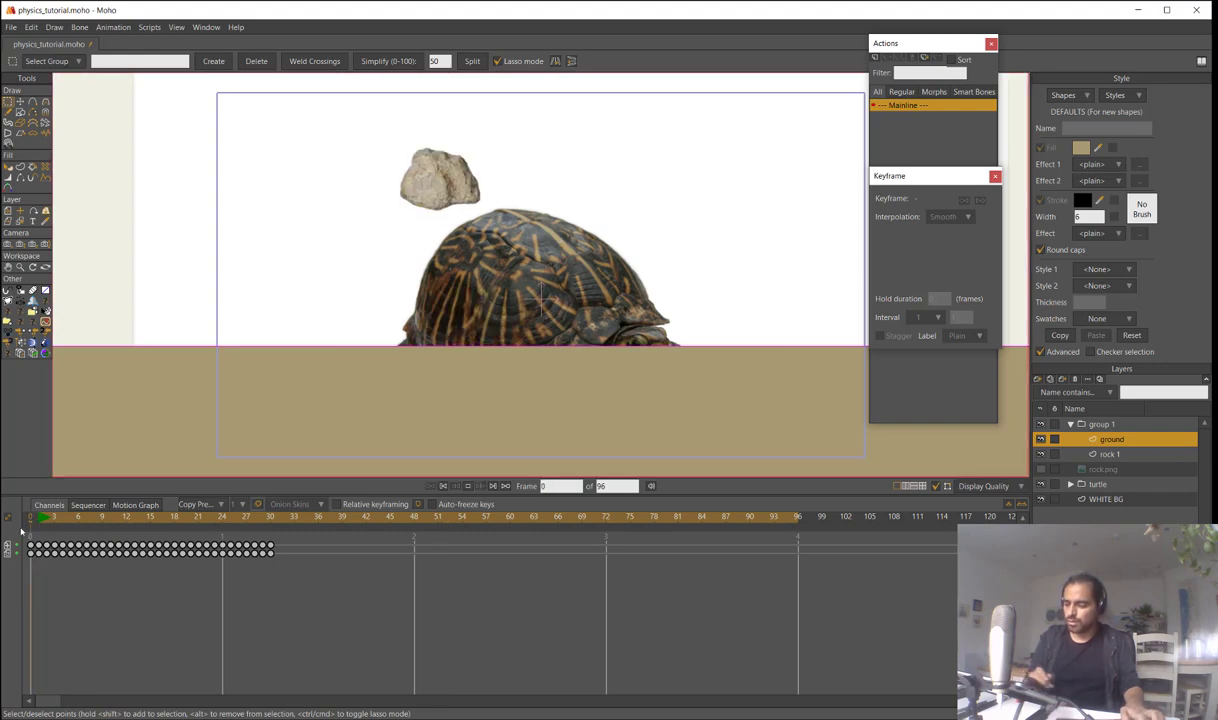
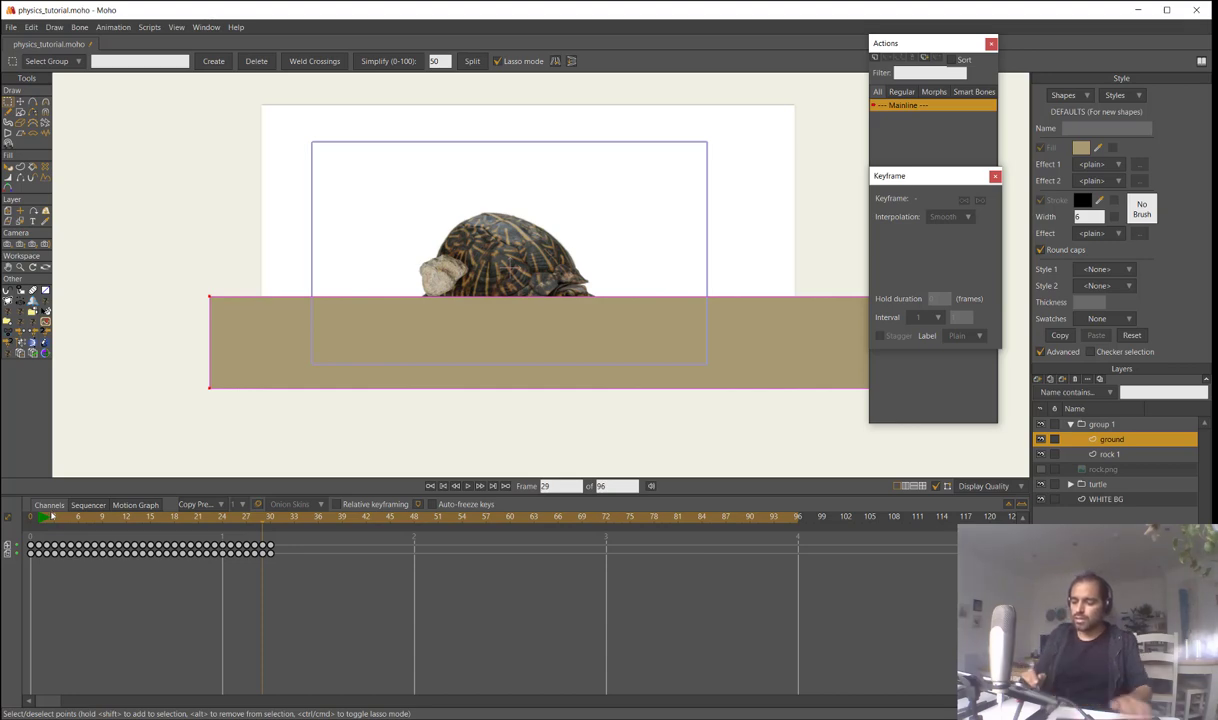
drag(38, 521, 16, 529)
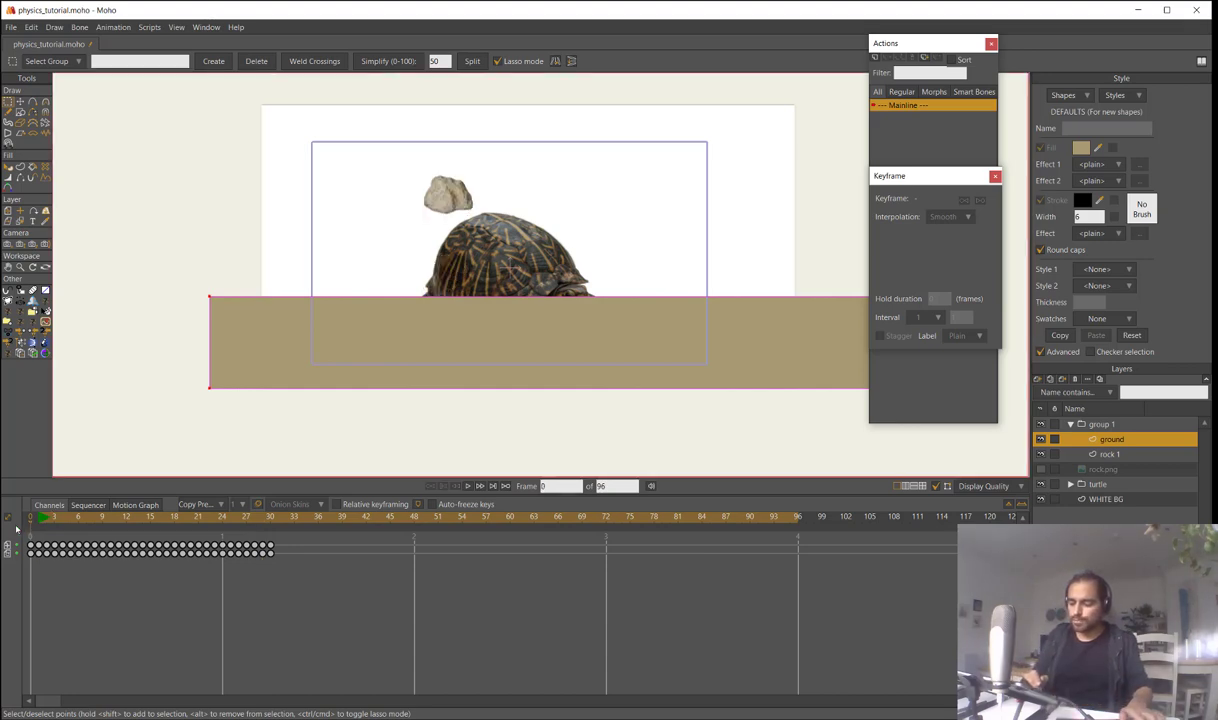
Hide the ground layer, play the simulation without it, and show the layer again
click(1040, 440)
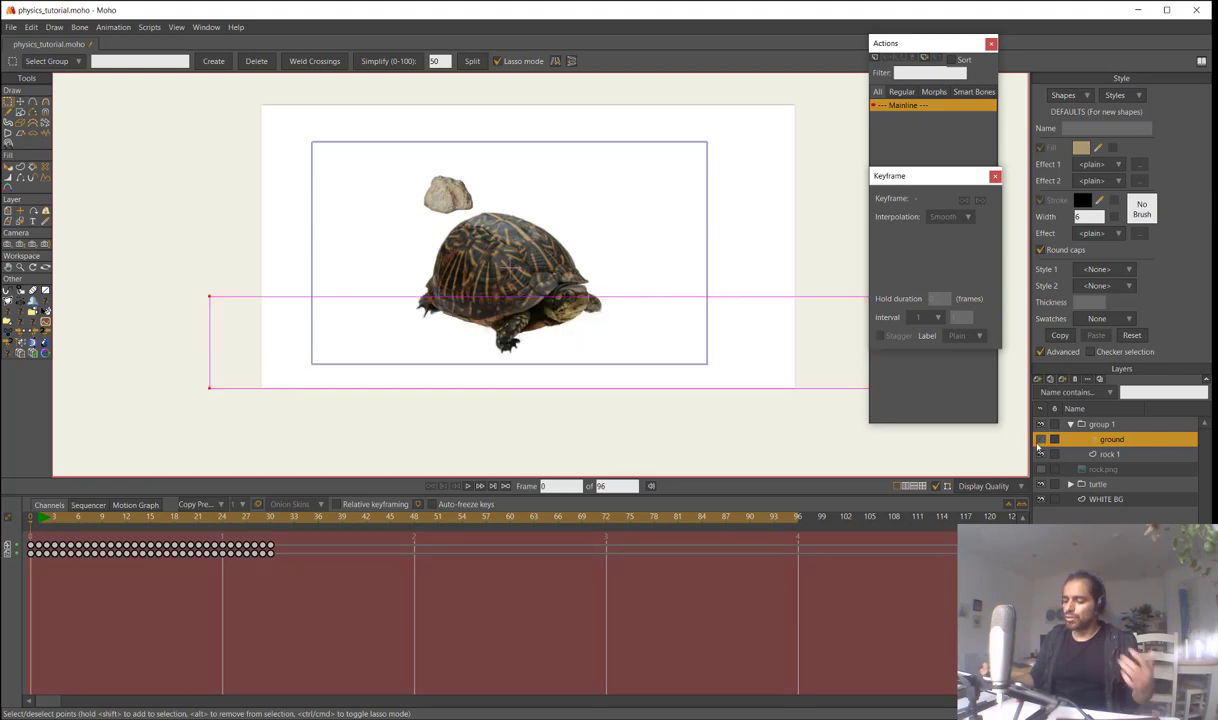
key(space)
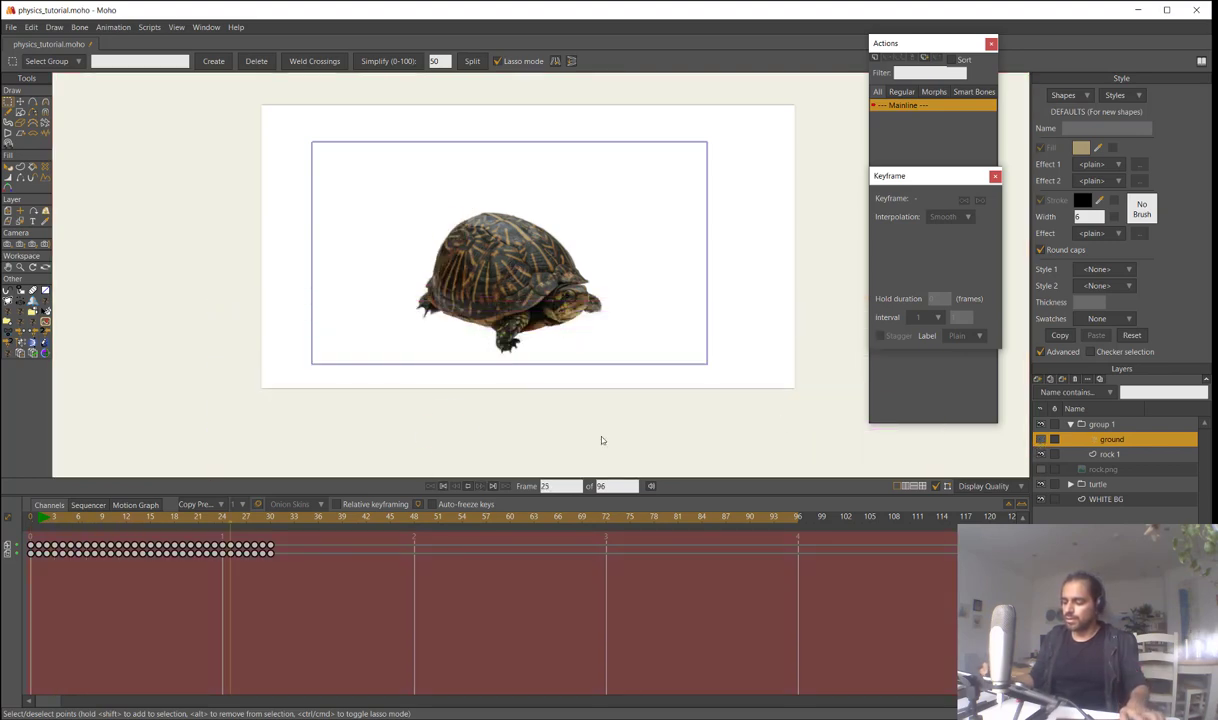
key(space)
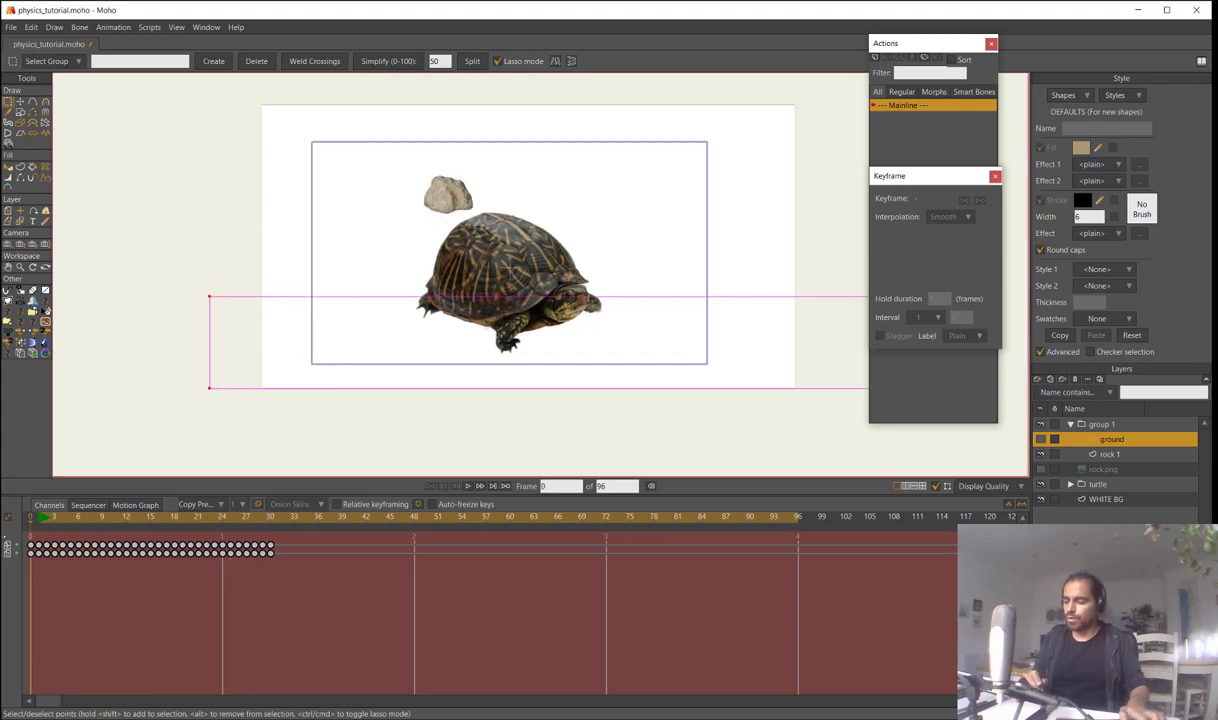
click(1041, 439)
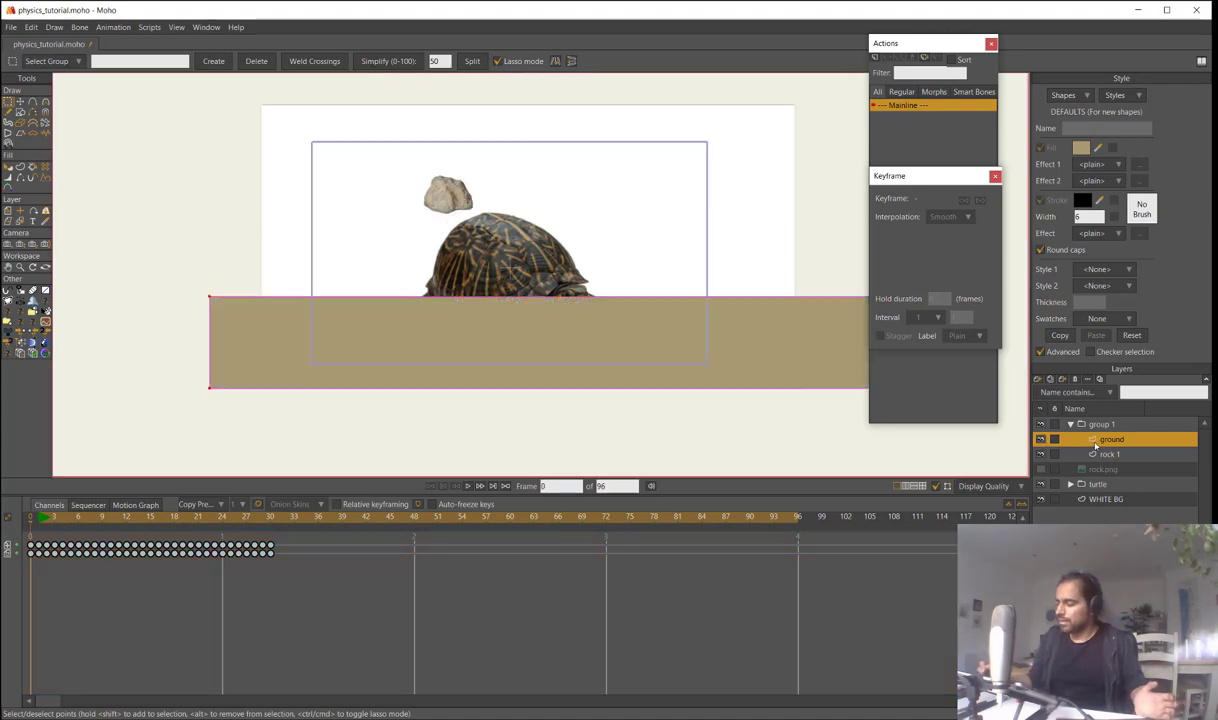
Make the ground rectangle's fill fully transparent by setting its color's alpha to 0
click(8, 168)
click(517, 323)
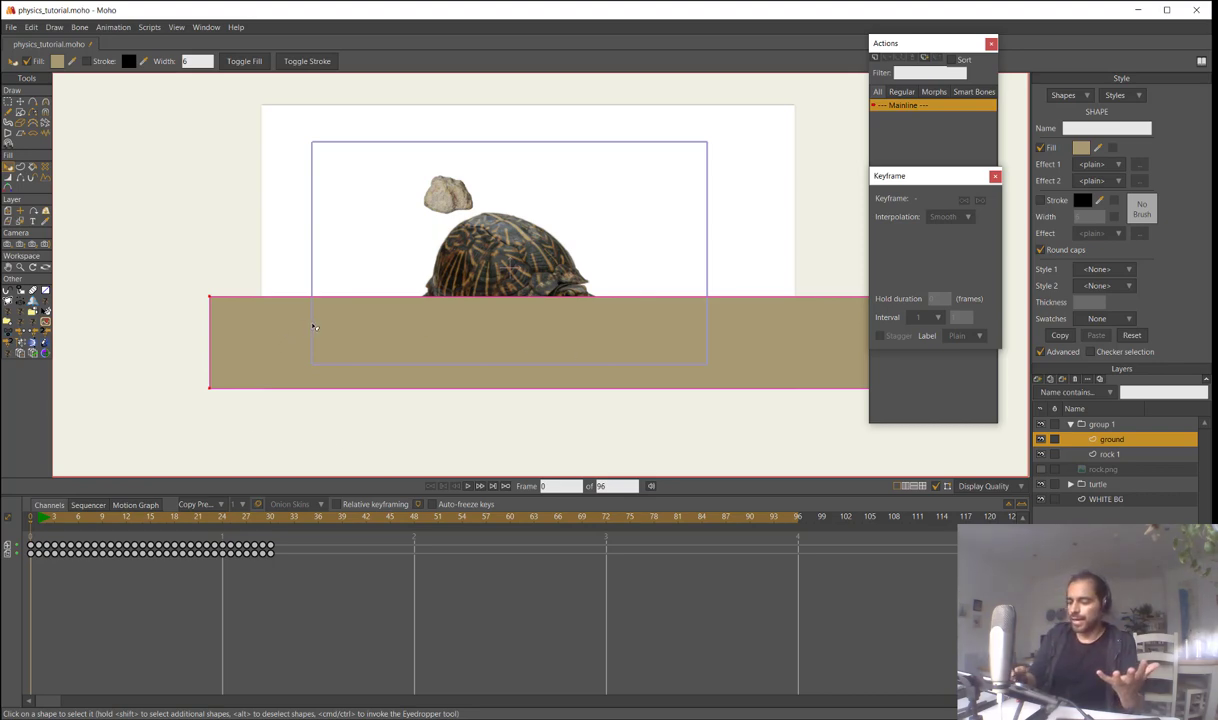
click(1081, 148)
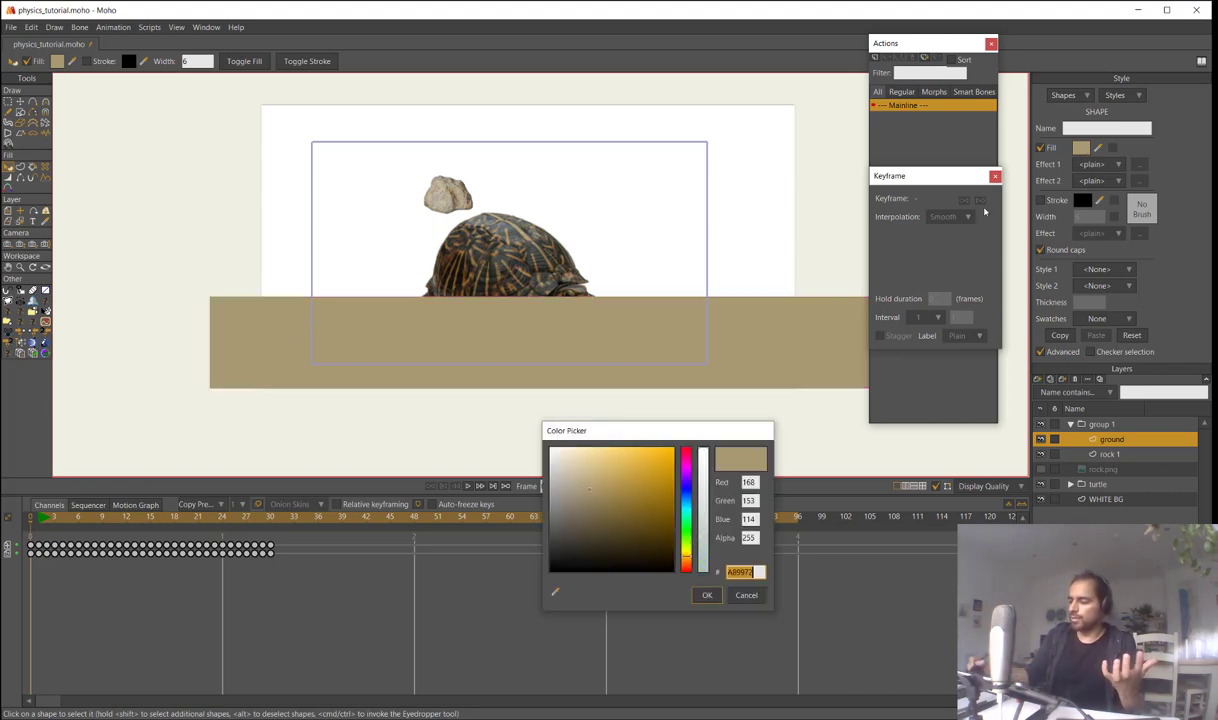
drag(704, 473, 703, 585)
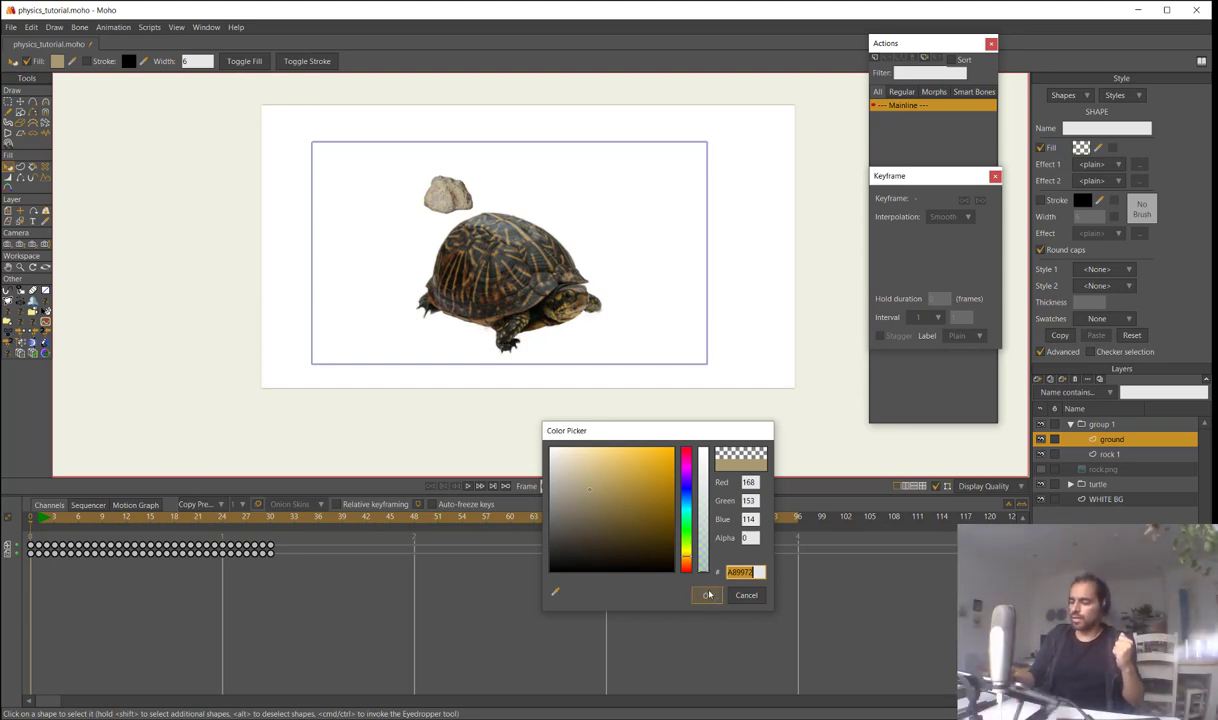
click(707, 595)
Select group 1, play the simulation with the transparent ground, and return to frame 0
click(1095, 425)
key(space)
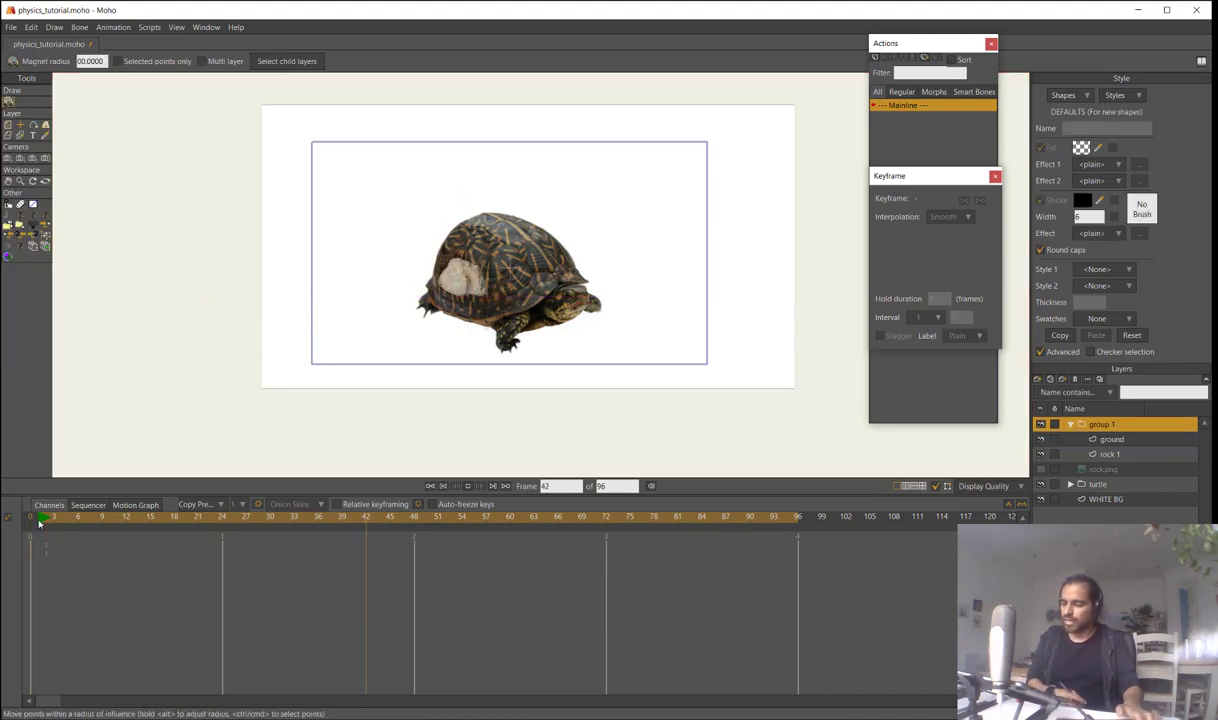
mouse_move(44, 520)
mouse_down()
mouse_move(212, 527)
mouse_move(30, 522)
mouse_up()
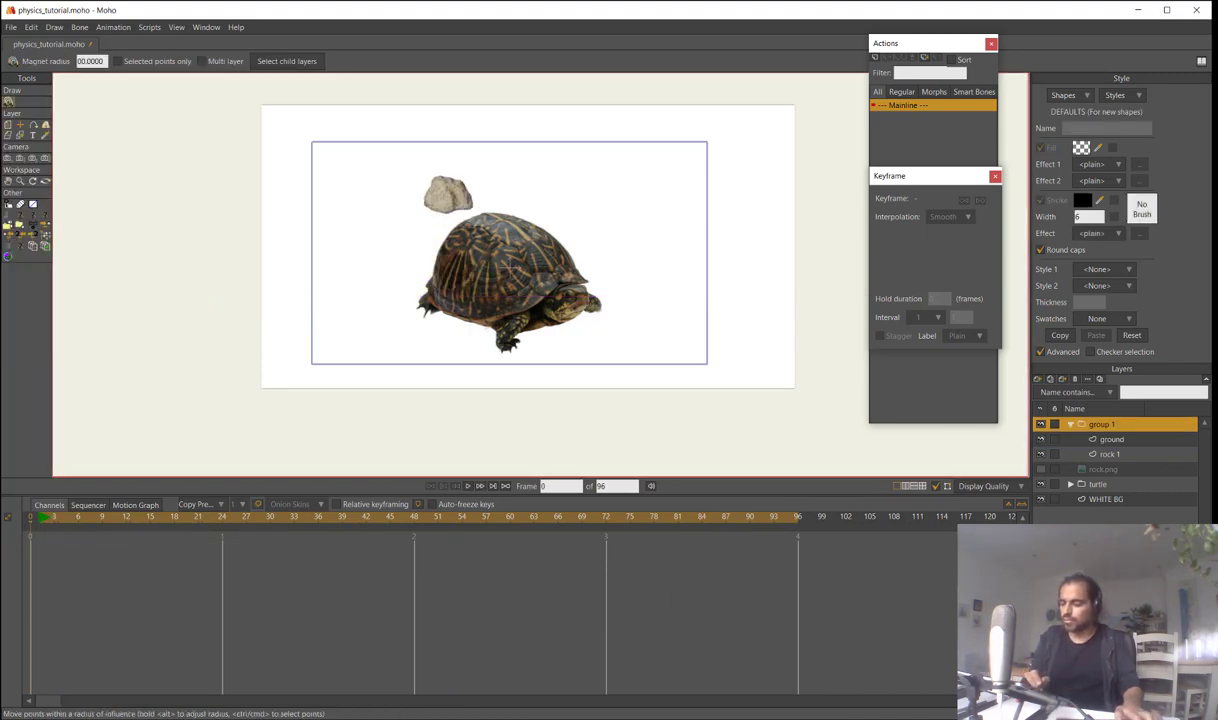
Move the ground layer below the rock 1 layer inside group 1
click(1110, 454)
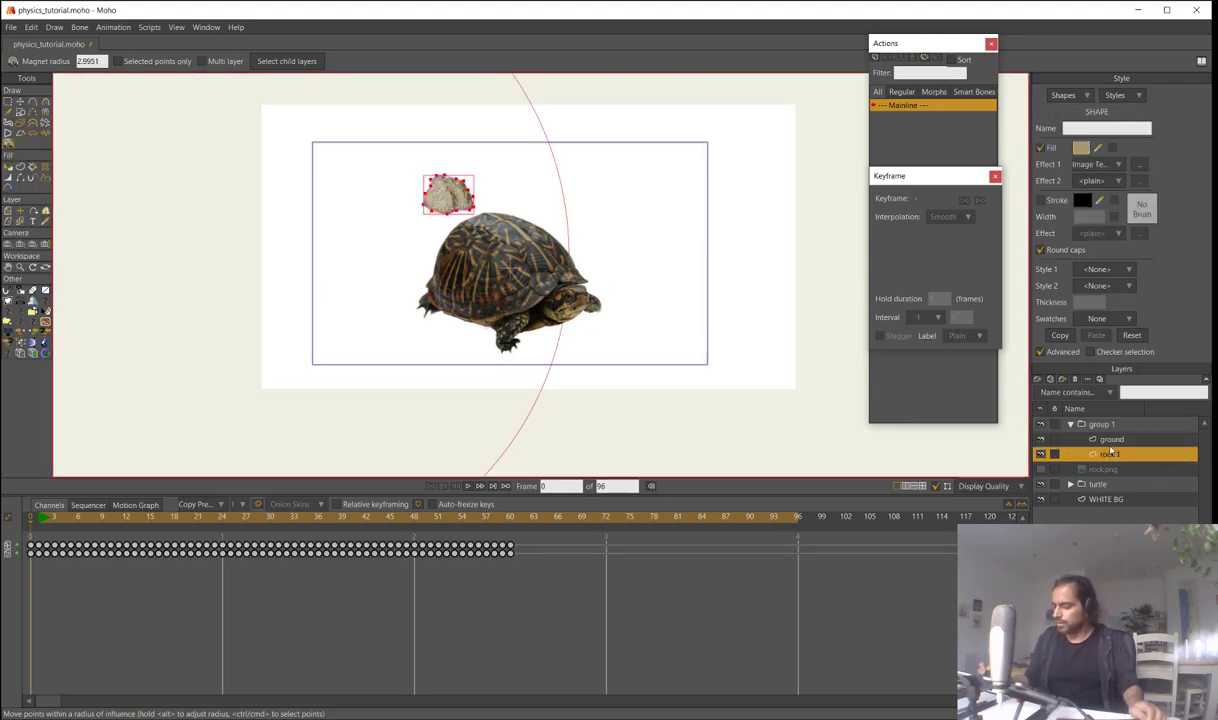
key(g)
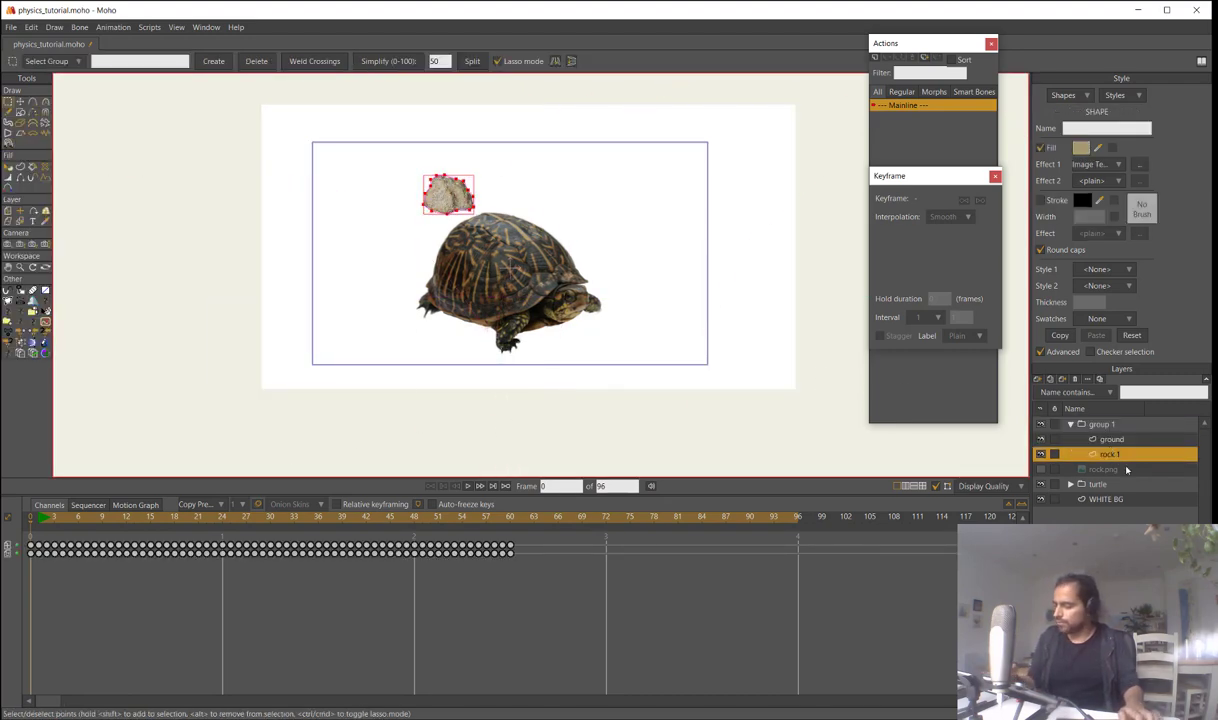
click(1110, 439)
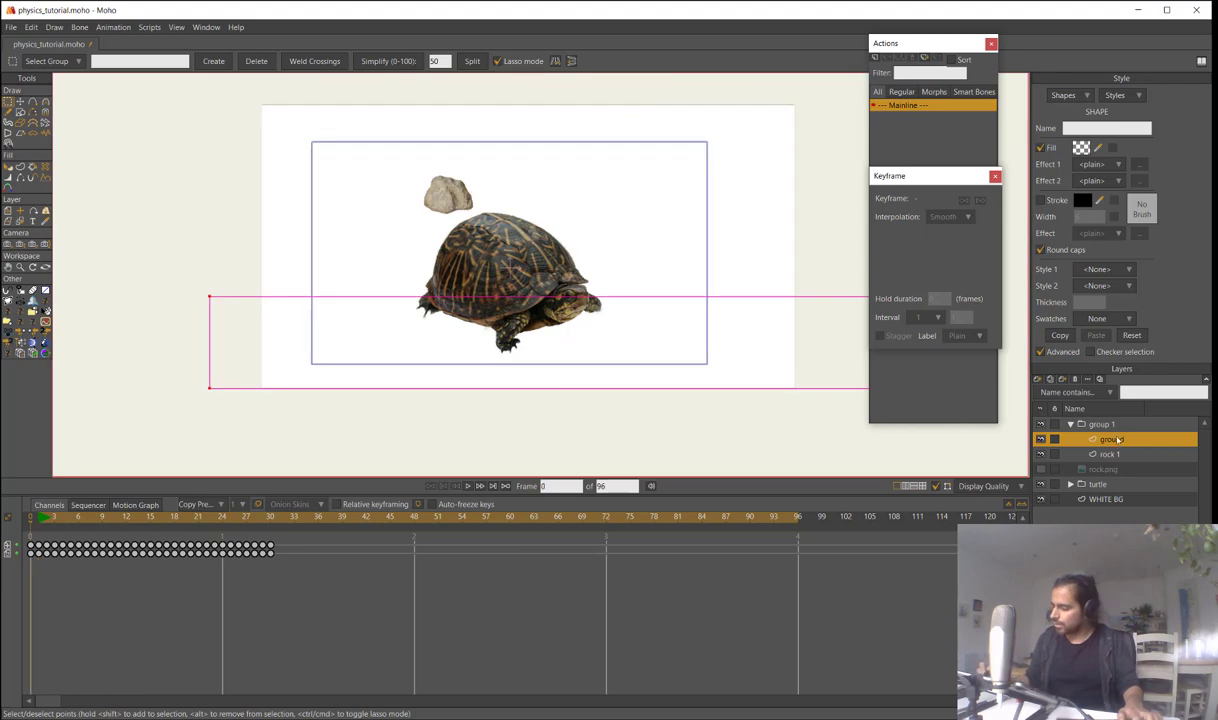
drag(1130, 458, 1125, 457)
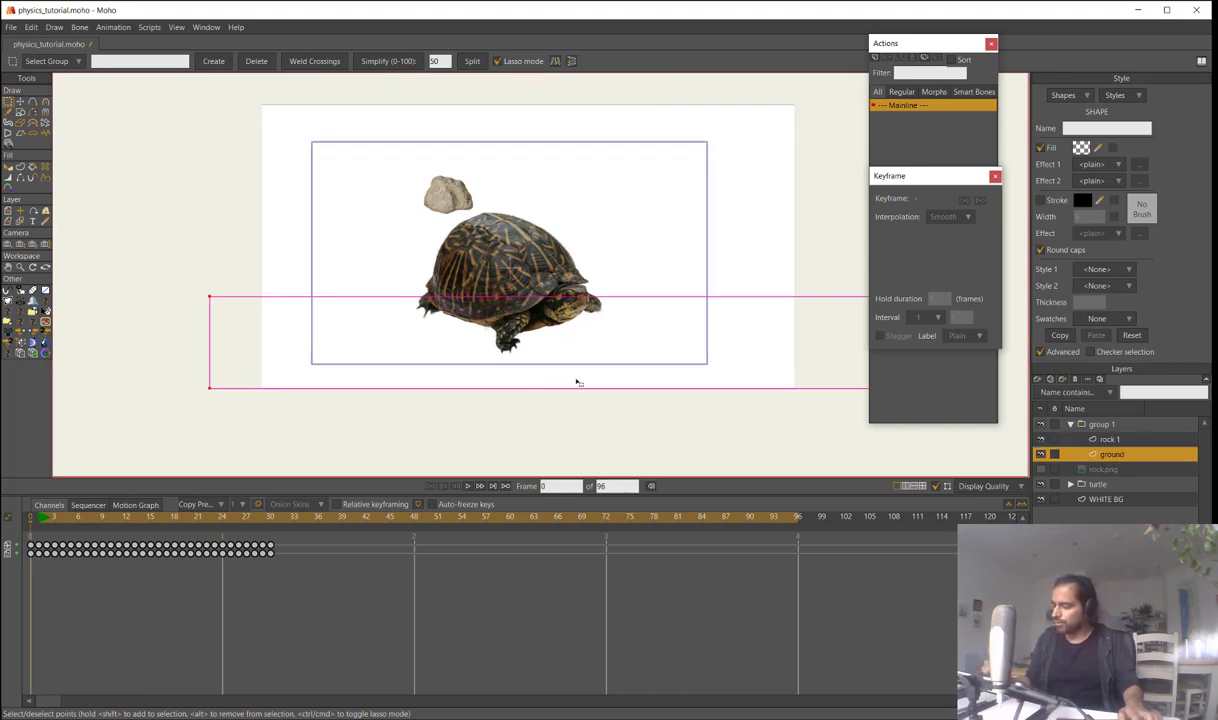
Shift the ground shape down toward the turtle's feet and play the simulation to check where the rock lands
key(t)
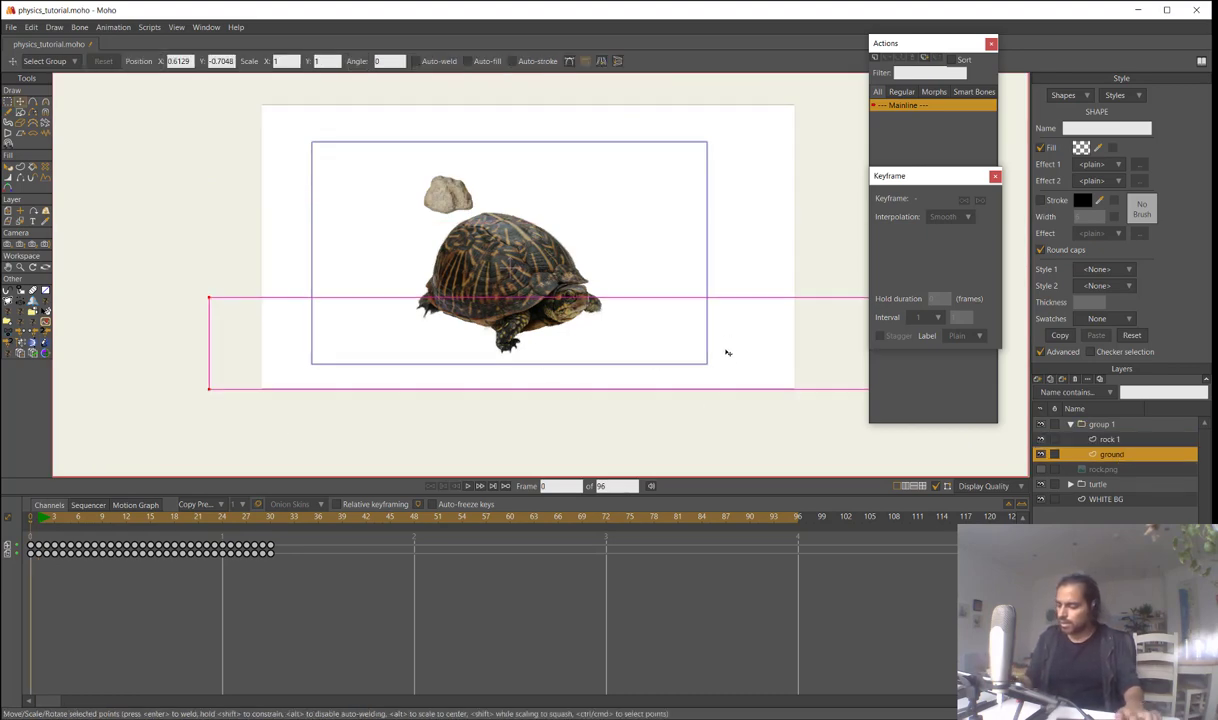
drag(727, 352, 743, 376)
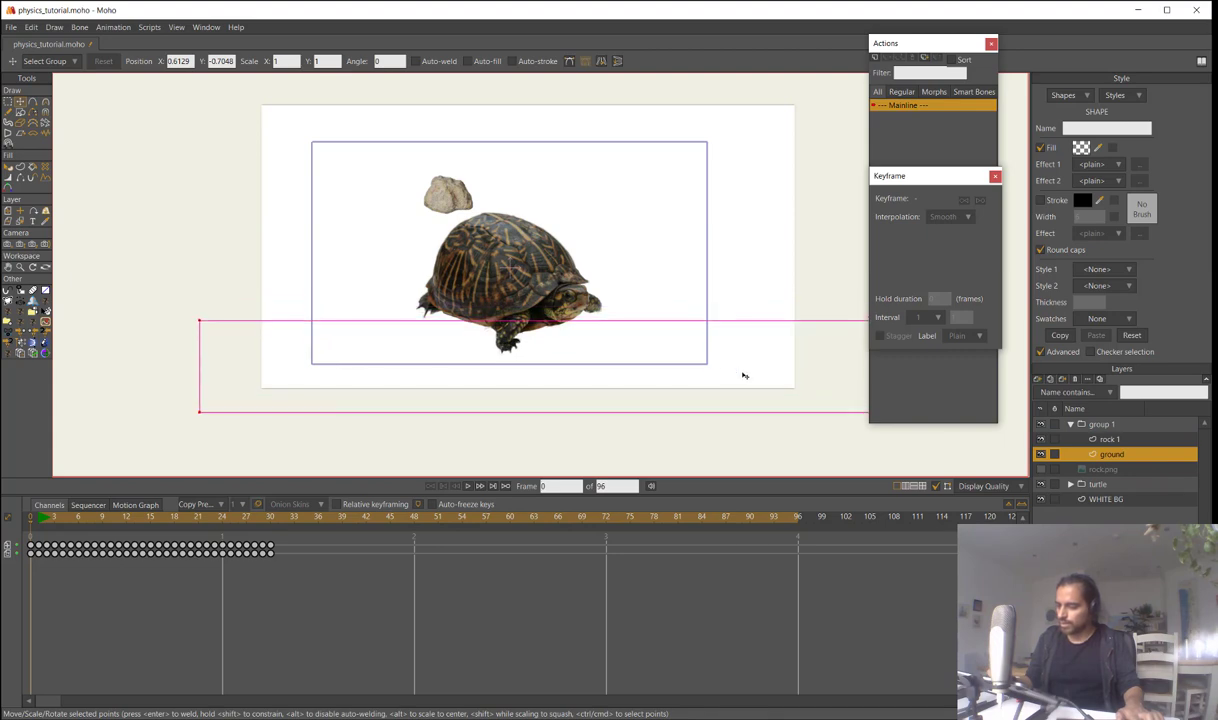
key(space)
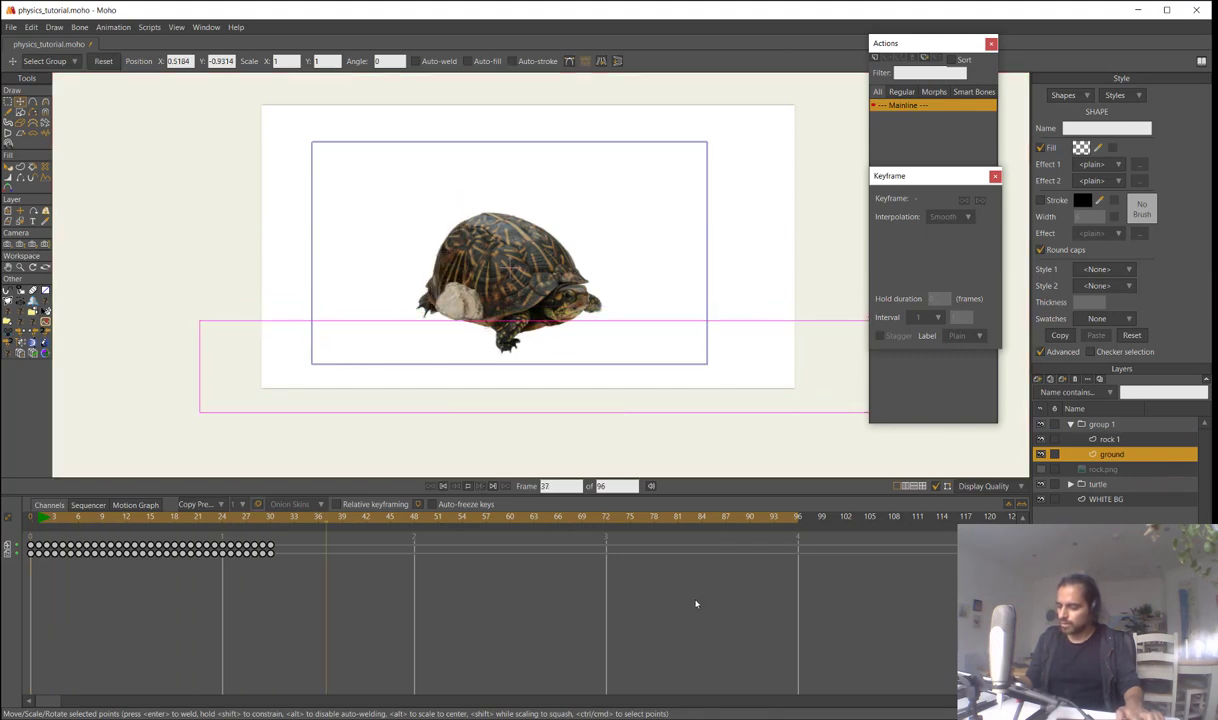
key(space)
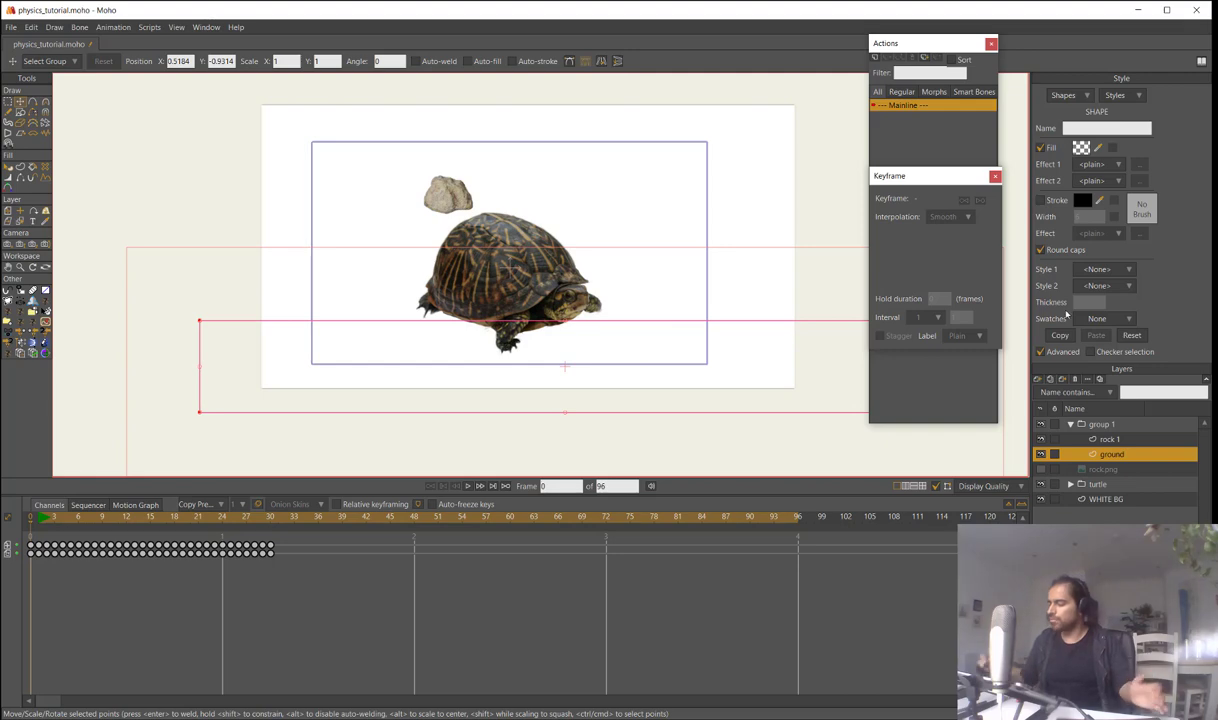
Add a vector layer above the ground layer in group 1 and name it turtle
click(1039, 380)
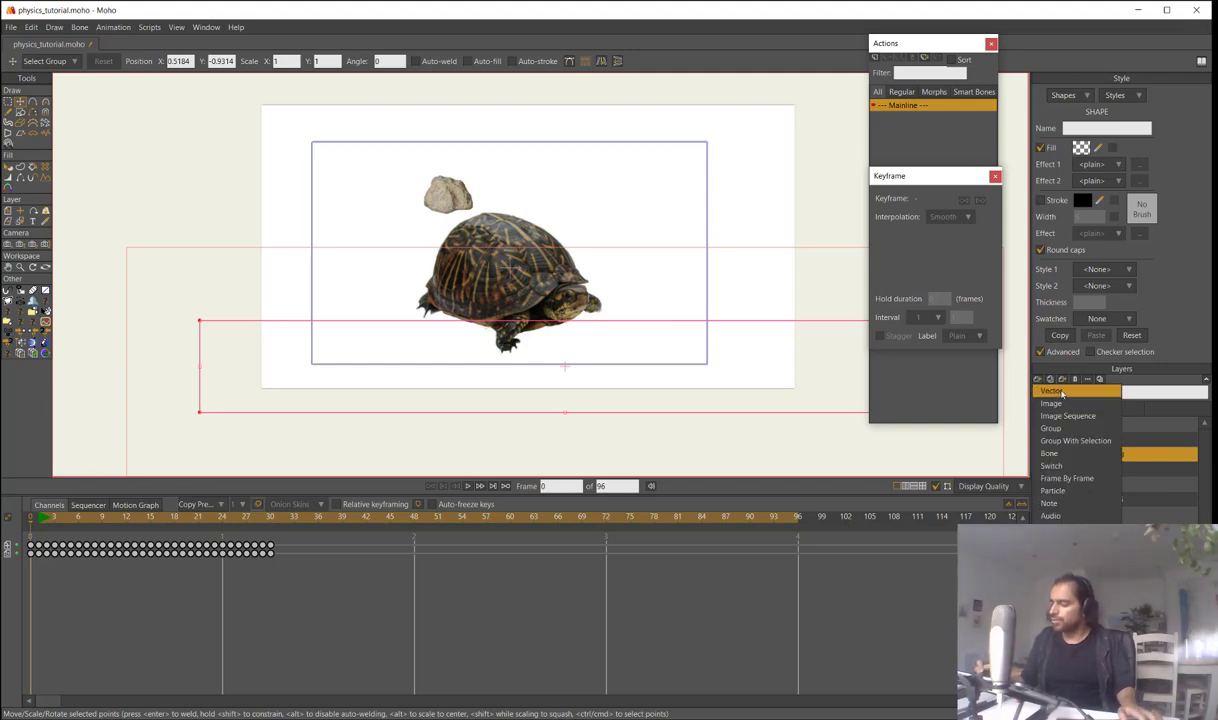
click(1052, 399)
double_click(1115, 455)
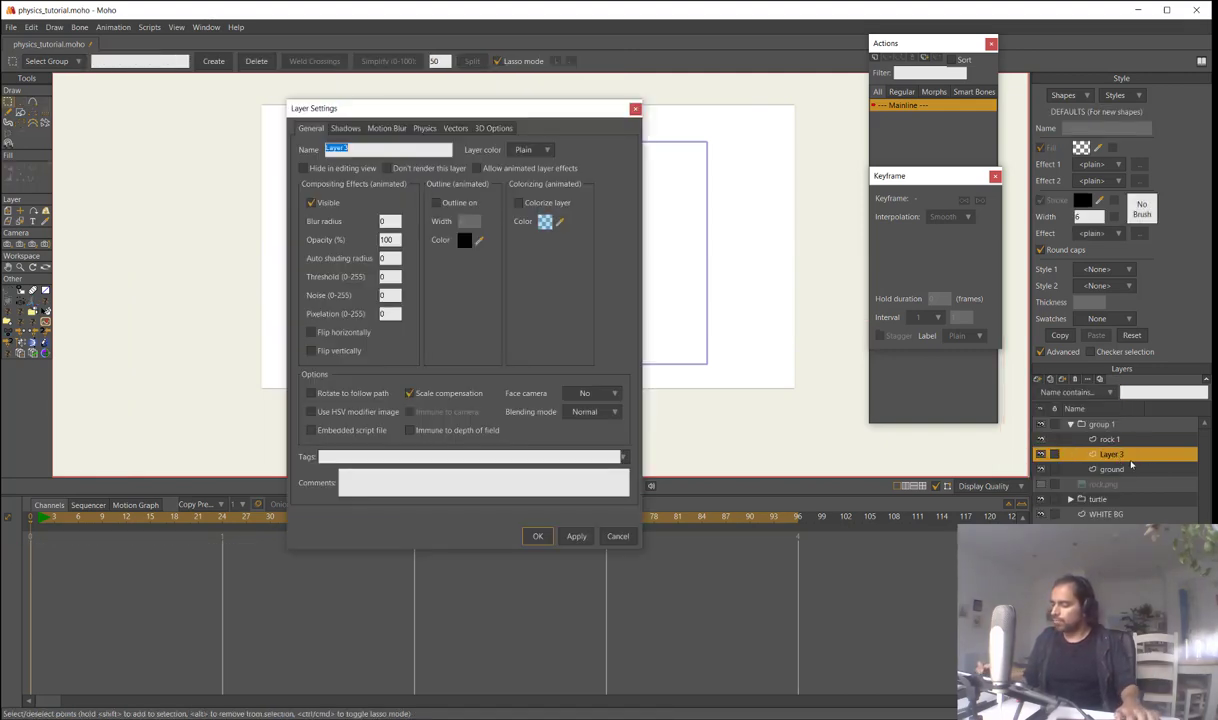
text(turtle)
key(Return)
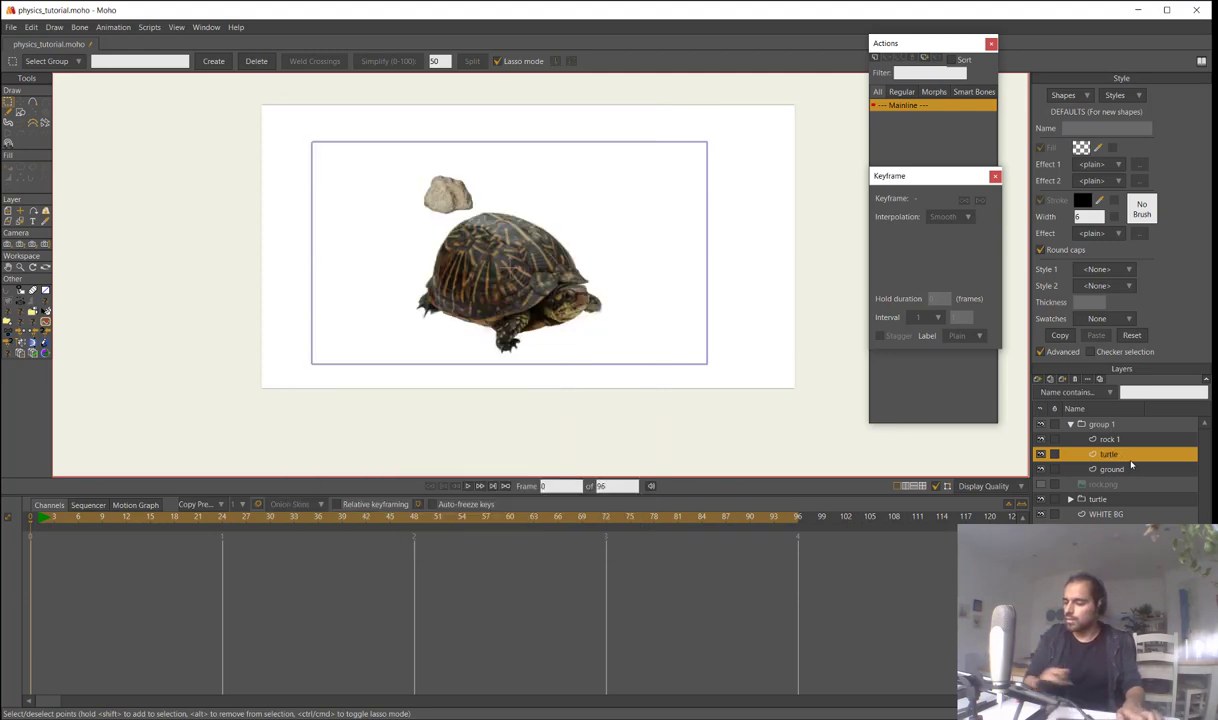
Draw a closed, straight-sided outline around the turtle, following the shell and feet with a flat edge underneath
key(a)
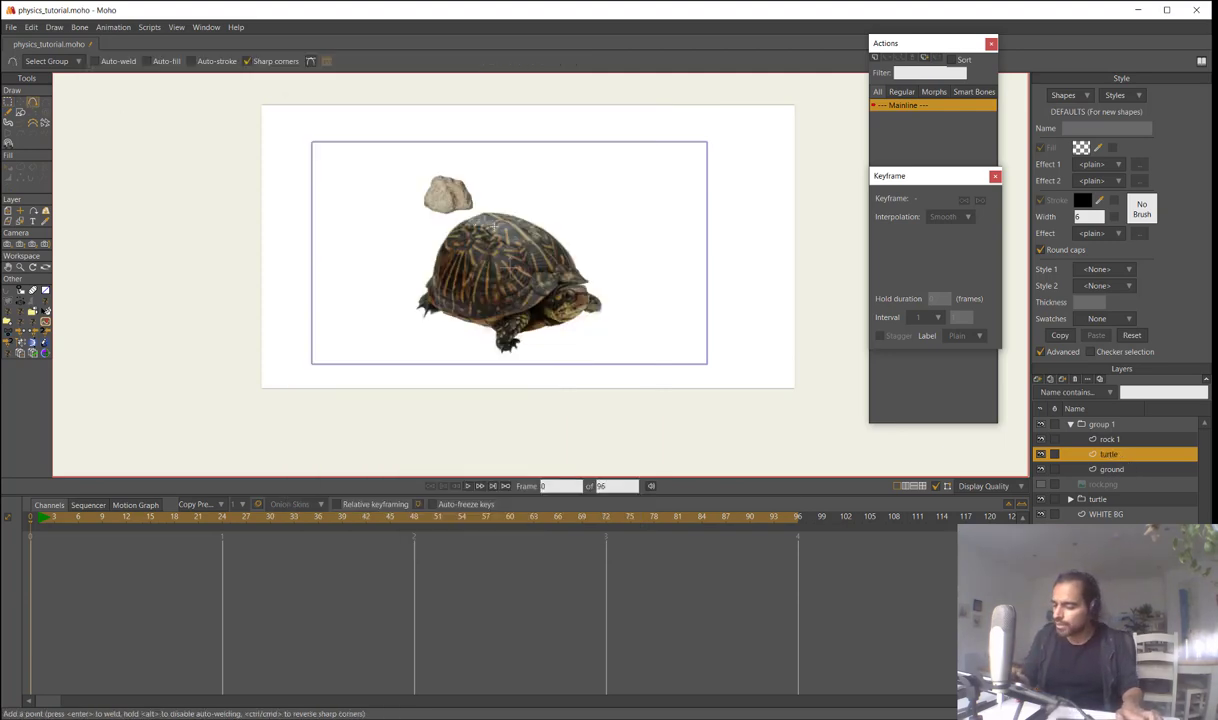
drag(453, 237, 448, 240)
click(439, 290)
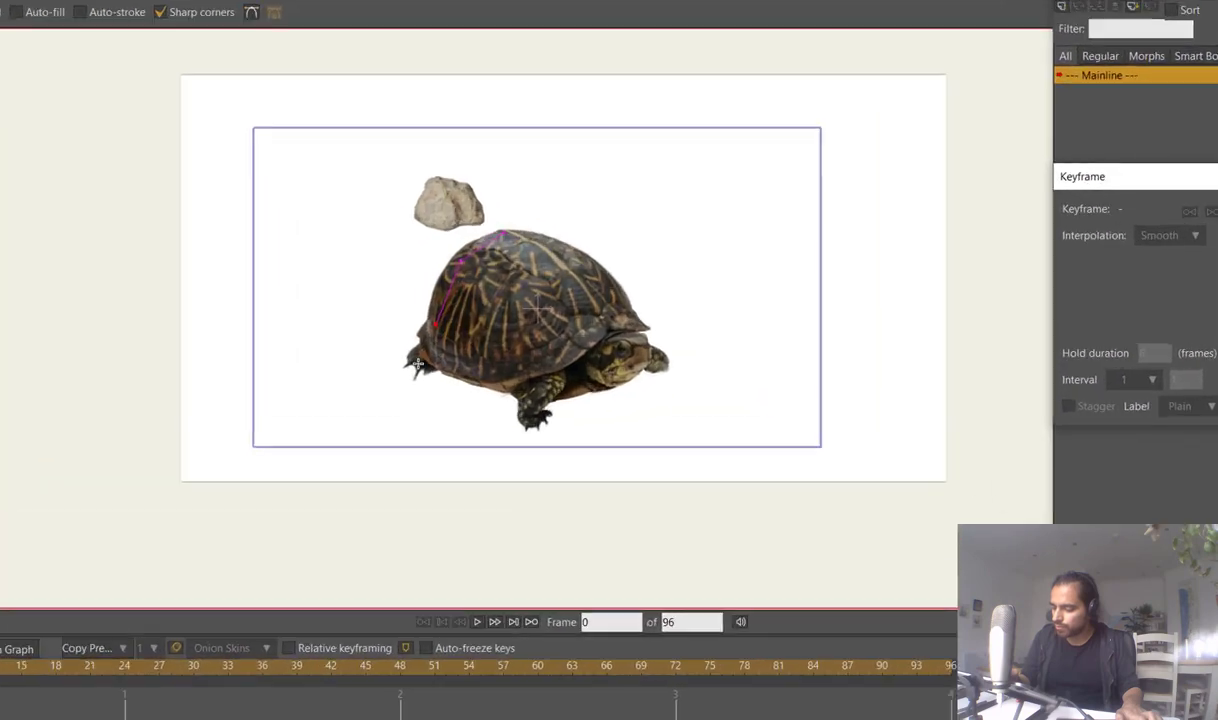
click(434, 297)
click(420, 306)
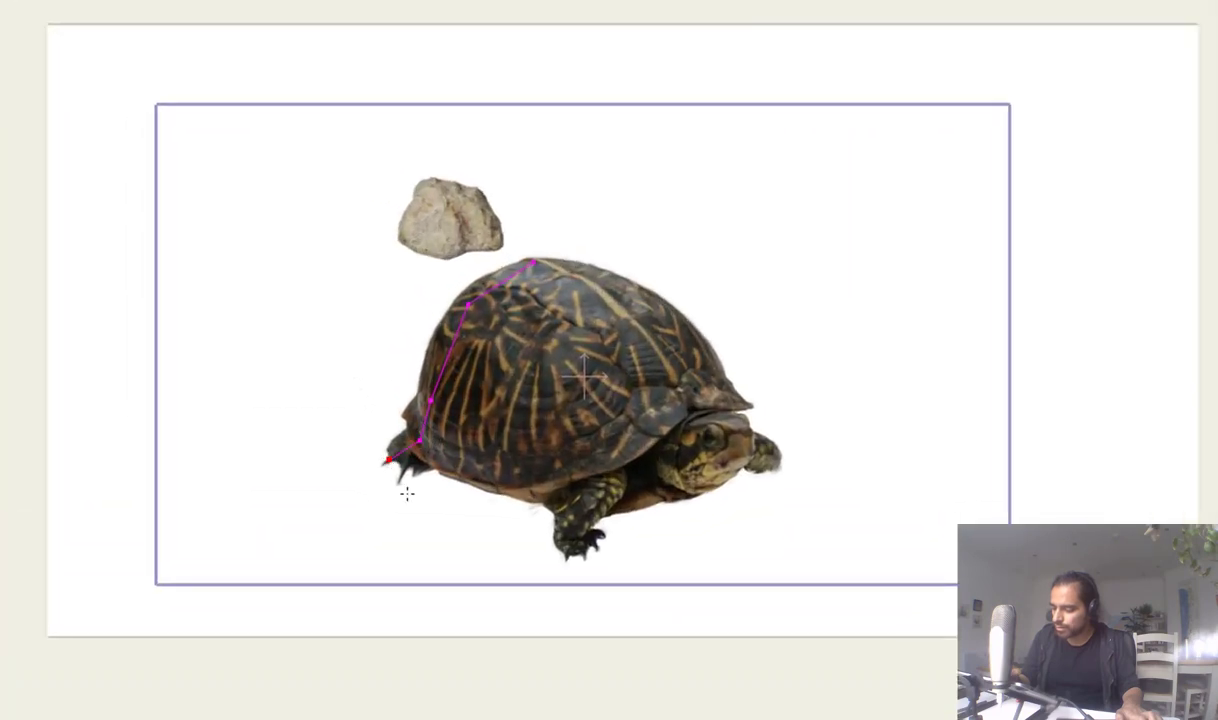
click(787, 518)
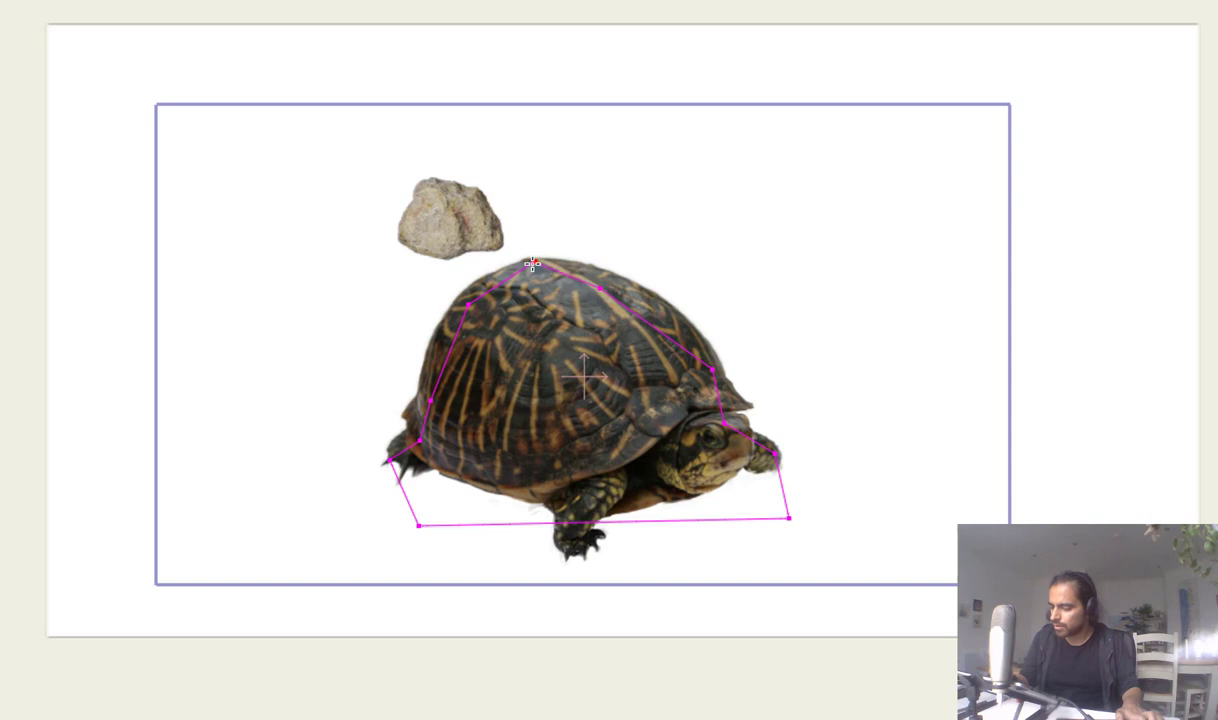
Adjust the outline's points along the shell to sit just inside its edge, and add a point on the slope toward the head
drag(650, 445, 972, 378)
key(t)
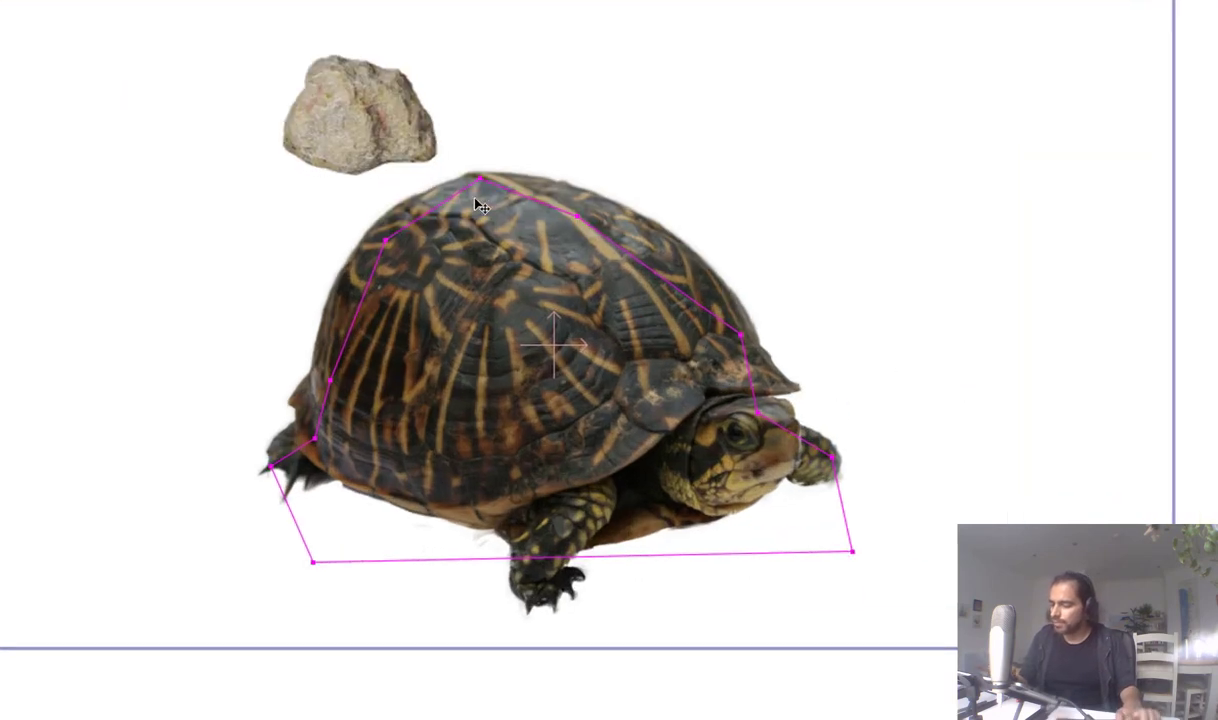
drag(480, 179, 485, 198)
drag(385, 240, 388, 252)
drag(330, 381, 345, 399)
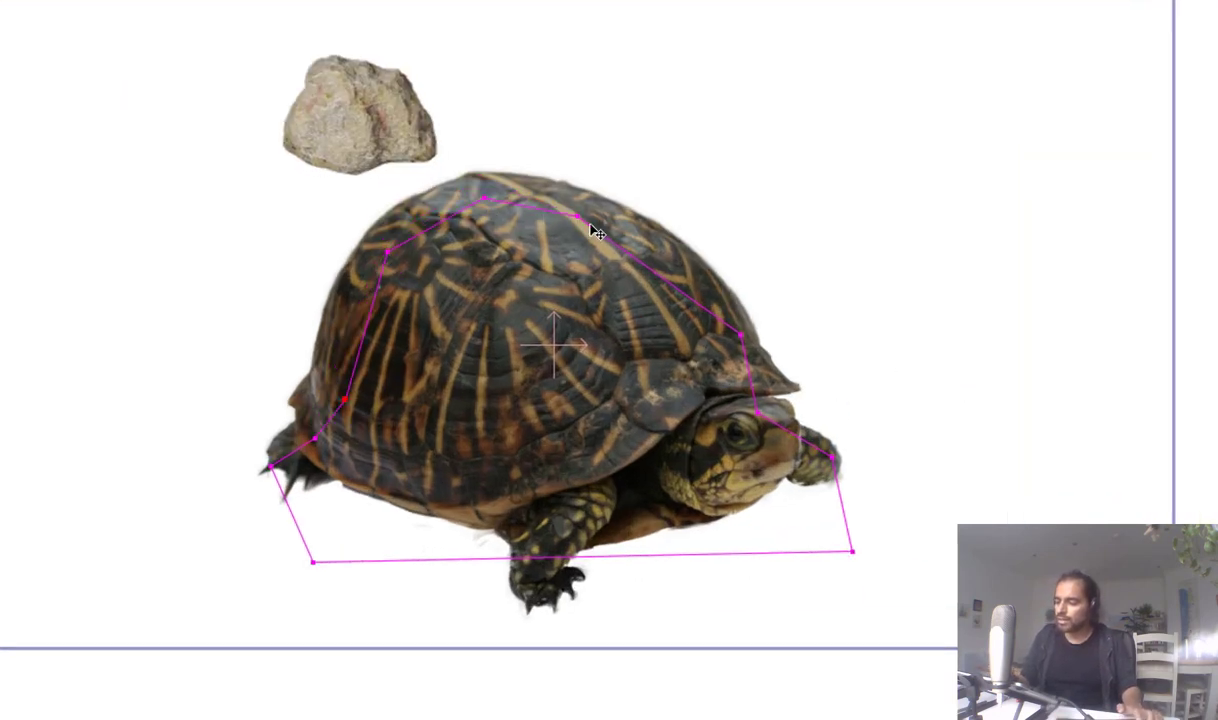
drag(578, 216, 583, 215)
drag(740, 334, 745, 318)
key(a)
drag(663, 265, 665, 247)
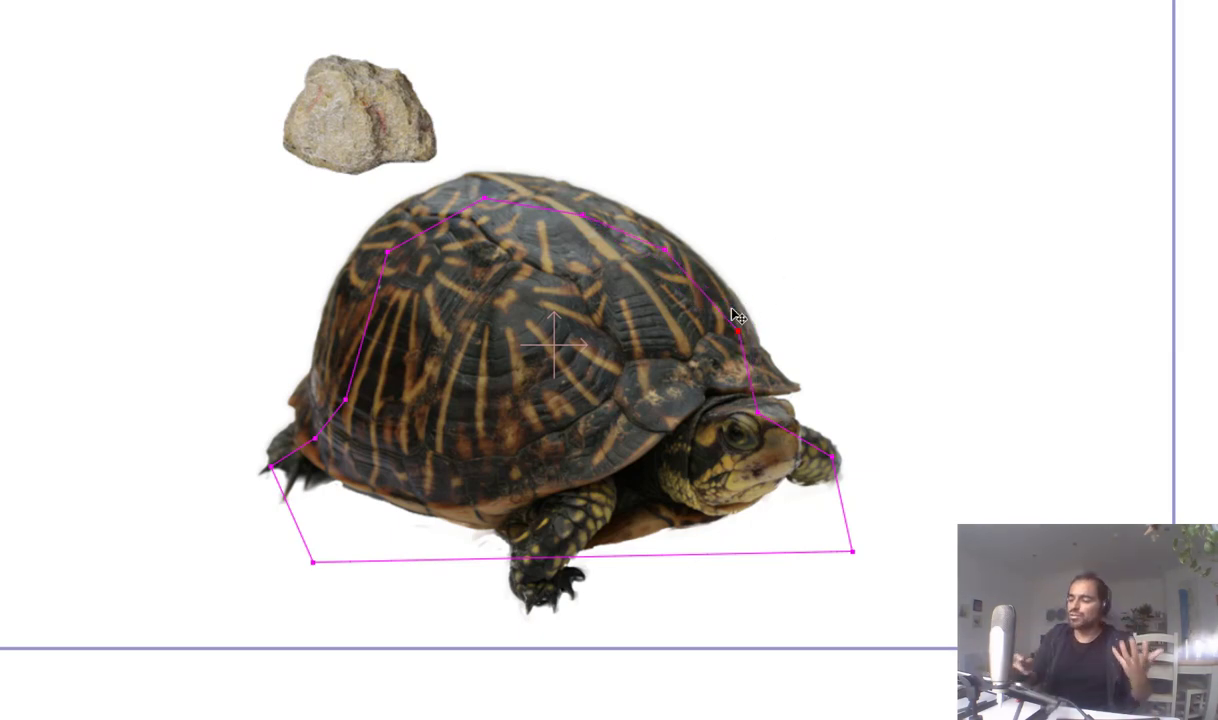
Refine the outline's points over the top, back and front of the shell and at the rear foot, keeping the shell points inside its edge
drag(484, 199, 488, 191)
drag(398, 264, 409, 276)
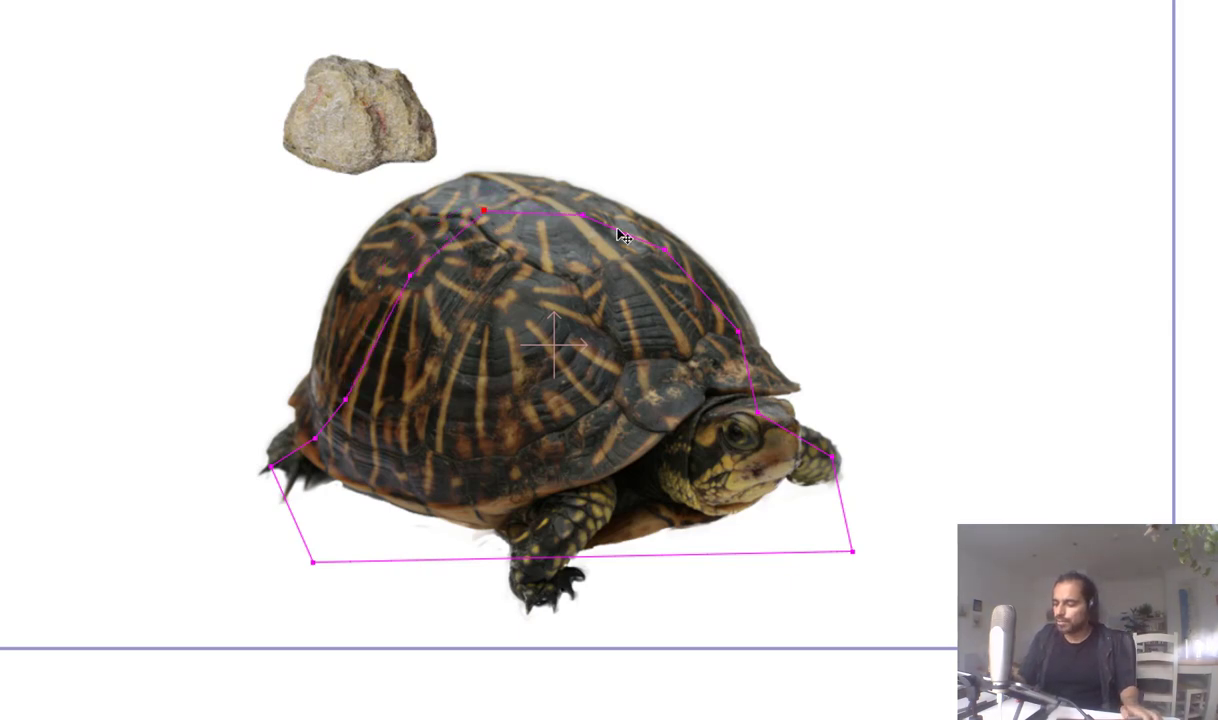
drag(738, 332, 714, 331)
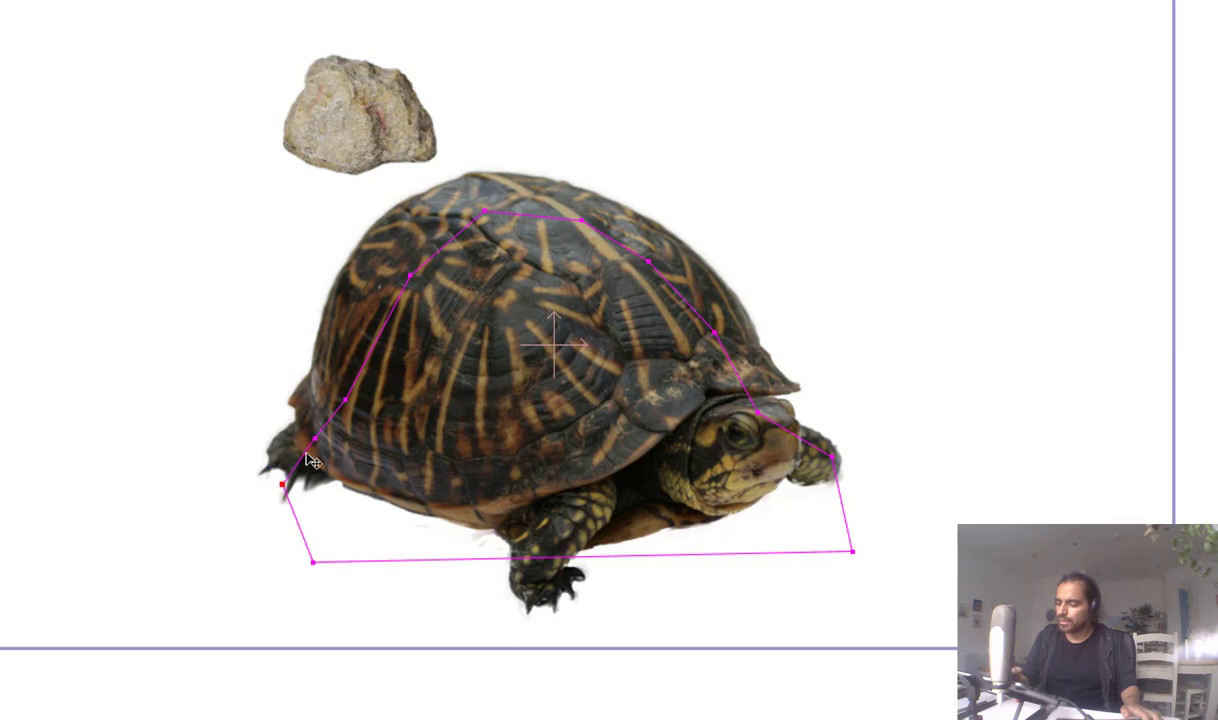
drag(272, 466, 262, 458)
drag(374, 243, 367, 234)
drag(346, 402, 305, 352)
mouse_move(486, 211)
mouse_down()
mouse_move(441, 171)
mouse_move(463, 166)
mouse_move(502, 195)
mouse_up()
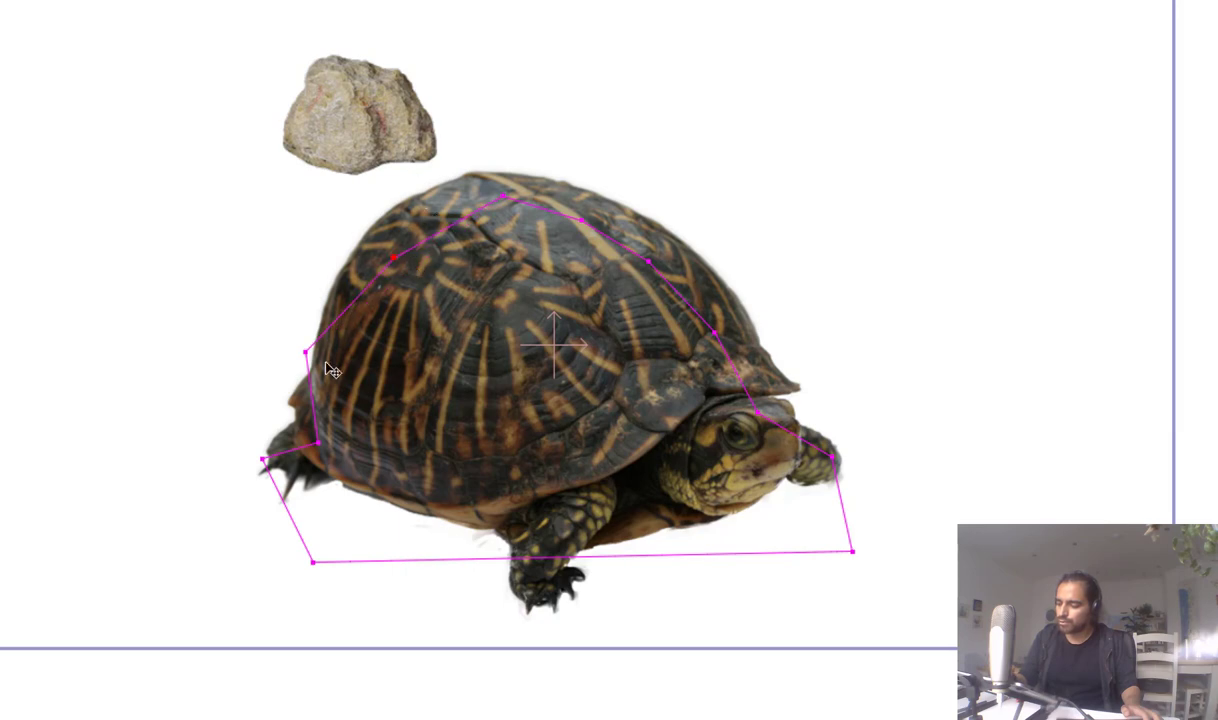
drag(306, 352, 359, 366)
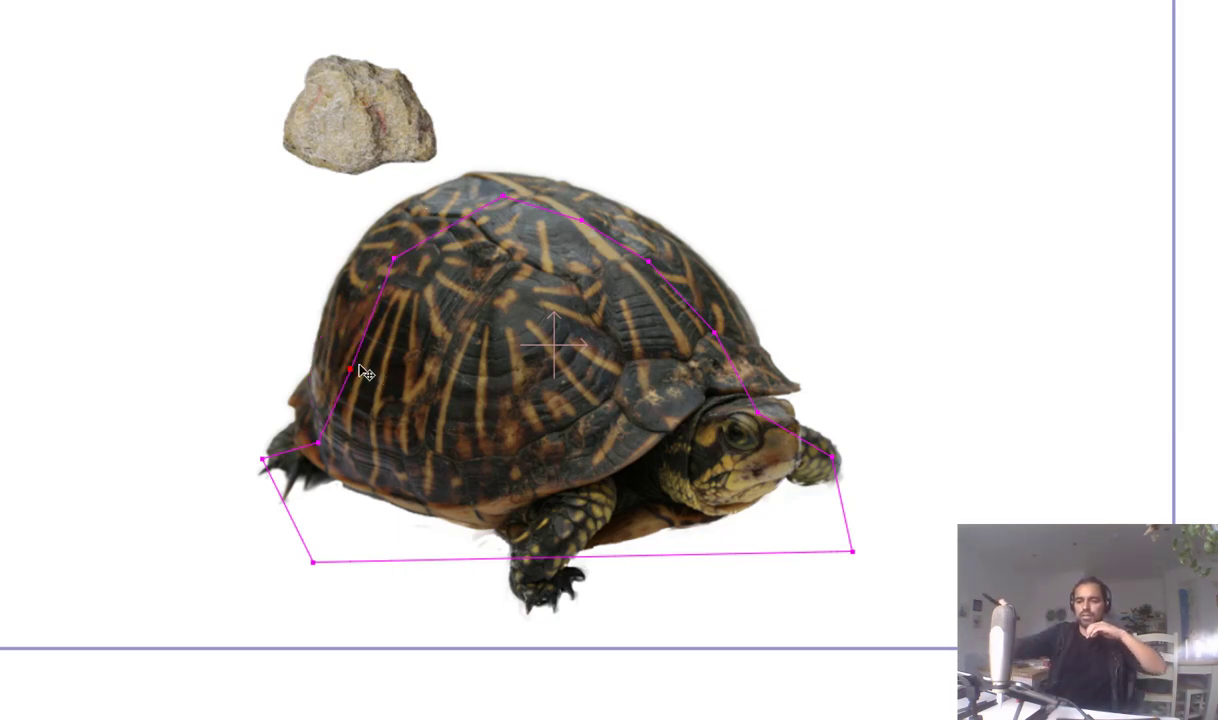
drag(519, 197, 519, 205)
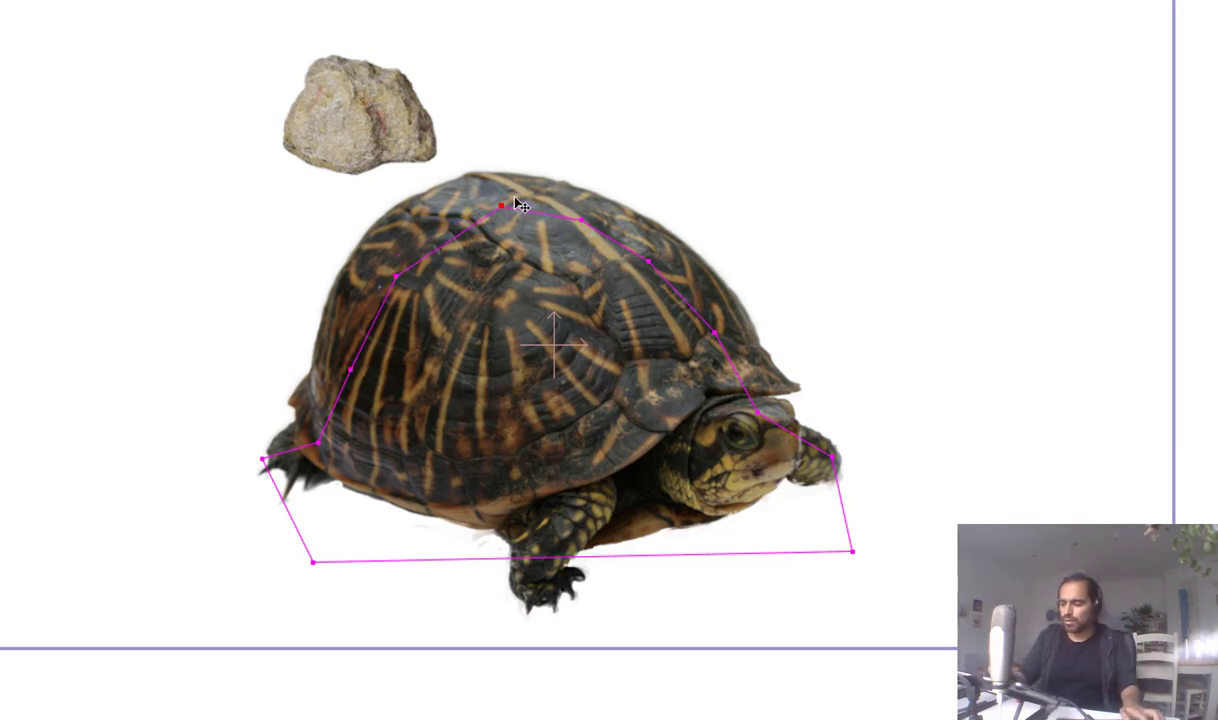
Create a shape from the whole turtle outline, with its stroke turned off and its fill colour fully transparent
key(ctrl+a)
key(u)
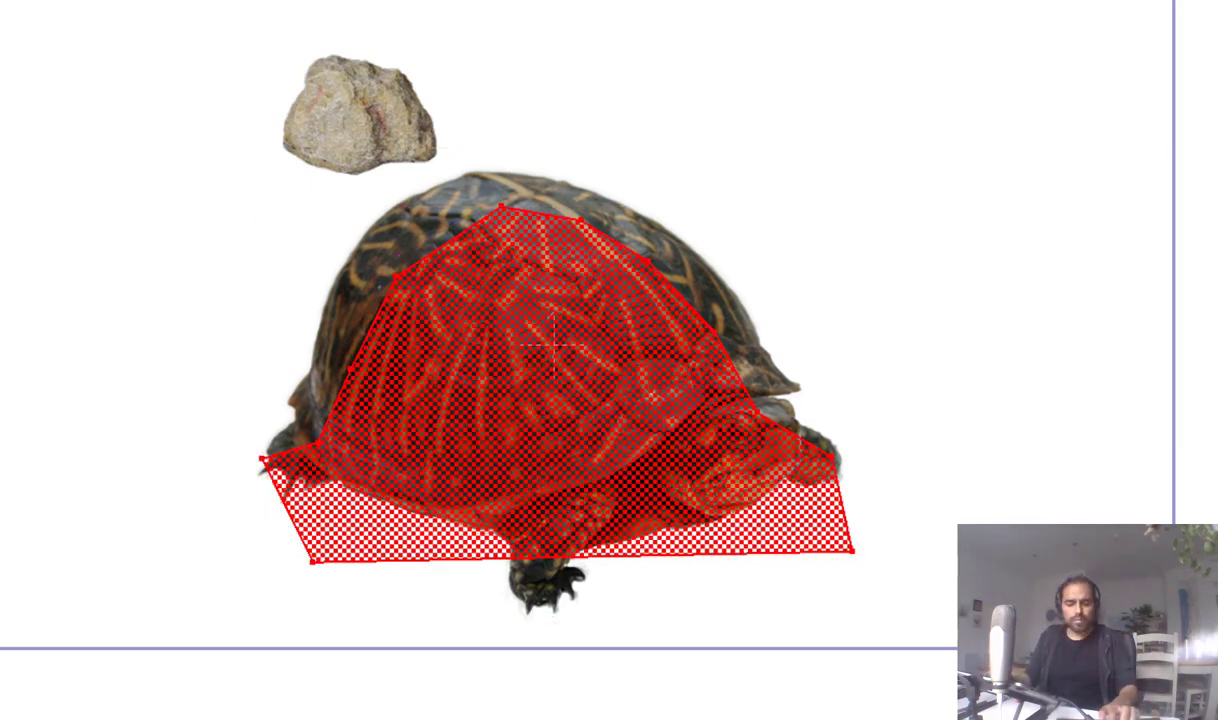
key(t)
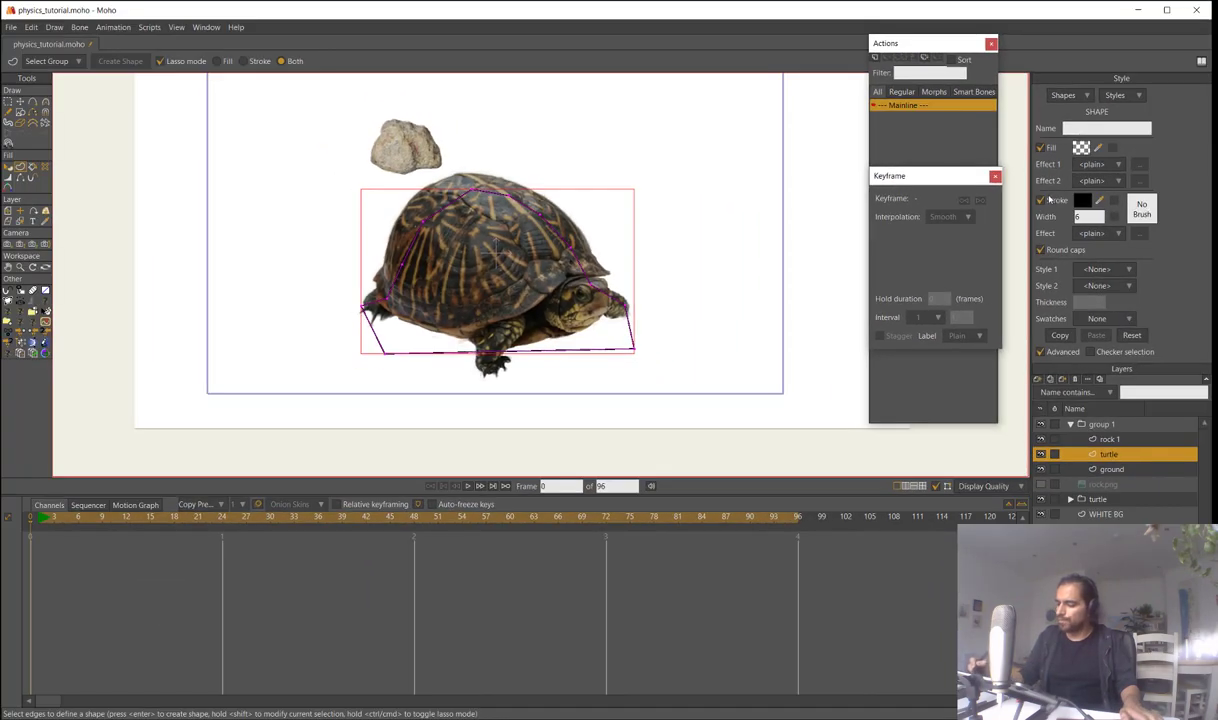
click(1048, 201)
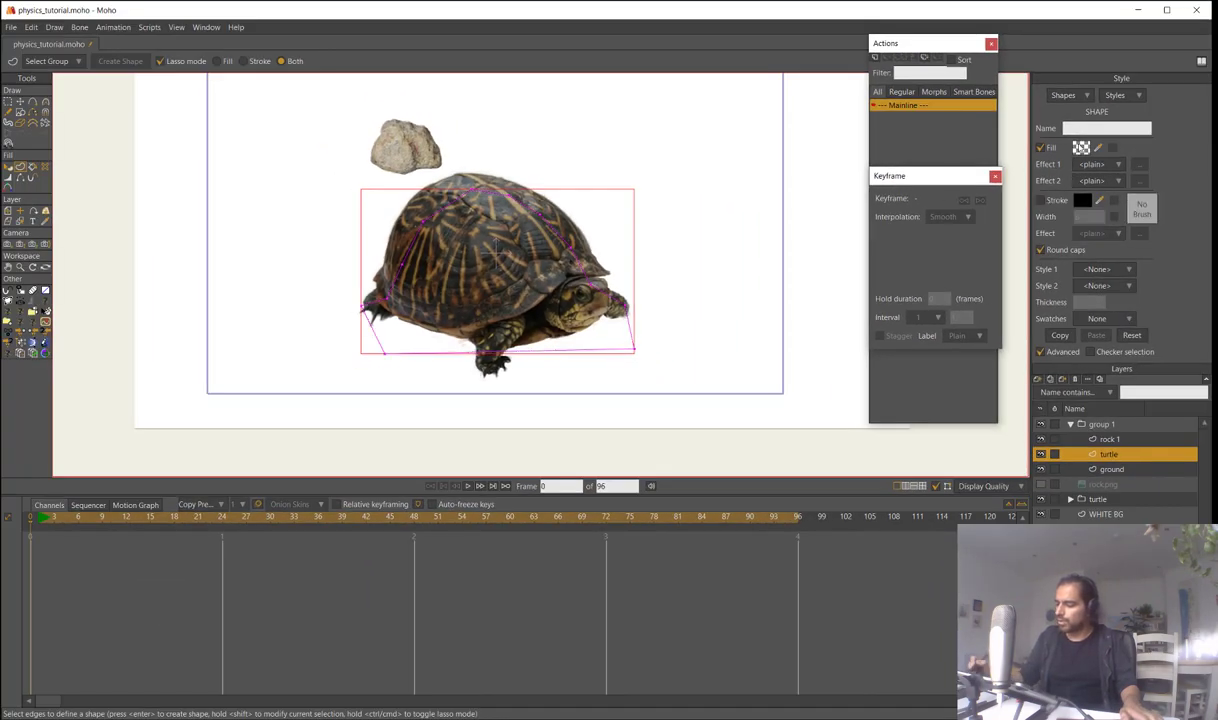
click(1080, 148)
drag(702, 472, 702, 588)
click(706, 596)
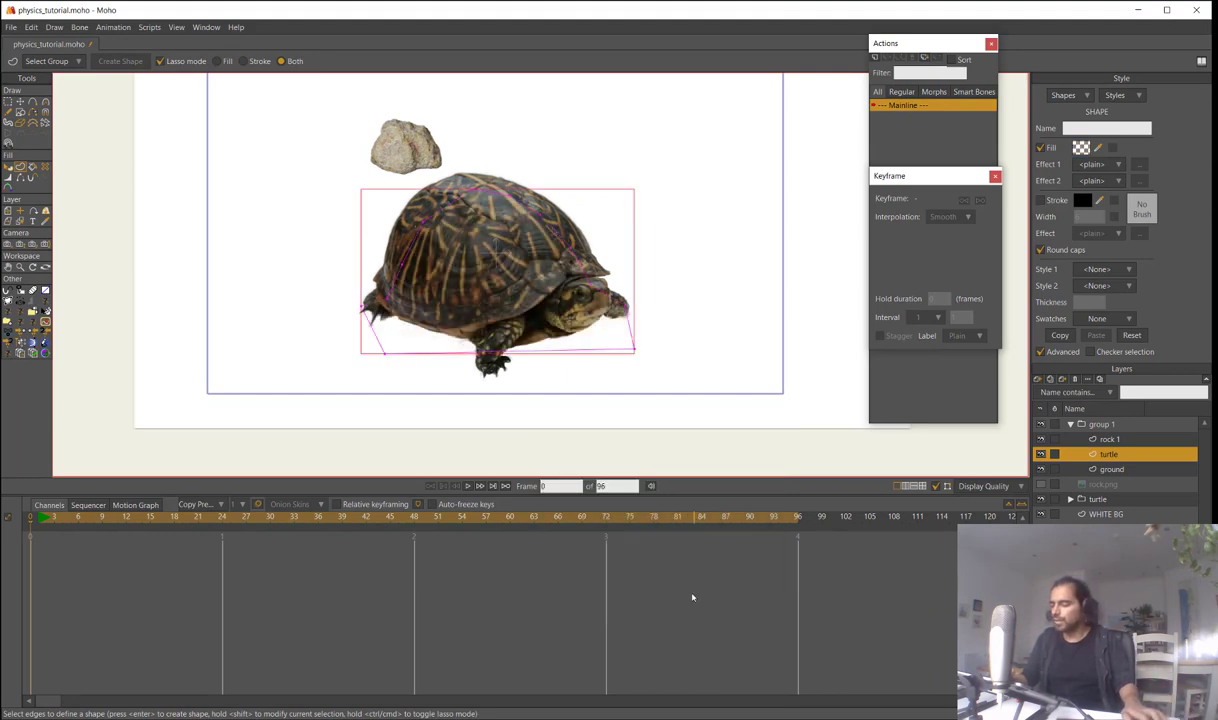
Make the turtle outline layer in group 1 a non-moving object in its physics settings
double_click(1108, 455)
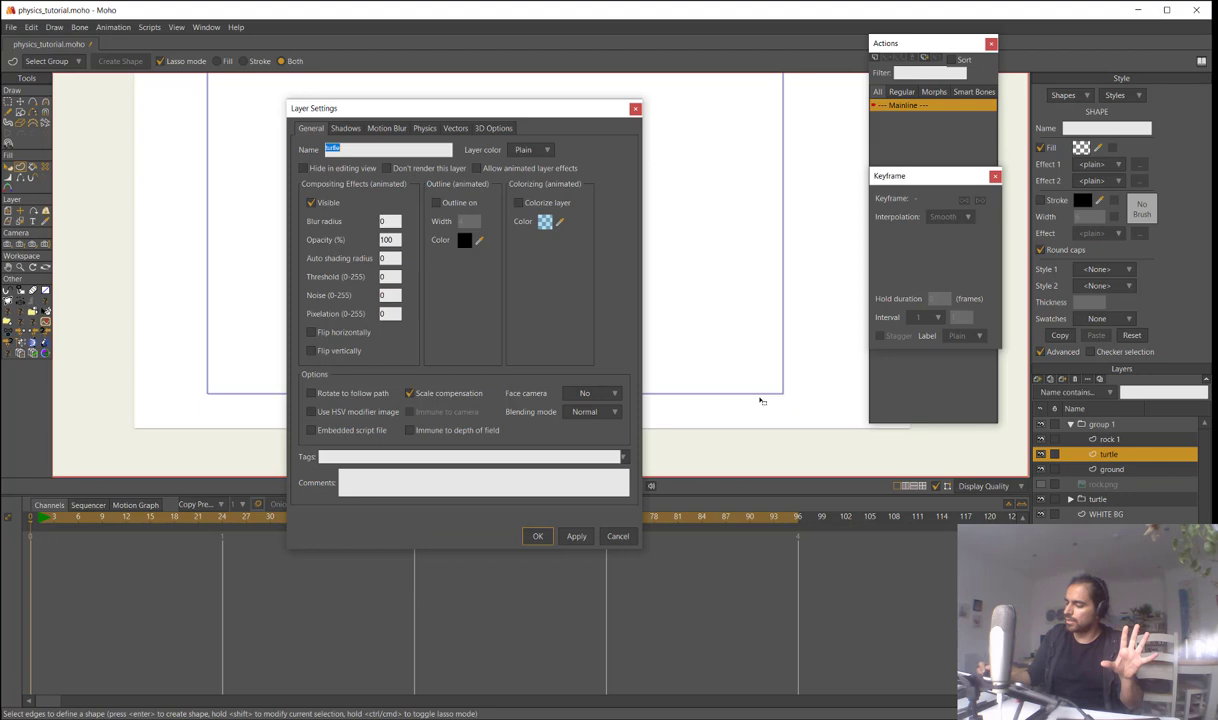
click(423, 127)
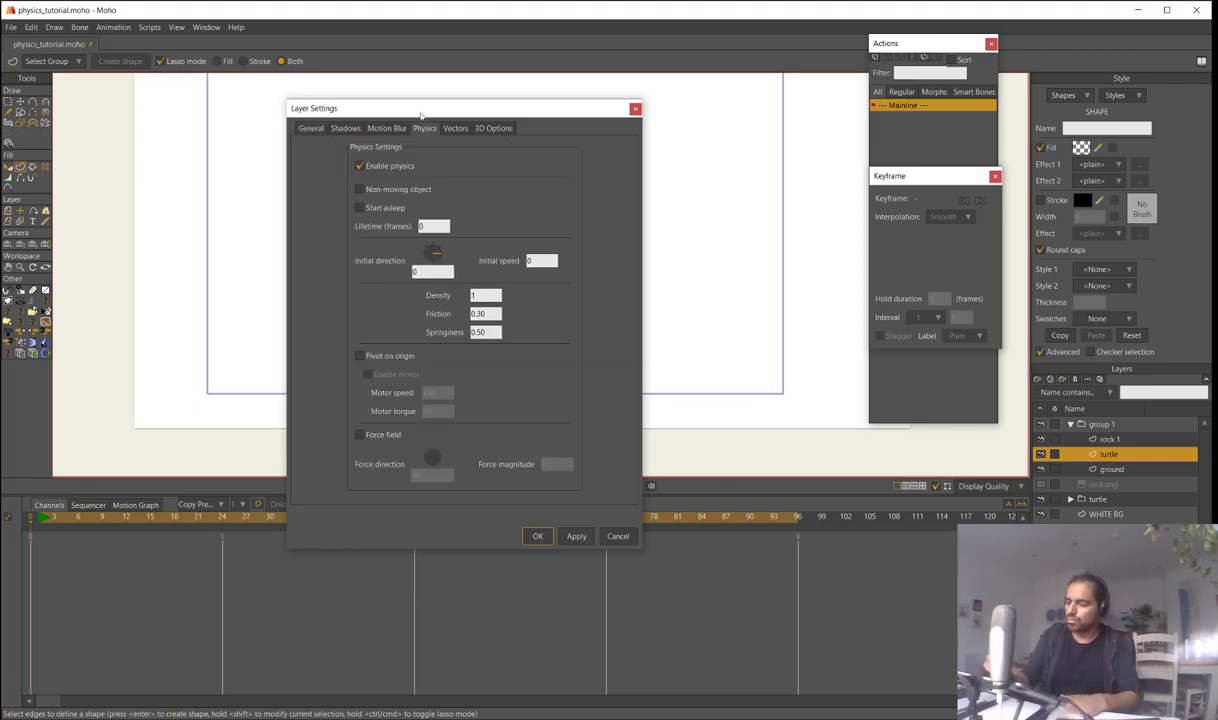
click(360, 189)
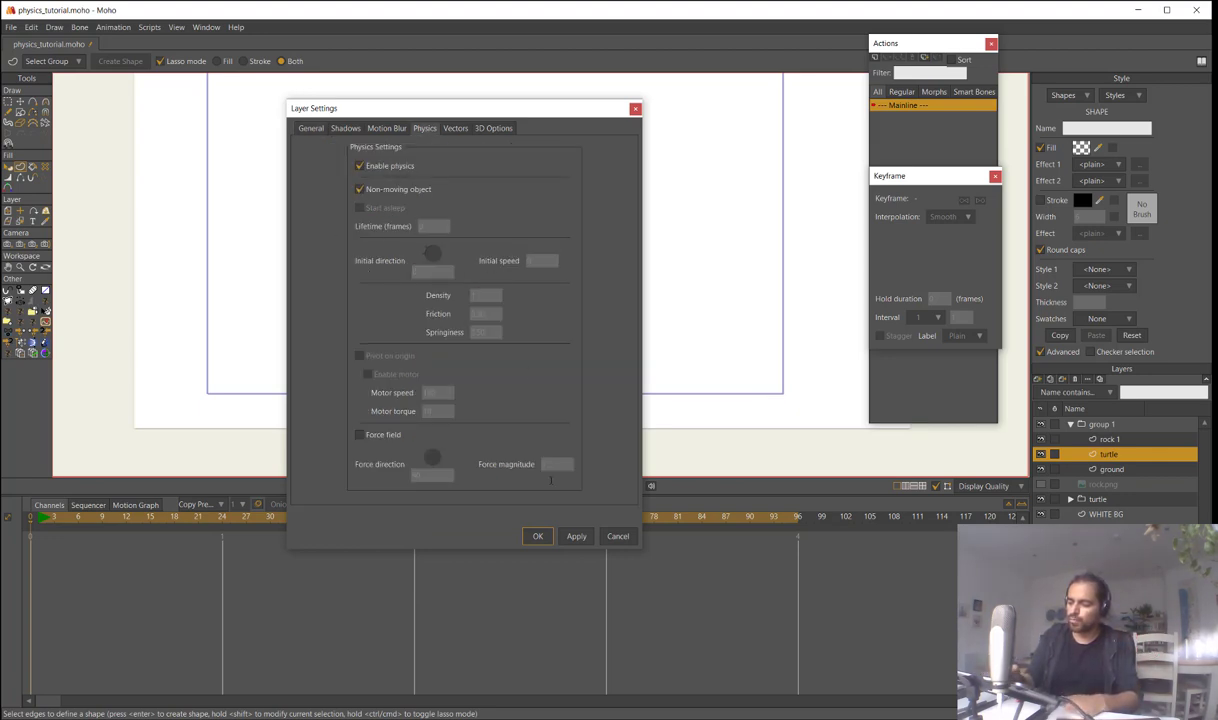
click(536, 538)
Play the simulation and examine how the rock meets the turtle's shell around frame 5, finishing on frame 0
key(space)
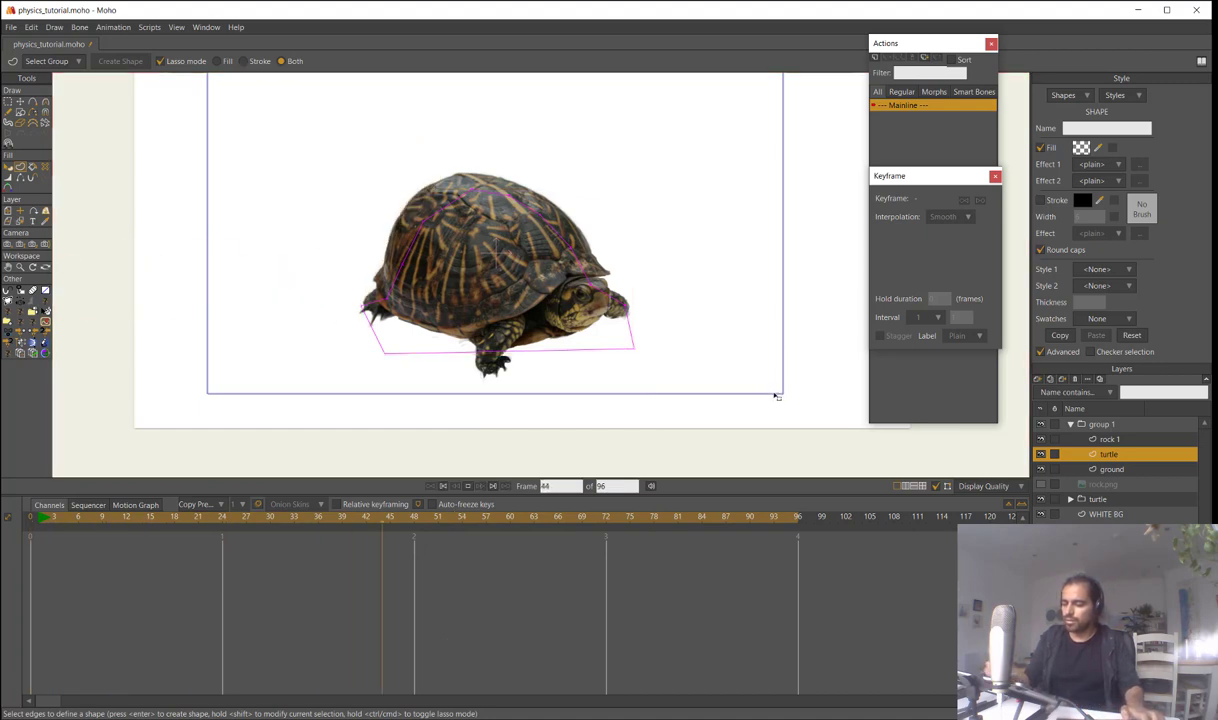
key(space)
click(33, 515)
key(space)
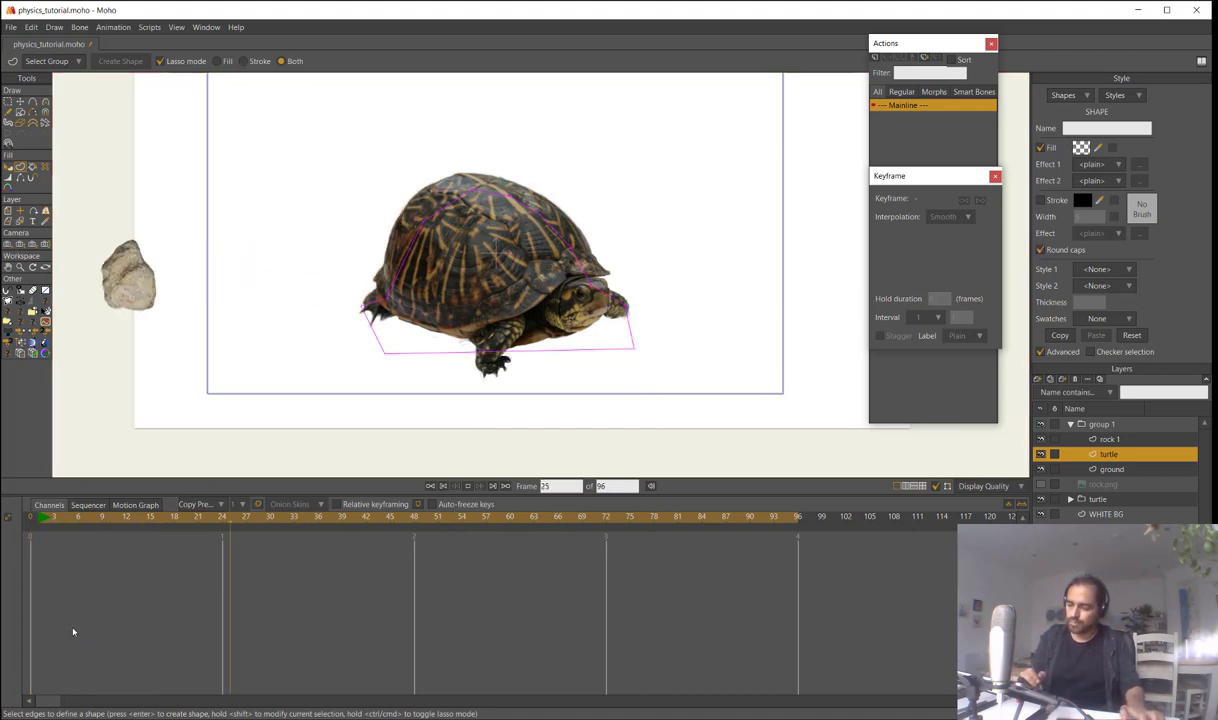
key(space)
drag(71, 518, 71, 551)
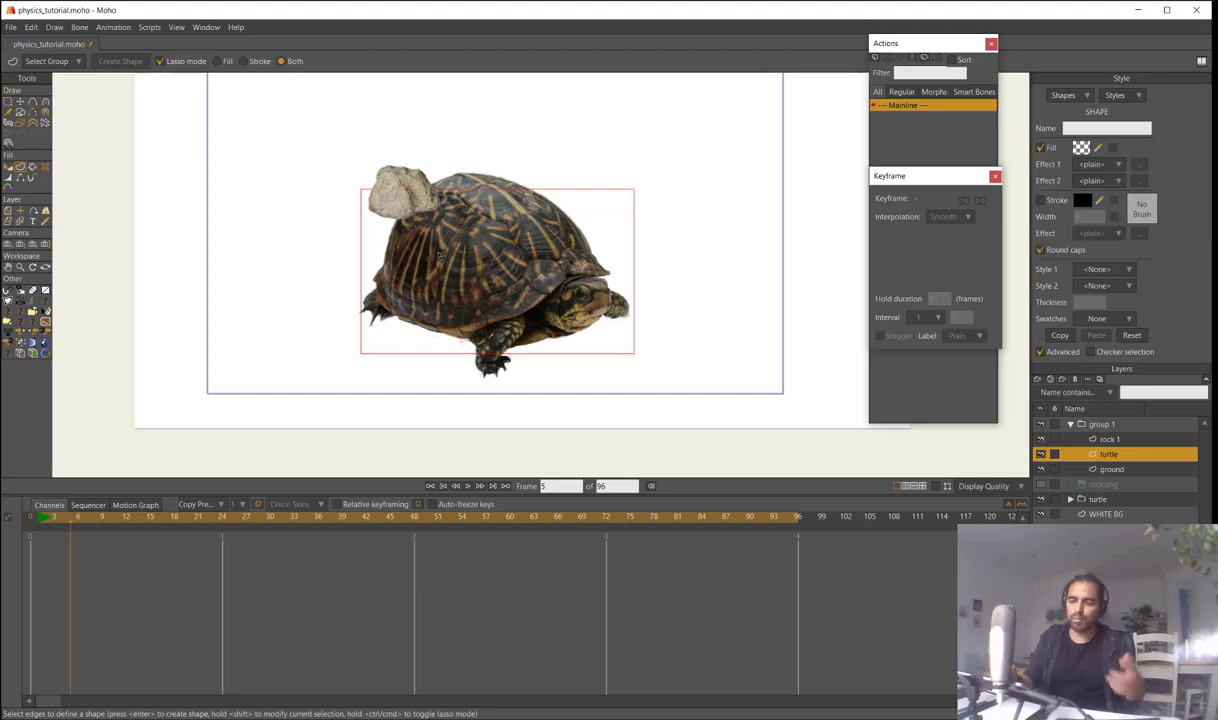
drag(81, 534, 19, 560)
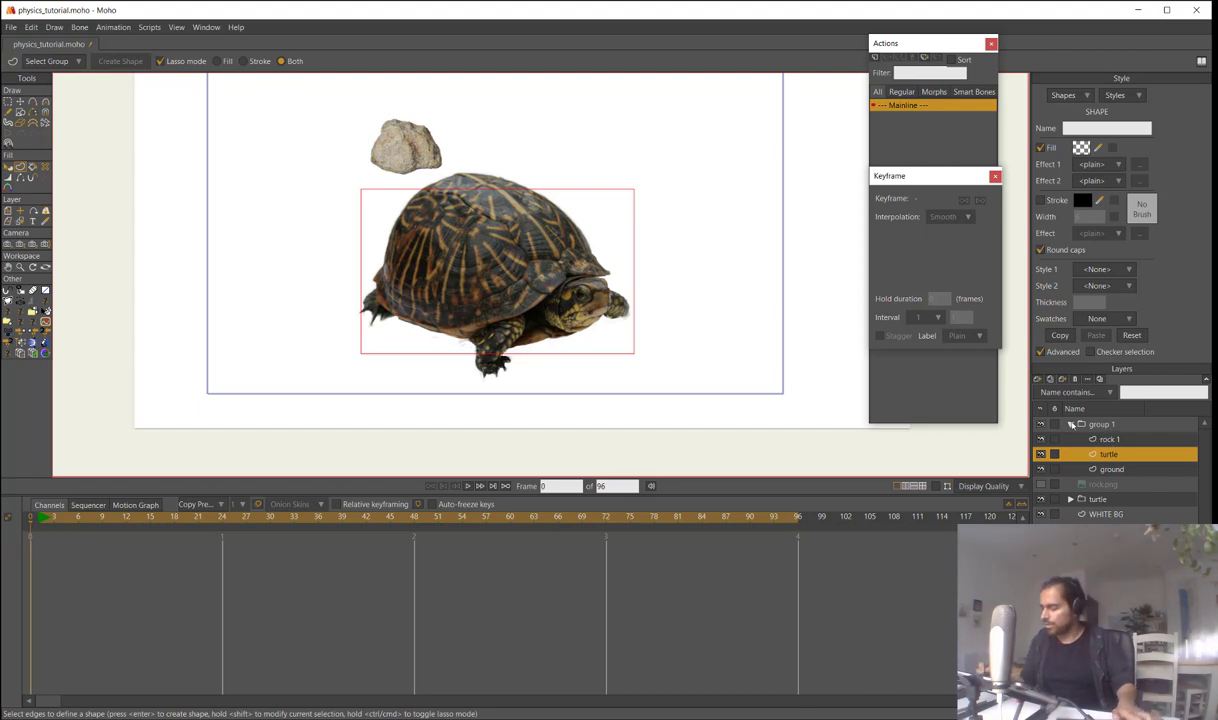
Place rock 1's origin at the rock's centre and move the layer above the canvas to about X 0.41, Y 0.94
click(1109, 439)
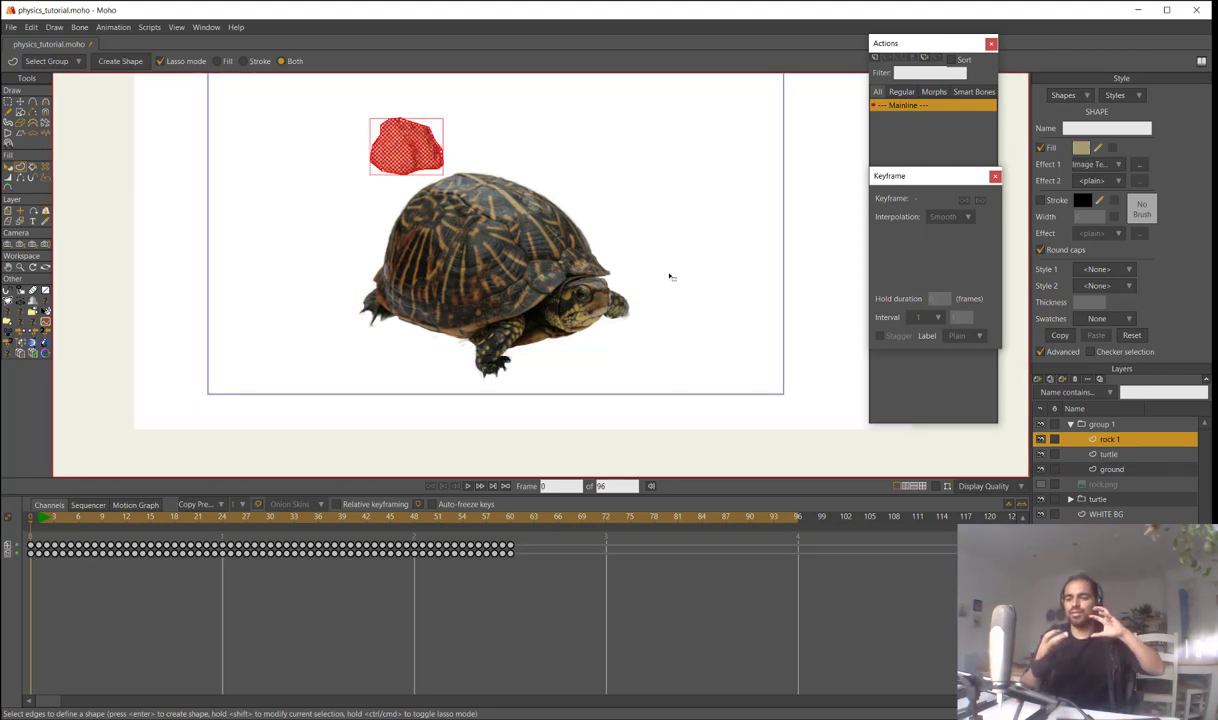
click(8, 211)
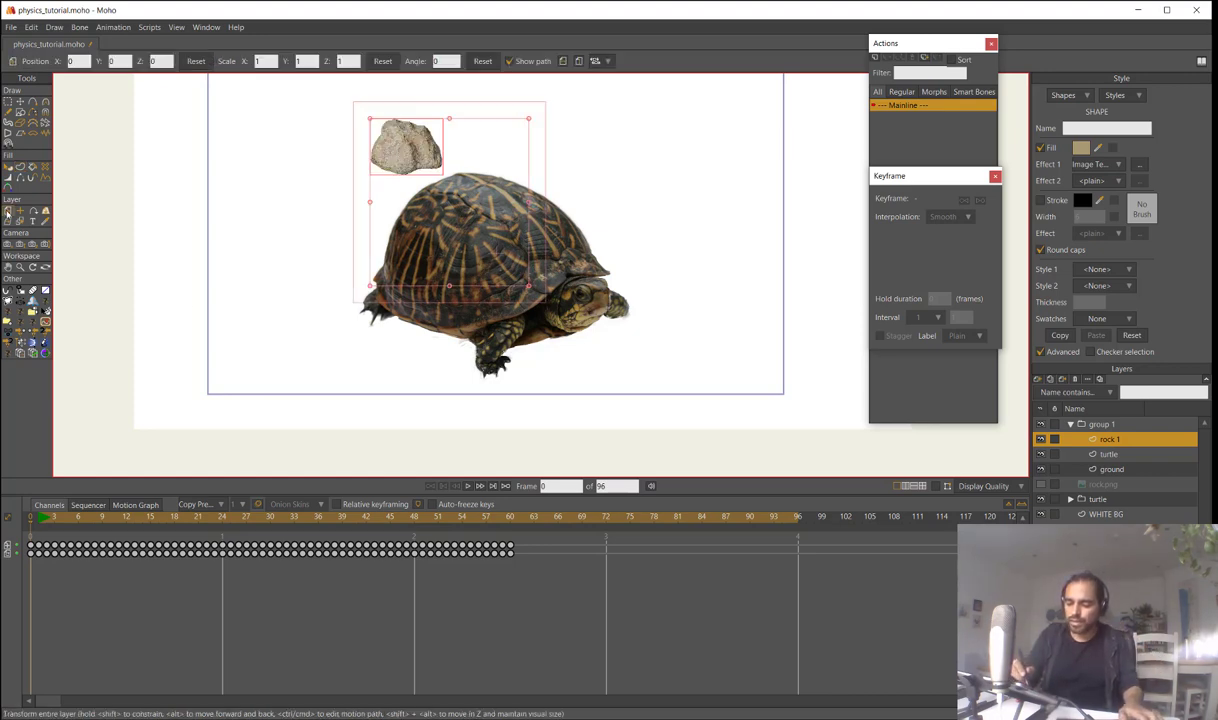
key(0)
click(406, 148)
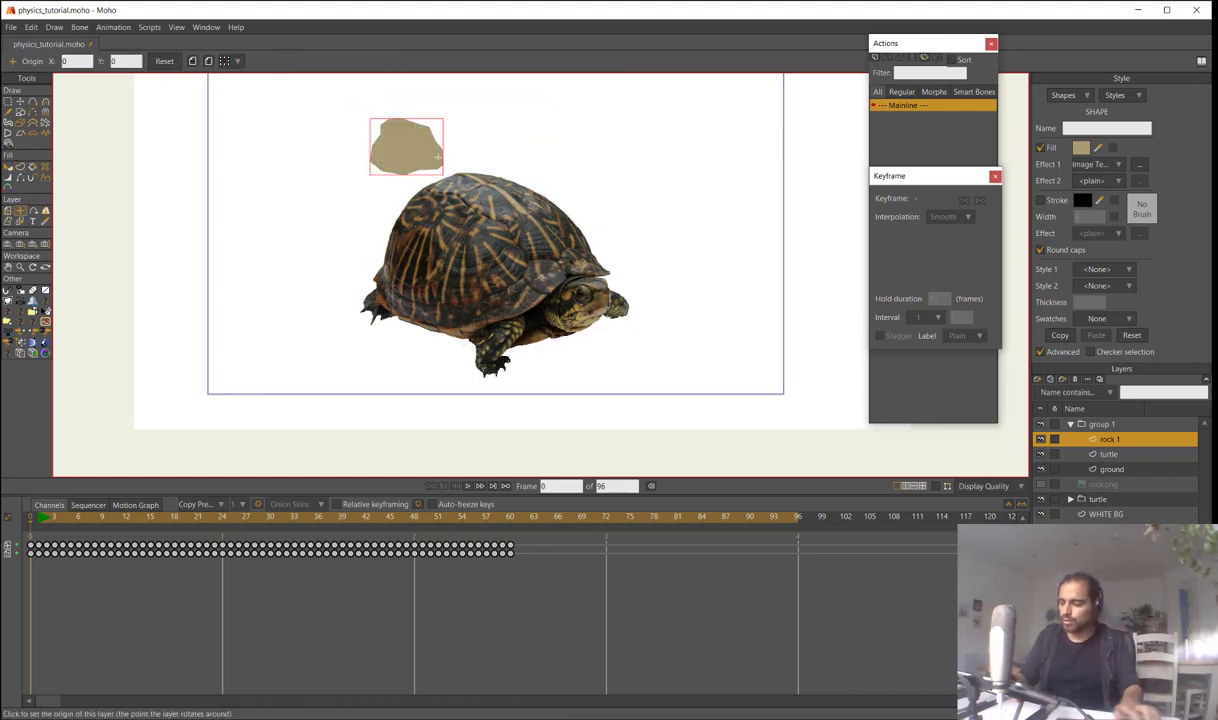
key(m)
drag(474, 212, 543, 172)
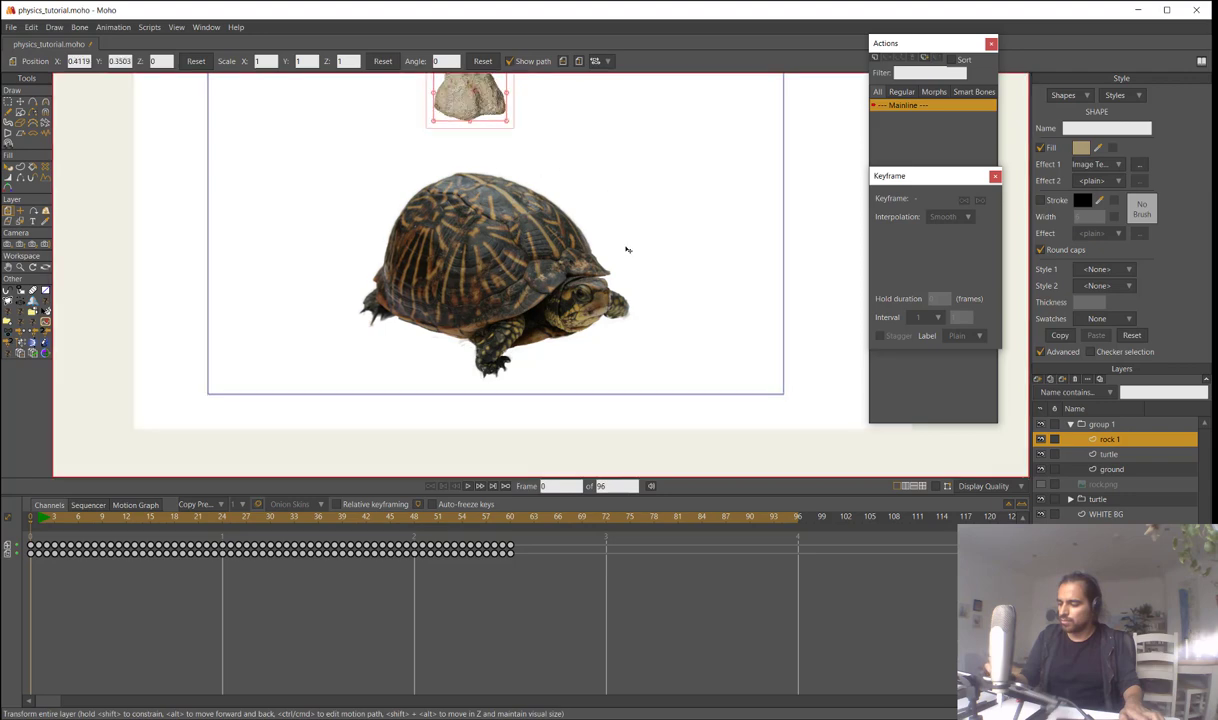
drag(628, 250, 610, 295)
scroll(622, 262, down, 3)
drag(622, 245, 618, 168)
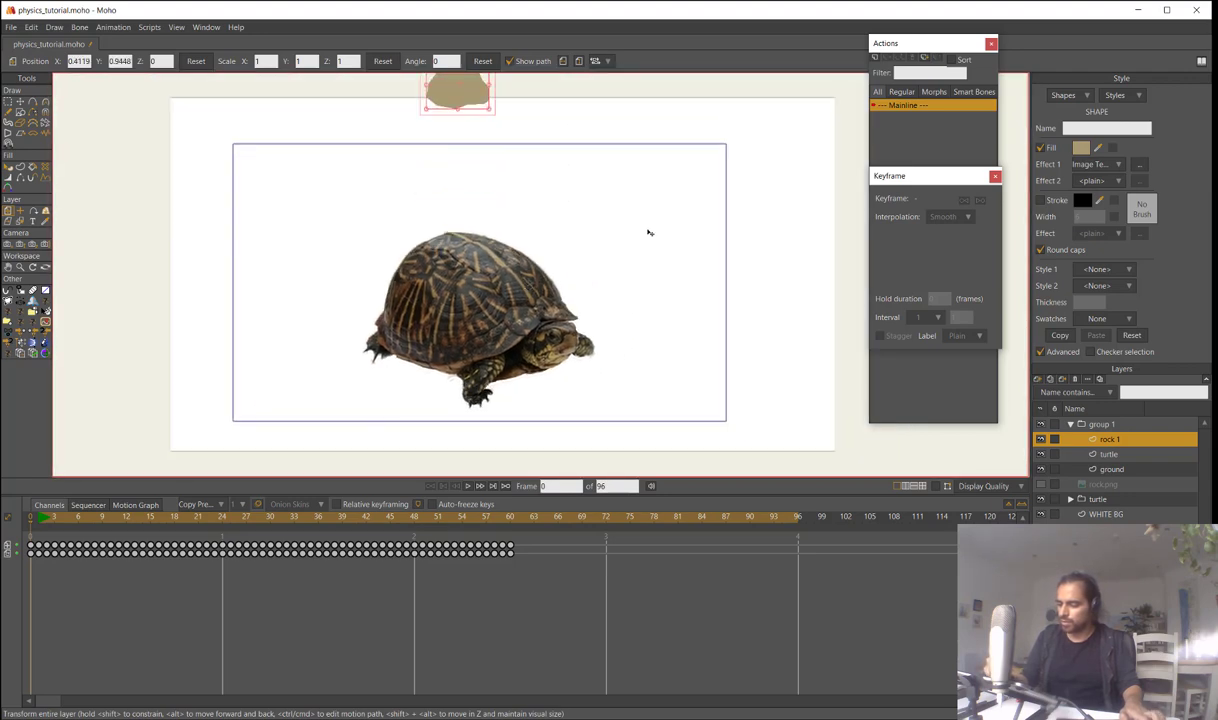
drag(668, 322, 628, 315)
Play the simulation repeatedly to check how the rock falls from its higher start, then return to frame 0
key(space)
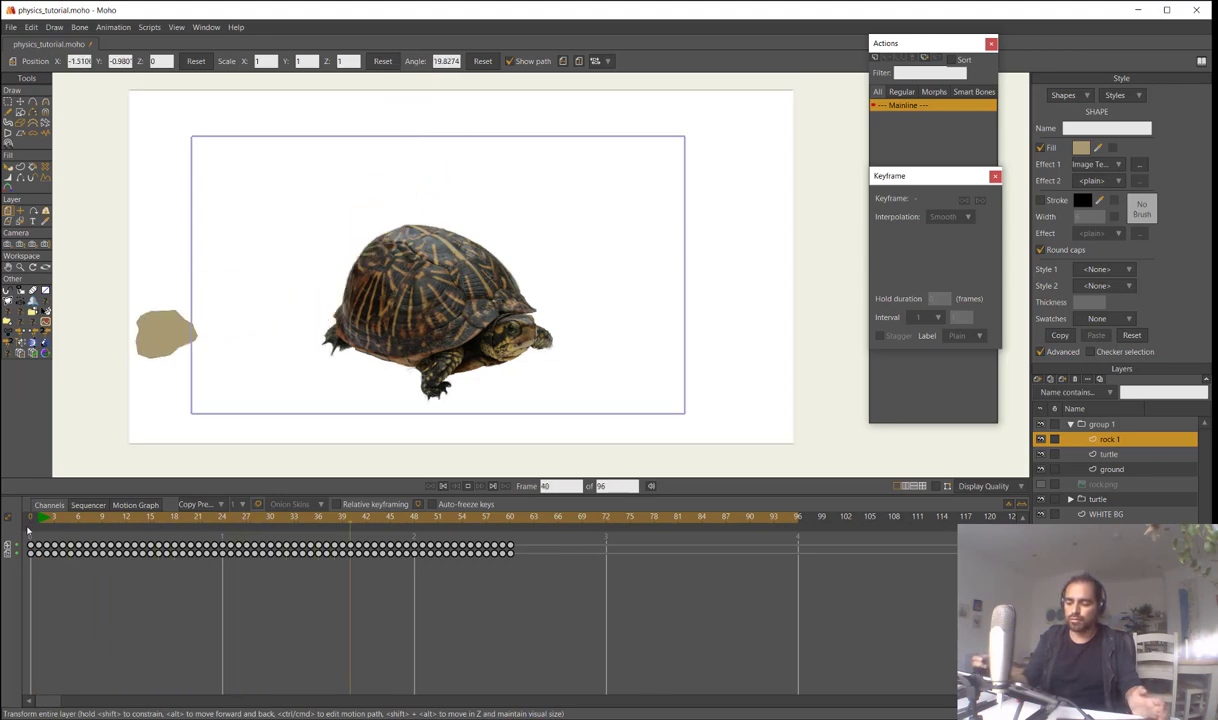
key(space)
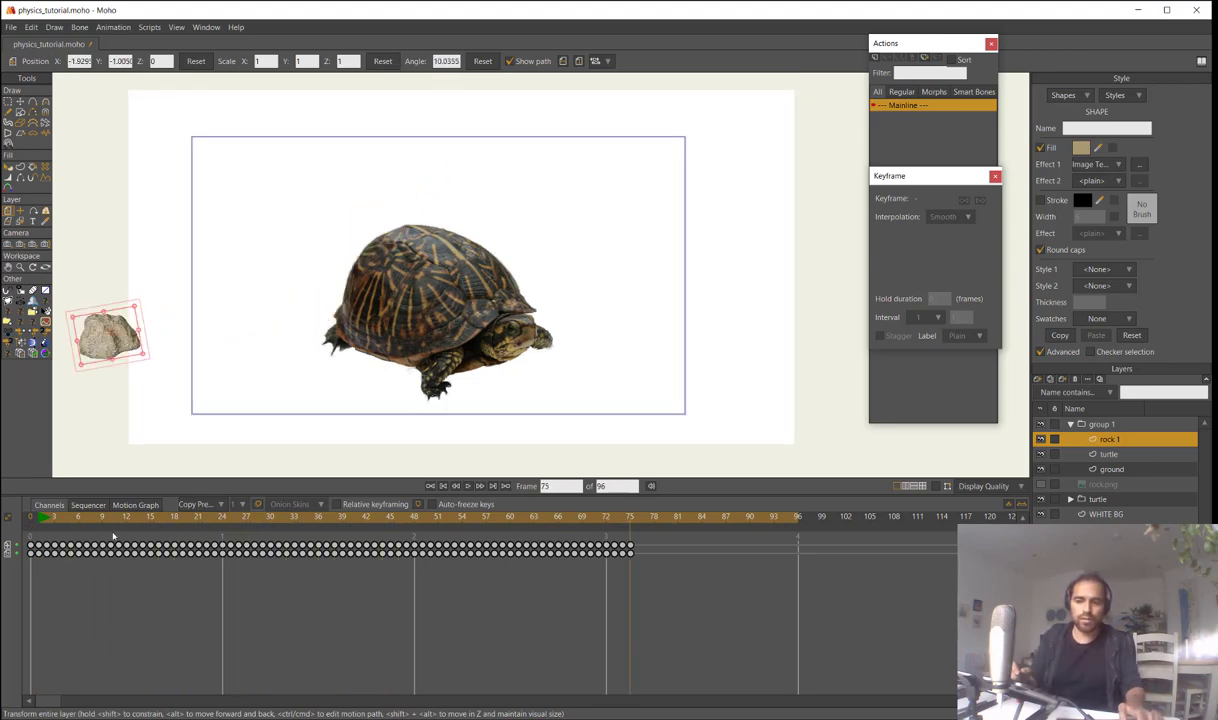
drag(72, 521, 30, 520)
key(space)
key(space)
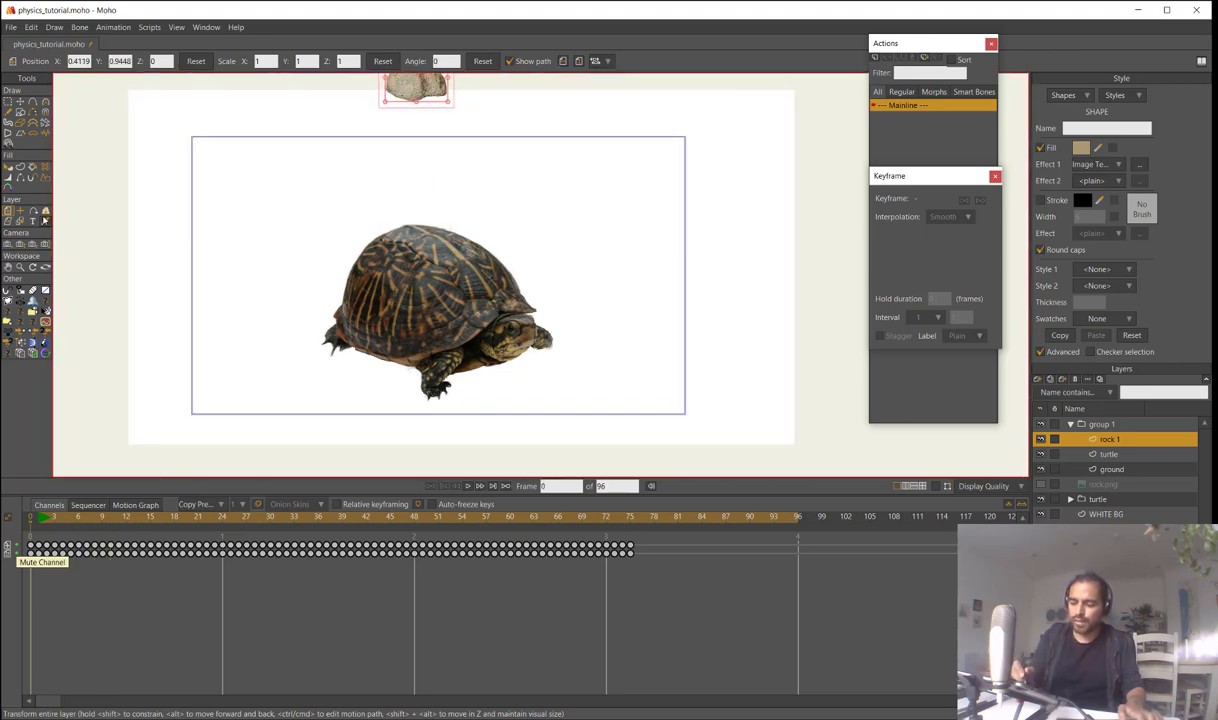
click(44, 222)
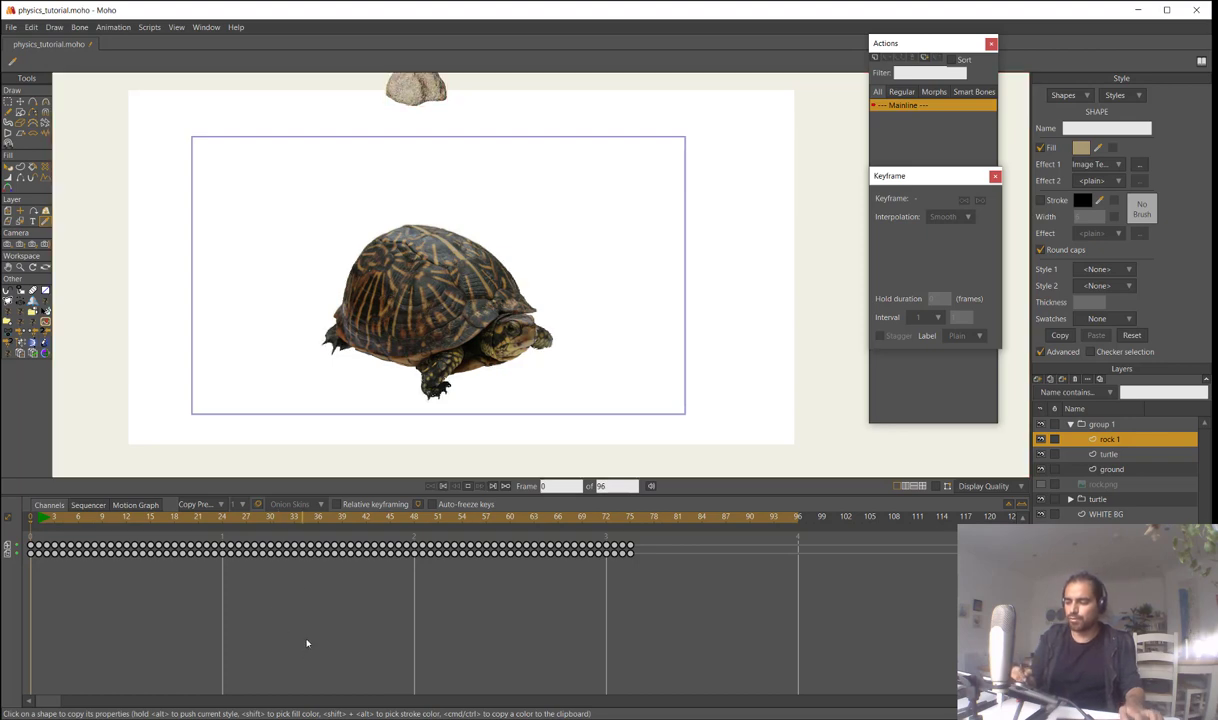
key(space)
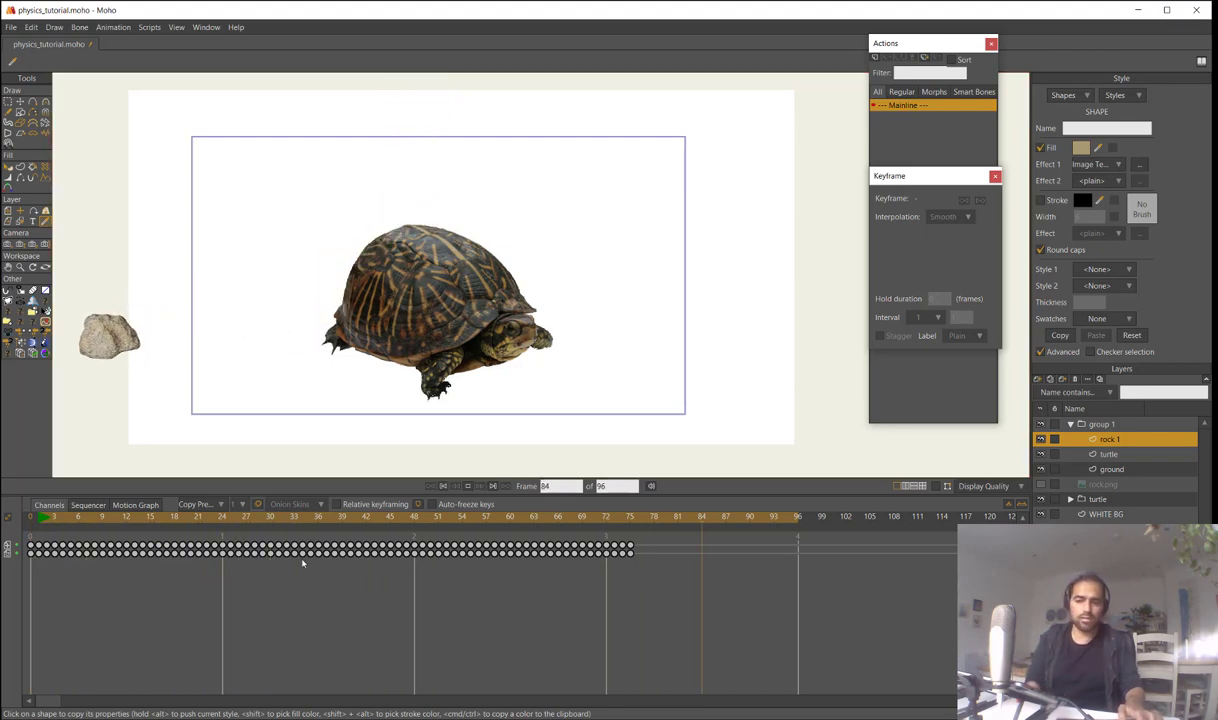
click(37, 518)
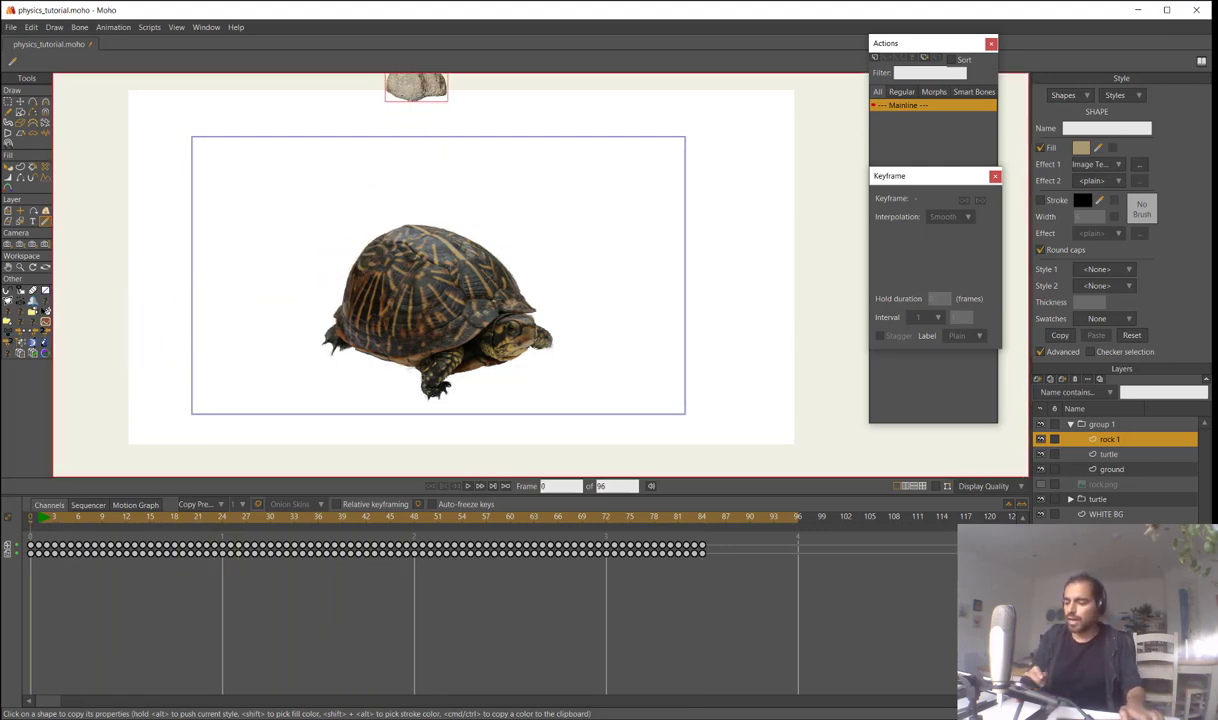
Duplicate rock 1, scale the copy to about 0.58, rotate it about -51°, and place it above the first rock
scroll(638, 300, down, 1)
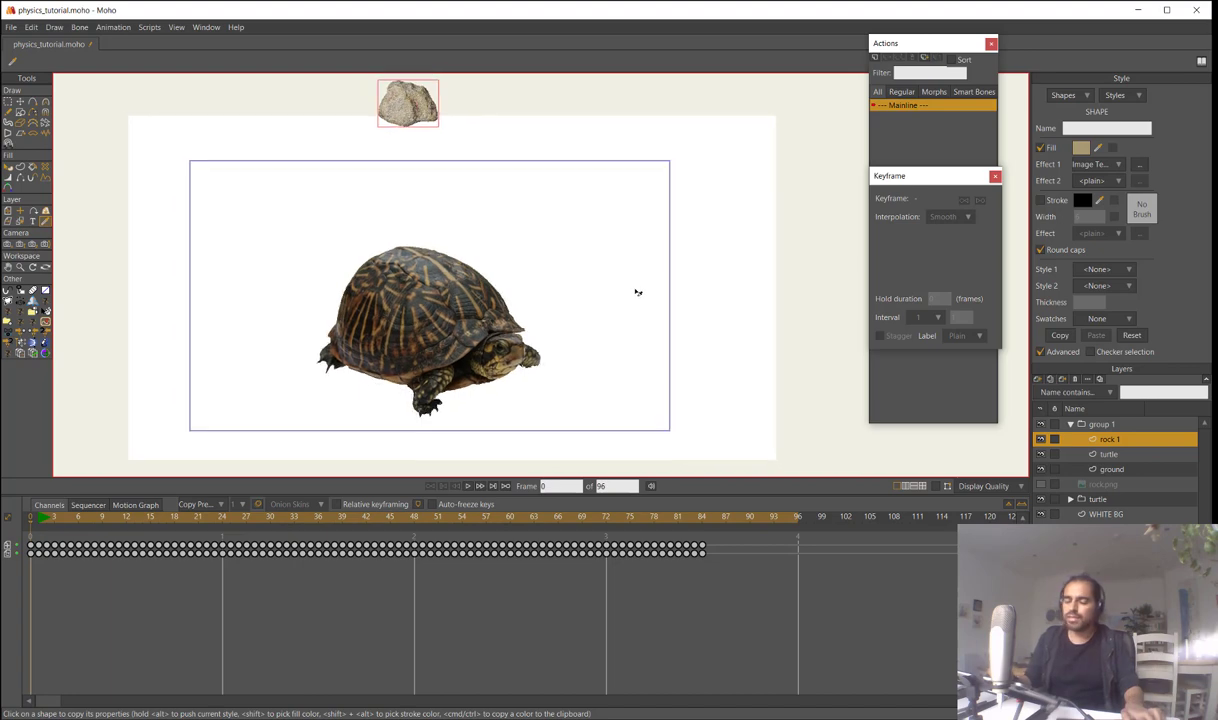
drag(637, 292, 610, 302)
scroll(614, 297, down, 1)
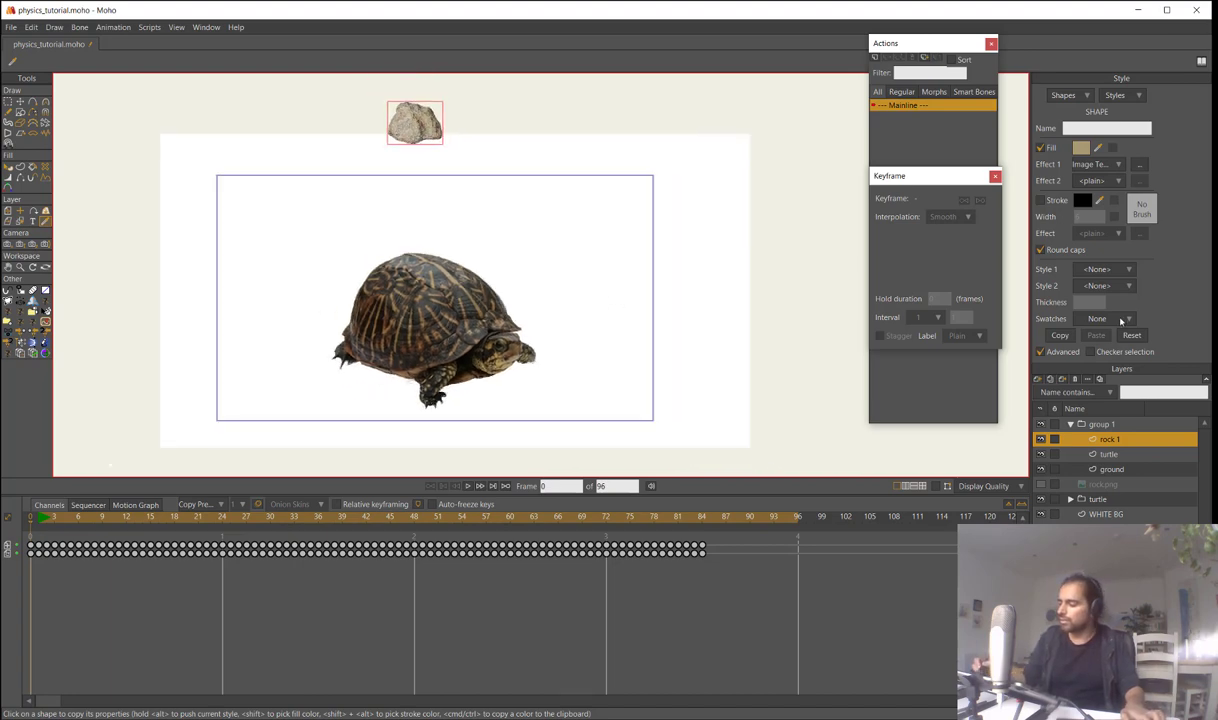
click(1077, 381)
click(8, 211)
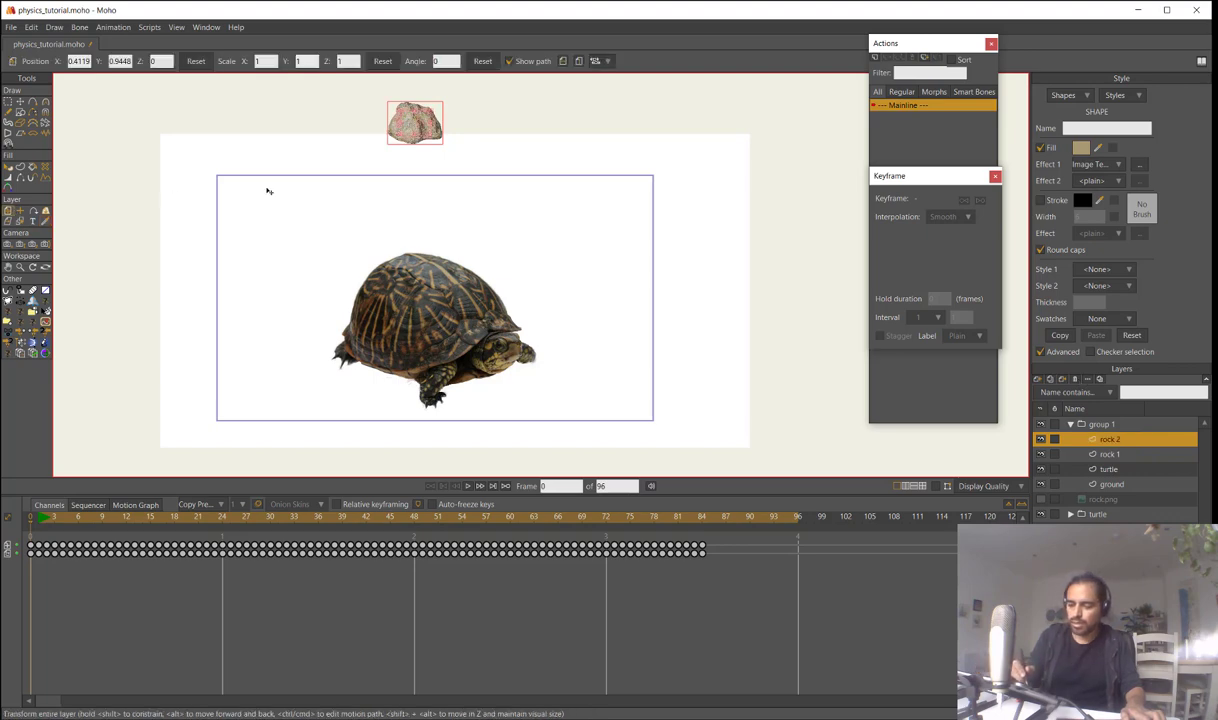
mouse_move(484, 243)
mouse_down()
mouse_move(516, 208)
mouse_move(530, 242)
mouse_move(481, 185)
mouse_move(498, 208)
mouse_up()
drag(474, 182, 486, 110)
drag(458, 92, 476, 161)
drag(549, 330, 529, 244)
drag(601, 296, 573, 343)
scroll(573, 343, down, 2)
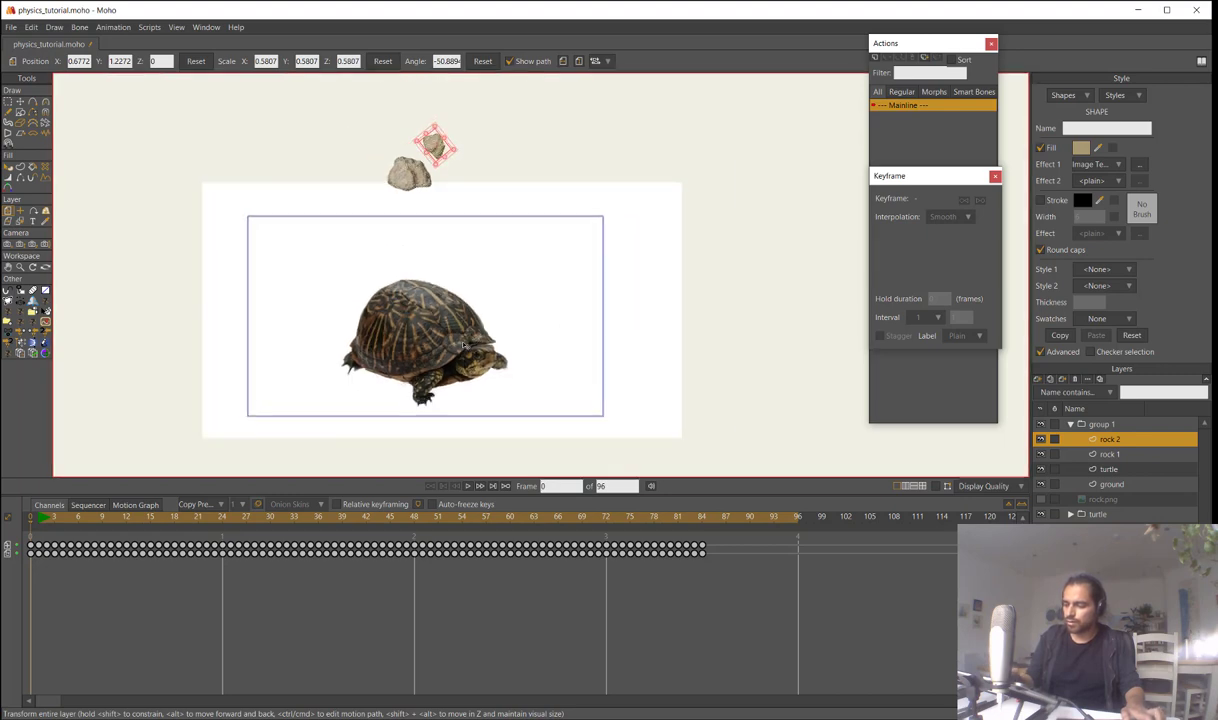
Play the simulation with both rocks falling onto the turtle, restarting from frame 0 and rewinding at the end
key(space)
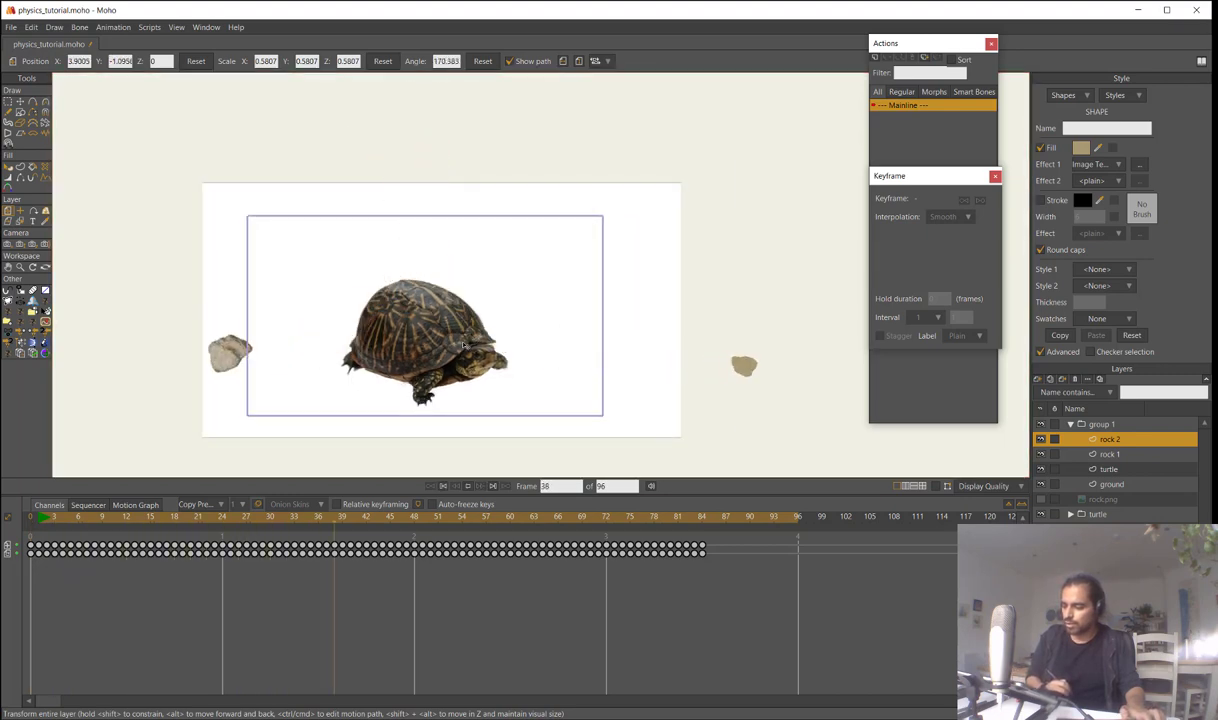
click(30, 518)
key(space)
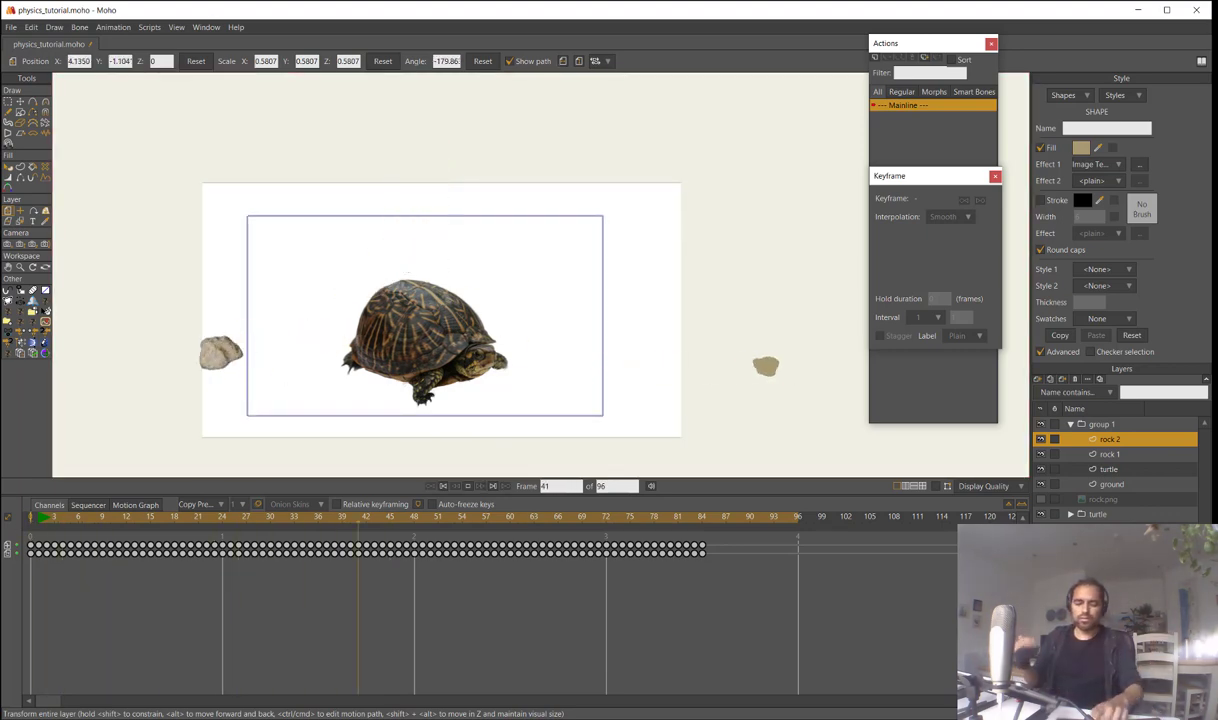
key(space)
key(i)
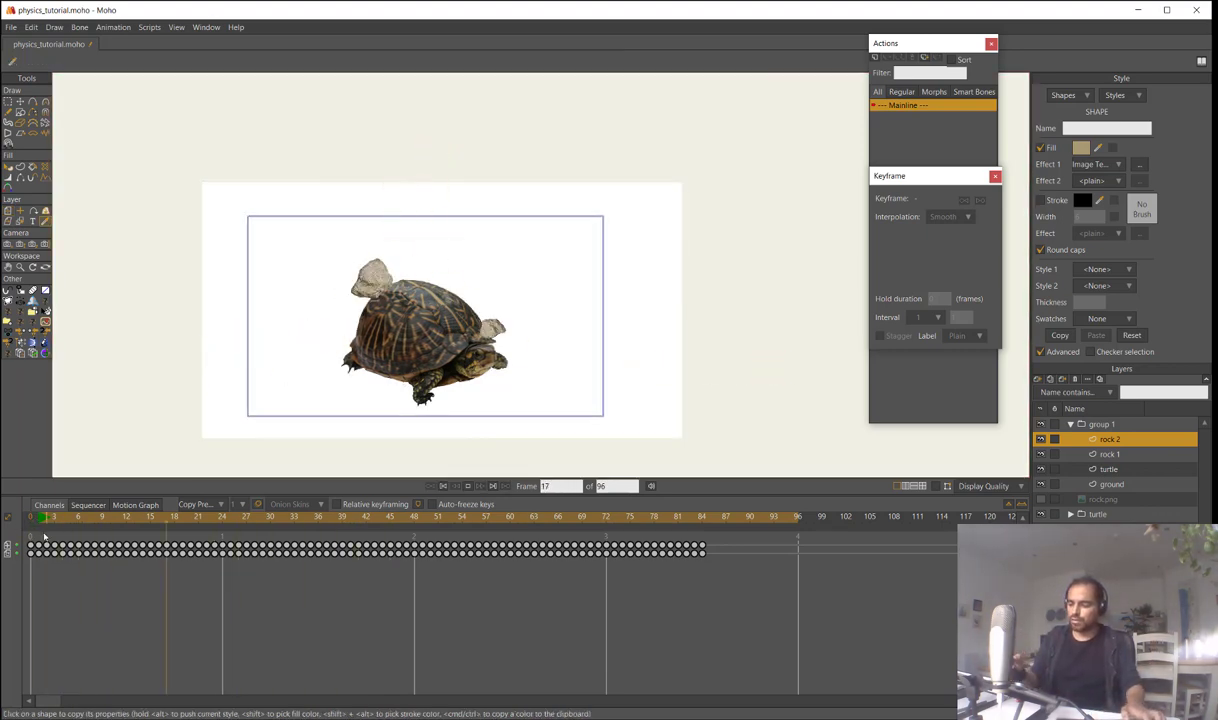
click(29, 524)
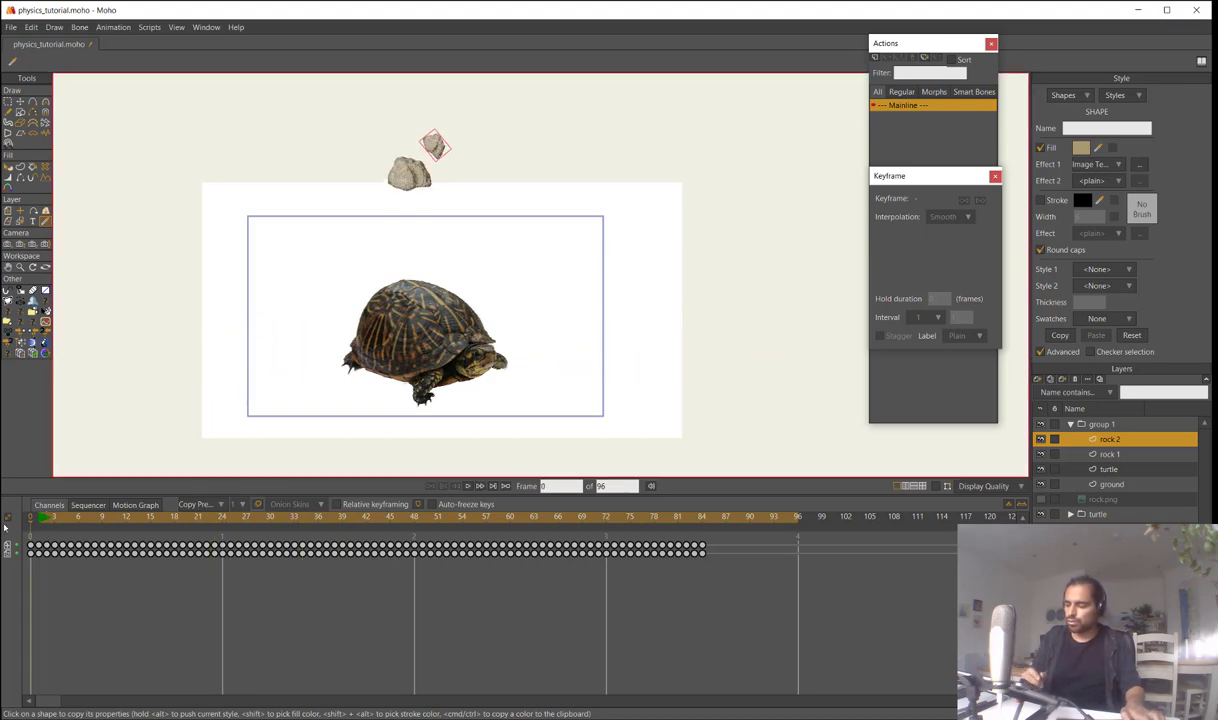
Add a point on each side of the ground shape's upper edge and raise both outer corners to slope inward
click(1112, 484)
scroll(705, 365, down, 1)
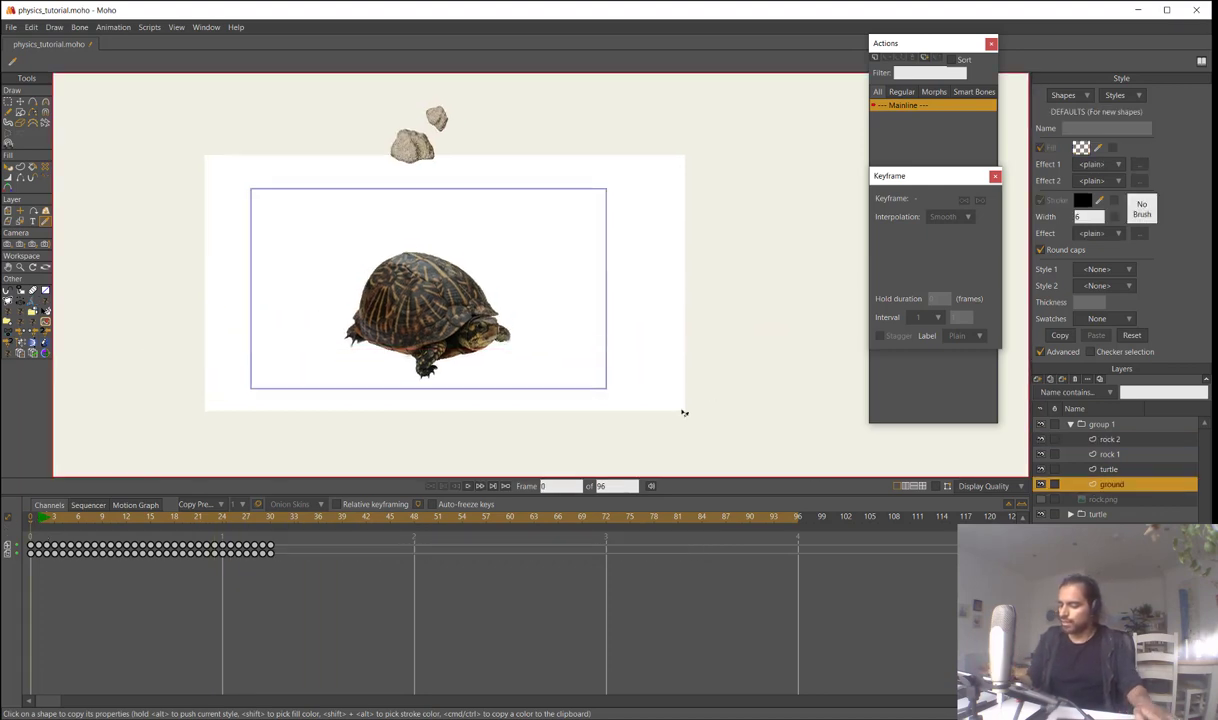
key(t)
drag(807, 350, 786, 303)
key(a)
drag(604, 332, 604, 341)
key(t)
drag(787, 304, 769, 281)
key(a)
click(283, 352)
key(t)
drag(160, 342, 168, 293)
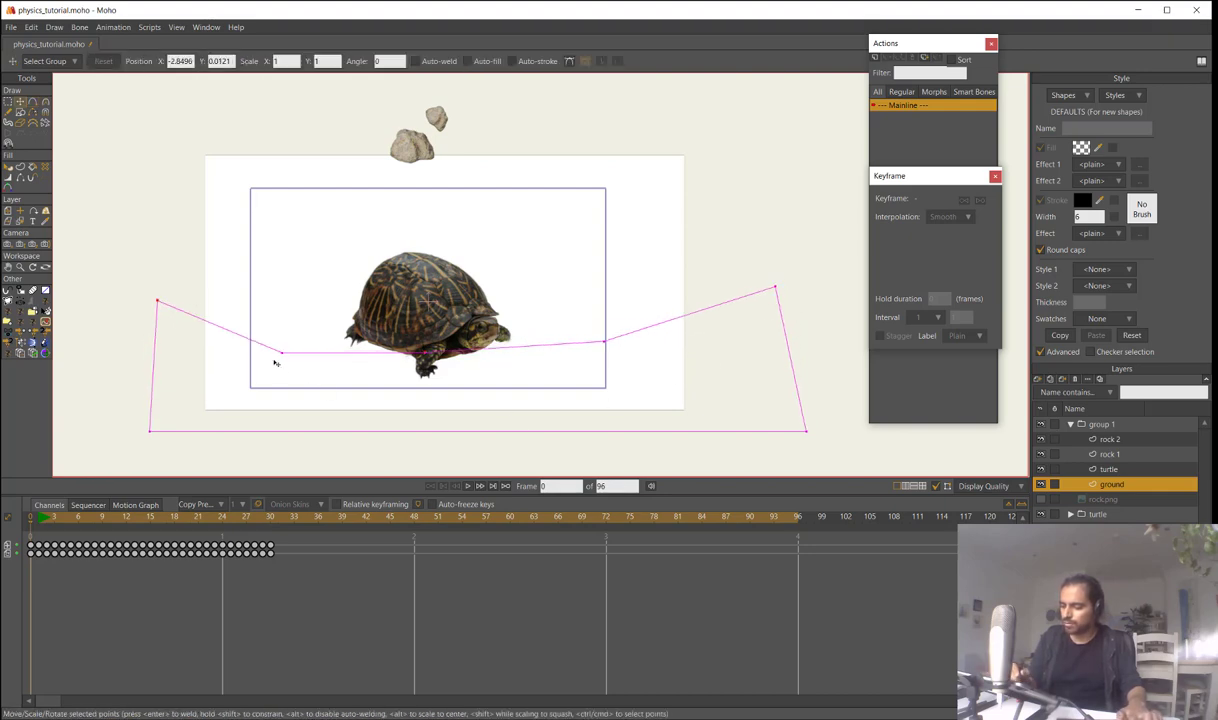
Raise the ground's left inner point slightly and pull both upper outer corners farther out and up for steeper slopes
drag(279, 355, 278, 347)
drag(162, 311, 134, 285)
drag(774, 287, 807, 261)
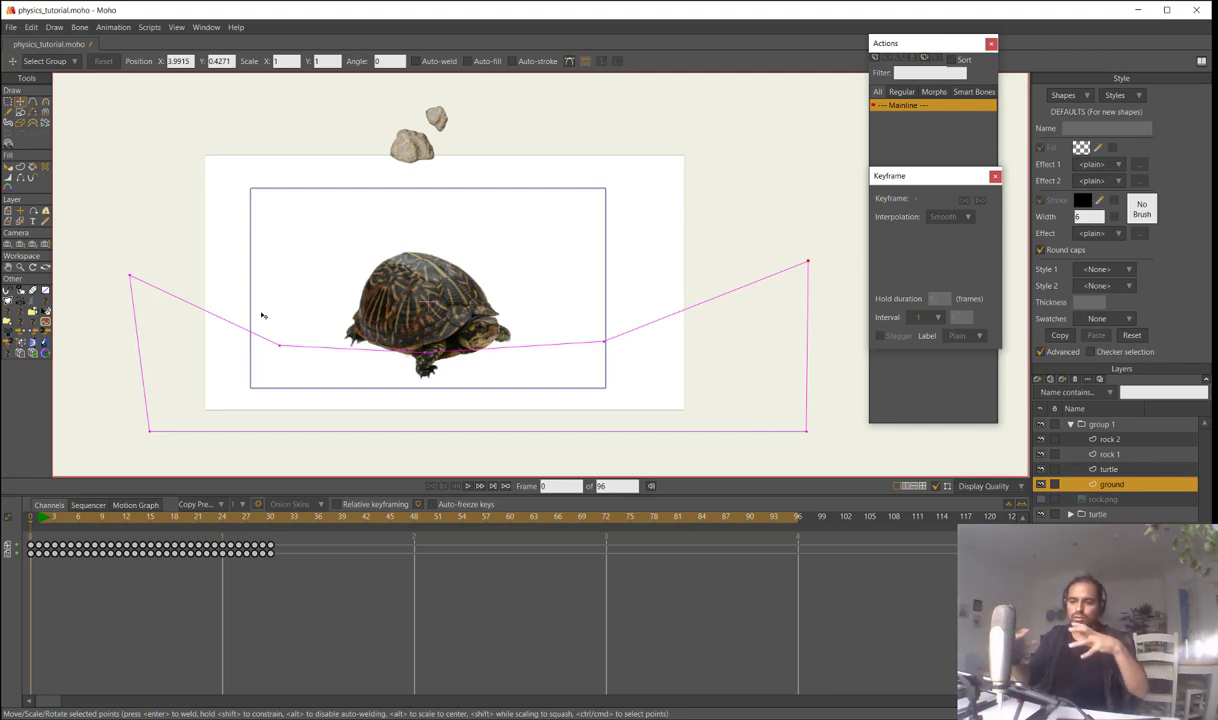
Play group 1's simulation with the reshaped ground, return to frame 0, and select the rock 2 layer
click(1092, 428)
key(space)
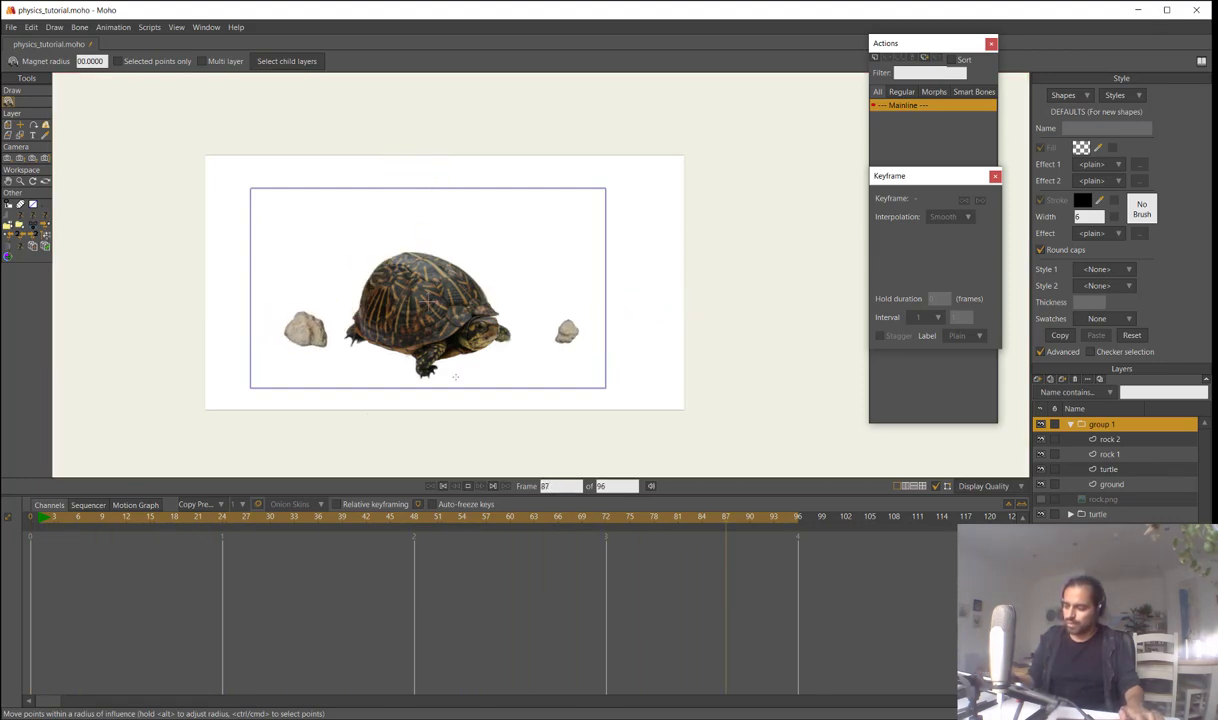
click(31, 519)
click(1110, 439)
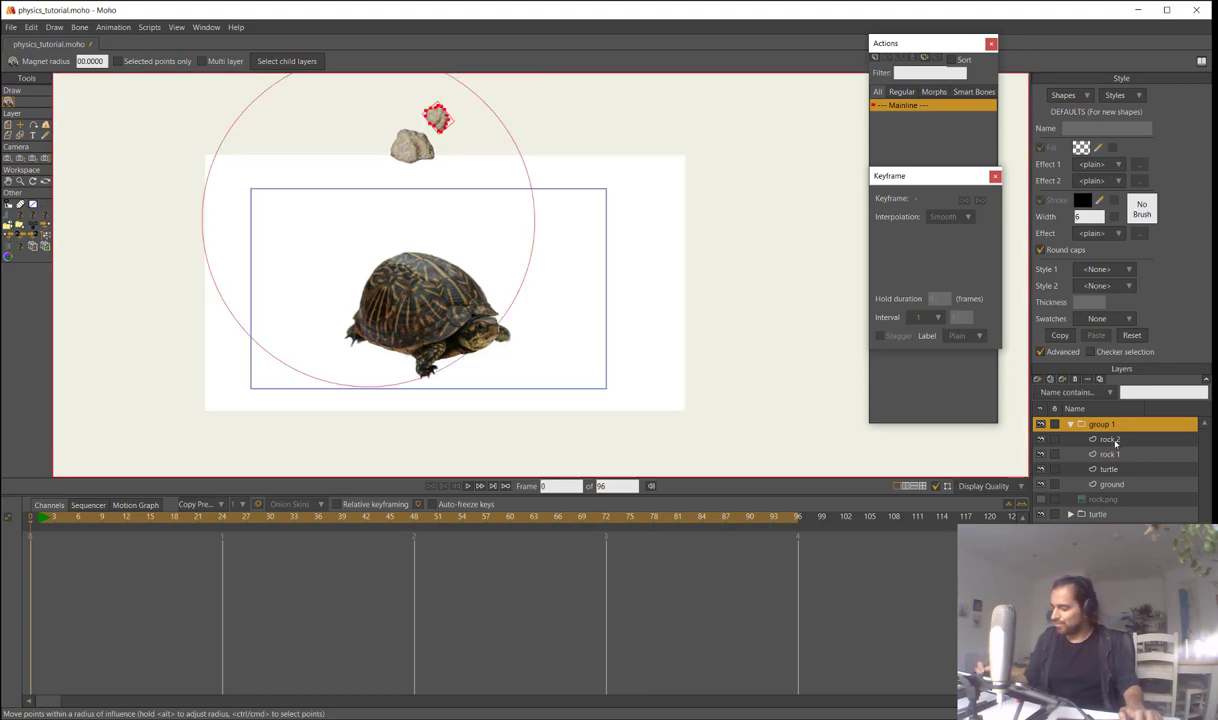
Add a point on the right slope of the ground shape and pull it and the right inner corner inward for a steeper bank
click(1111, 485)
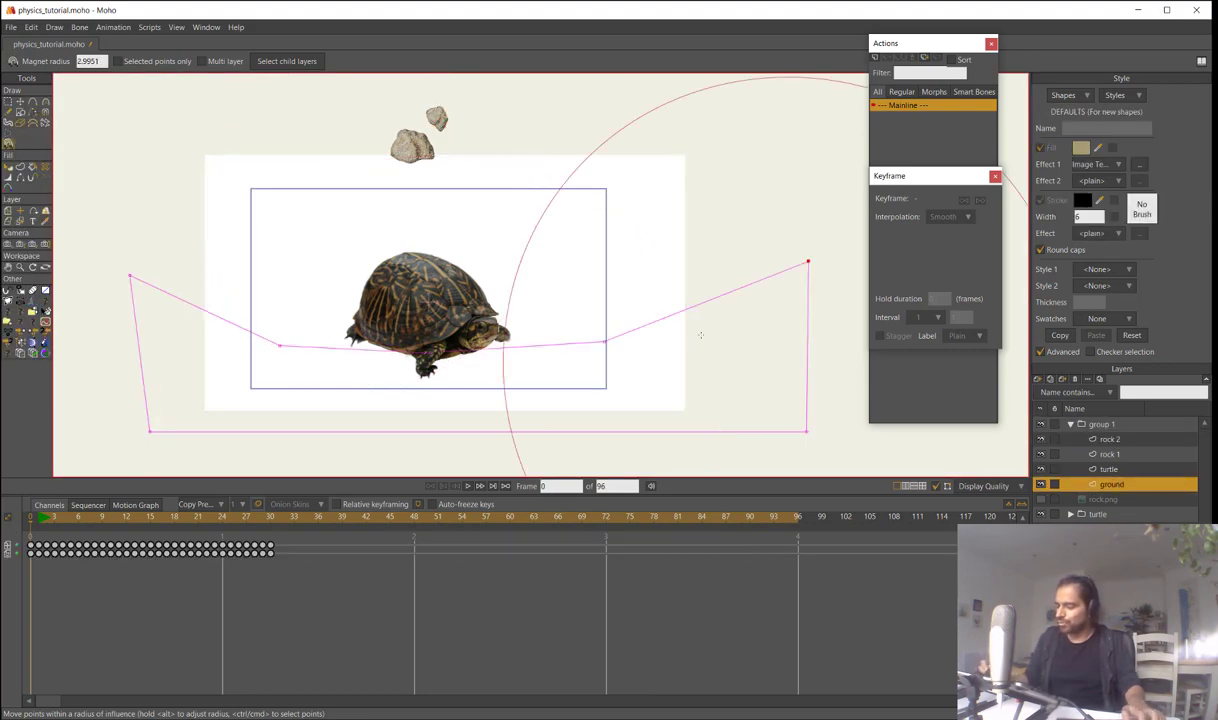
key(a)
drag(699, 302, 682, 270)
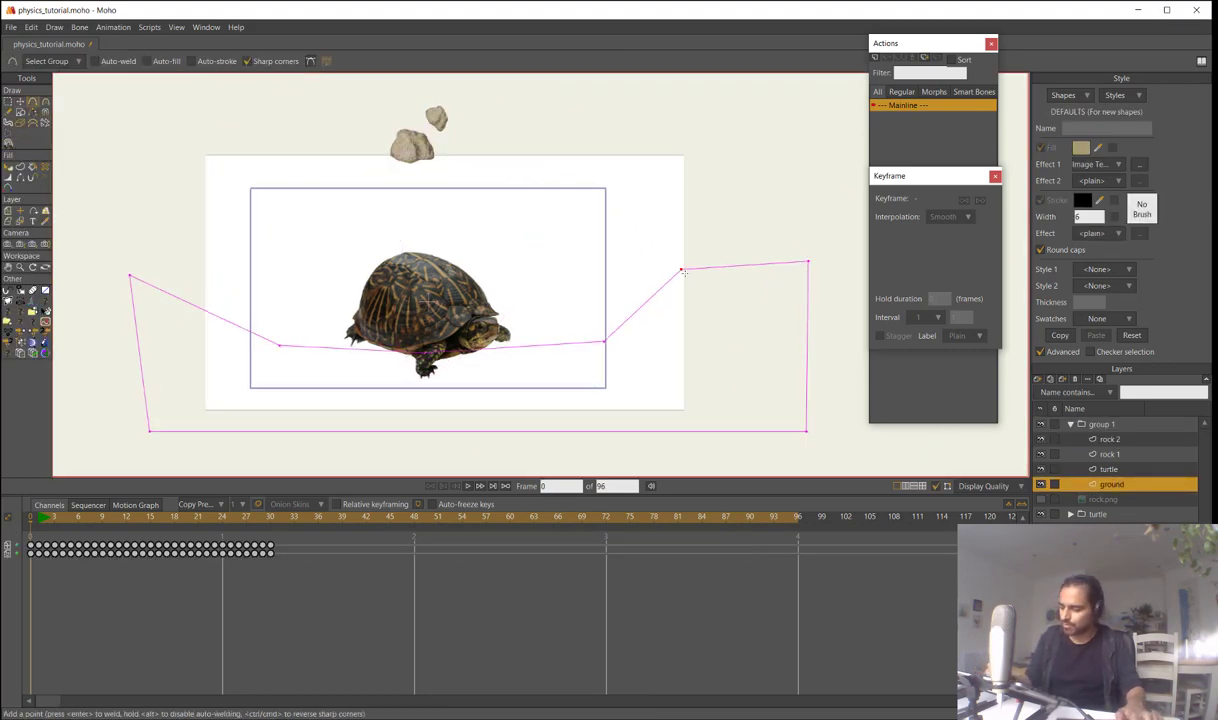
key(t)
drag(593, 349, 575, 350)
drag(667, 291, 624, 303)
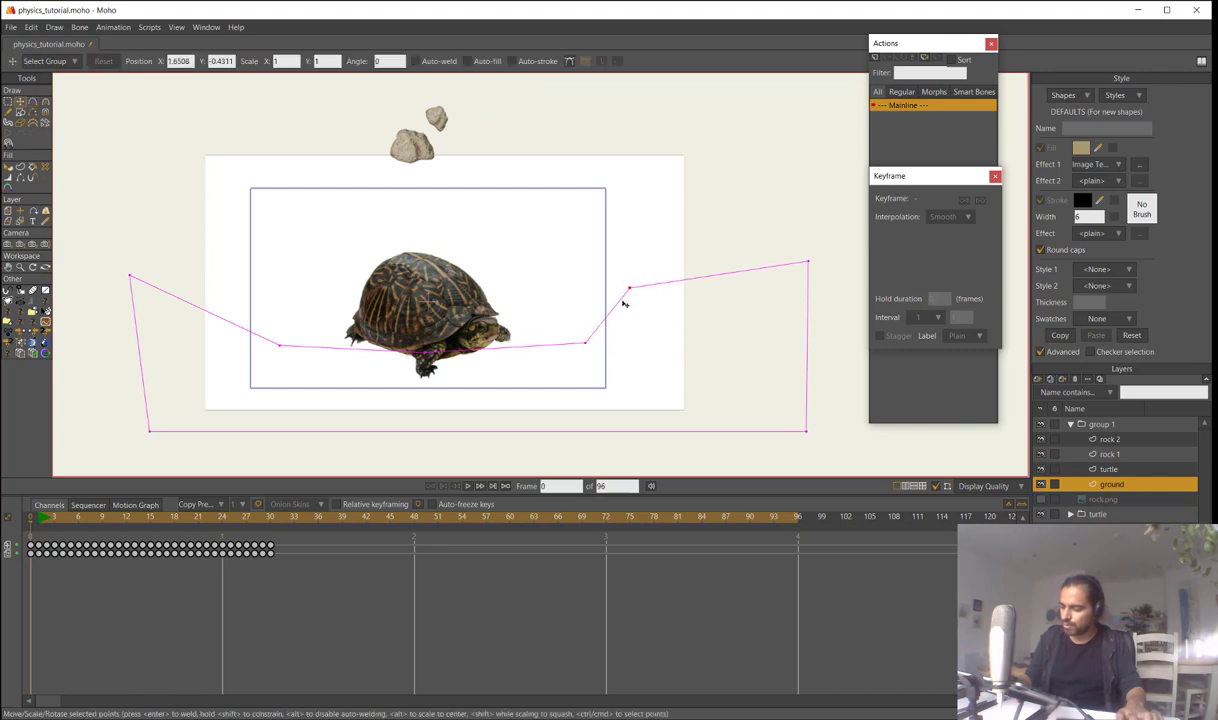
Play the simulation with the steeper right bank, replay it from the start, and return to frame 0
key(space)
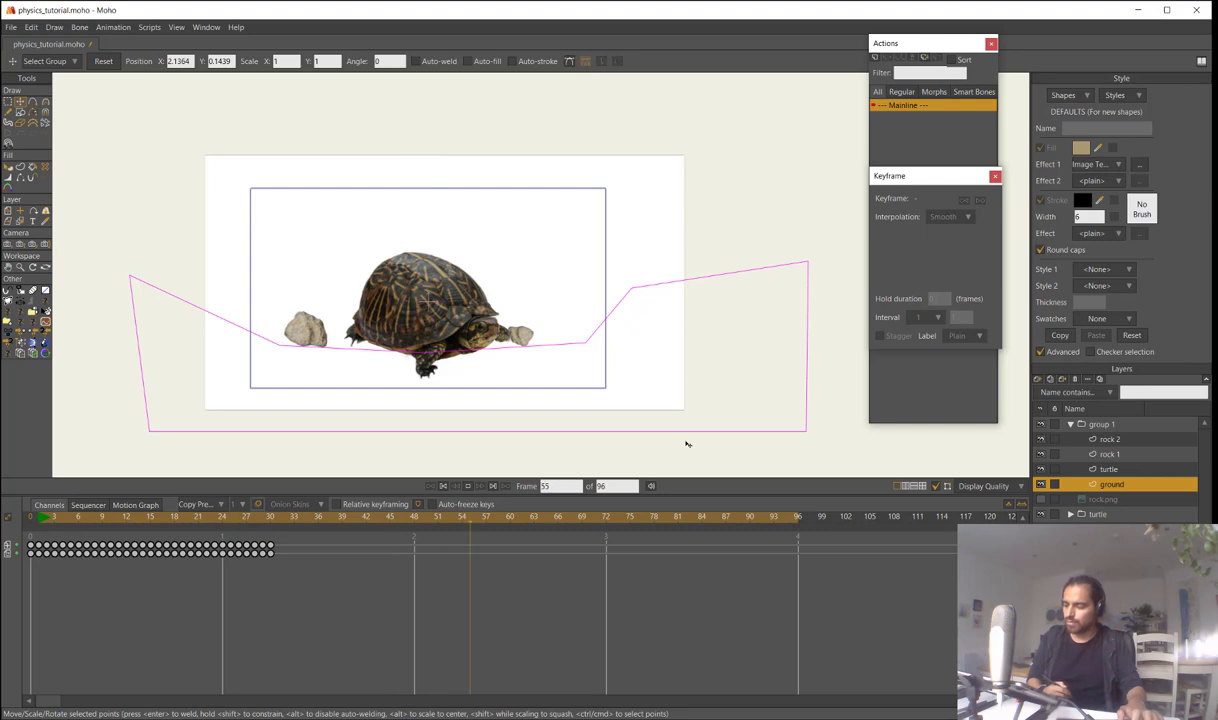
key(space)
key(space)
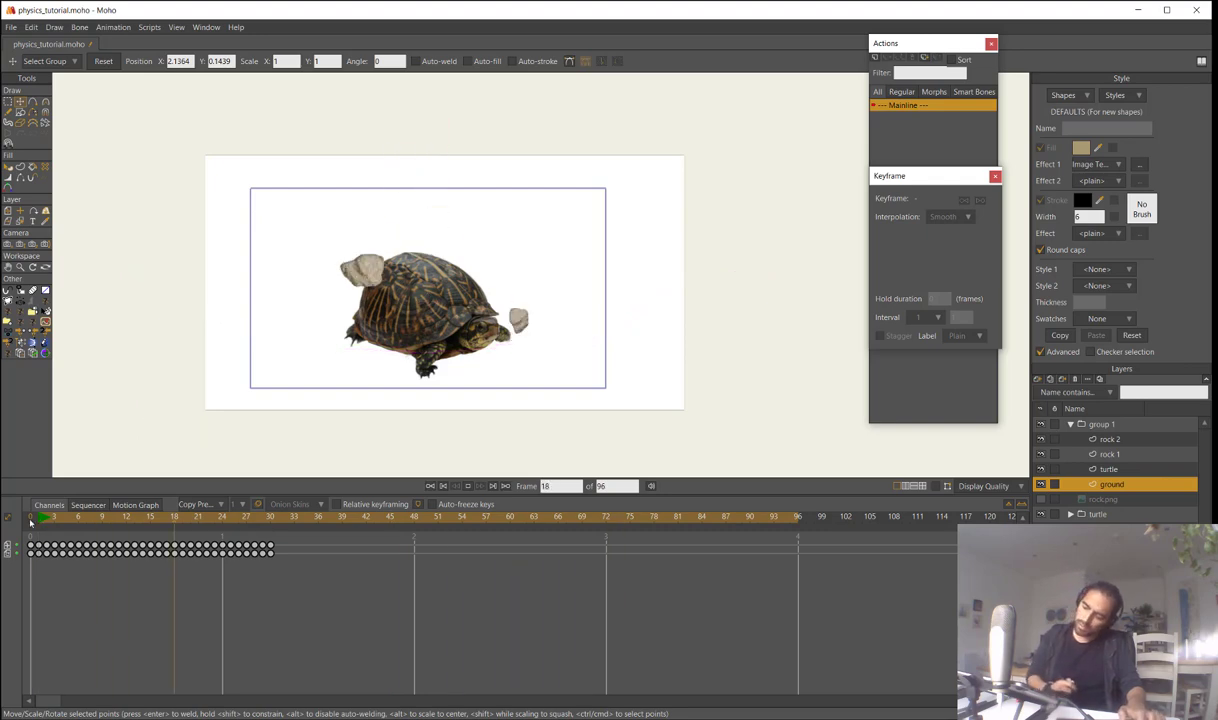
key(space)
key(space)
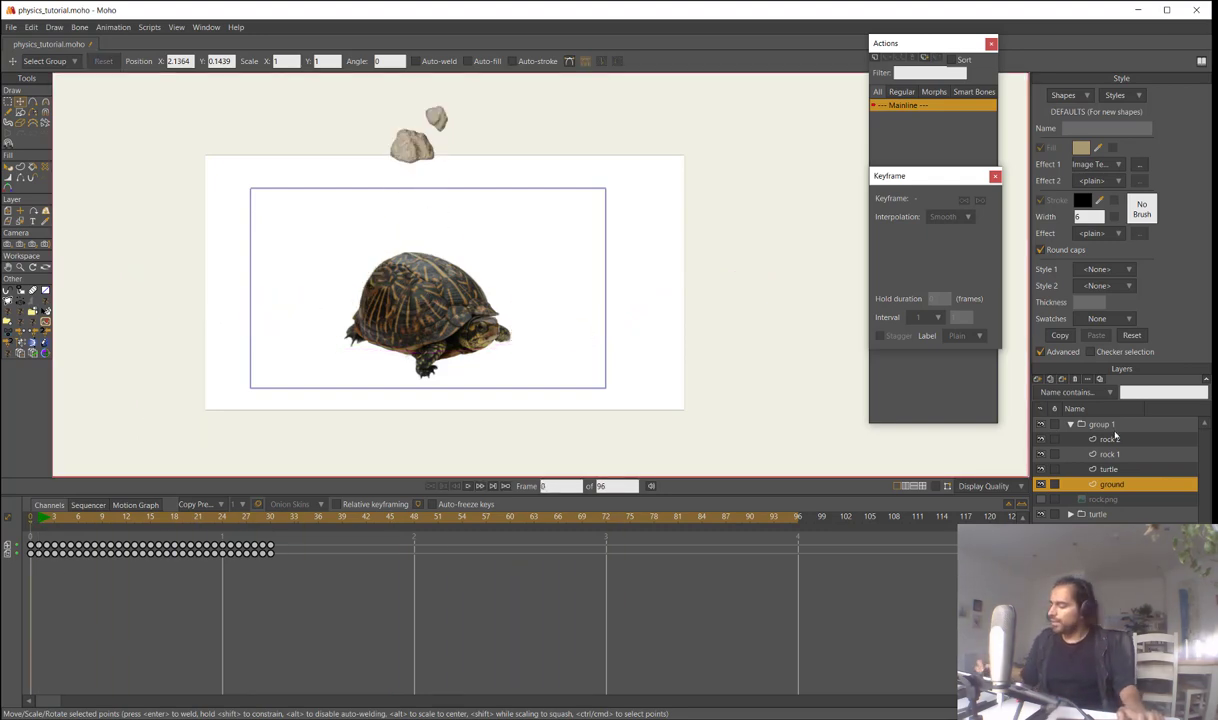
Duplicate the rock 2 layer, place the copy between rock 1 and the turtle's shell, and test the simulation
click(1110, 438)
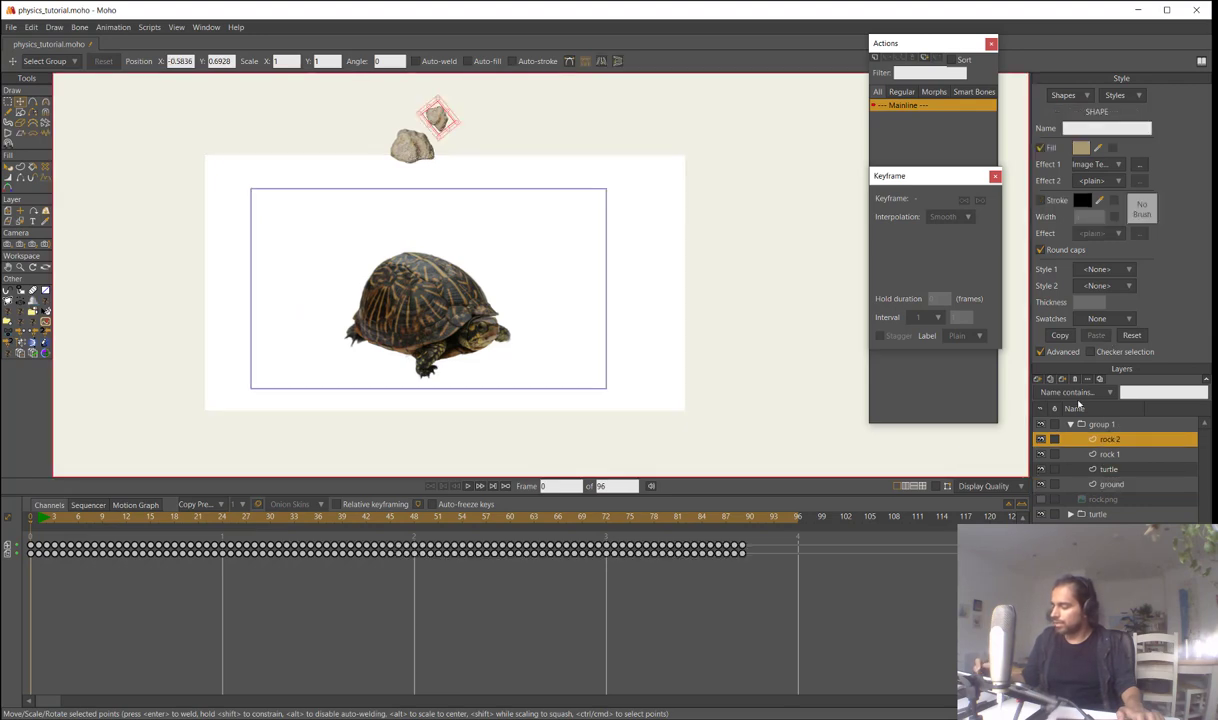
click(1050, 381)
key(t)
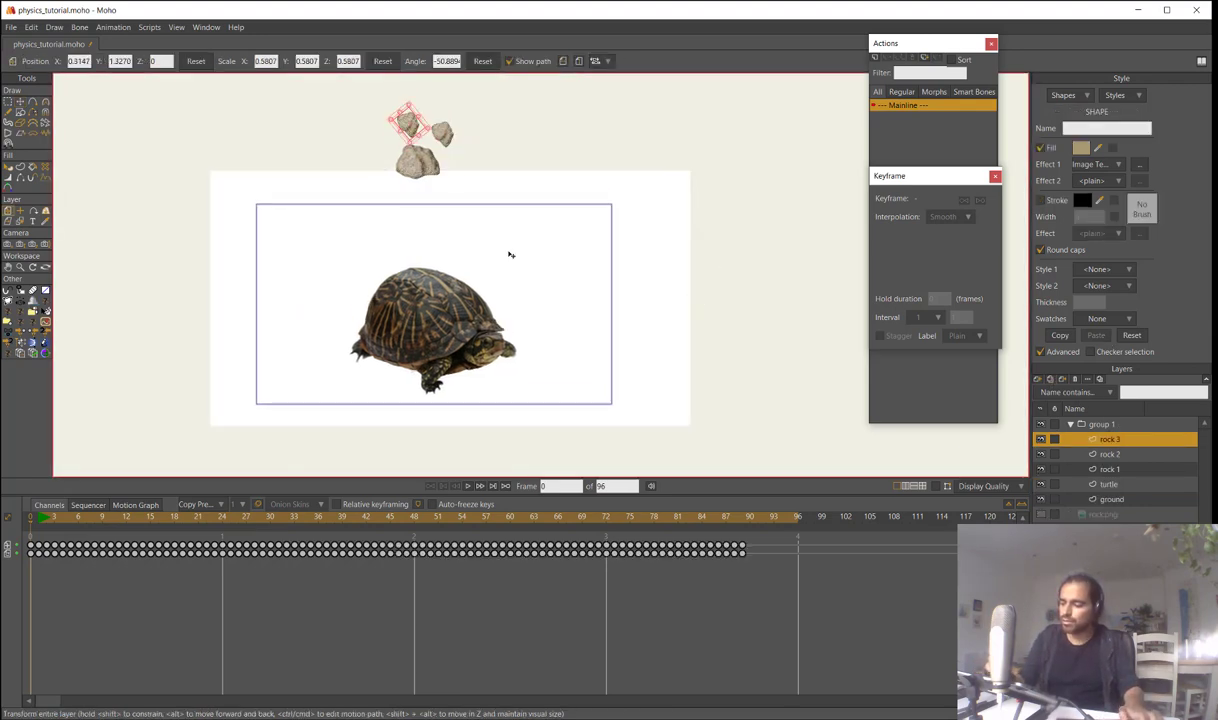
drag(508, 255, 532, 350)
key(space)
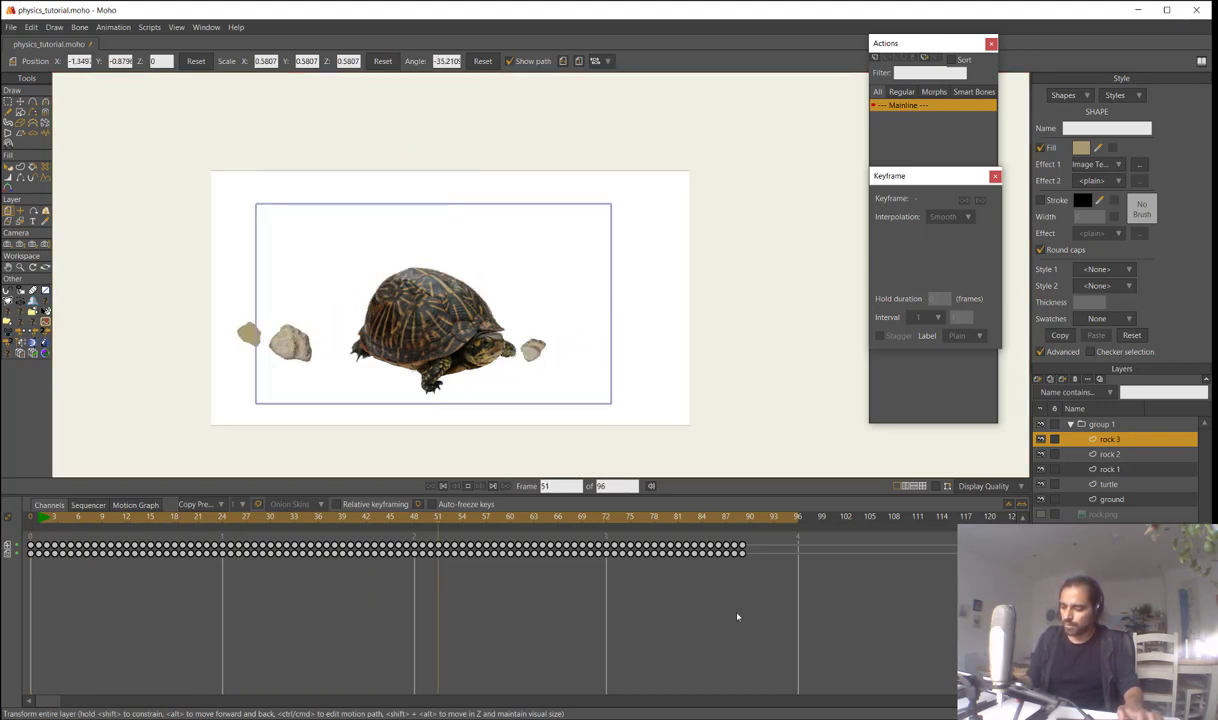
click(31, 518)
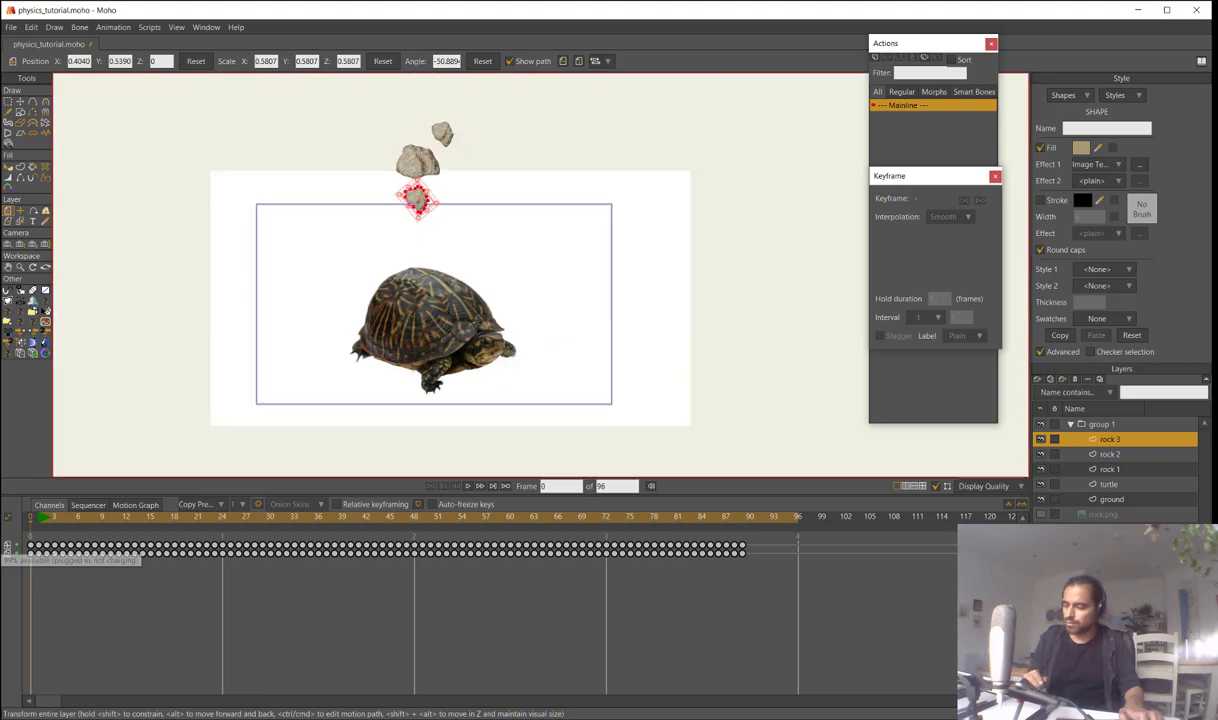
Duplicate the rock 3 layer, move the copy above the other rocks, enlarge it to about 1.1 scale, and rotate it
click(1051, 381)
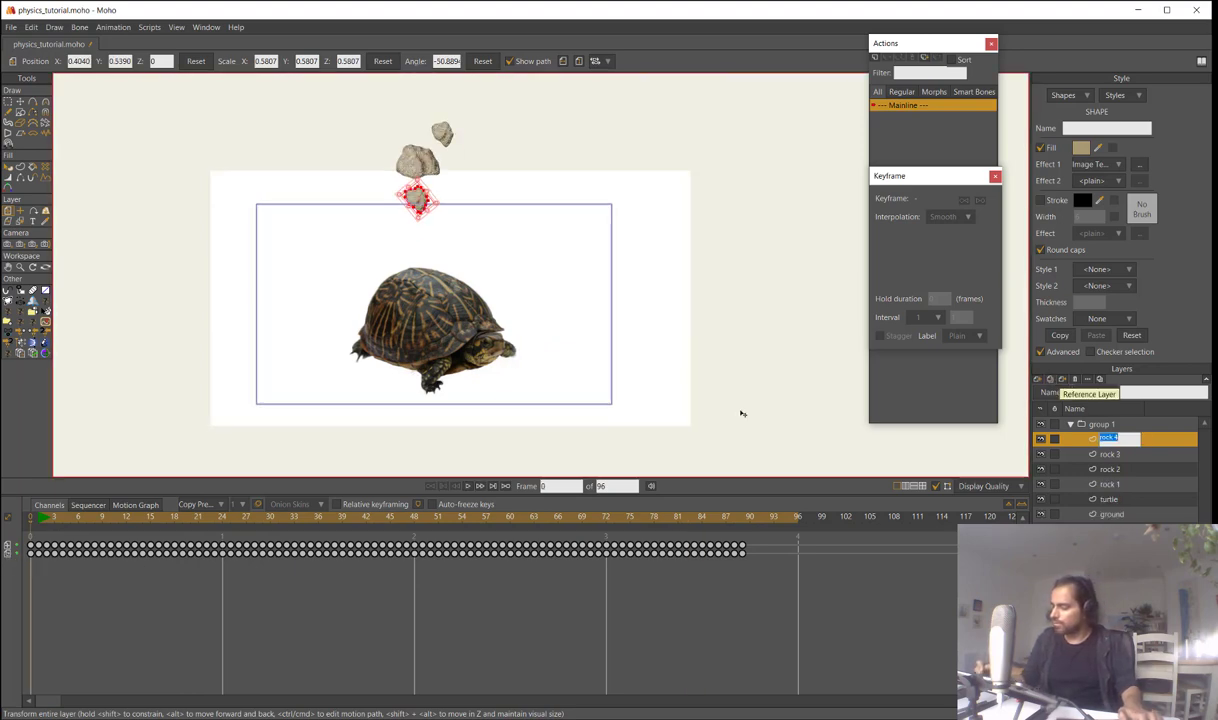
drag(656, 279, 653, 287)
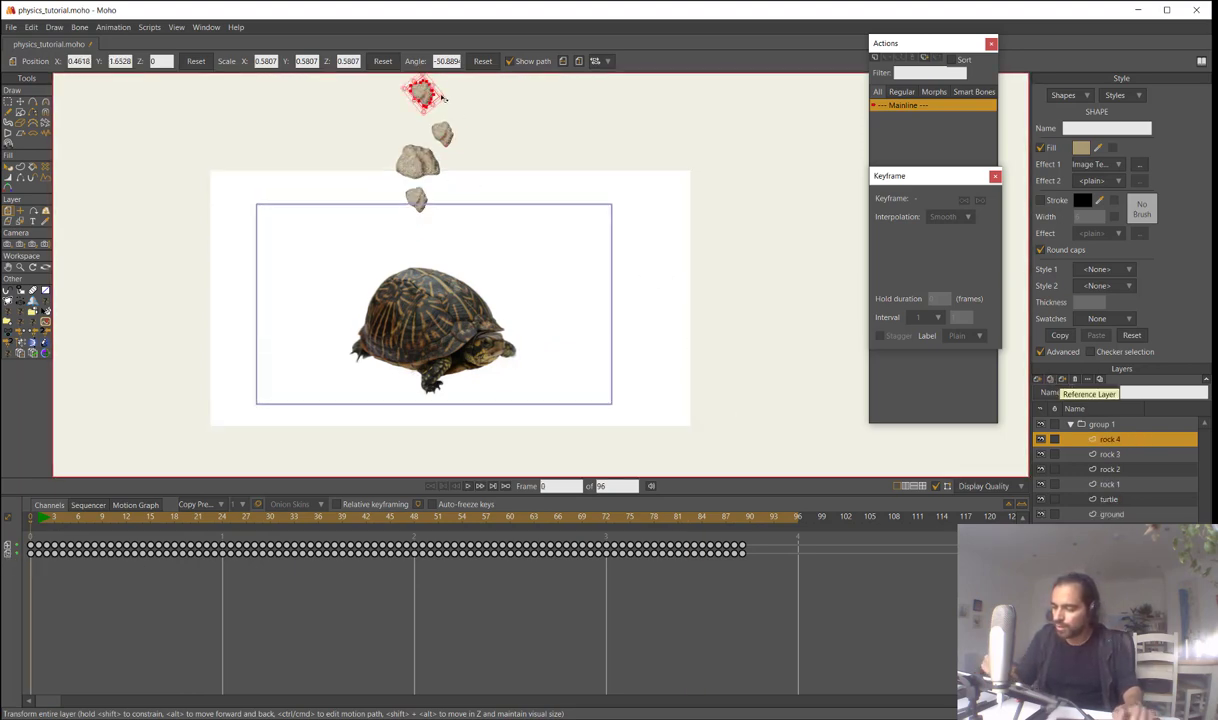
drag(468, 100, 437, 106)
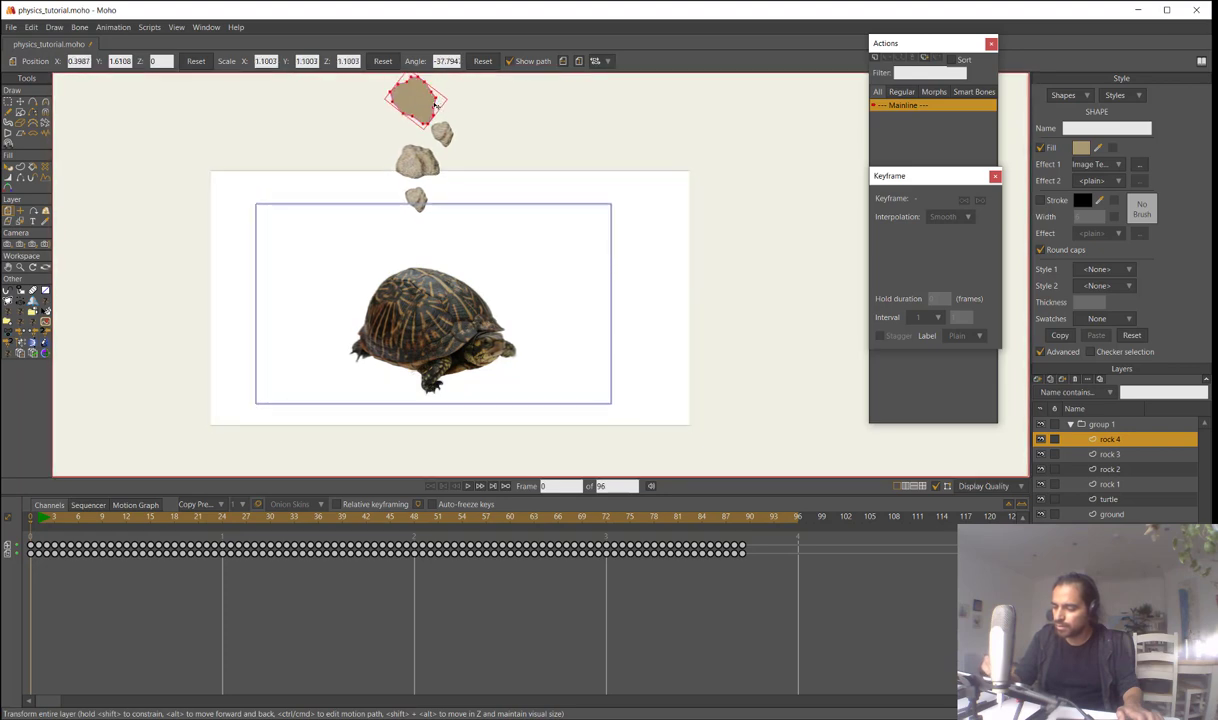
scroll(480, 140, up, 3)
drag(701, 90, 731, 325)
scroll(497, 304, up, 3)
drag(467, 328, 462, 236)
drag(542, 371, 566, 85)
scroll(577, 251, down, 4)
drag(680, 302, 590, 351)
Play the simulation with all four rocks, restart it once, and rewind to frame 0
key(space)
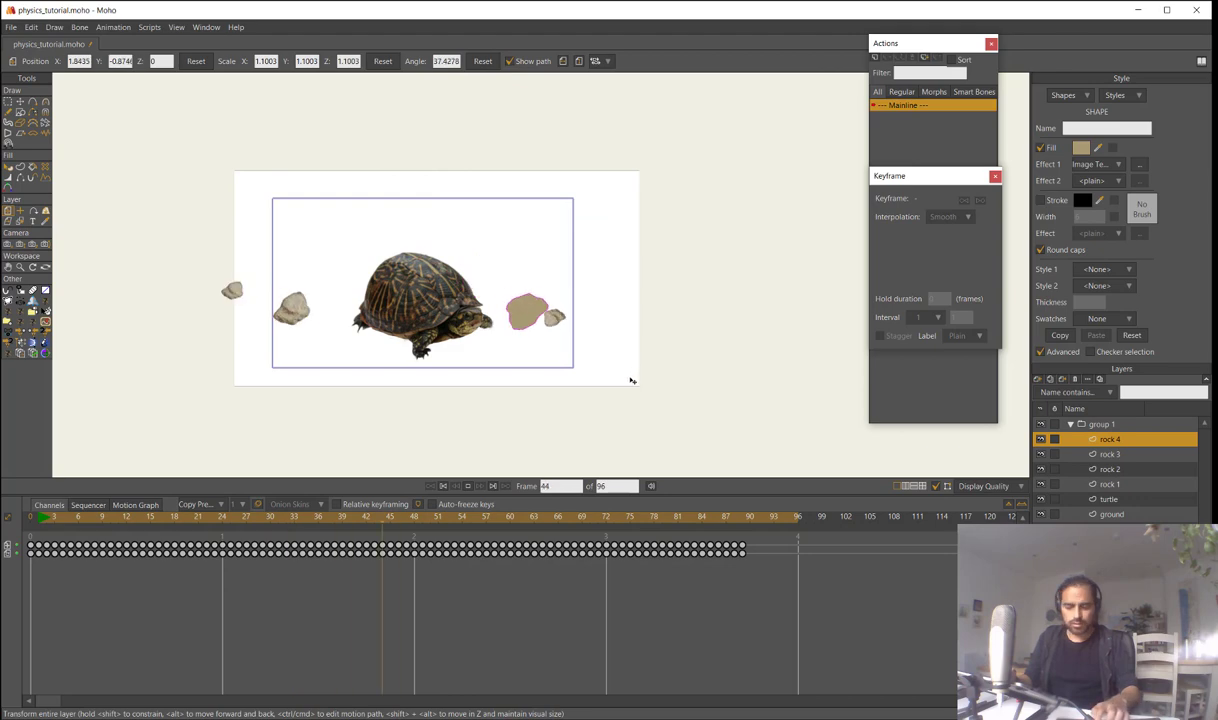
click(38, 520)
key(space)
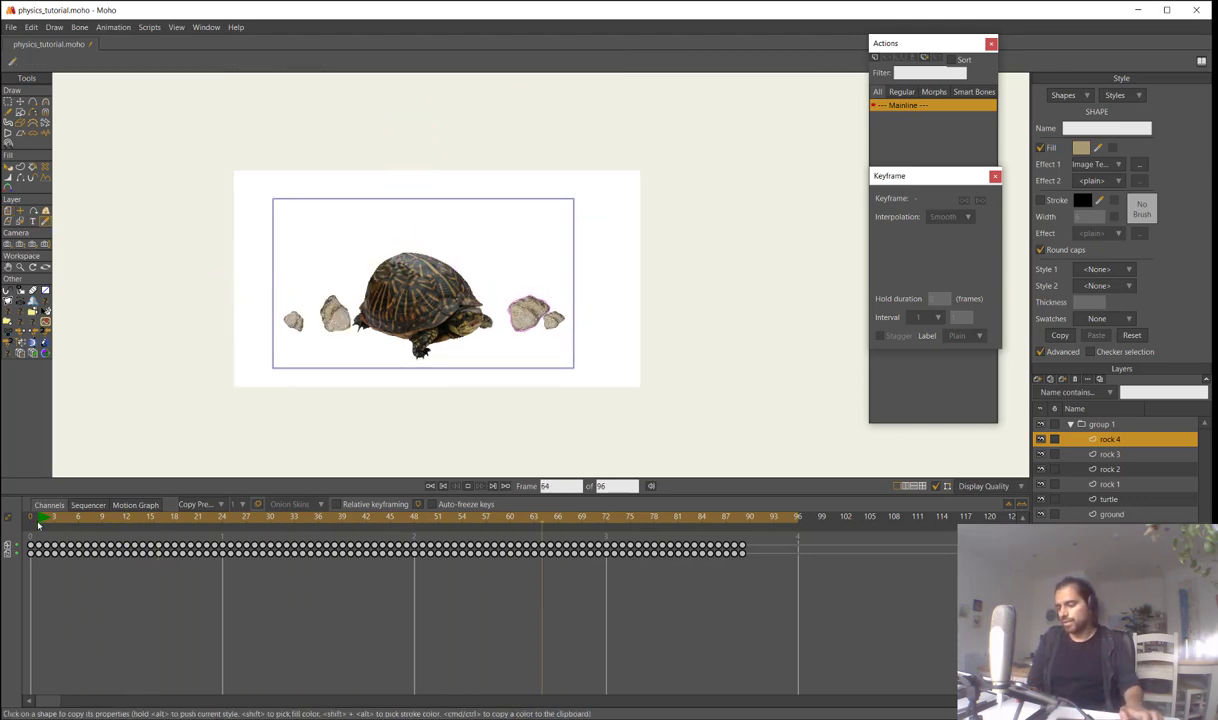
drag(46, 523, 2, 541)
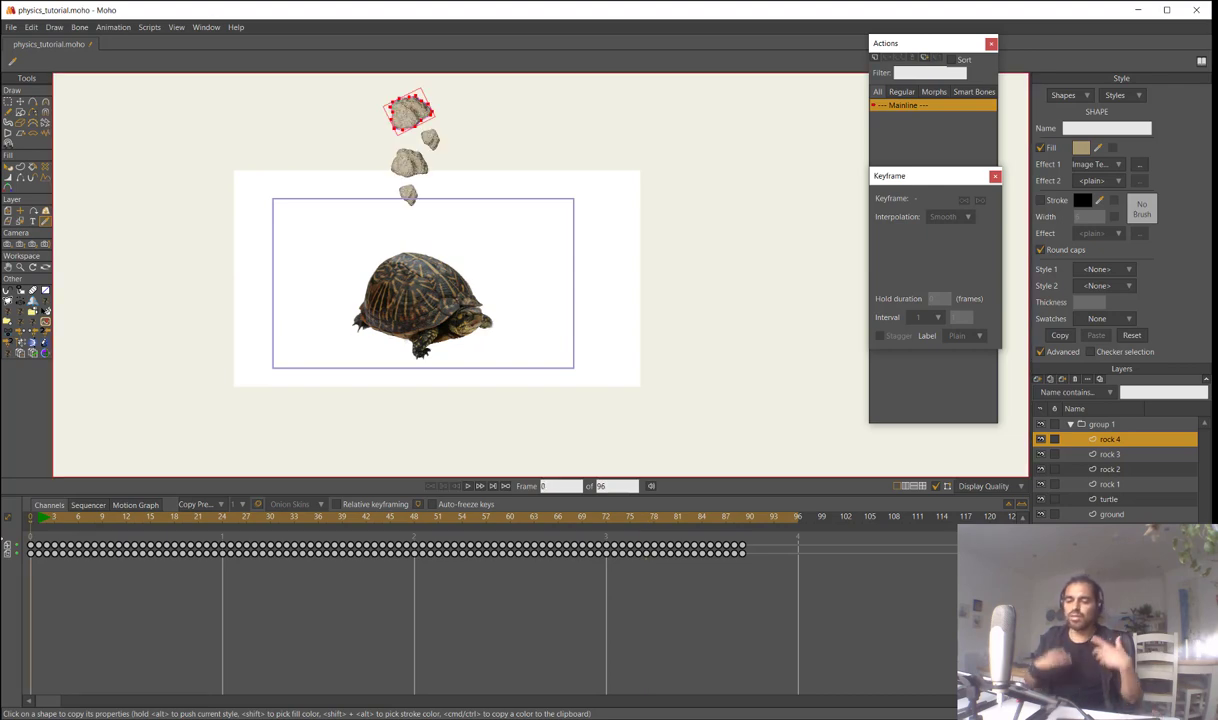
Duplicate group 1 and delete rock 2, rock 3 and rock 4 from the duplicate group
click(1070, 424)
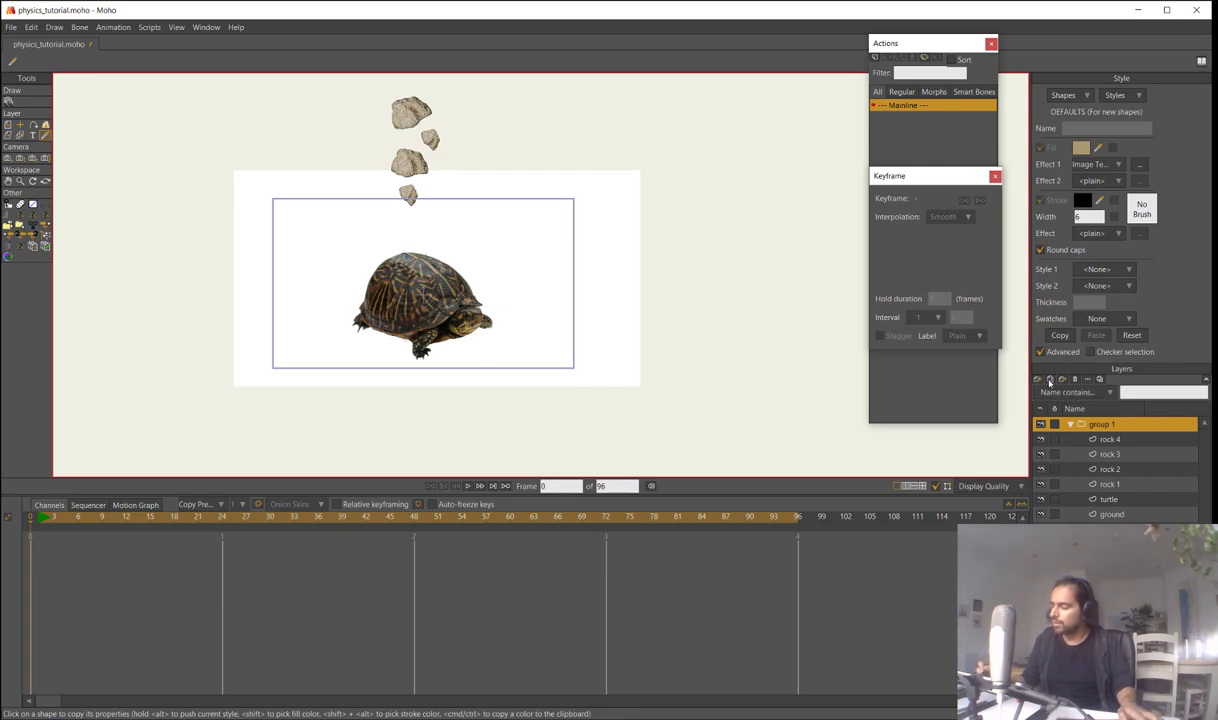
double_click(1101, 424)
click(1110, 440)
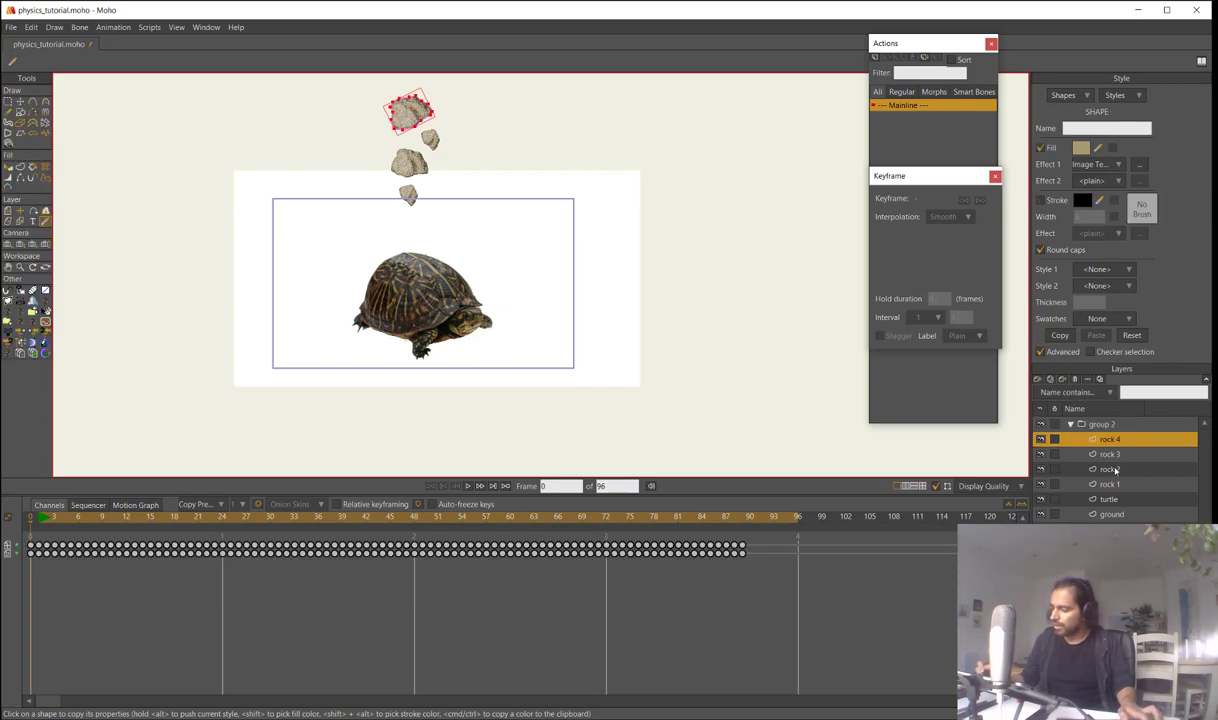
shift+click(1117, 469)
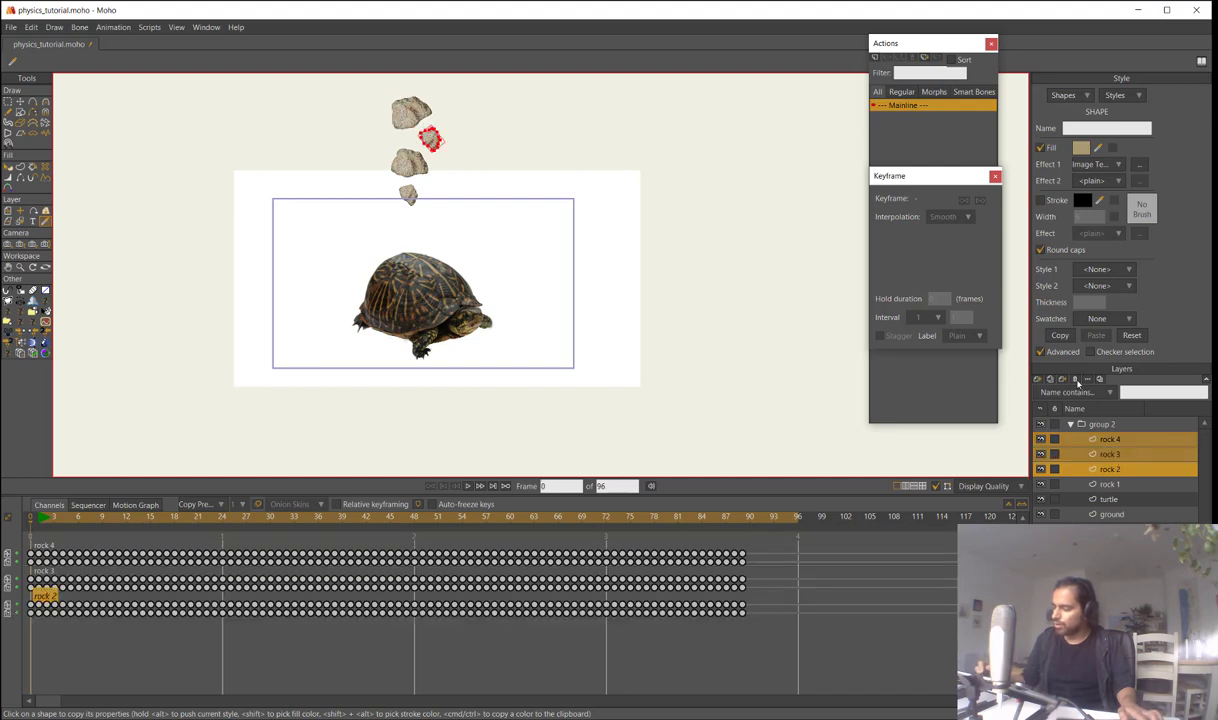
click(1075, 381)
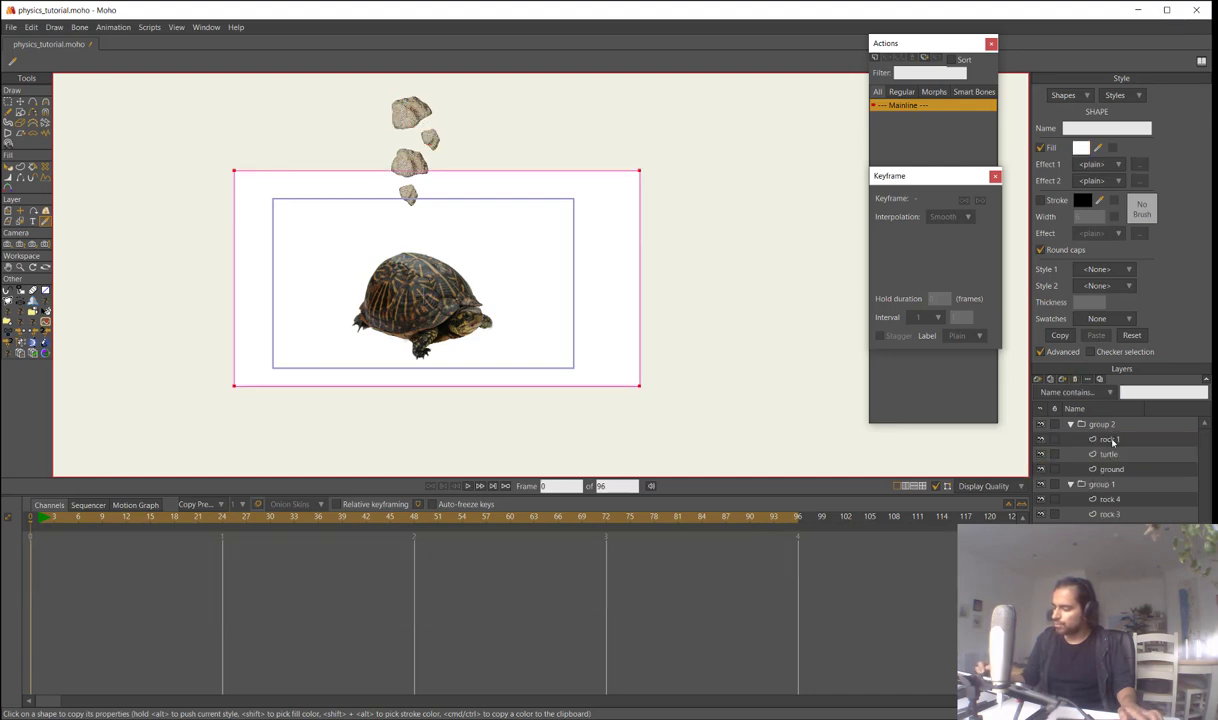
click(1041, 484)
click(1041, 484)
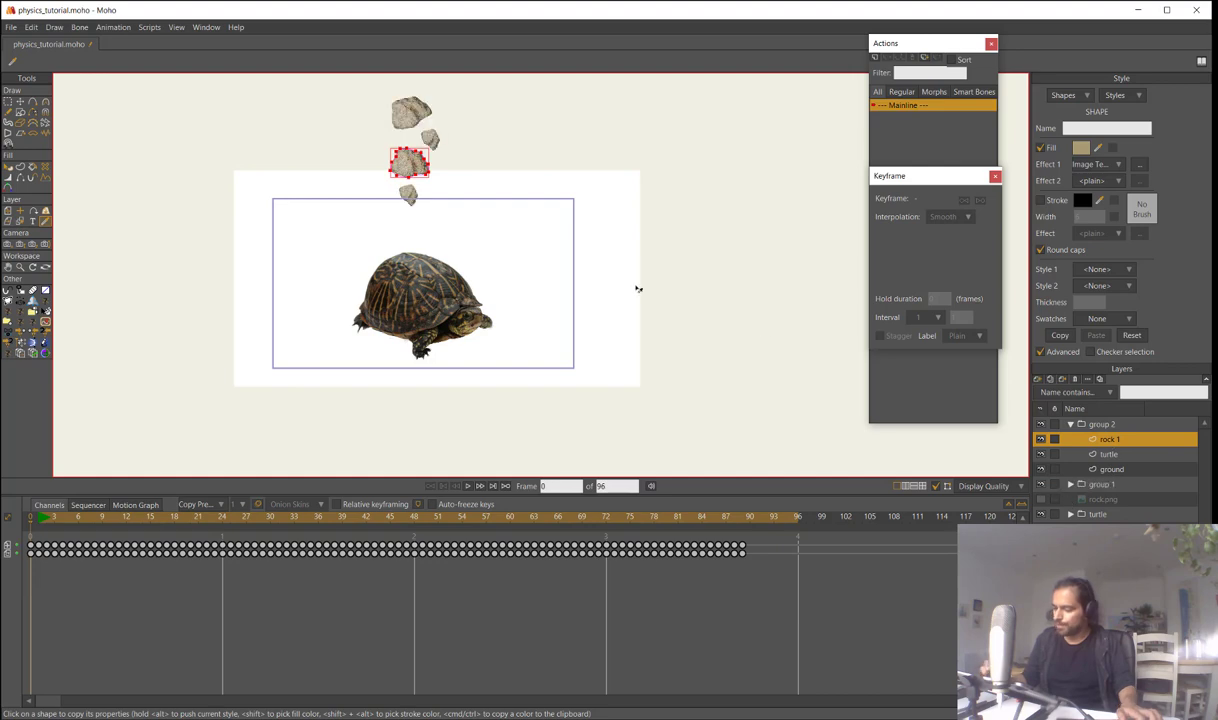
click(595, 266)
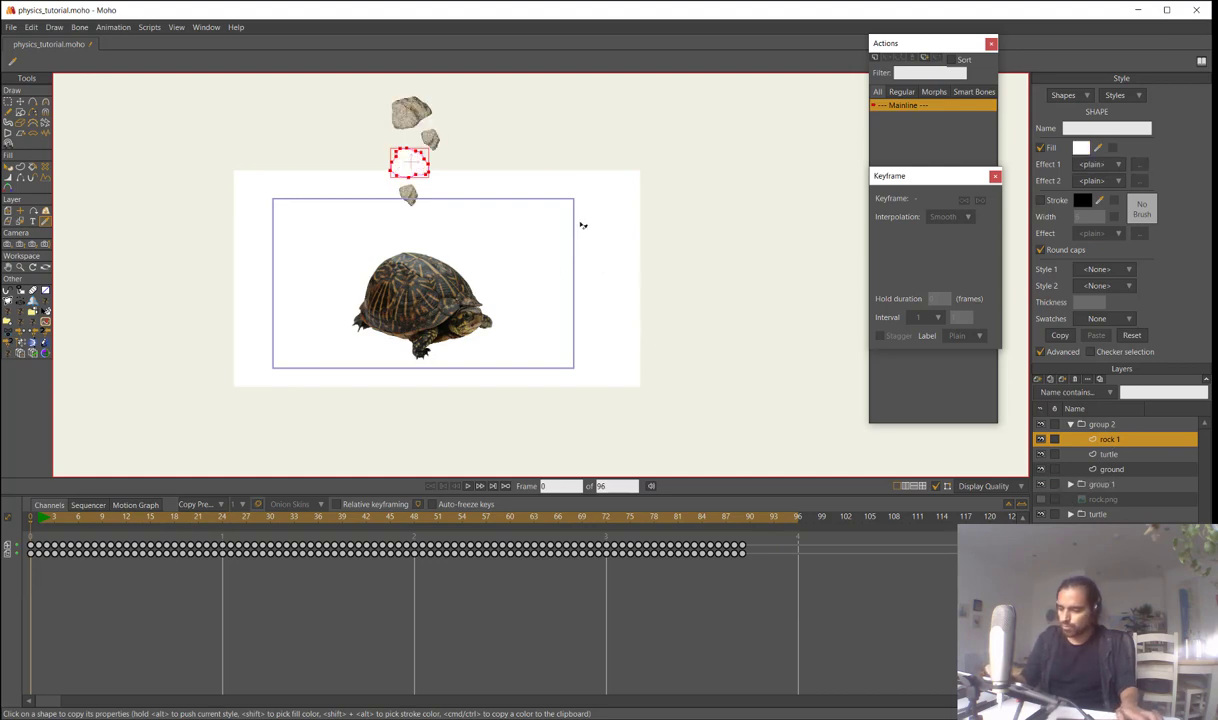
key(0)
drag(541, 196, 588, 221)
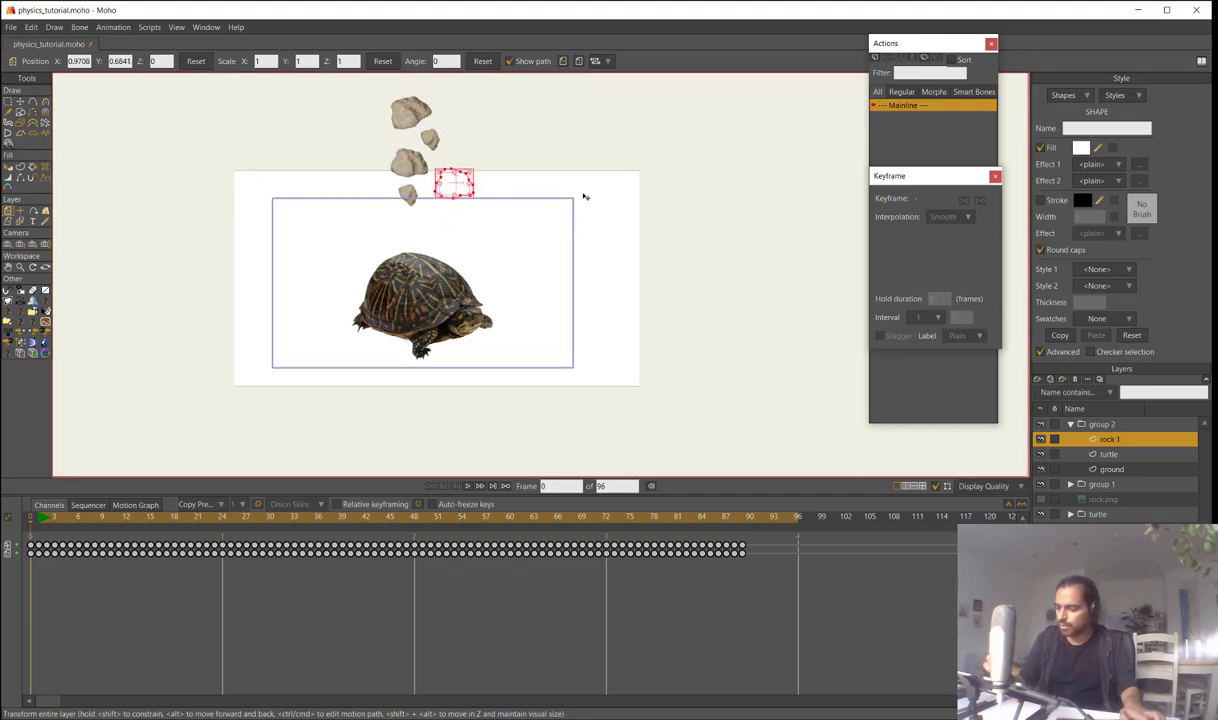
scroll(508, 212, up, 4)
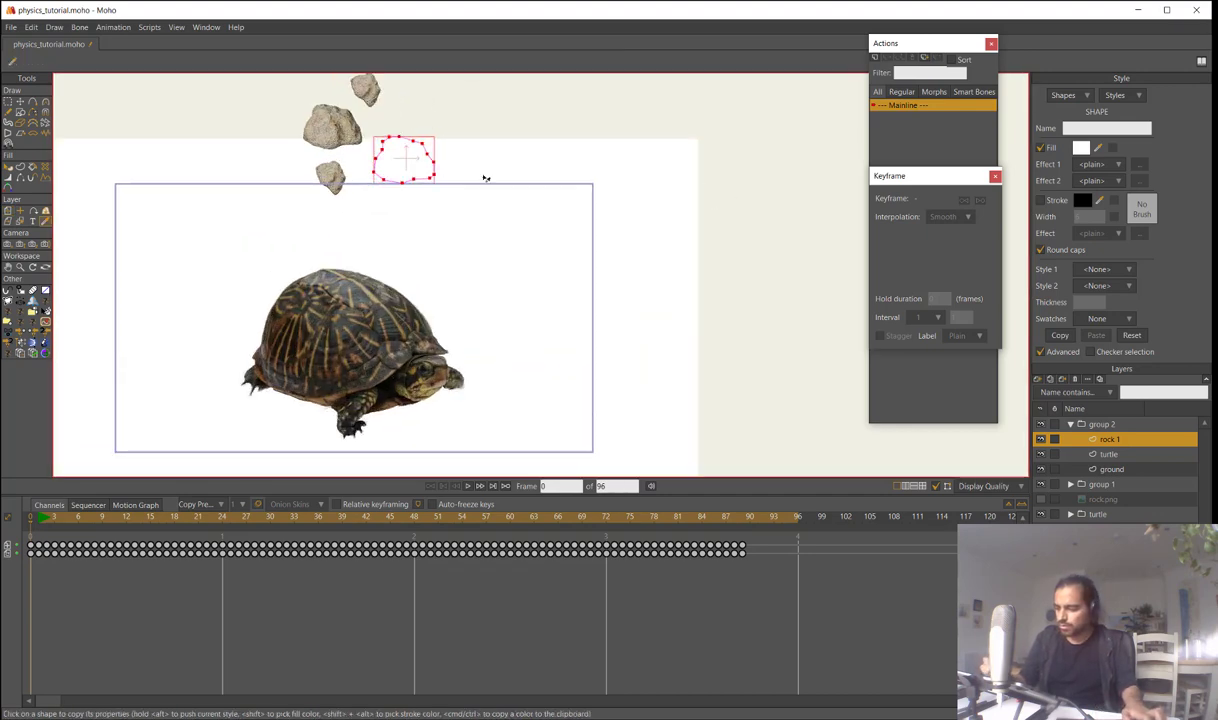
key(q)
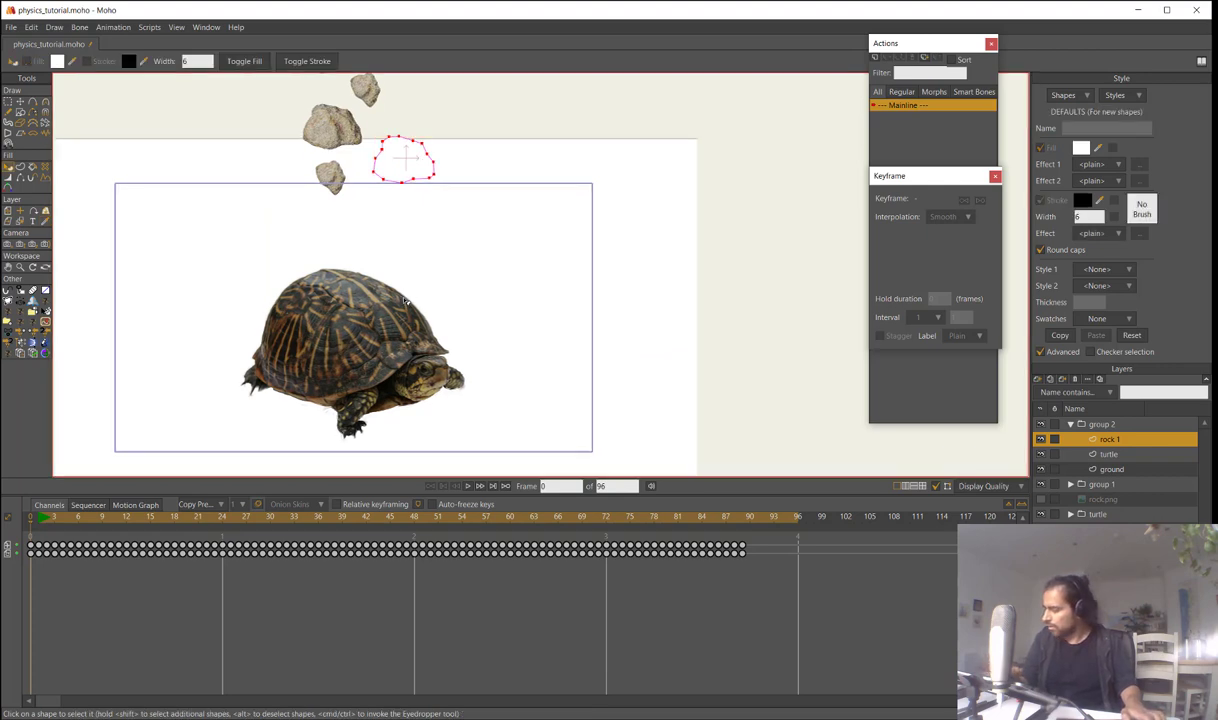
click(406, 162)
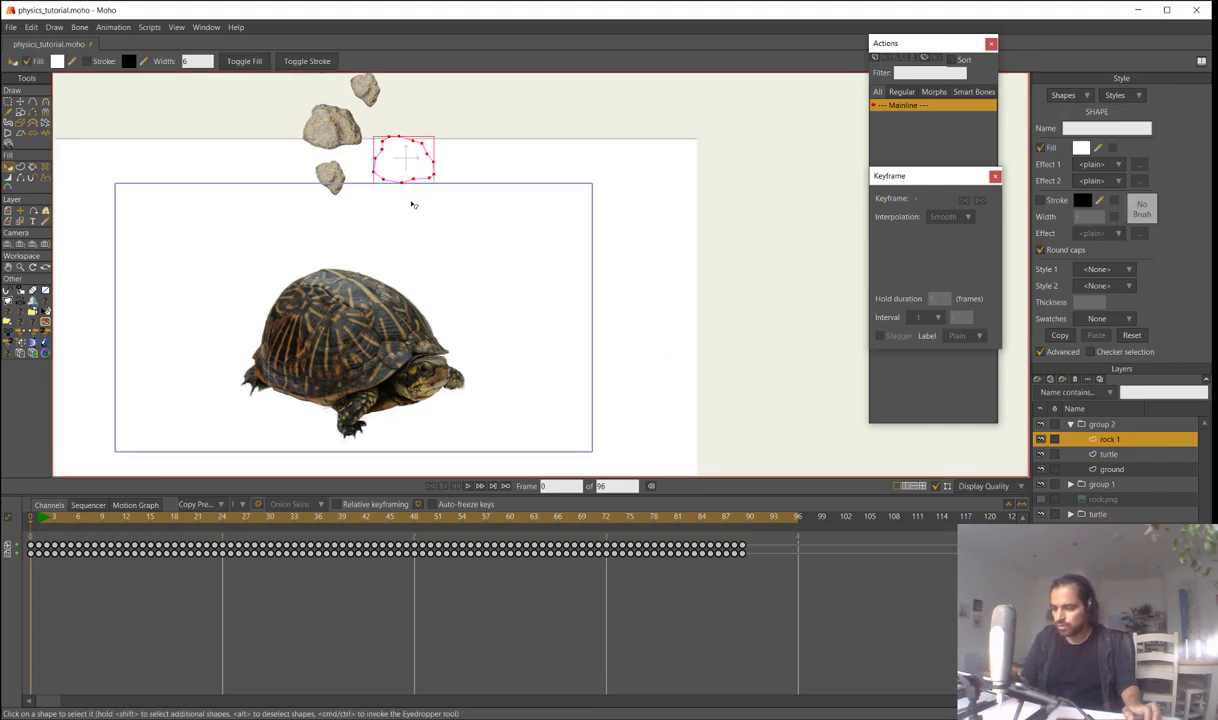
key(ctrl+z)
key(ctrl+z)
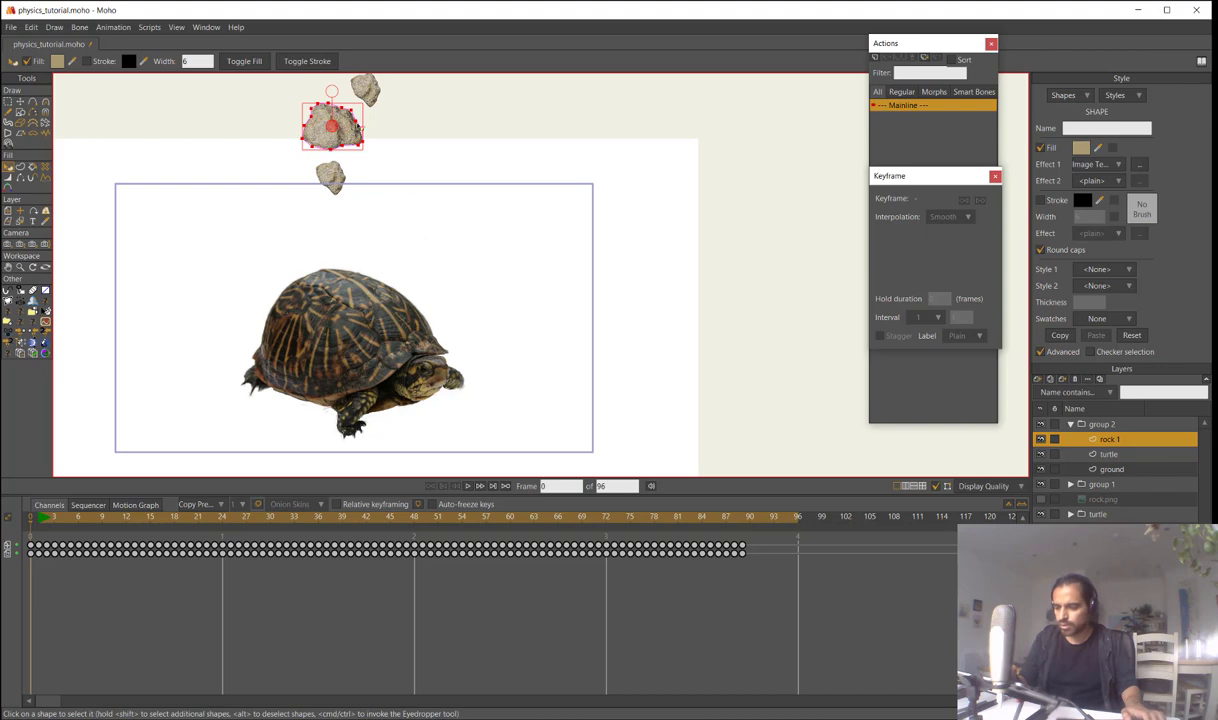
Move group 2's rock 1 down beside the lowest small rock, above the right side of the turtle's shell
key(m)
drag(424, 203, 490, 266)
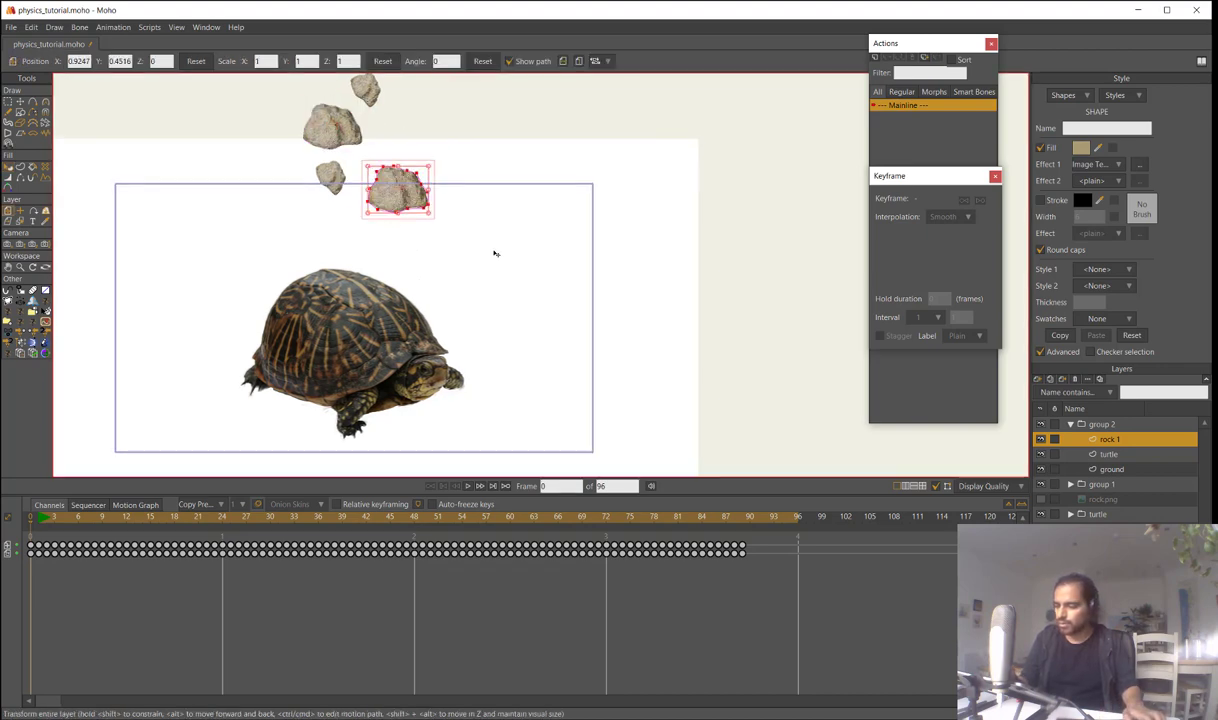
drag(592, 324, 594, 308)
Reshape group 2's turtle outline by moving its upper contour down and inward and lowering its base and side points
click(1108, 454)
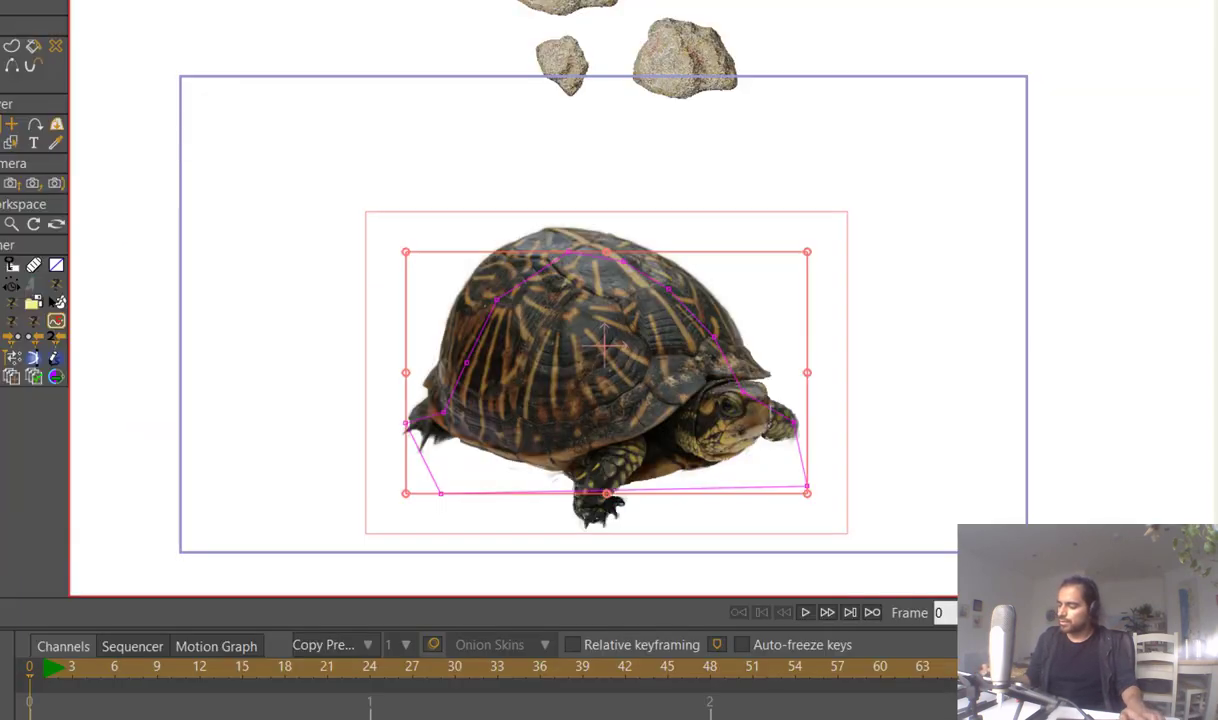
drag(497, 299, 521, 313)
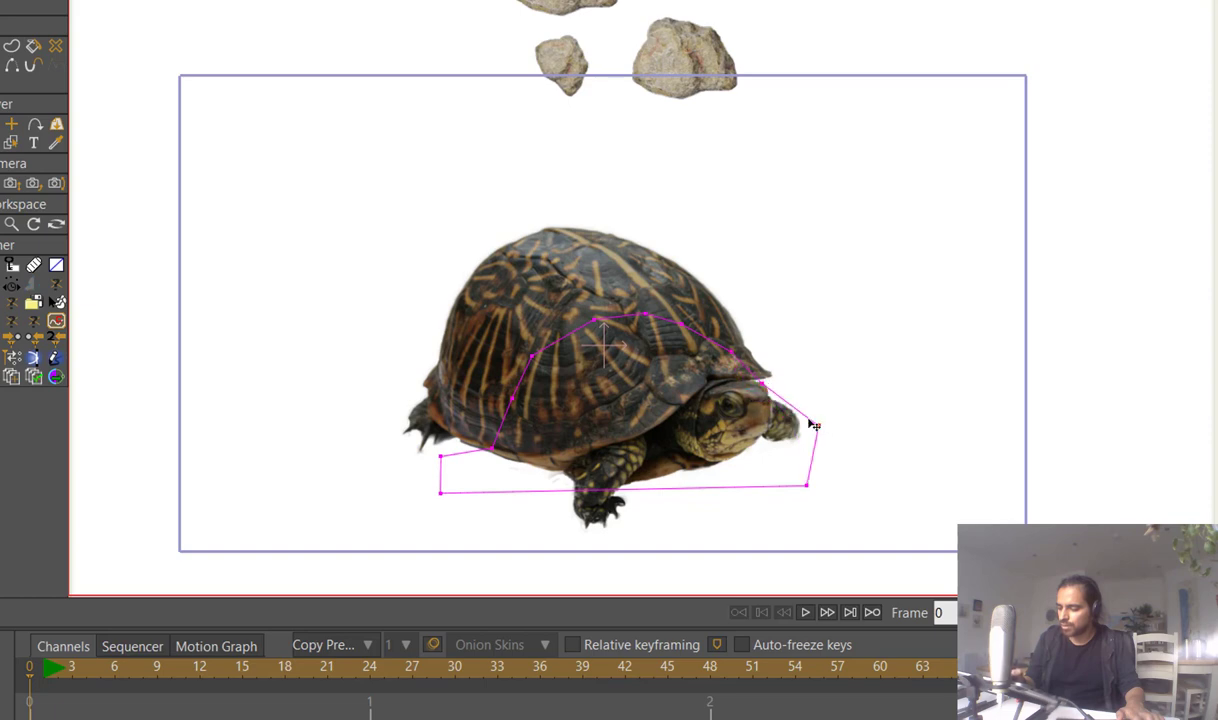
drag(806, 487, 800, 502)
drag(441, 494, 466, 528)
drag(441, 457, 460, 487)
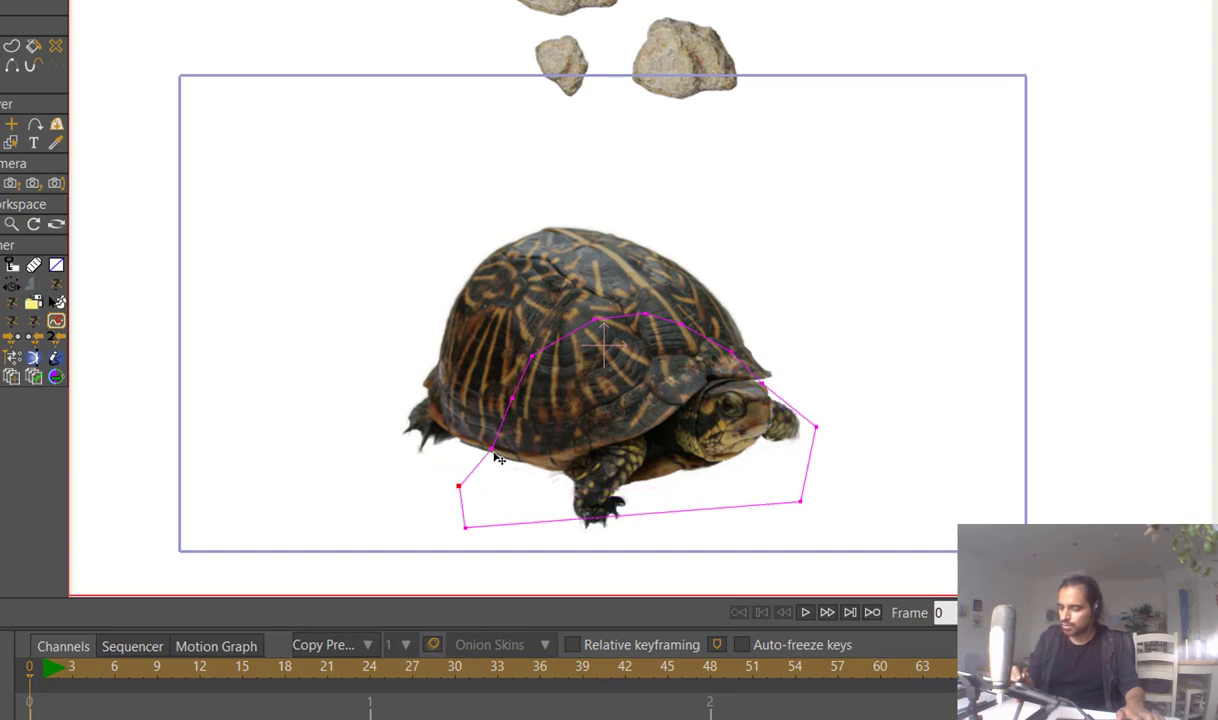
drag(816, 427, 787, 467)
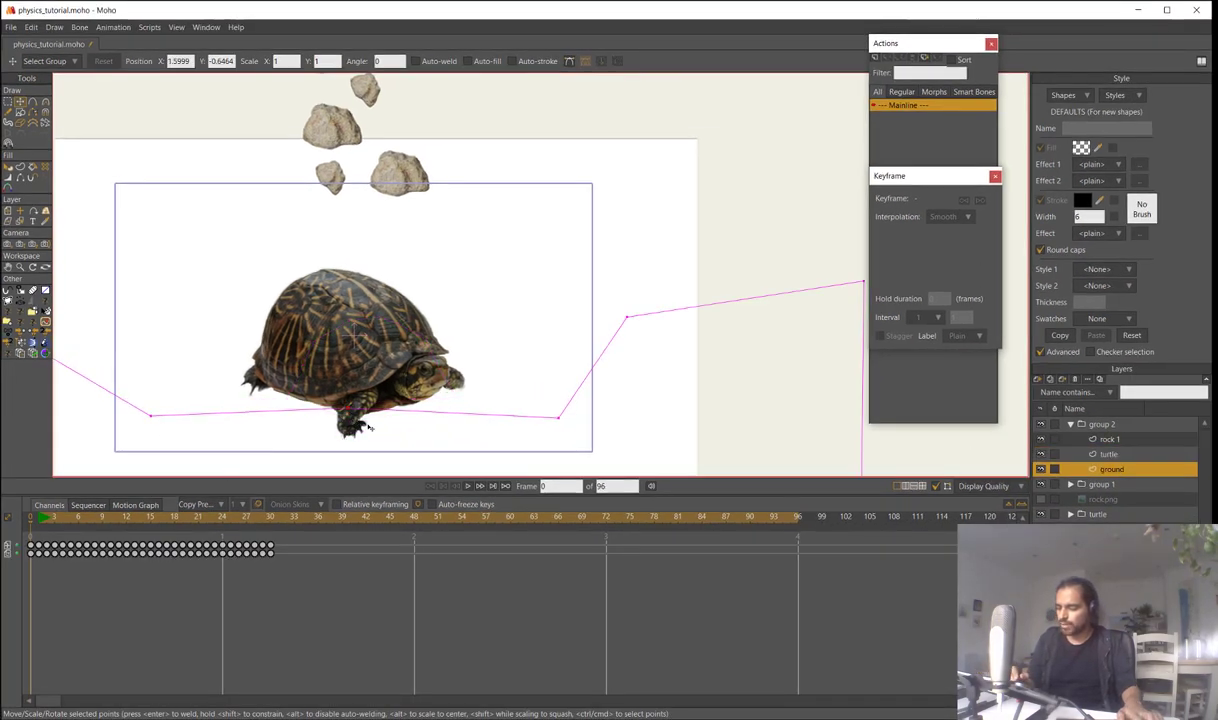
Reshape group 2's ground by lowering its inner points and both points of the right bank for a gentler slope
drag(355, 418, 356, 428)
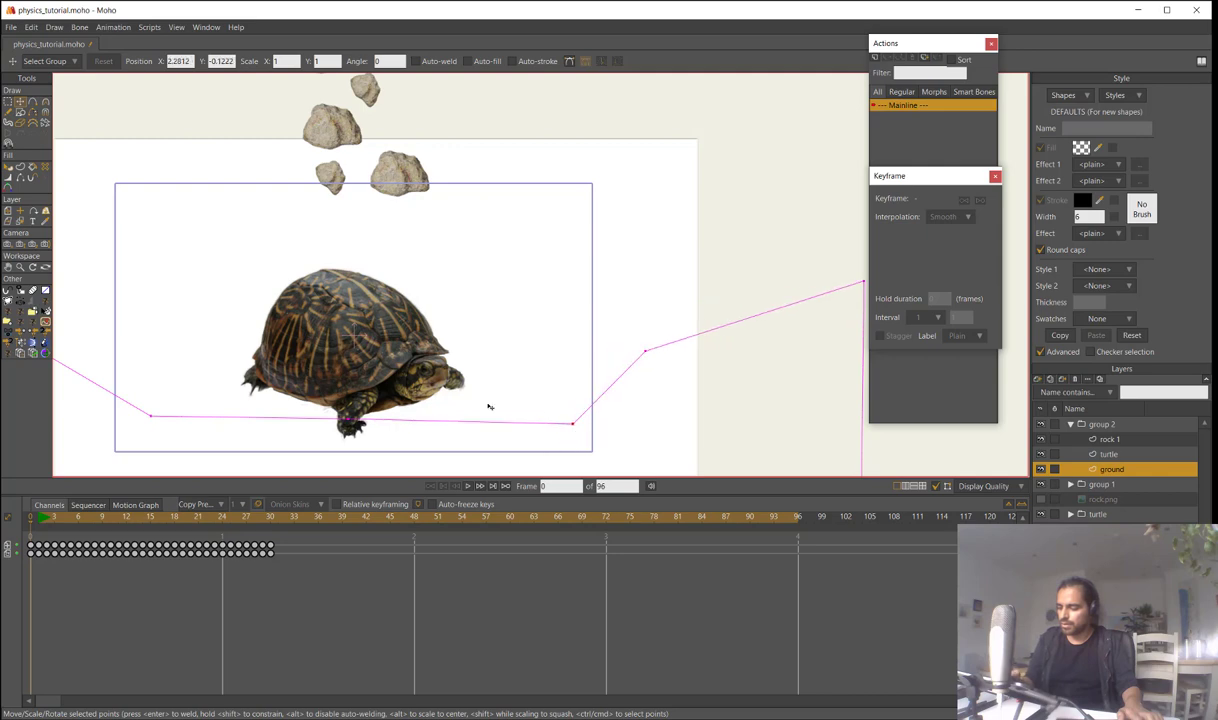
drag(199, 352, 353, 316)
scroll(168, 283, down, 1)
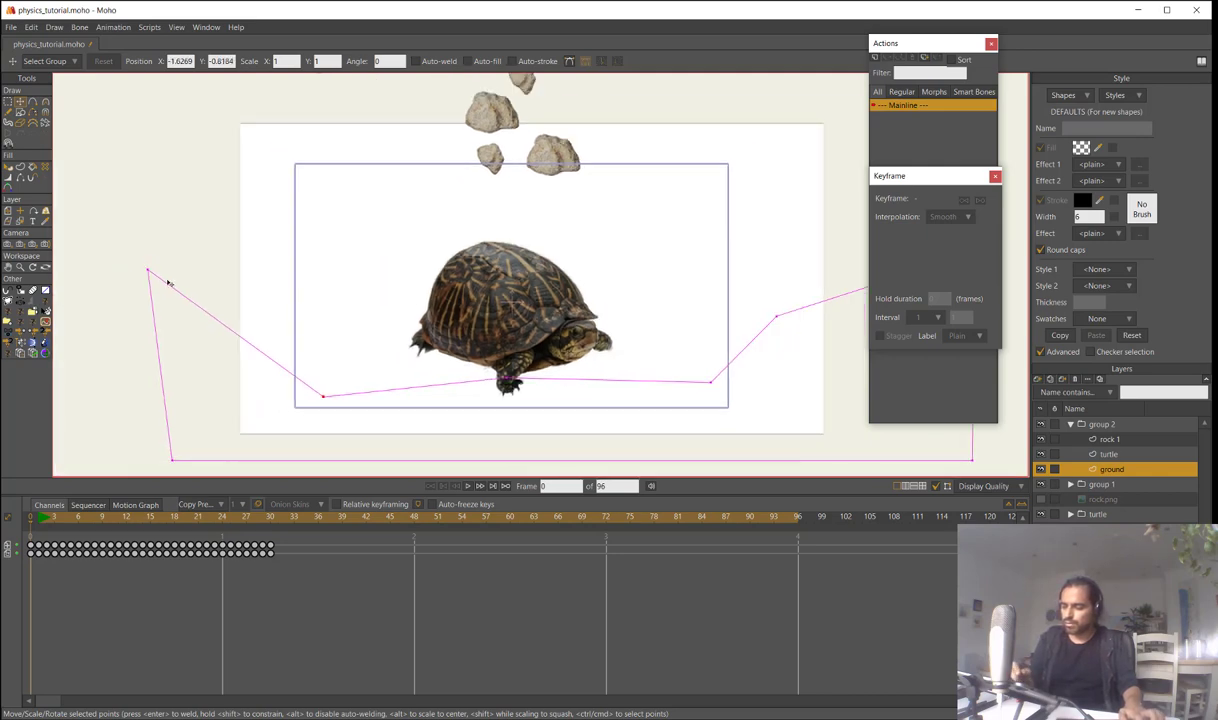
drag(834, 335, 688, 337)
drag(807, 287, 807, 300)
drag(629, 318, 631, 330)
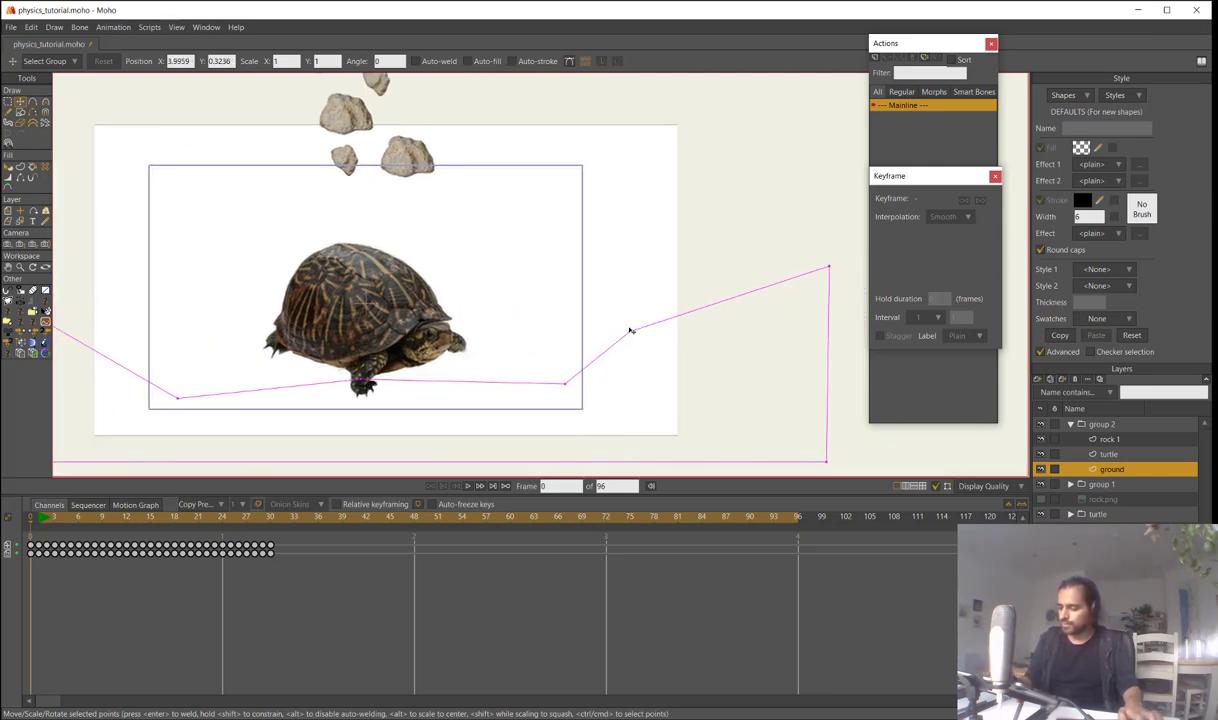
Play back group 2's simulation, then shift the two right-bank points of its ground left and up to form a steeper bank
click(1101, 424)
key(space)
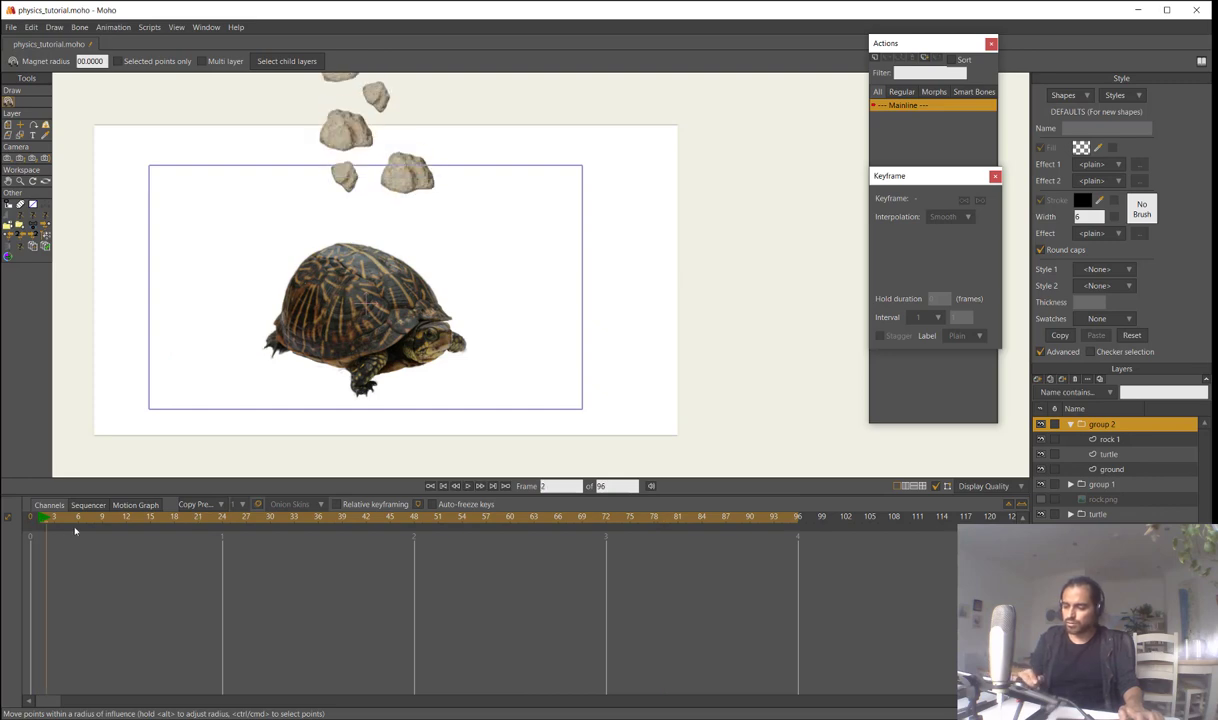
drag(319, 571, 6, 592)
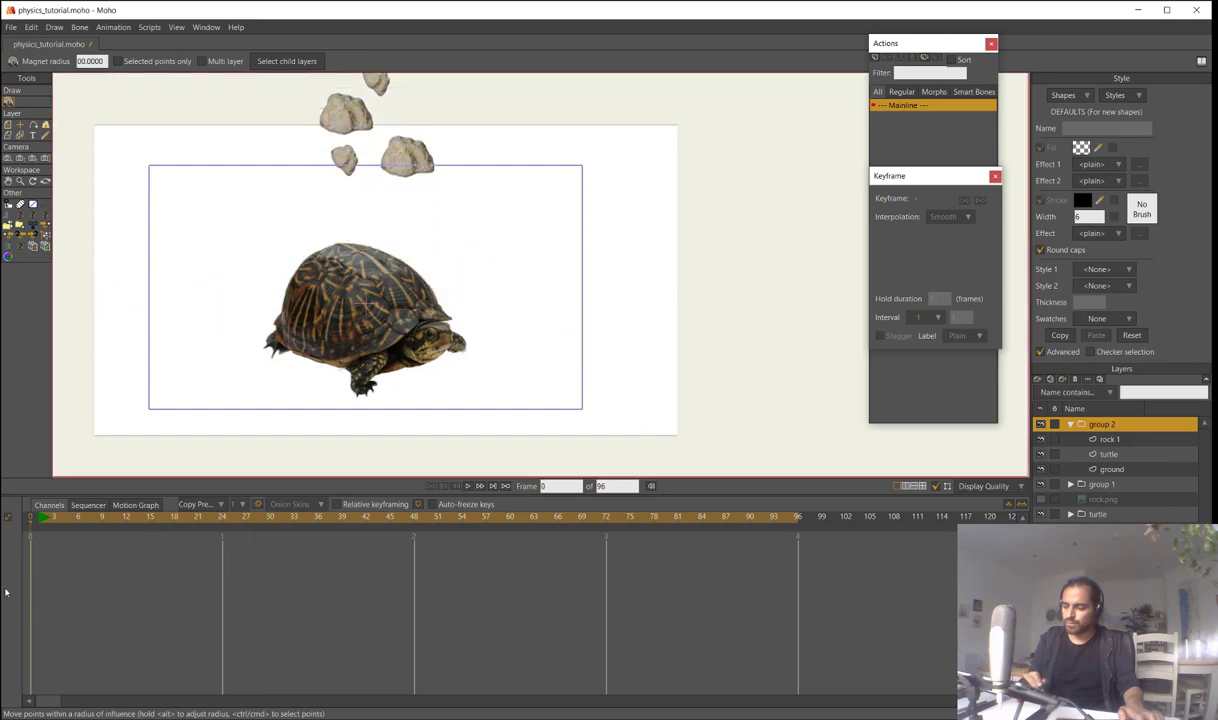
click(1110, 469)
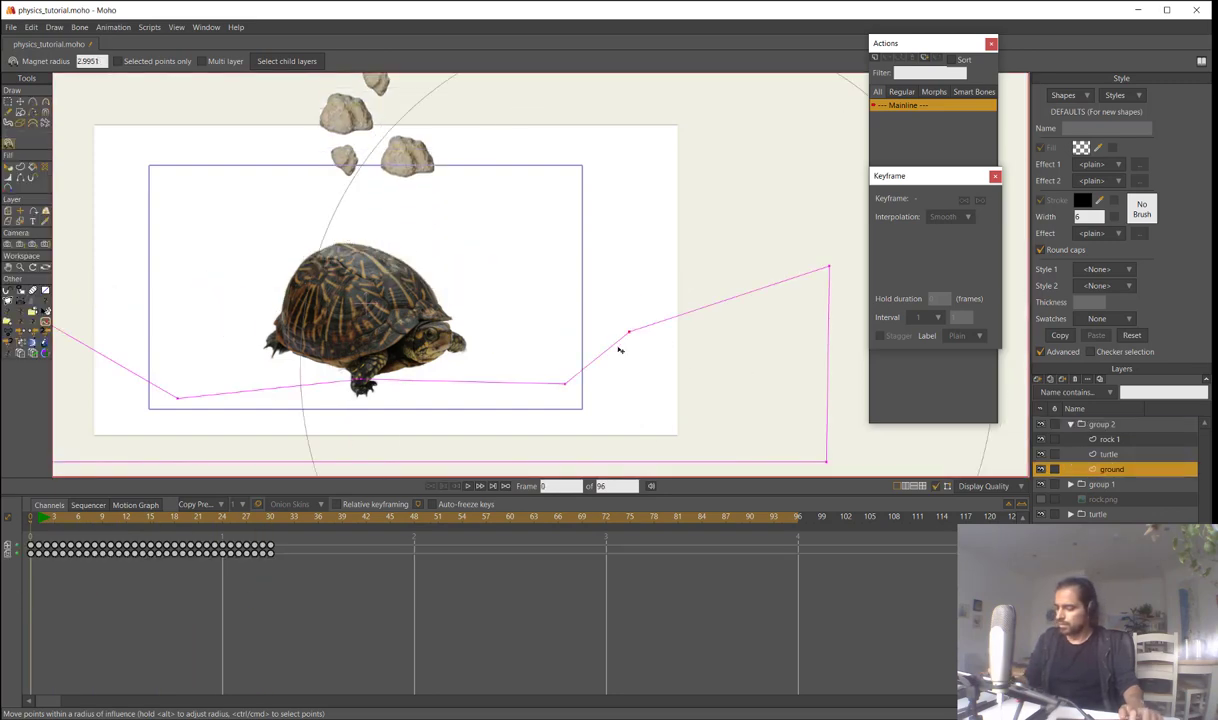
key(t)
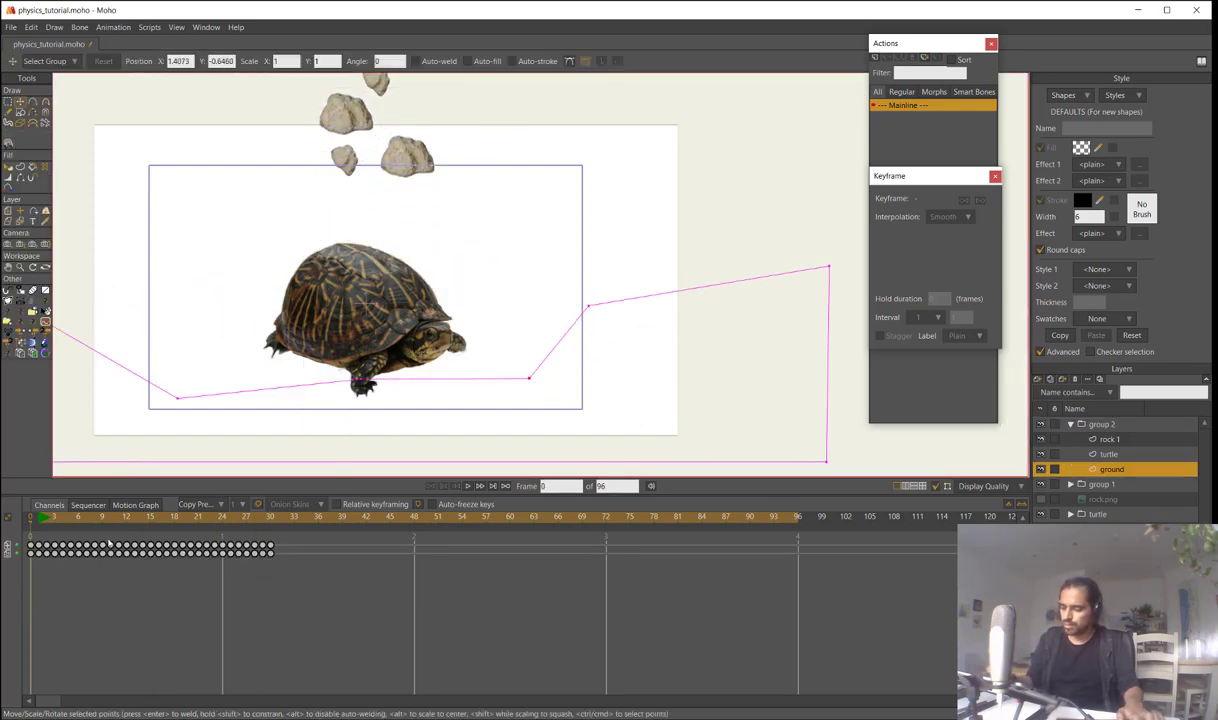
Duplicate group 2's rock 1 as rock 2 and rock 3 above the turtle, scale rock 3 to about 0.7, and play the simulation
click(1106, 440)
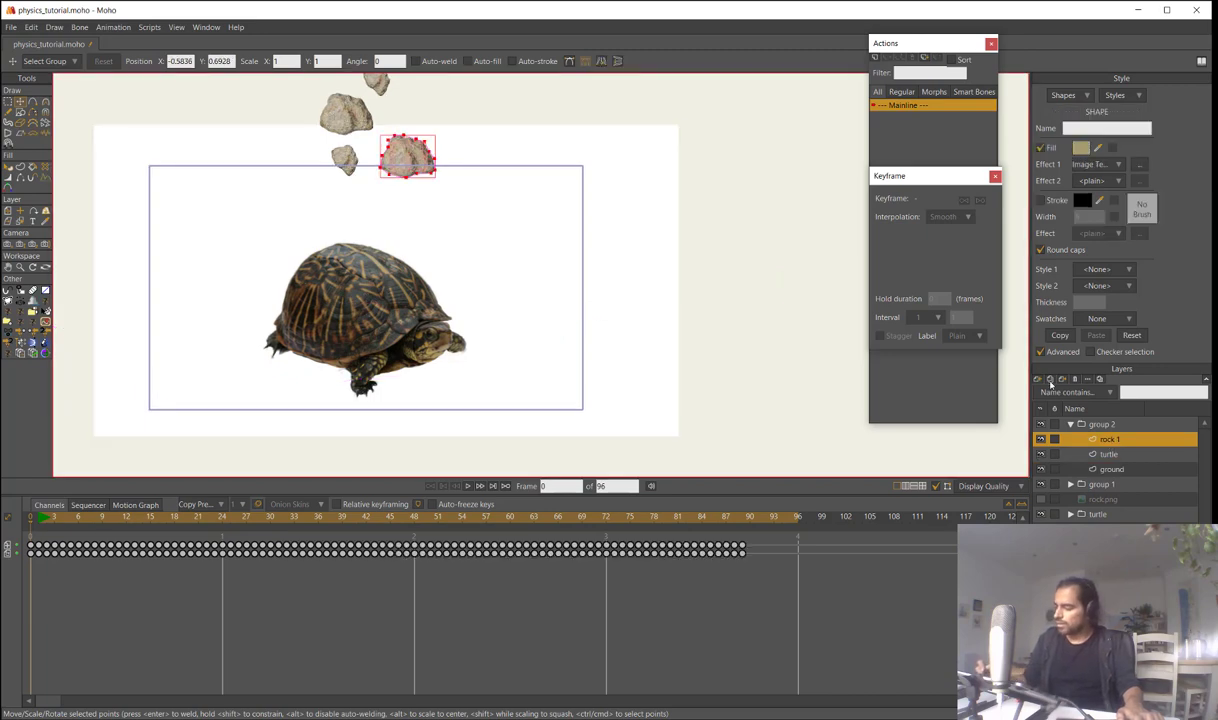
drag(626, 290, 563, 250)
key(m)
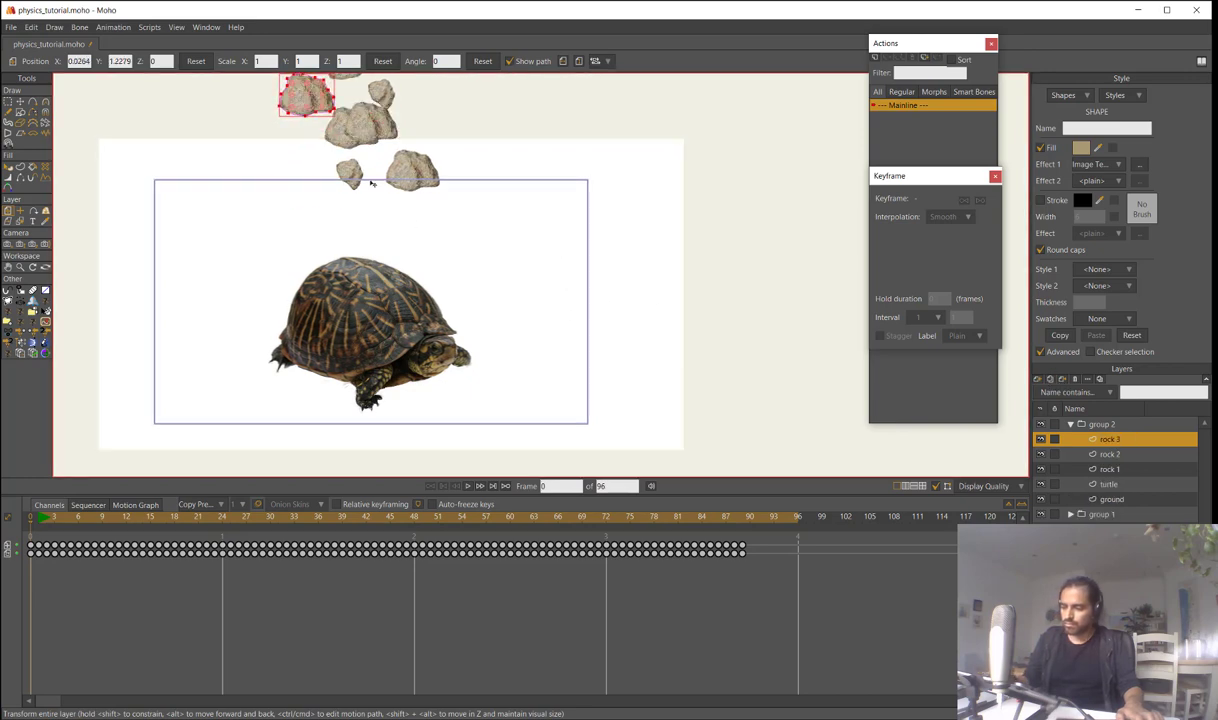
drag(333, 114, 320, 104)
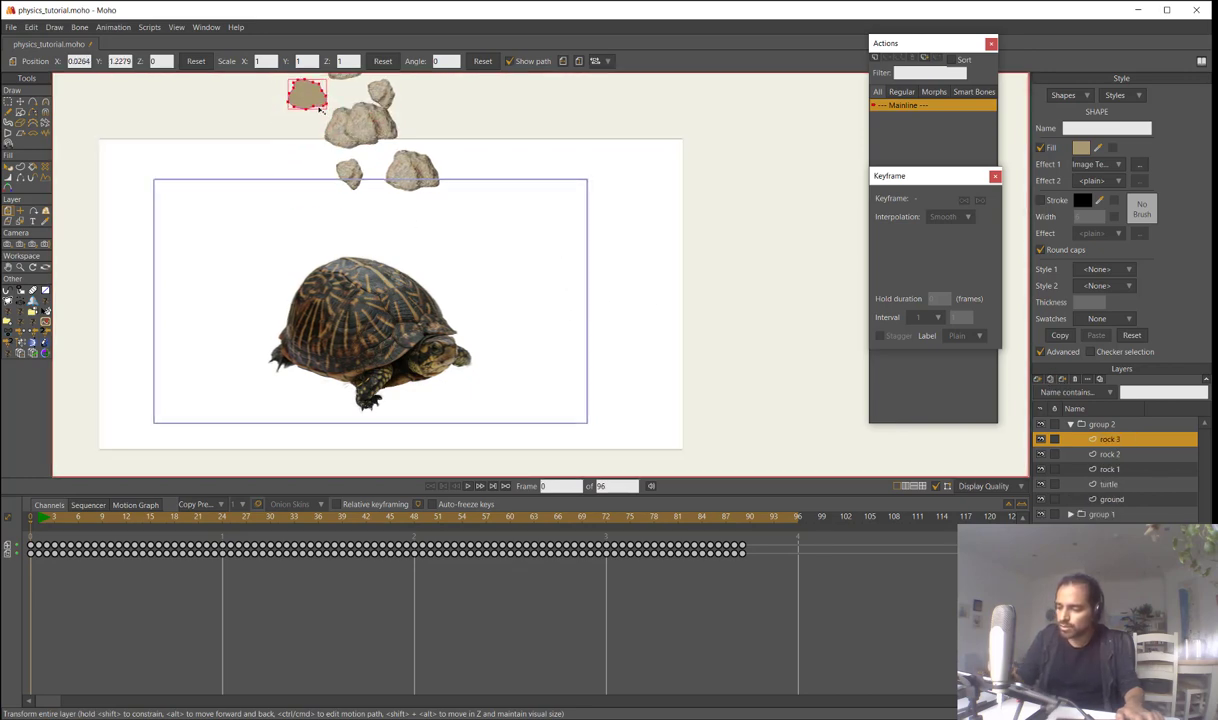
click(467, 485)
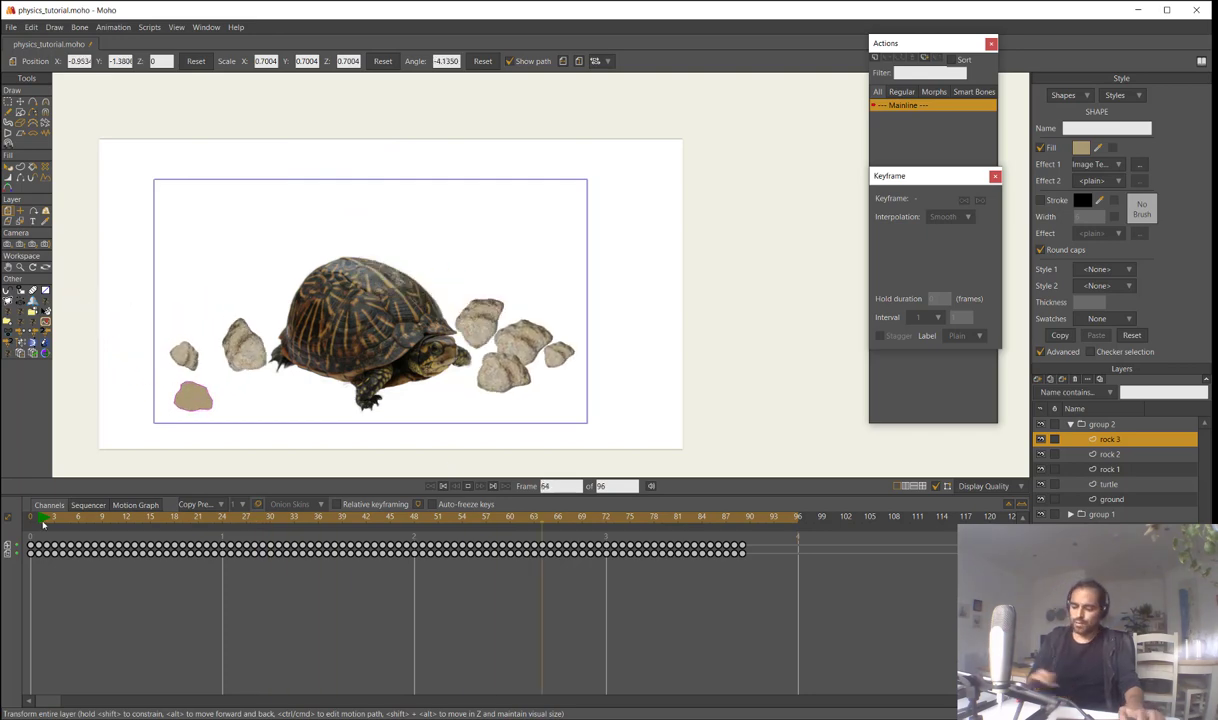
click(467, 485)
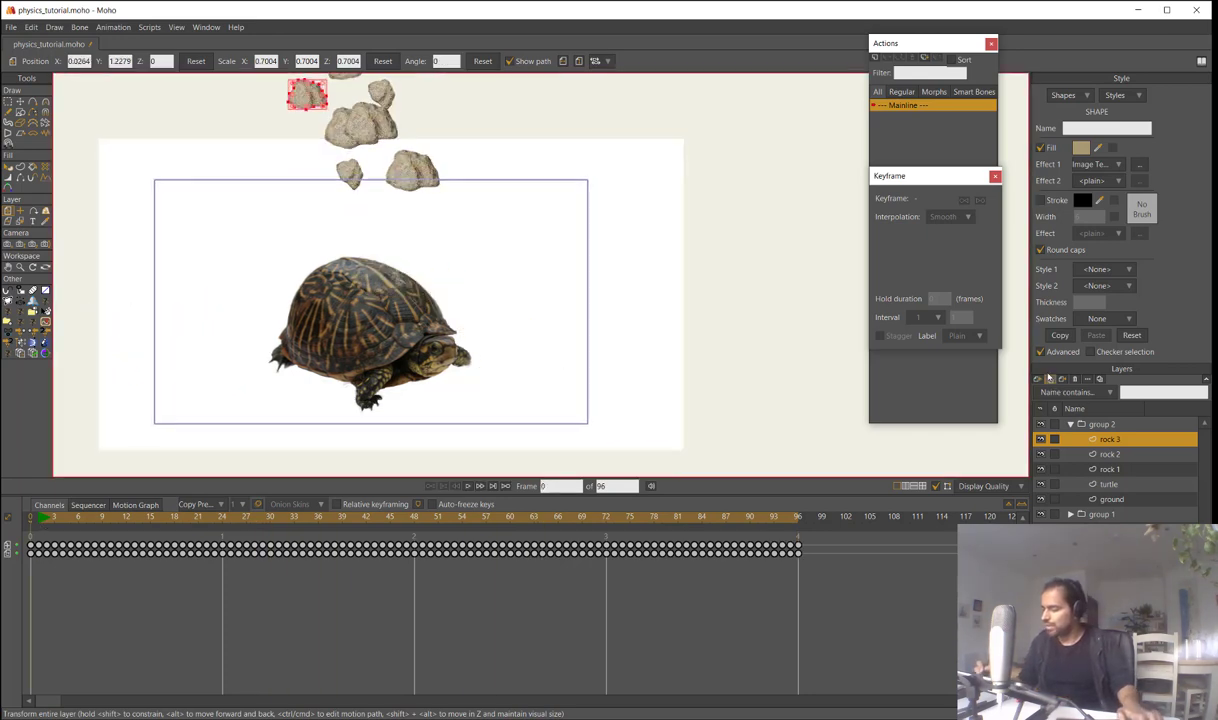
Duplicate rock 3 as rock 4, place it just left of the lowest small rock, and play the simulation from the start
key(space)
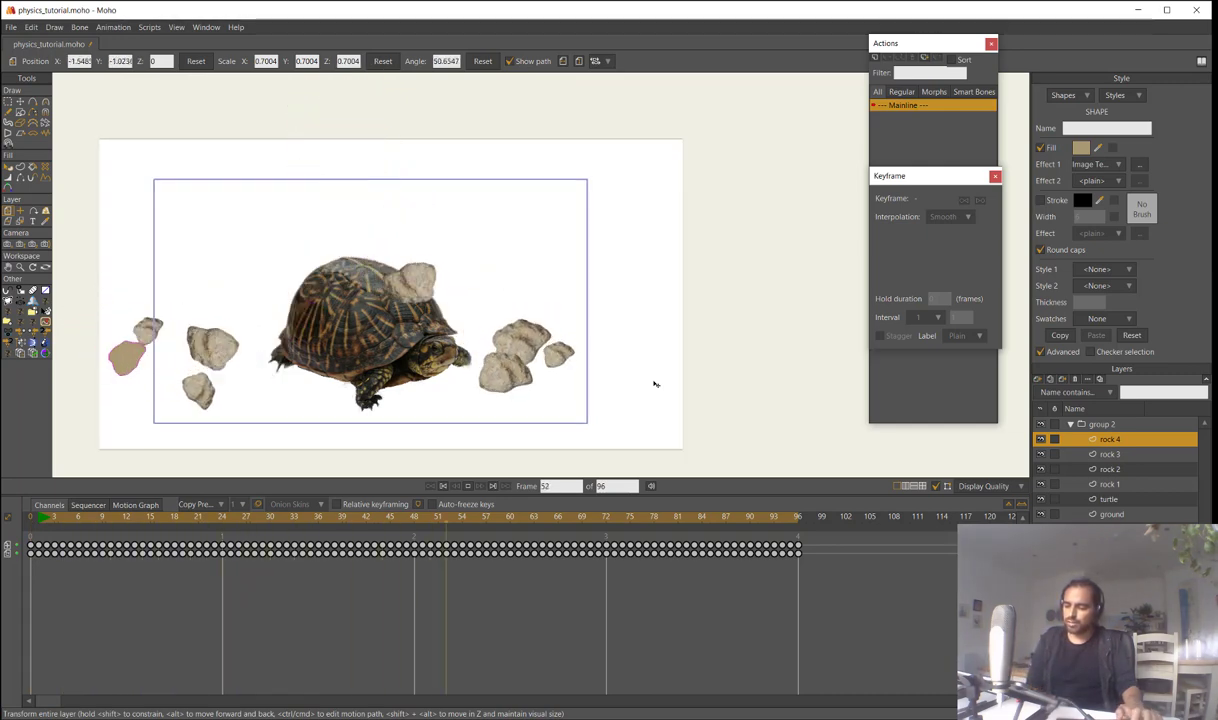
key(space)
key(d)
click(28, 522)
key(space)
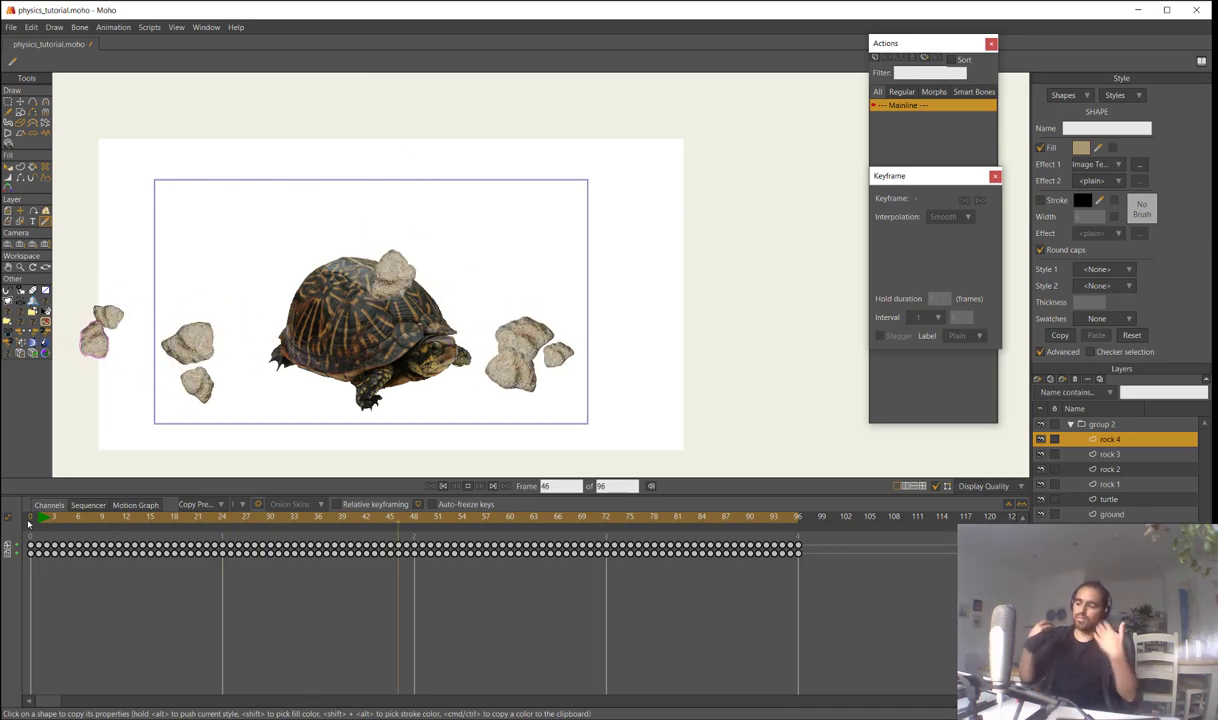
click(28, 523)
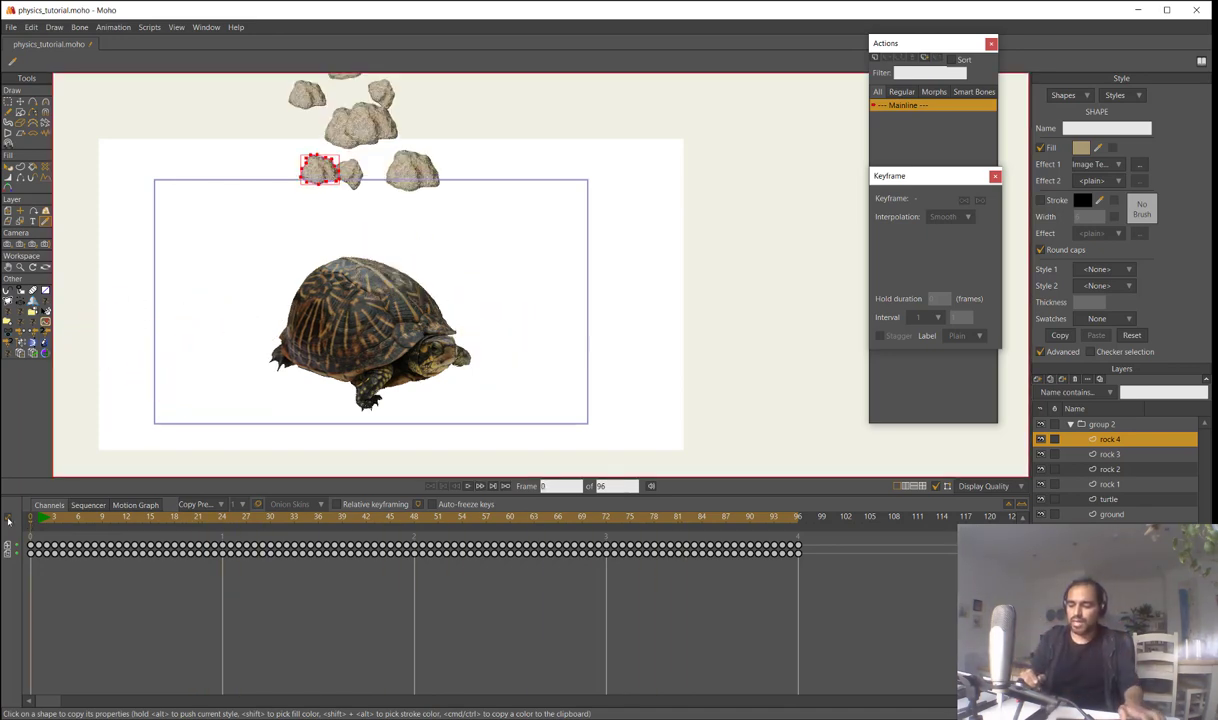
Duplicate group 2 as group 3 and place it beneath the turtle layer, just above the white background layer
click(1091, 425)
click(1049, 381)
click(1085, 428)
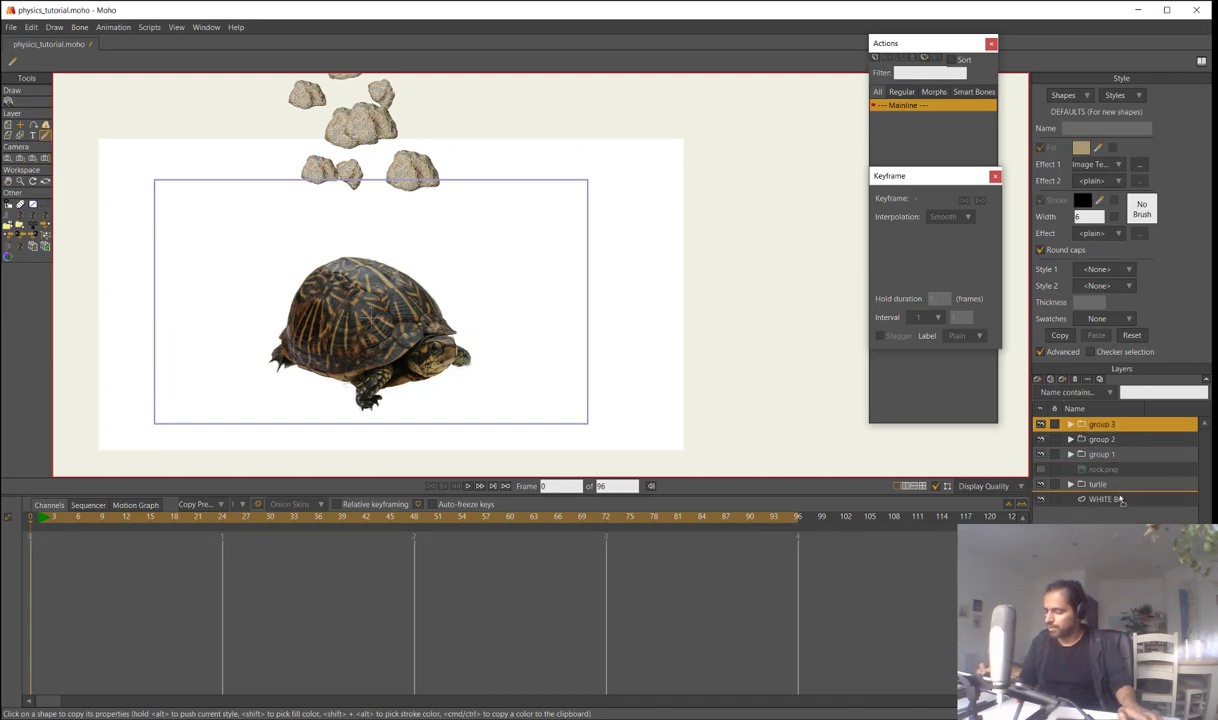
drag(1120, 500, 1116, 501)
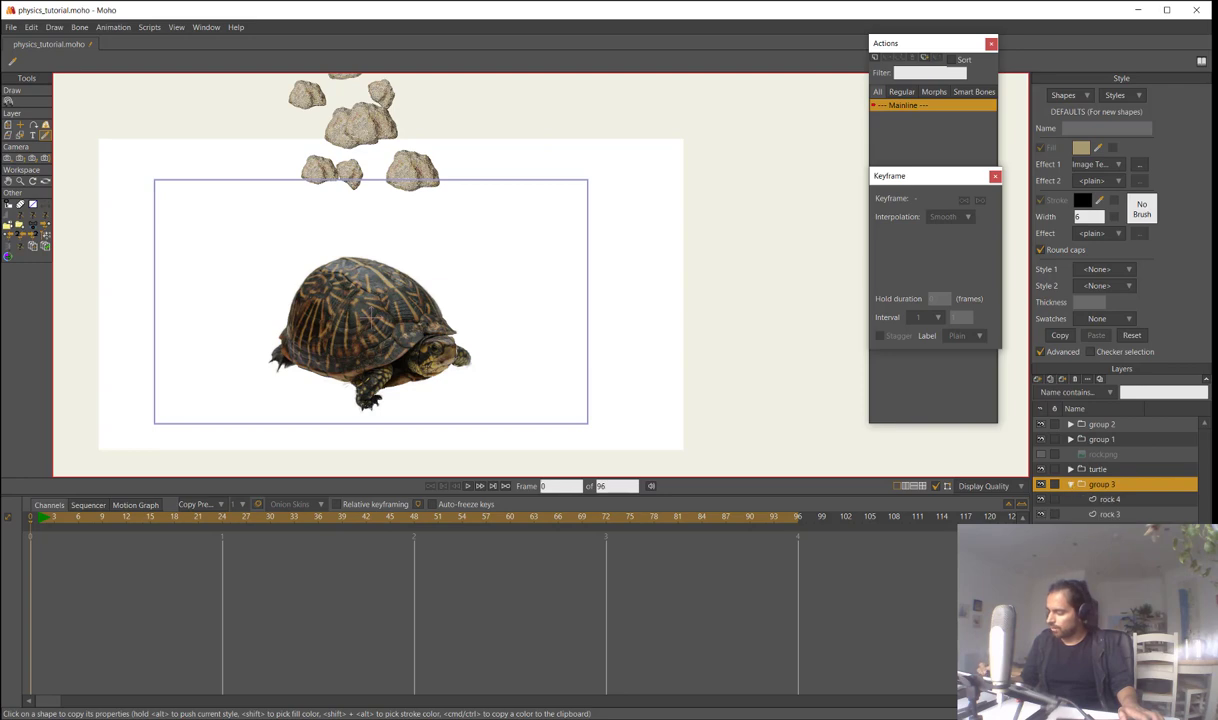
Move group 3's whole turtle outline up and left, and raise its whole ground shape to the turtle's mid-height
click(1110, 559)
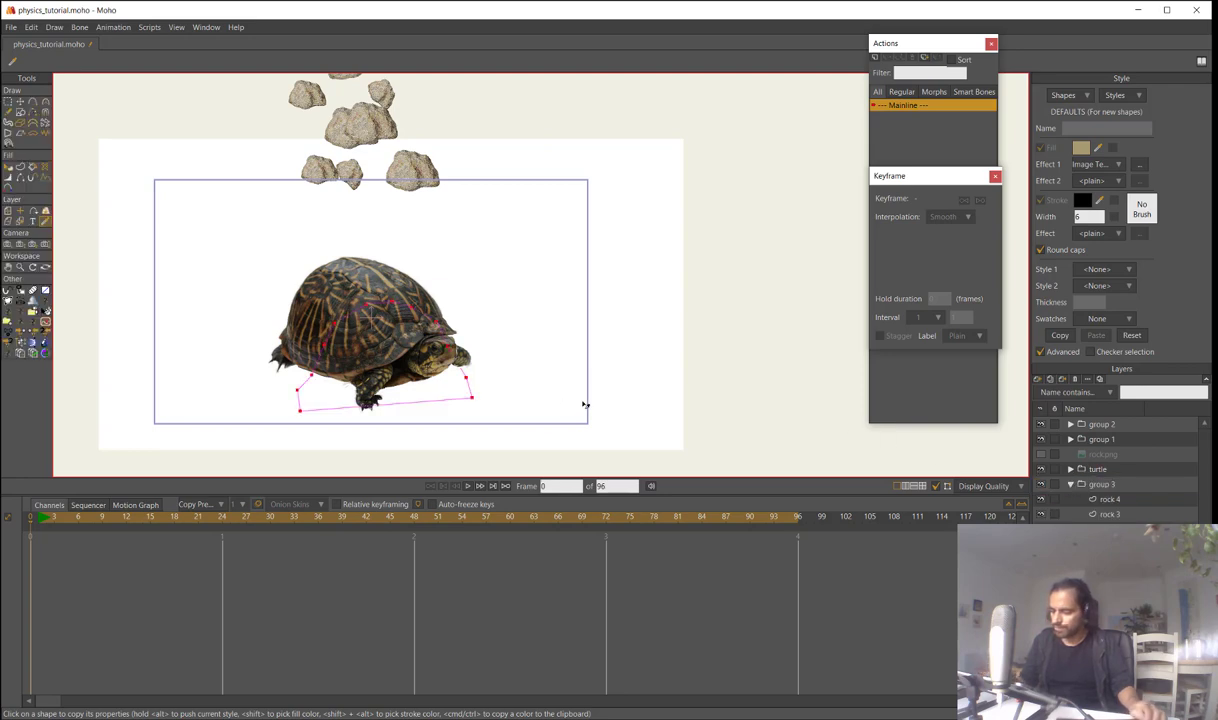
key(t)
drag(576, 402, 548, 380)
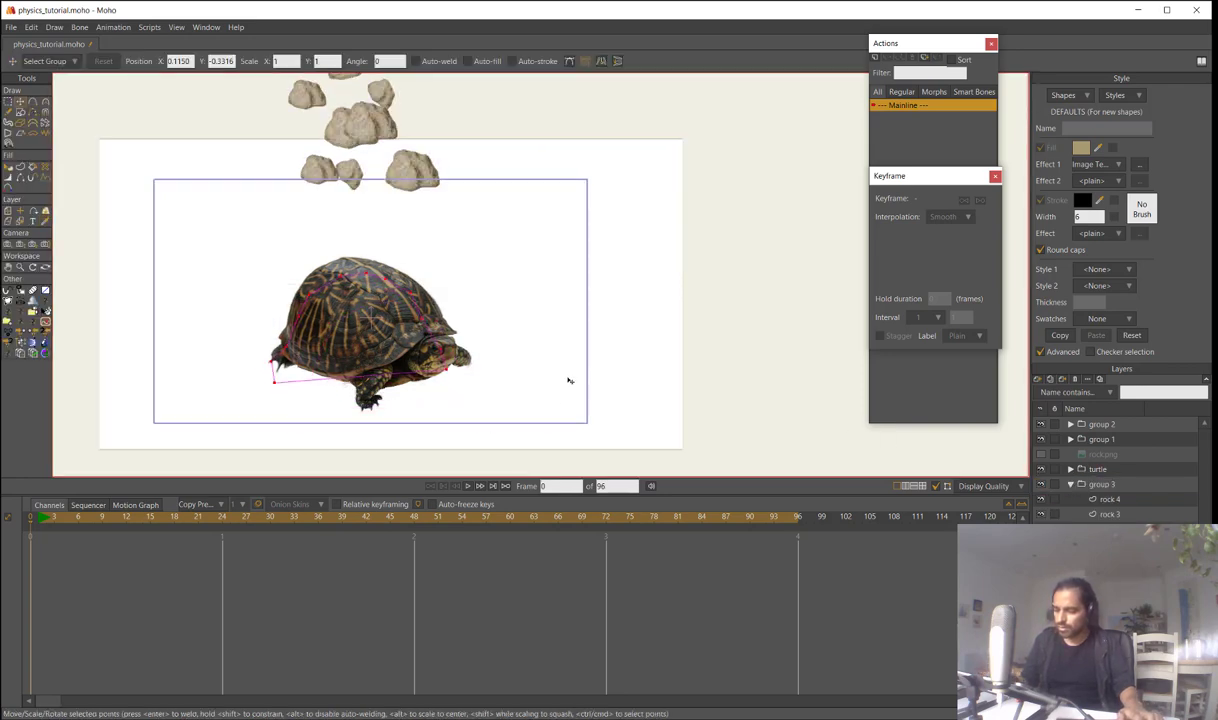
click(1110, 574)
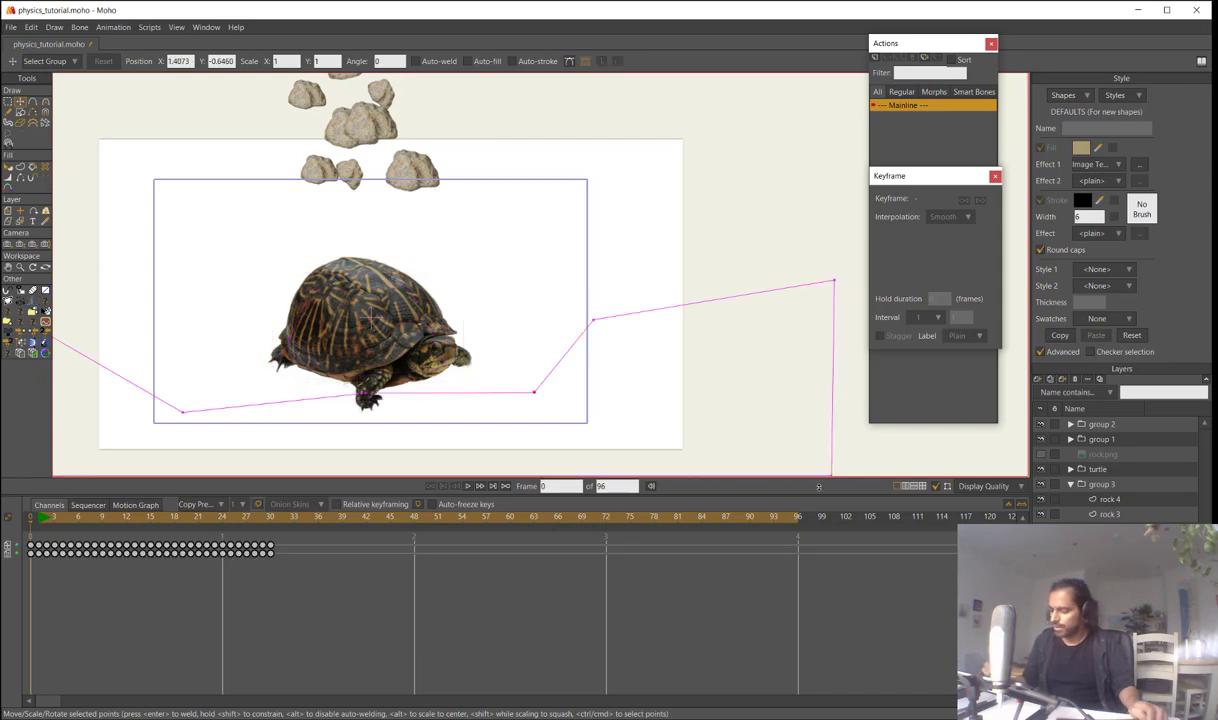
drag(579, 409, 582, 356)
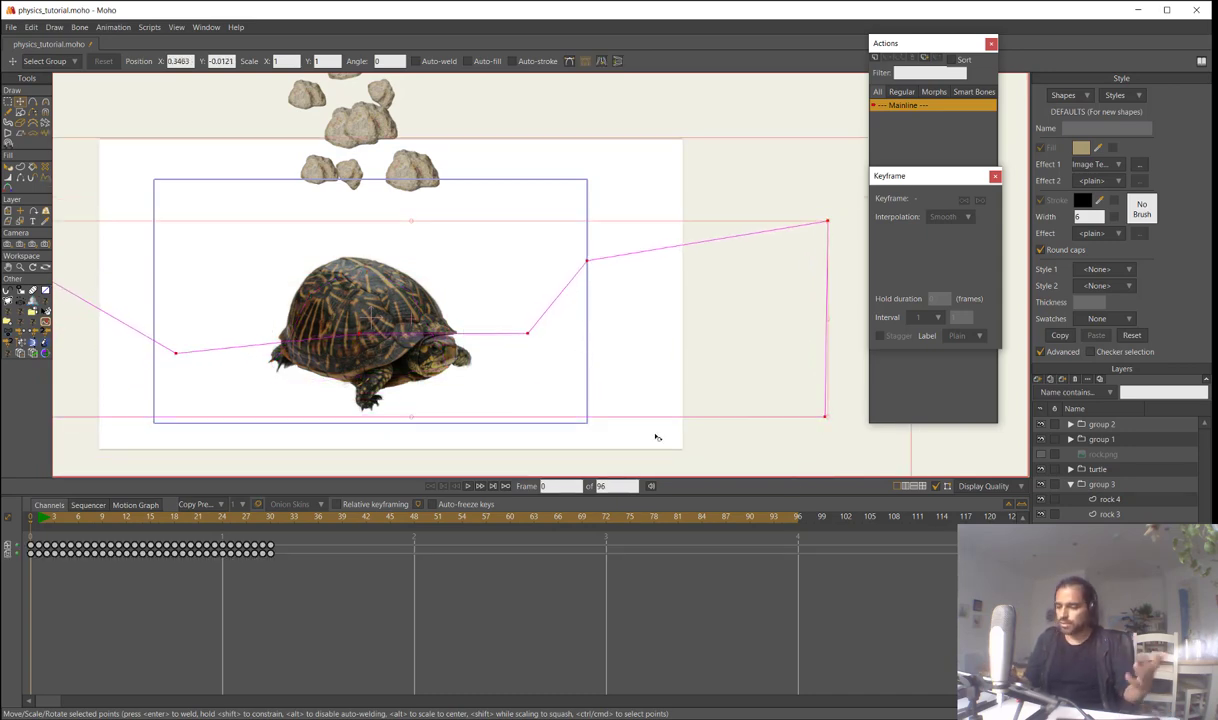
Move group 3's rock 4, rock 3, rock 2 and rock 1 to new spots in the pile above the turtle
click(1112, 499)
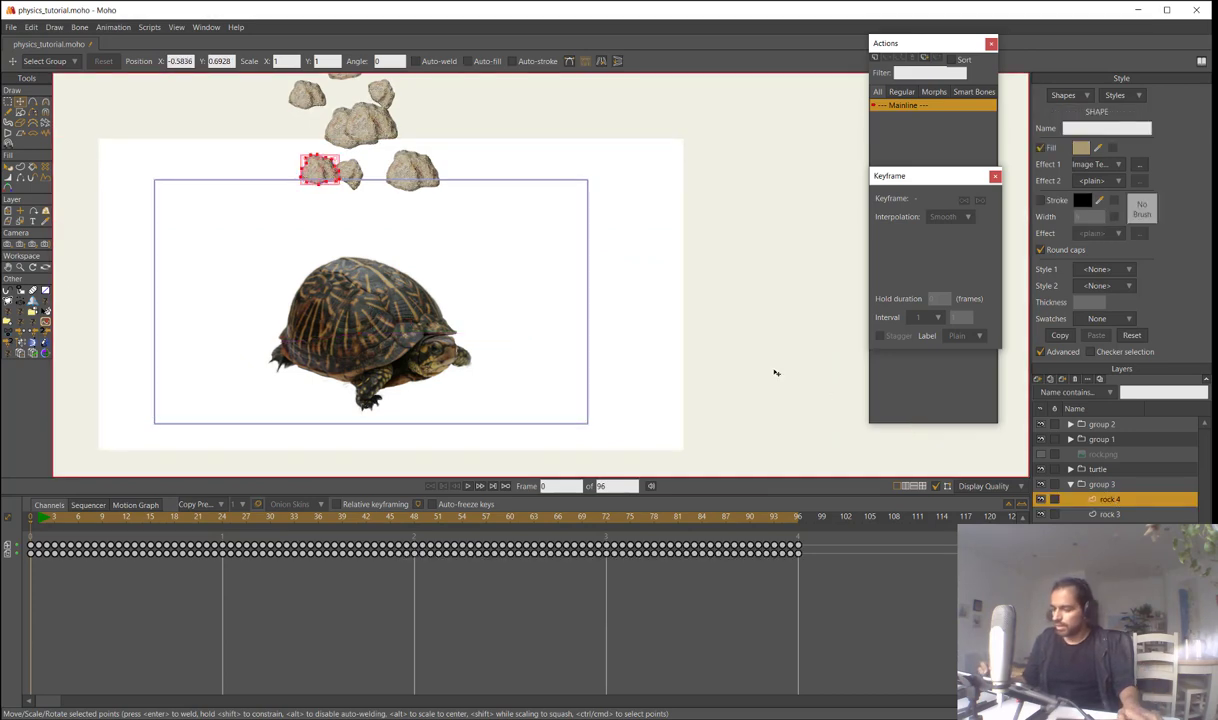
key(m)
drag(700, 381, 774, 361)
click(1092, 513)
click(1092, 529)
click(1092, 544)
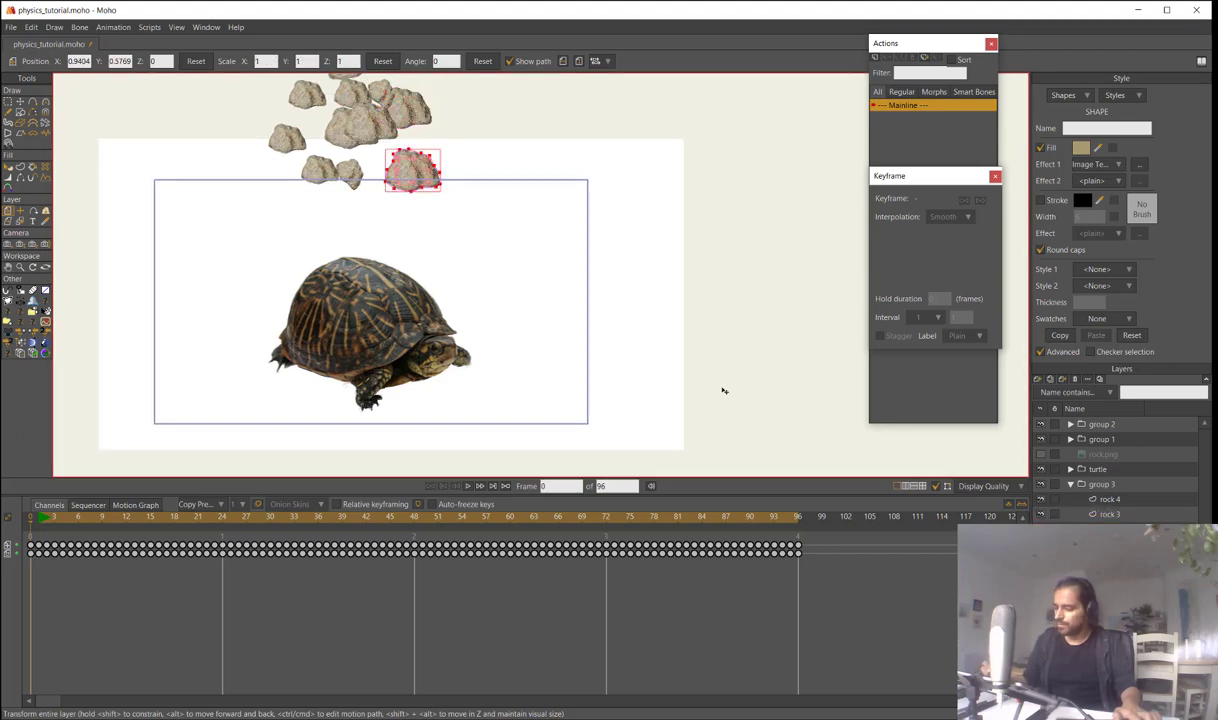
drag(745, 311, 717, 334)
drag(728, 354, 712, 297)
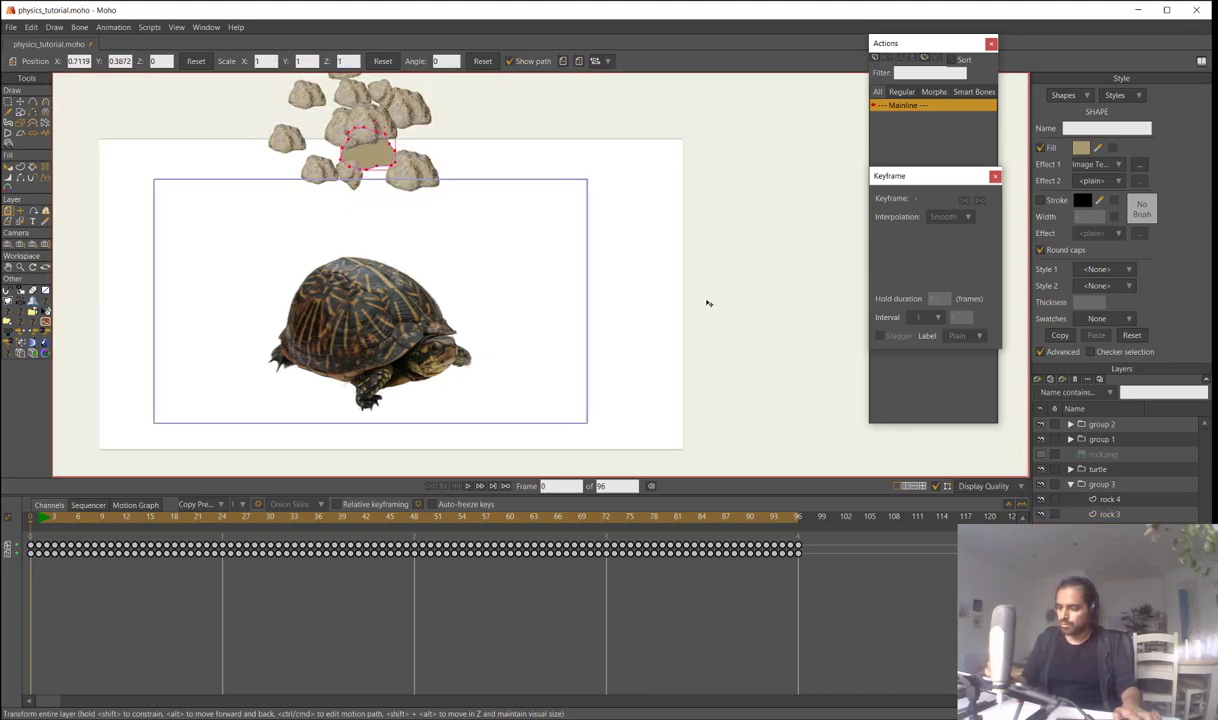
Play the simulation with group 3's rocks from the start and return to frame 0
key(space)
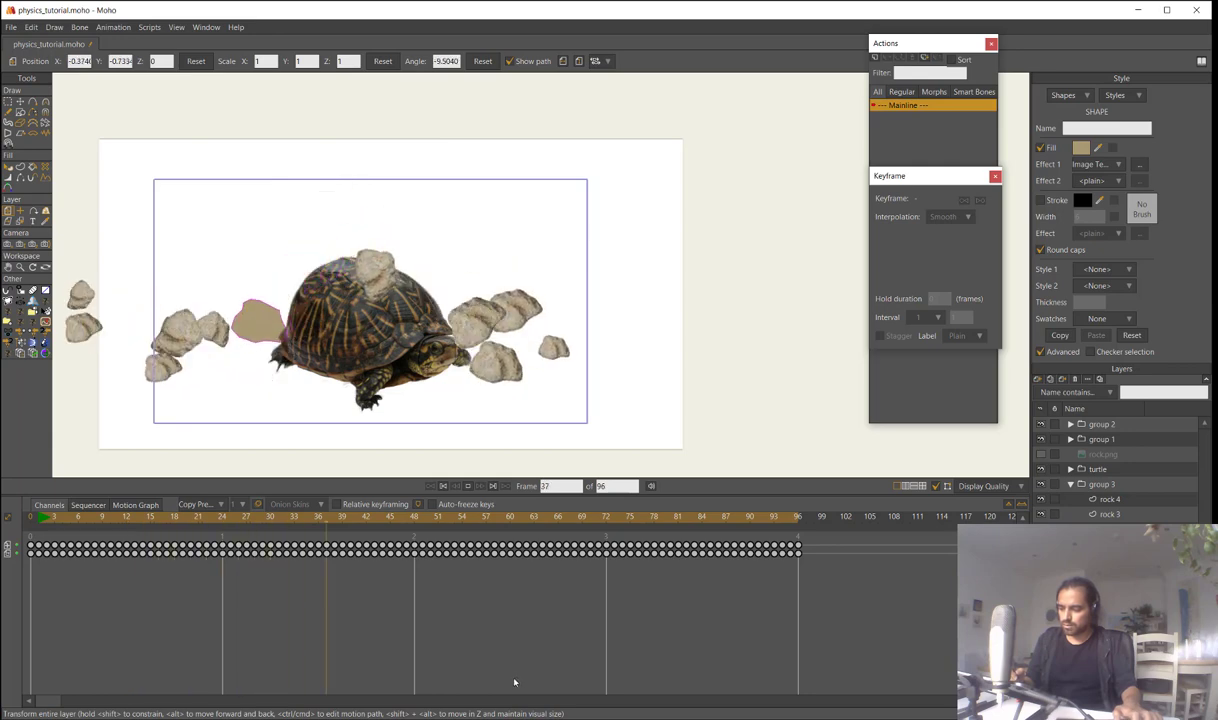
click(34, 525)
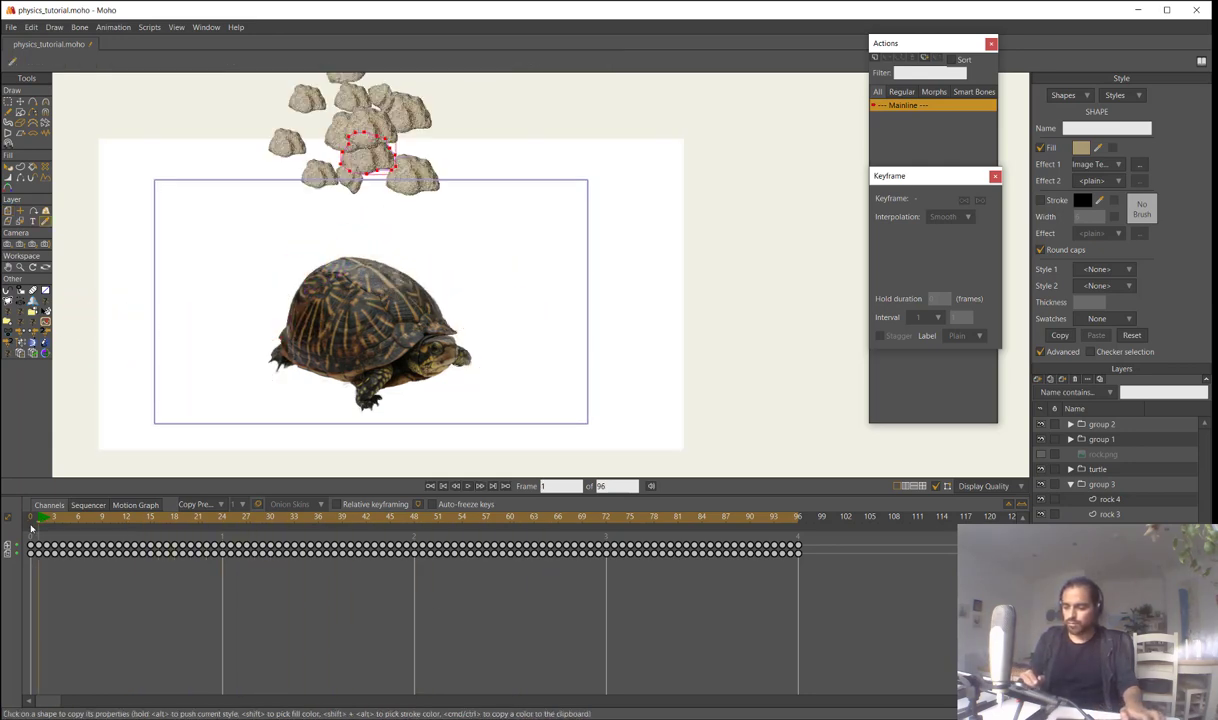
key(space)
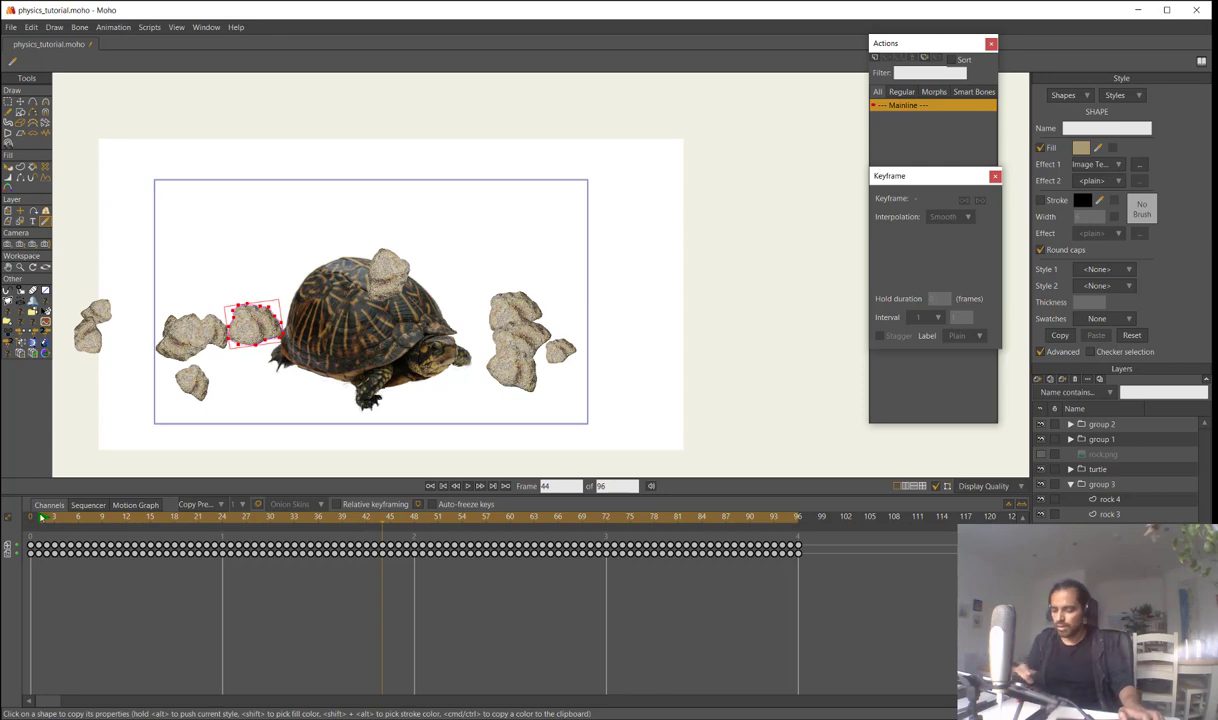
key(shift+Left)
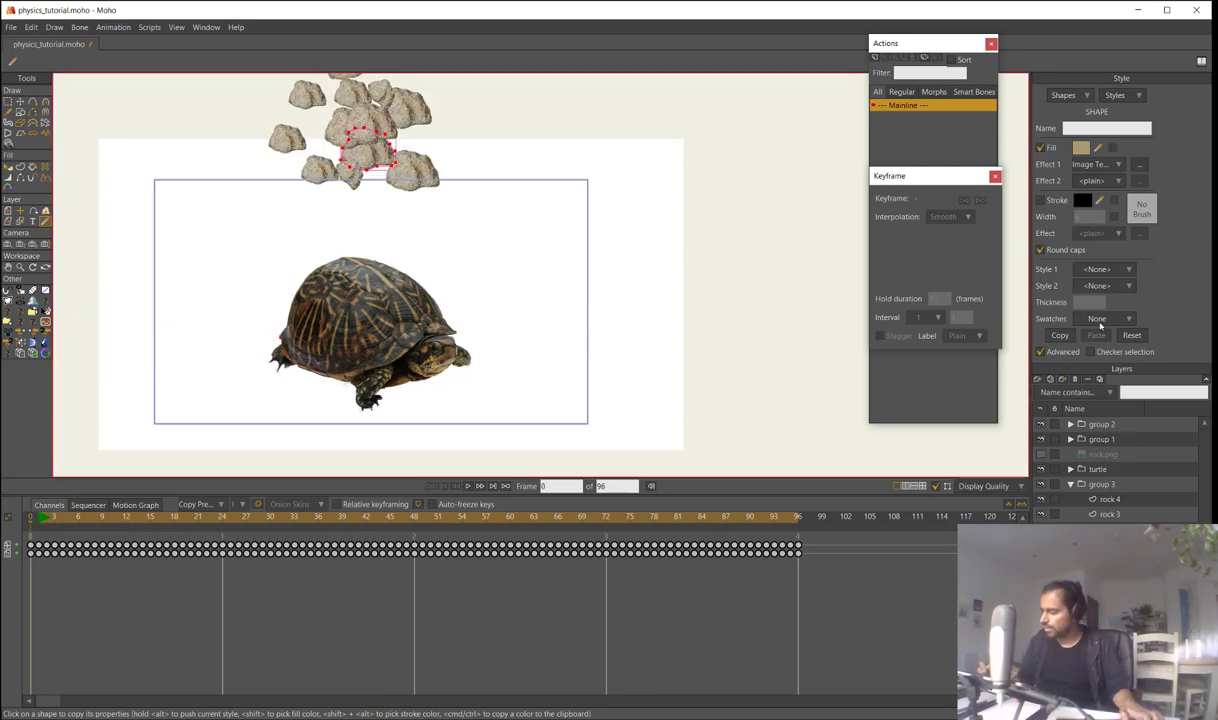
Duplicate group 2 as group 4, lower its turtle outline below the turtle's feet, and pull the outline's right-side points inward
click(1090, 424)
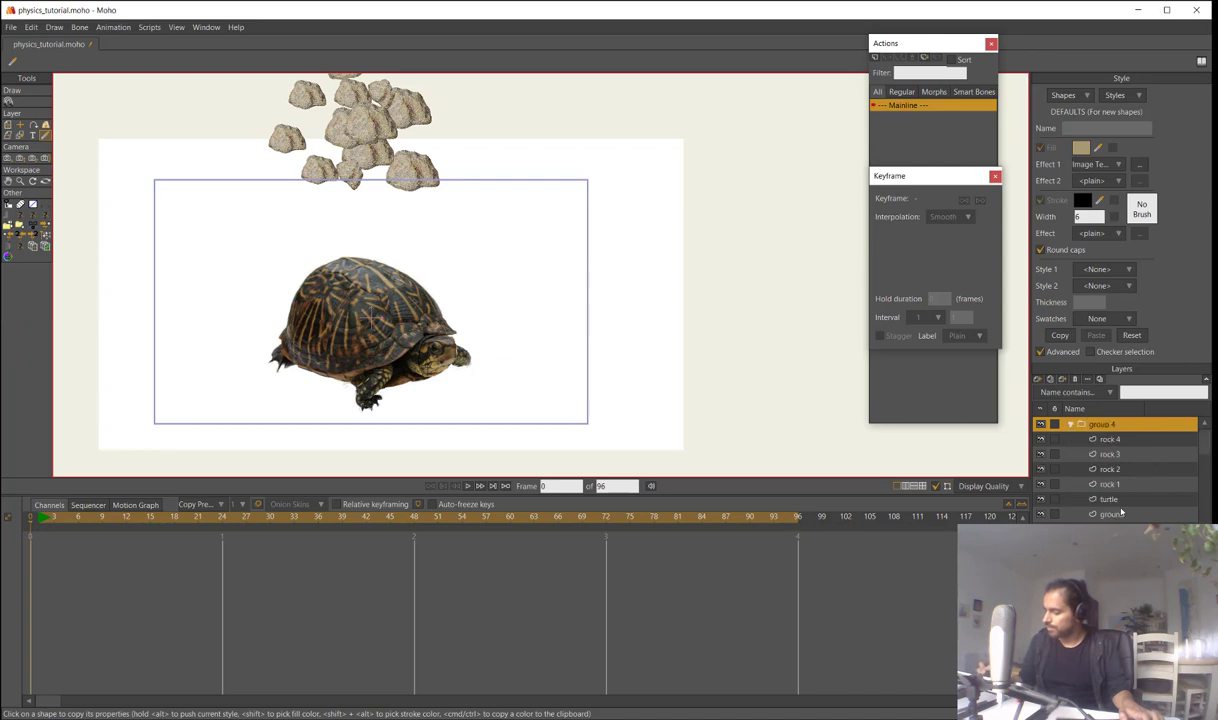
click(1113, 498)
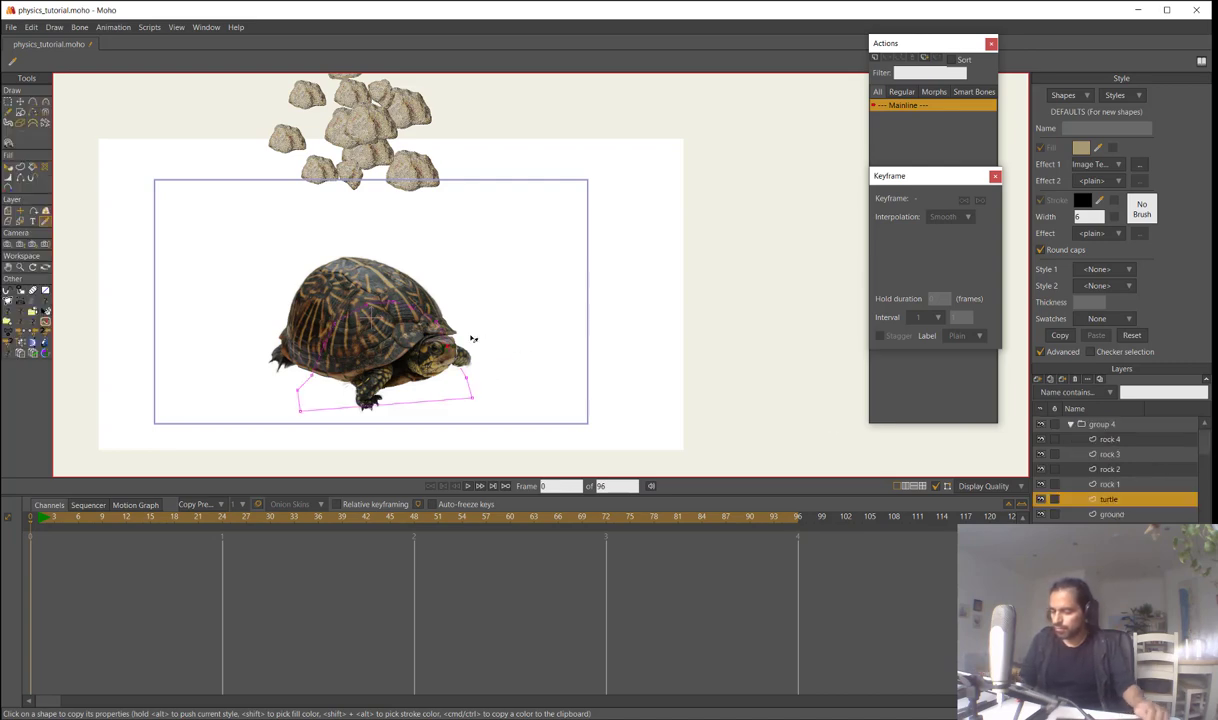
key(t)
drag(479, 408, 477, 405)
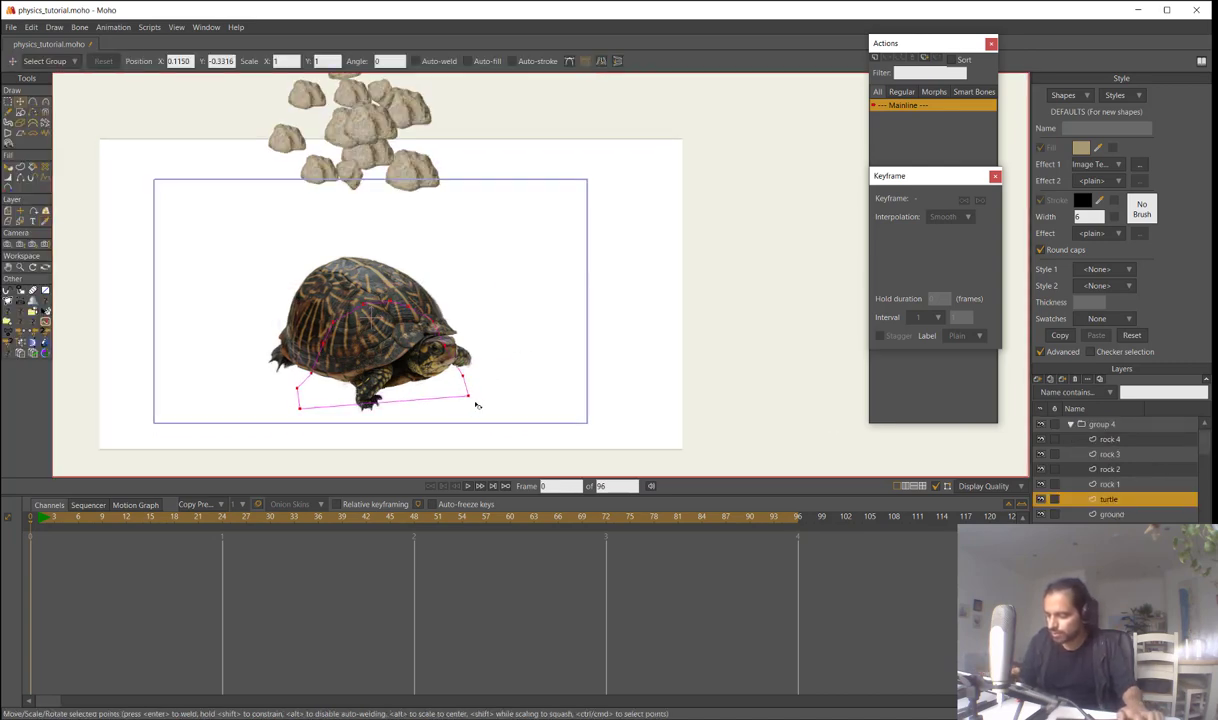
drag(434, 367, 410, 401)
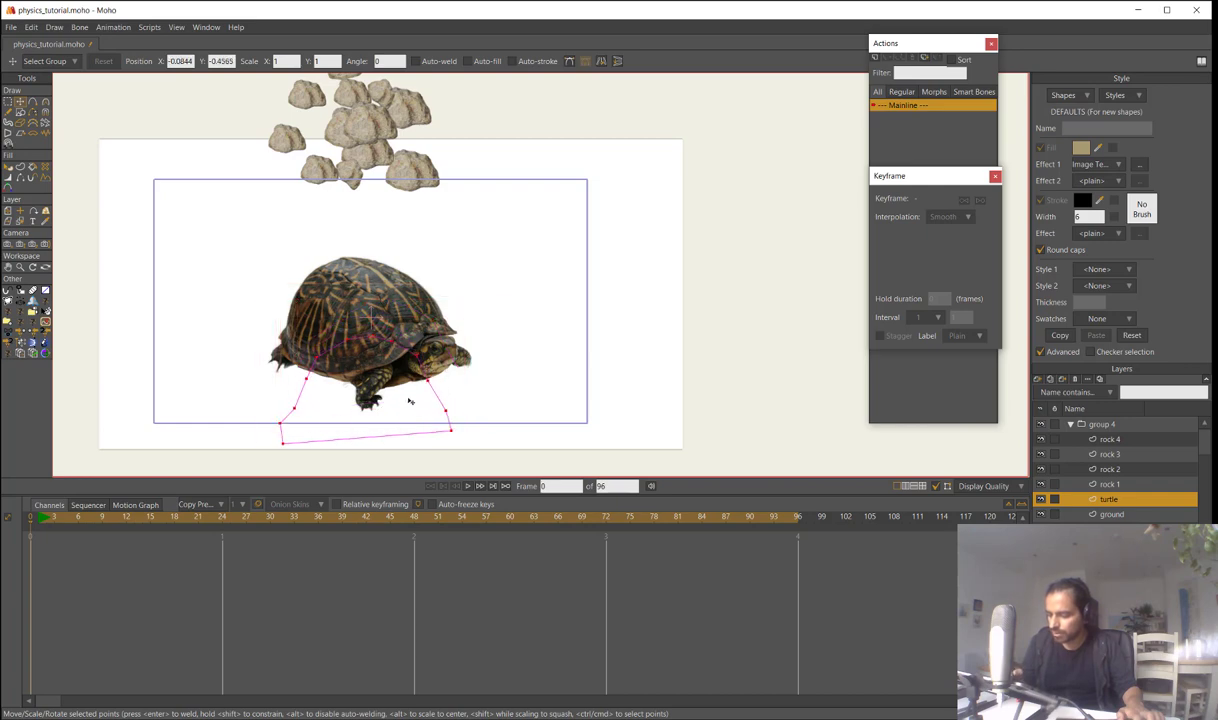
key(ctrl+a)
drag(420, 355, 406, 367)
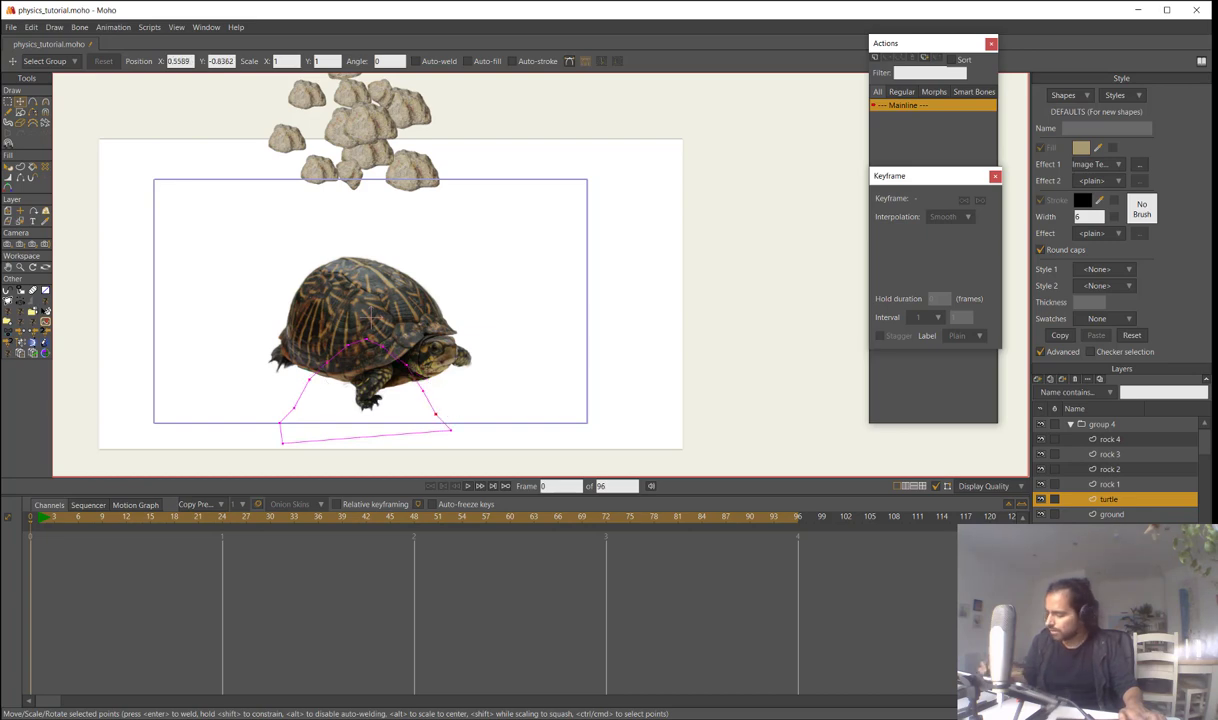
Lower group 4's ground below the turtle by moving its inner points and the lower right-bank point down into a nearly flat base
click(1115, 515)
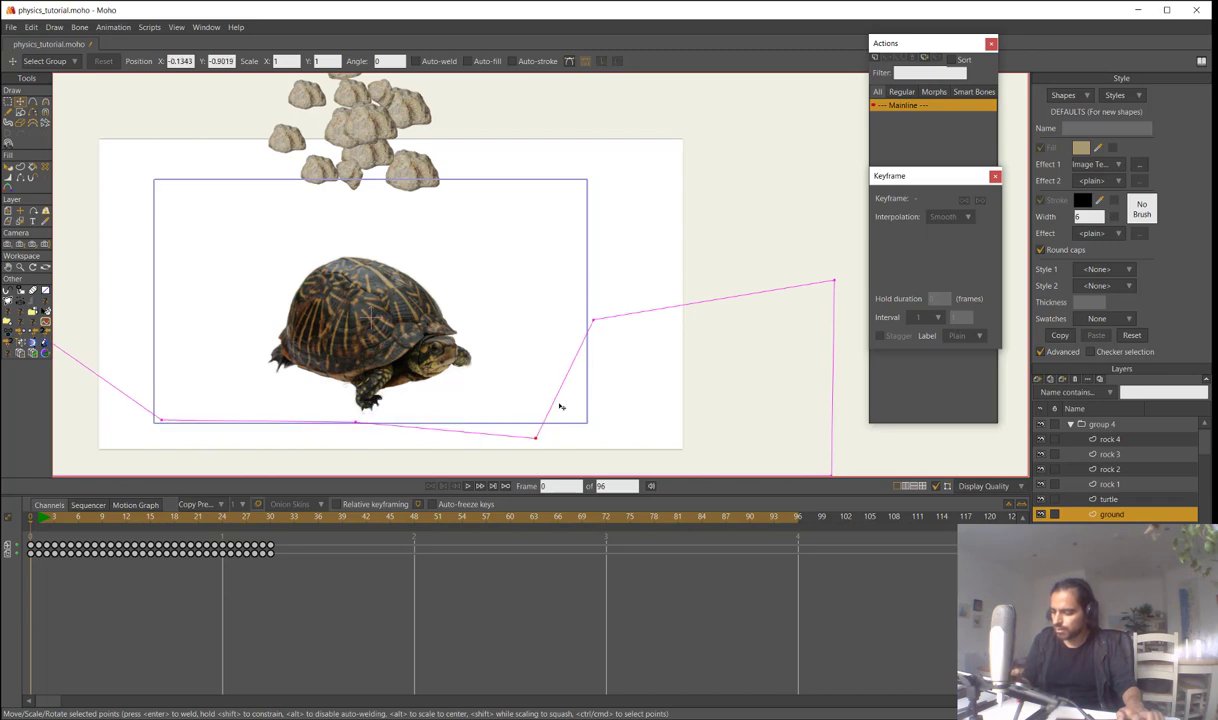
drag(162, 421, 150, 443)
drag(354, 422, 353, 437)
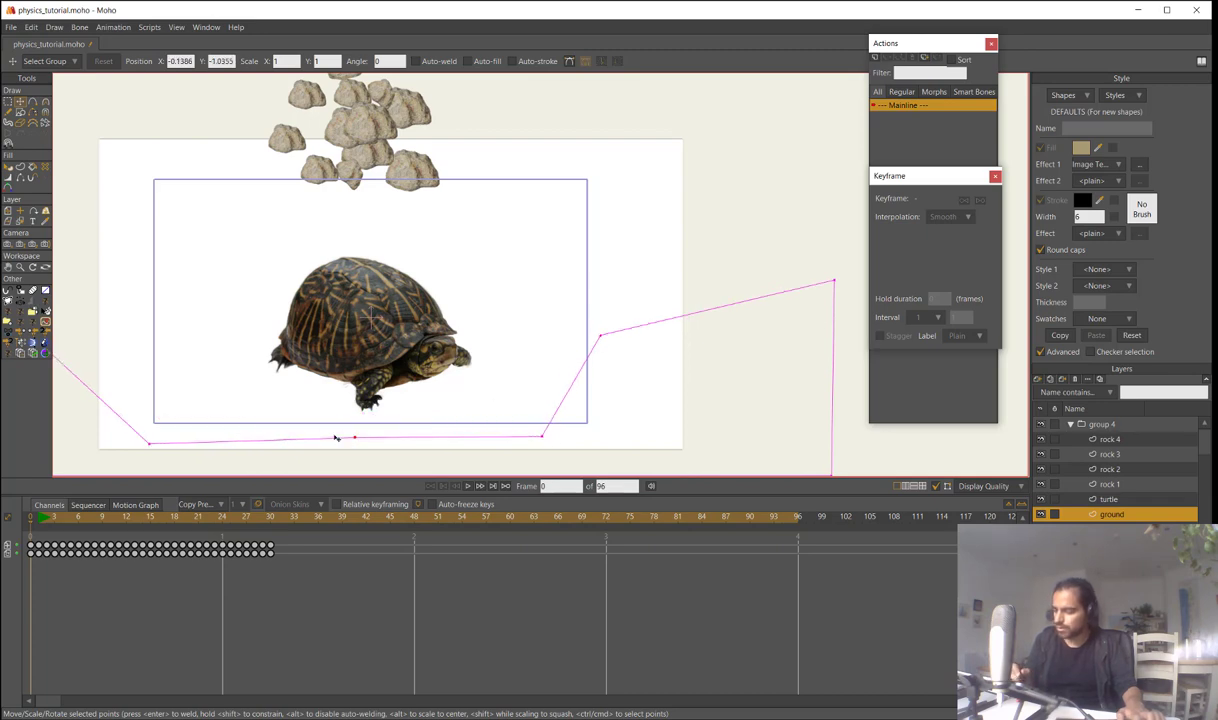
Reposition group 4's rock 4 beneath the lowest rocks and its rock 3, rock 2 and rock 1 within the pile above the turtle
click(1110, 439)
key(m)
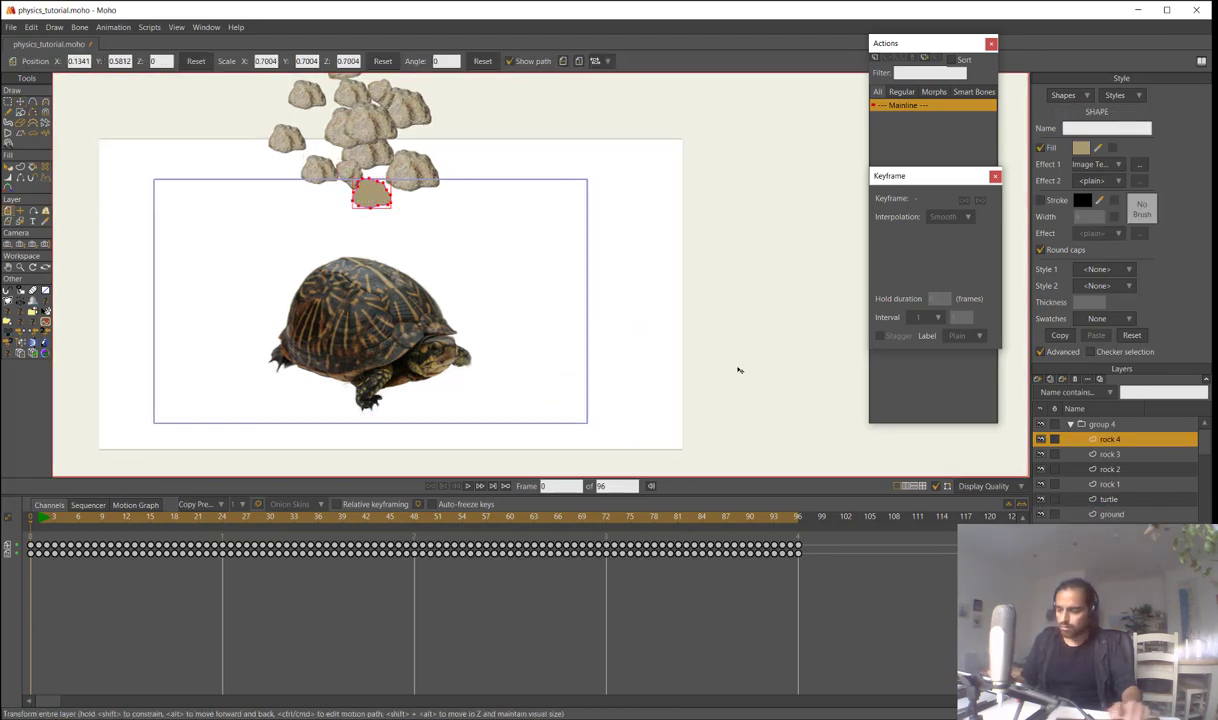
click(1115, 456)
drag(753, 368, 774, 405)
click(1107, 471)
drag(688, 369, 723, 337)
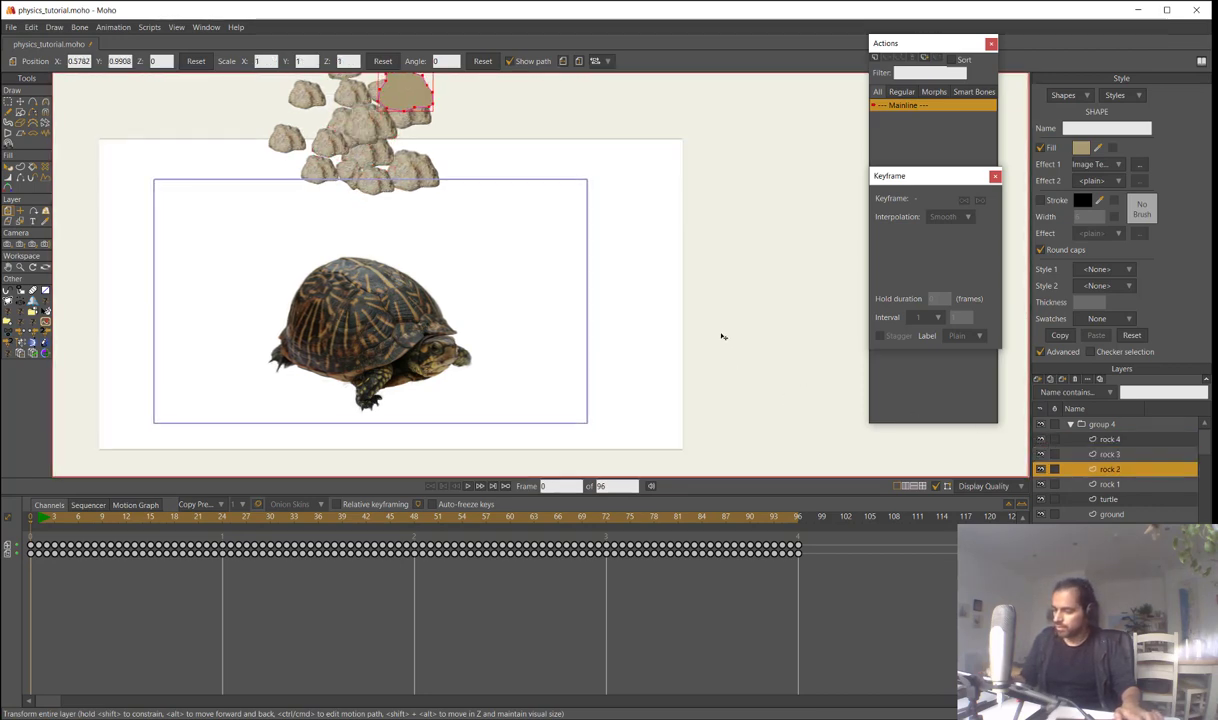
click(1070, 484)
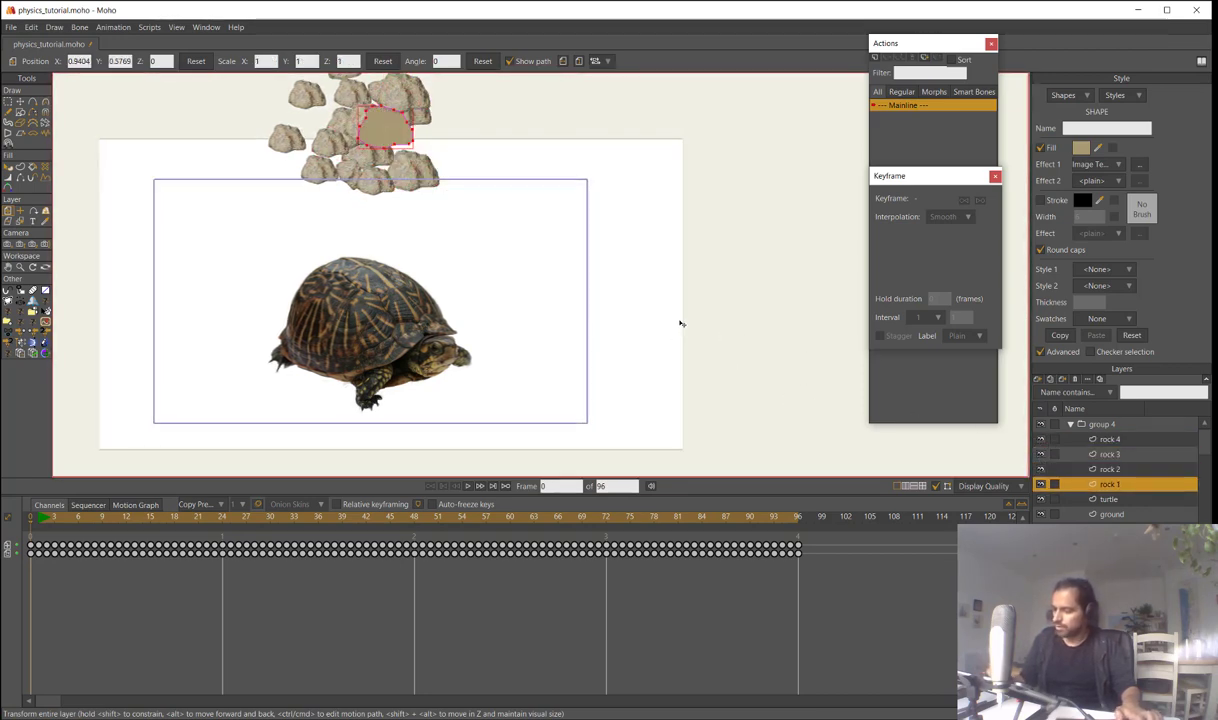
Play the simulation with group 4's rocks included, return to the first frame and play it again
click(1102, 427)
key(i)
key(space)
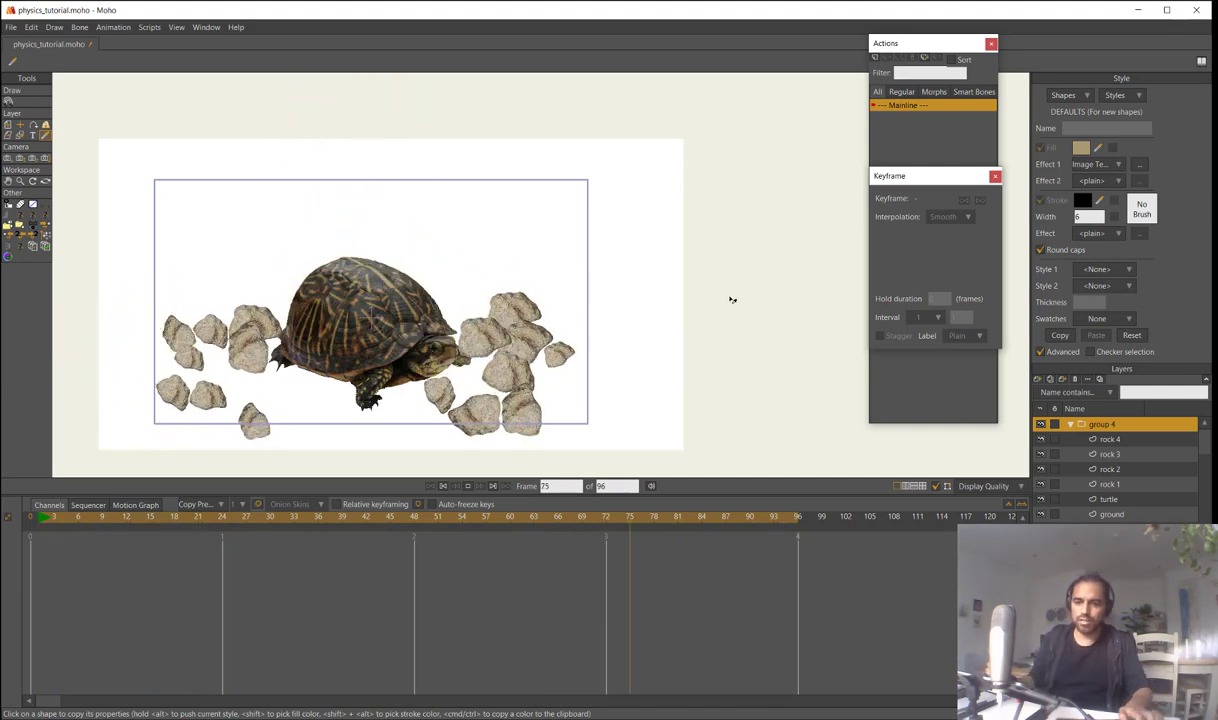
click(54, 522)
key(space)
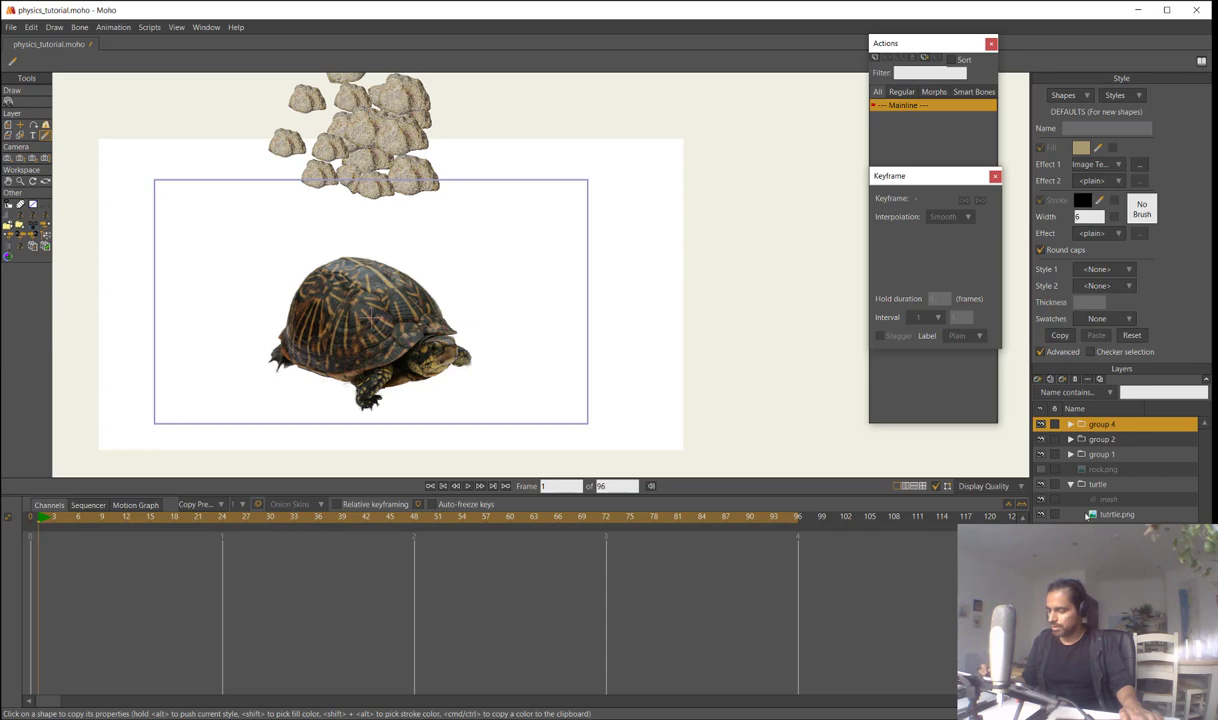
Shift all of the turtle mesh's blink keyframes after frame 0 earlier so the first pair falls on frames 7 and 10
click(1100, 499)
key(ctrl+j)
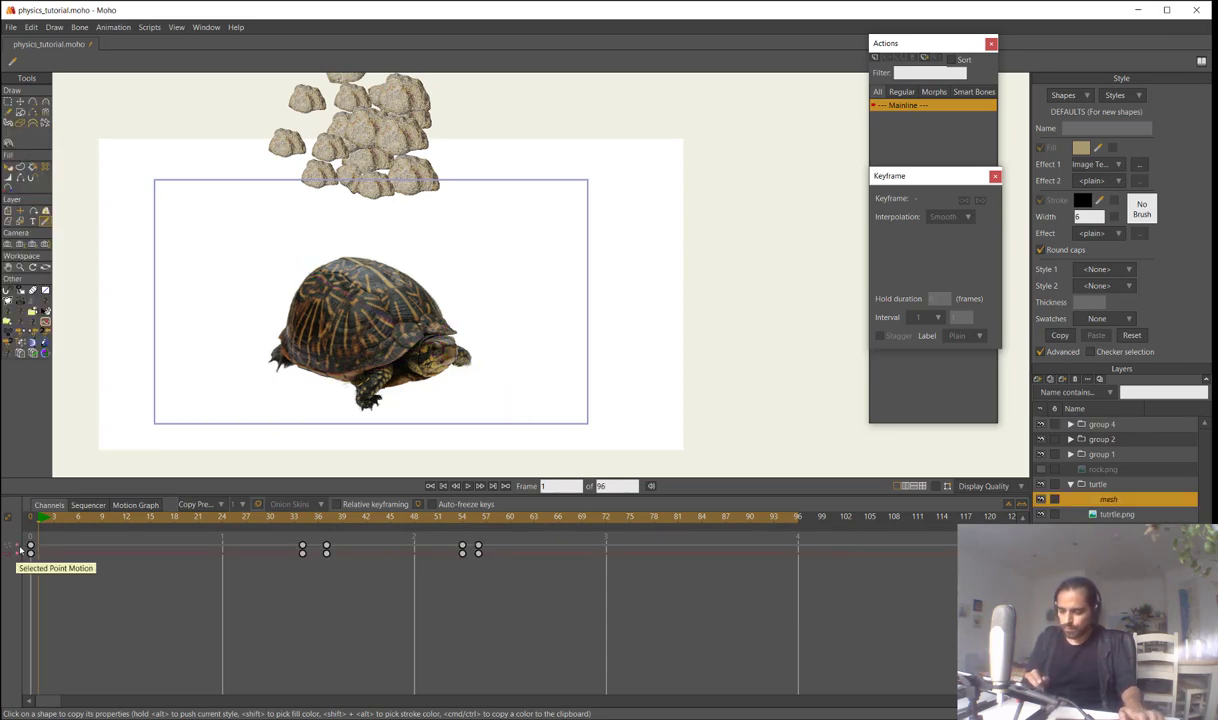
drag(283, 519, 217, 544)
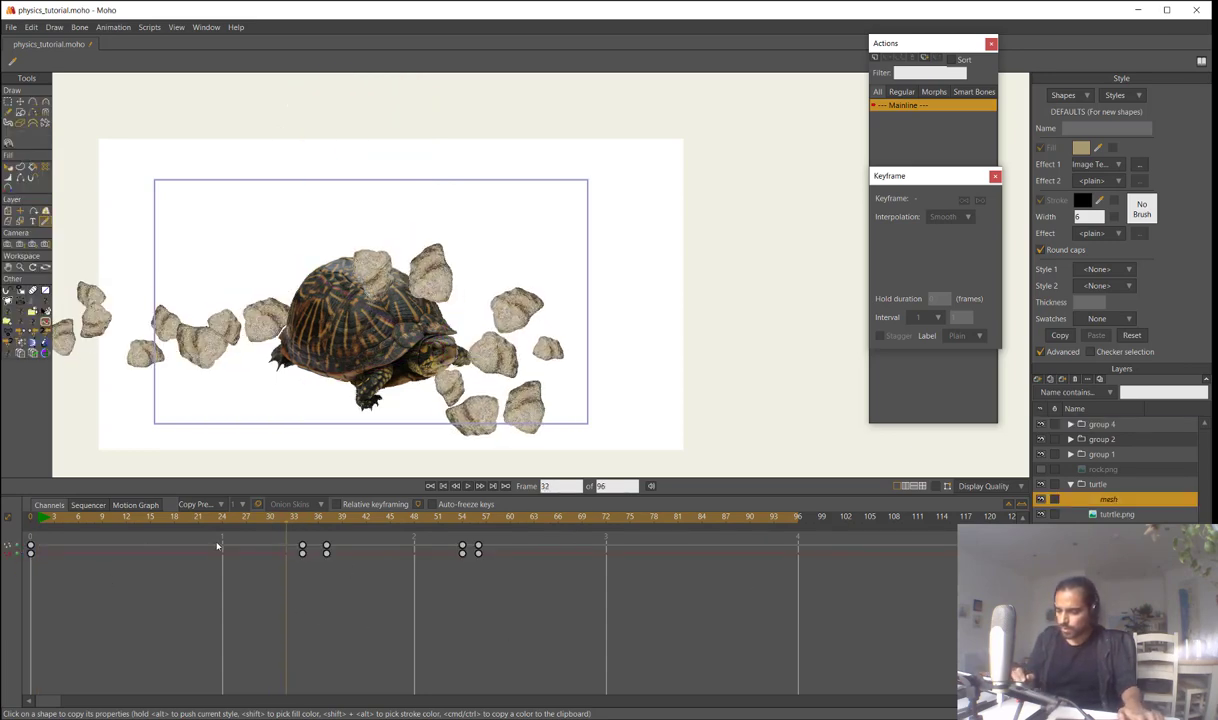
drag(237, 600, 485, 532)
drag(305, 549, 193, 576)
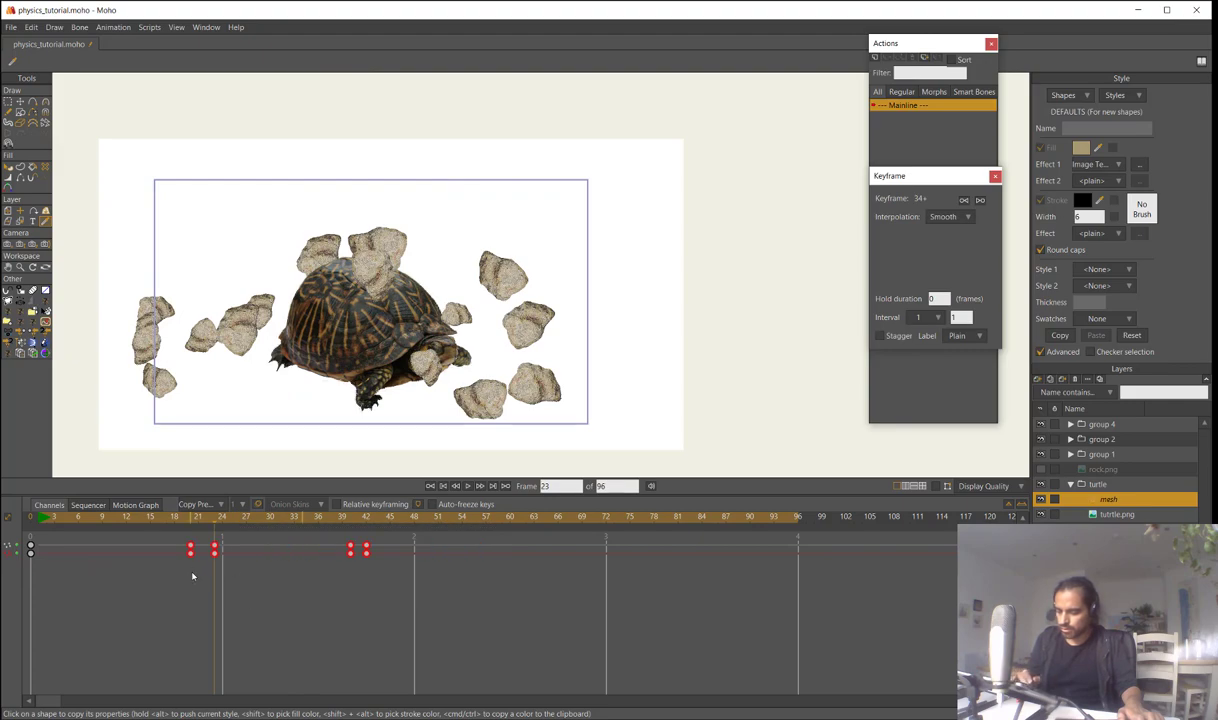
scroll(480, 362, up, 5)
mouse_move(122, 523)
mouse_down()
mouse_move(163, 522)
mouse_move(110, 544)
mouse_up()
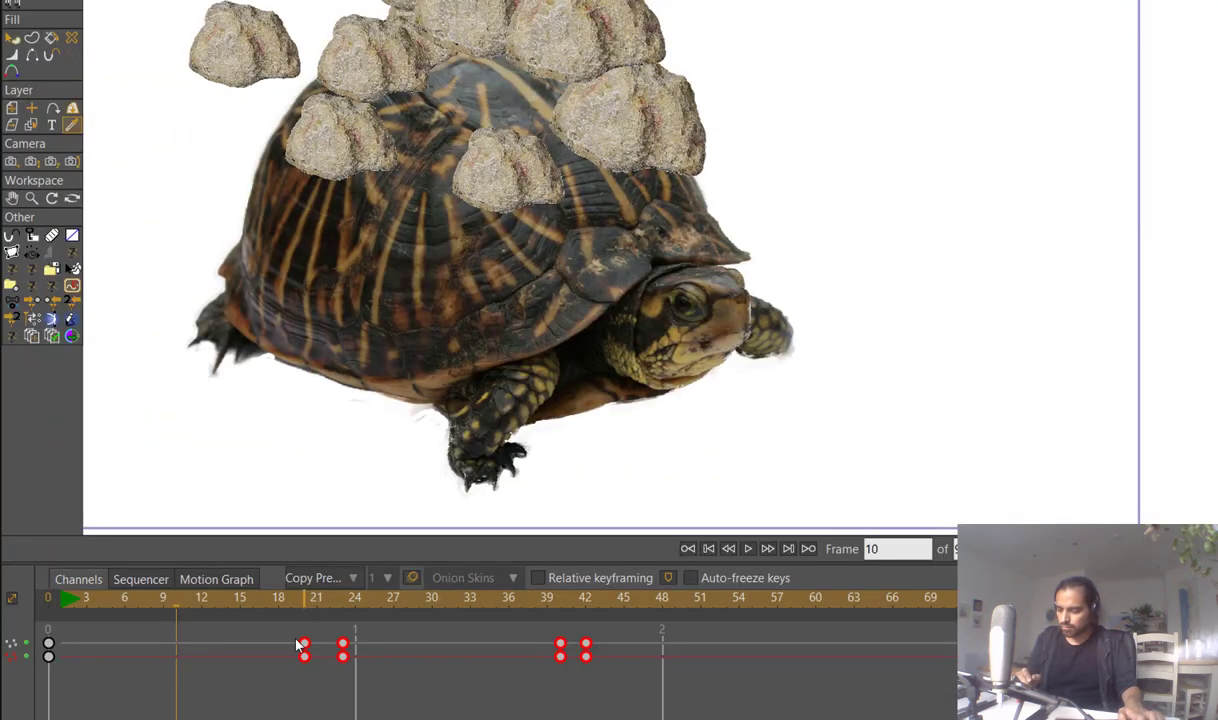
drag(296, 640, 139, 688)
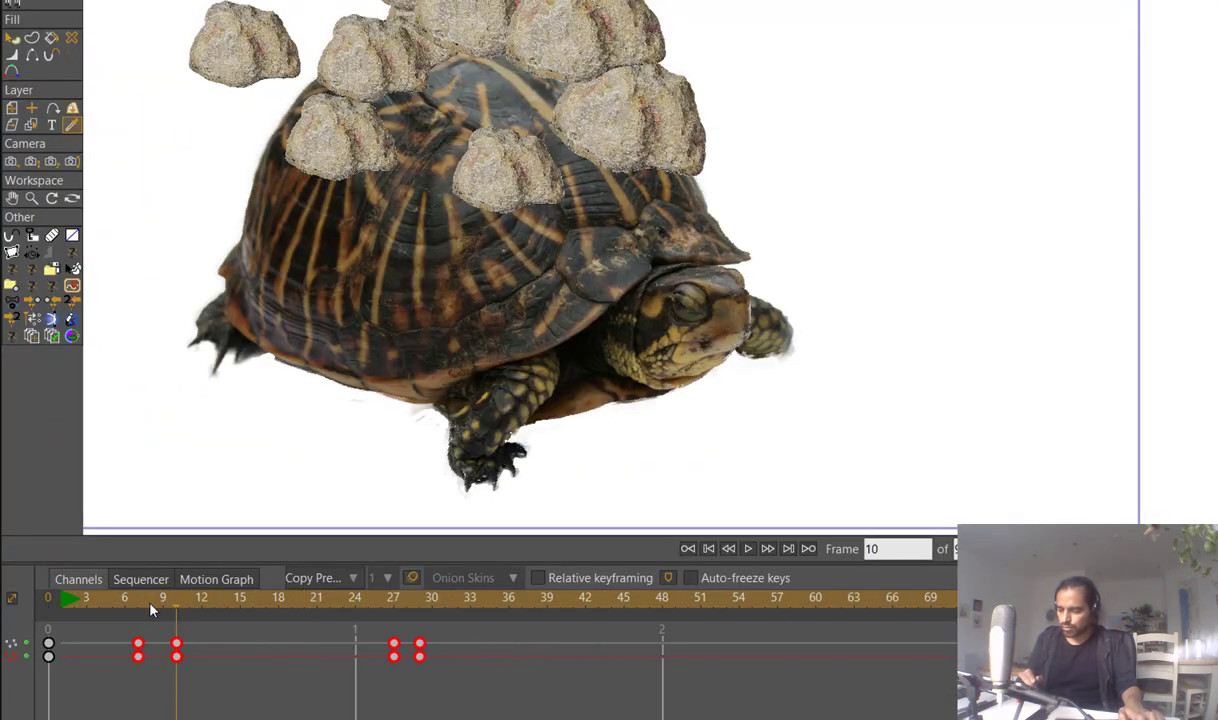
Copy the turtle mesh's keyframes from frames 7 and 10 to frame 45, and move the second copied keyframe to frame 46
drag(150, 605, 840, 665)
drag(588, 602, 627, 681)
click(605, 694)
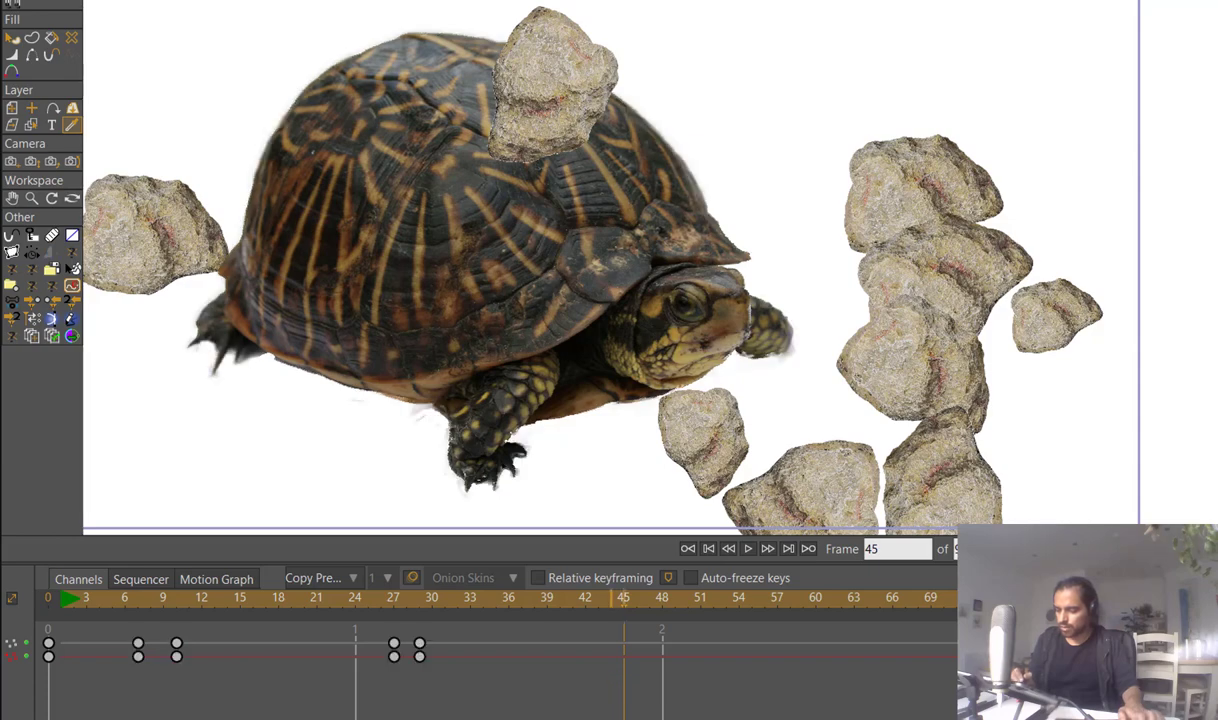
drag(134, 702, 241, 622)
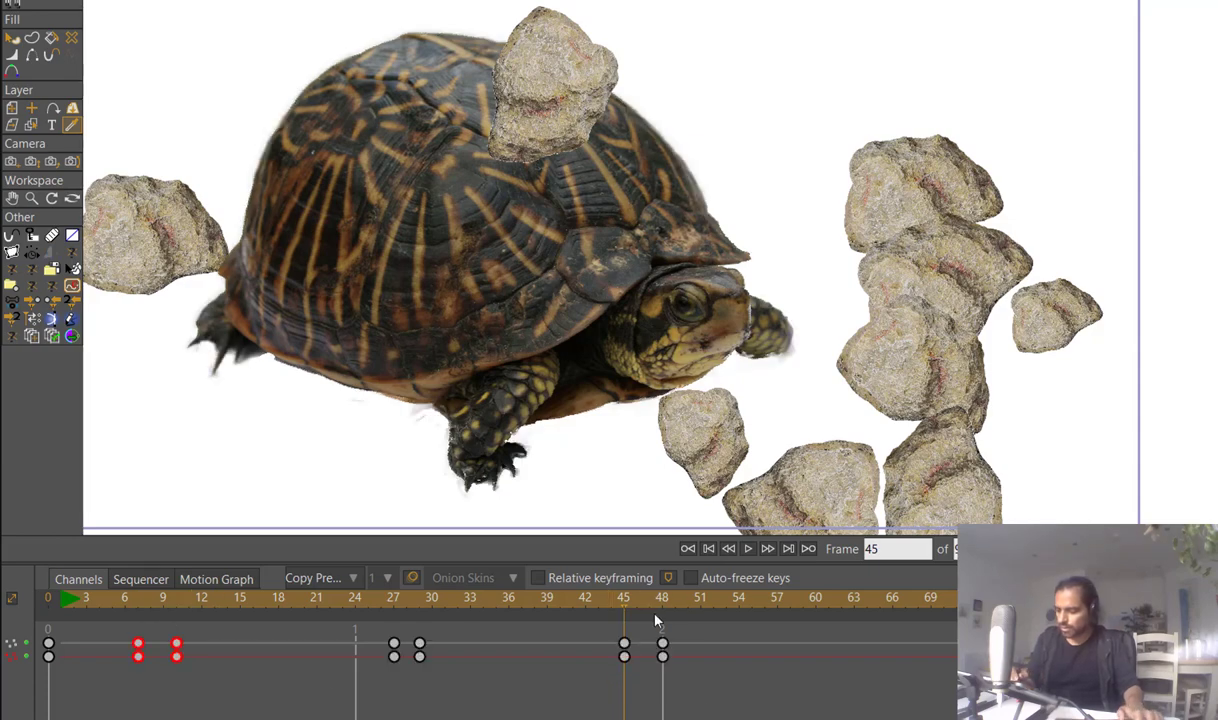
drag(662, 655, 637, 634)
Copy the turtle mesh's keyframes from frames 27 and 29 to frames 86 and 88, and scrub through the animation
drag(638, 604, 1149, 668)
click(397, 688)
drag(348, 667, 427, 593)
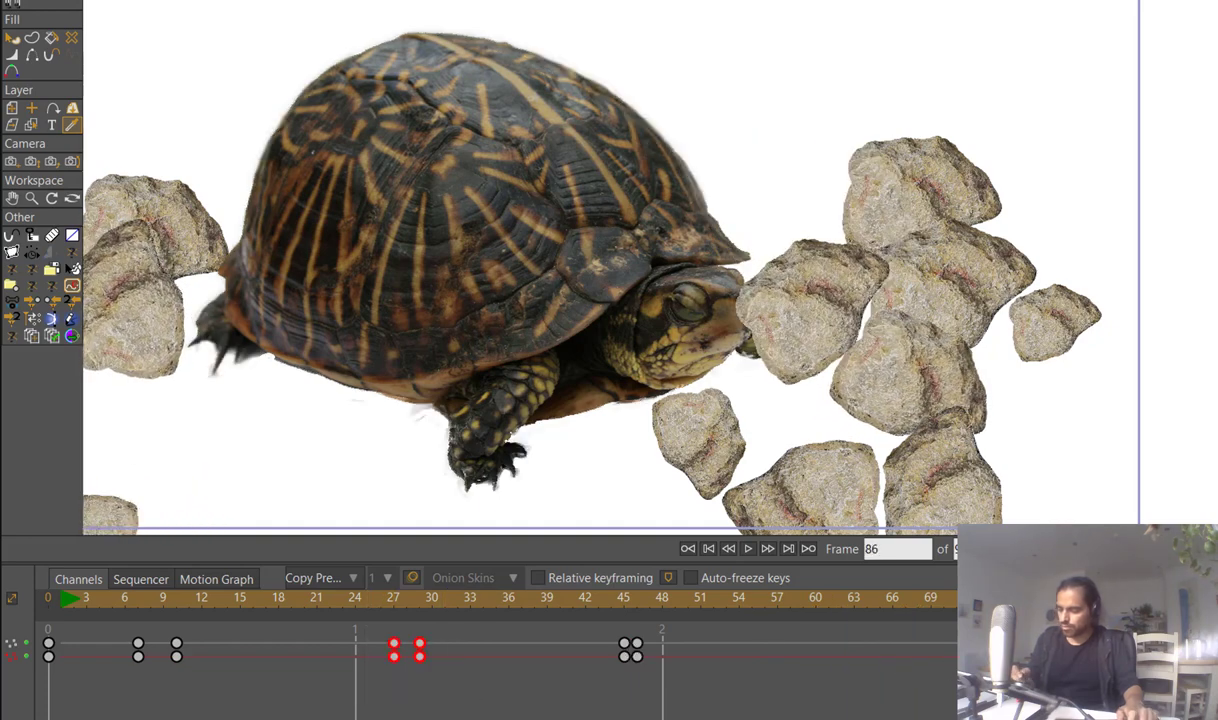
drag(677, 603, 1217, 655)
drag(205, 602, 606, 694)
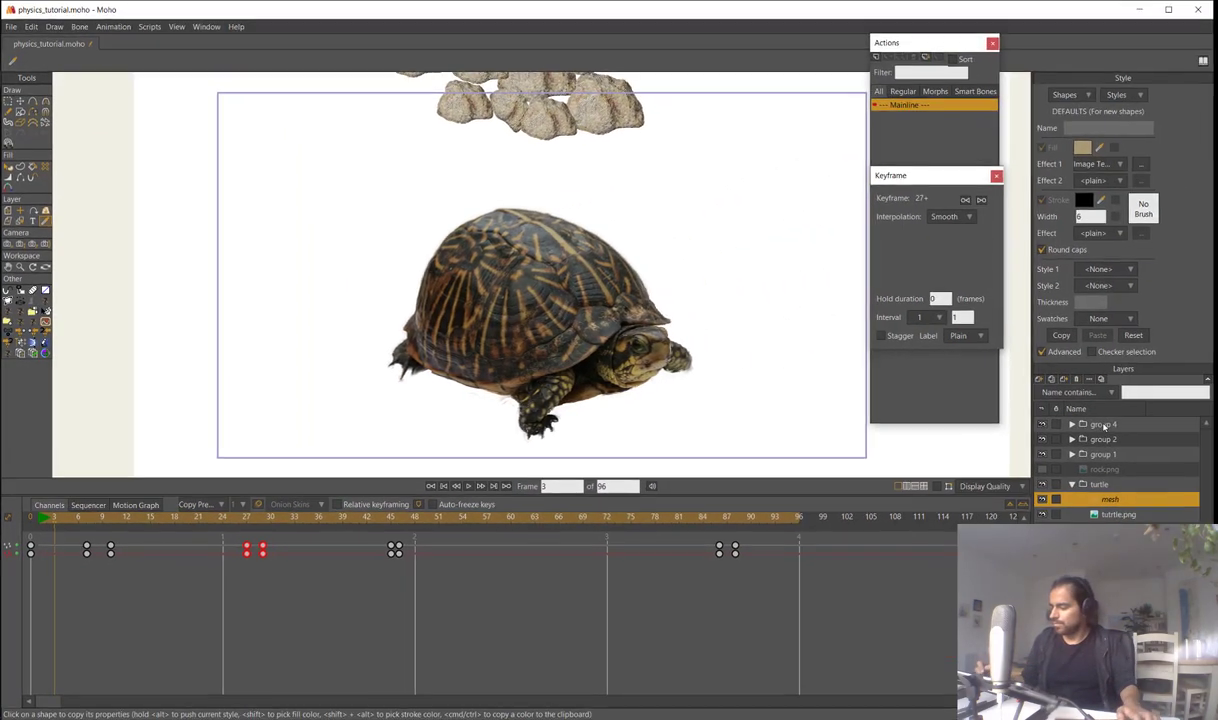
Preview the full animation, duplicate group 4 as group 5 at frame 0, and hide groups 1, 2 and 4
click(1093, 425)
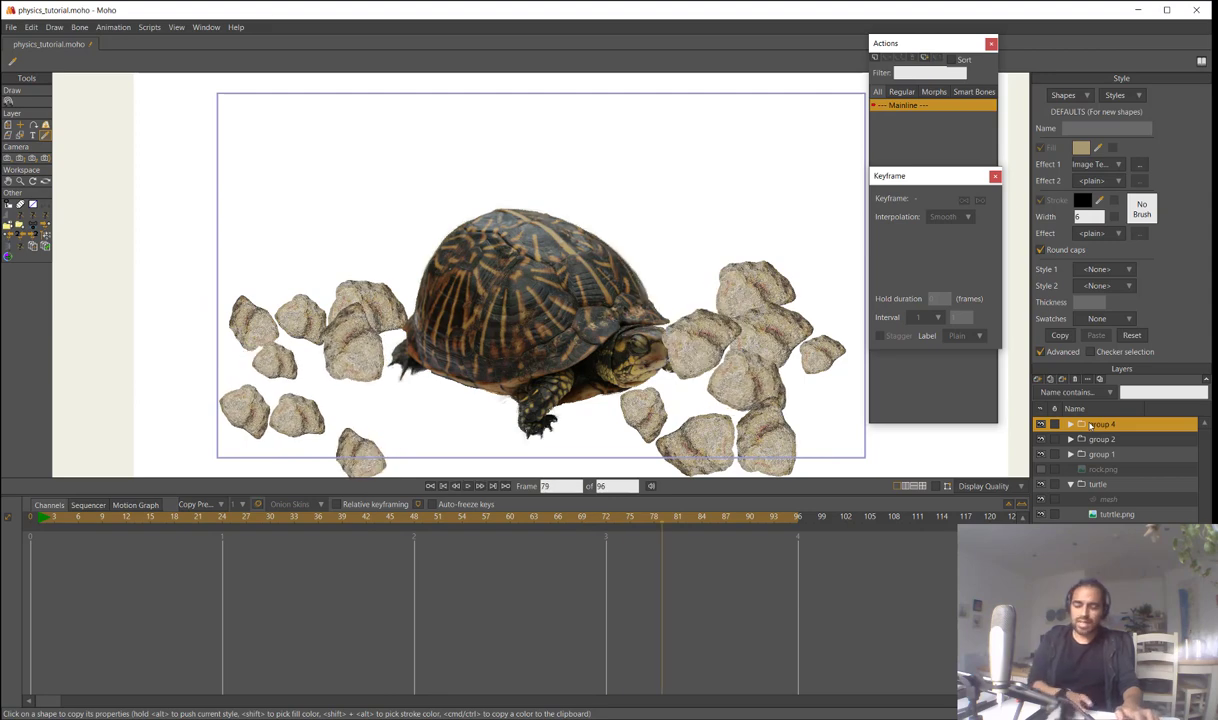
key(shift+Left)
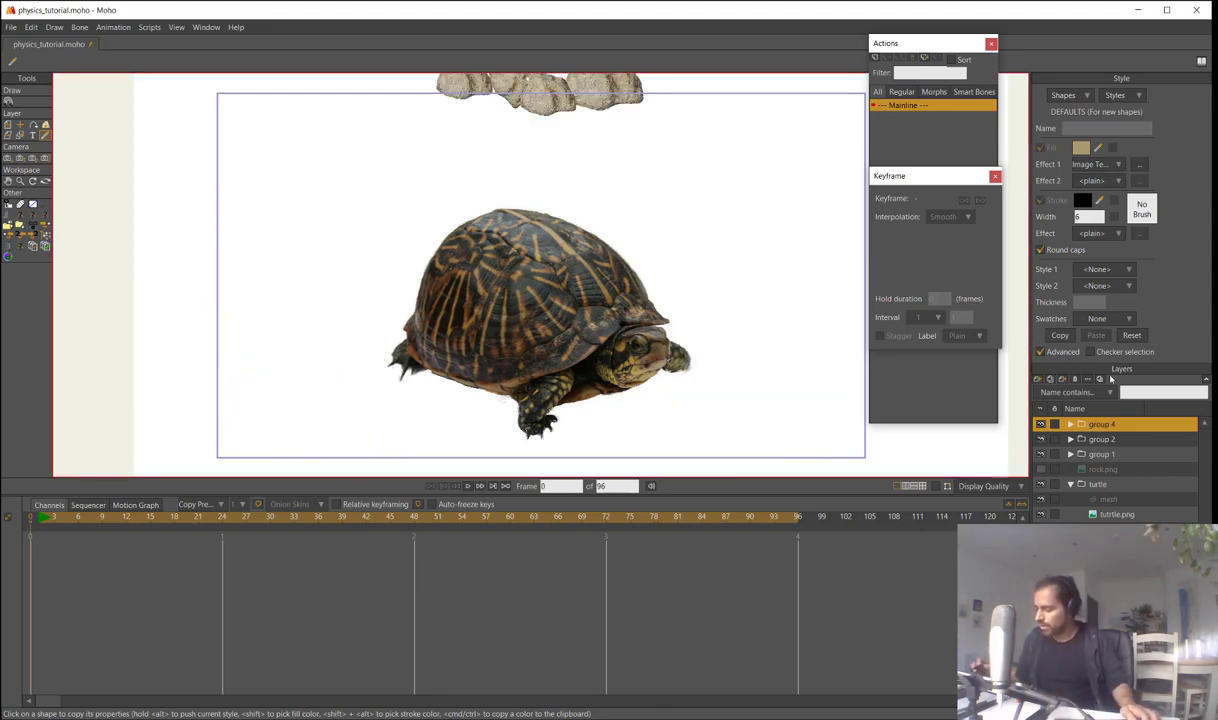
click(1040, 441)
click(1040, 454)
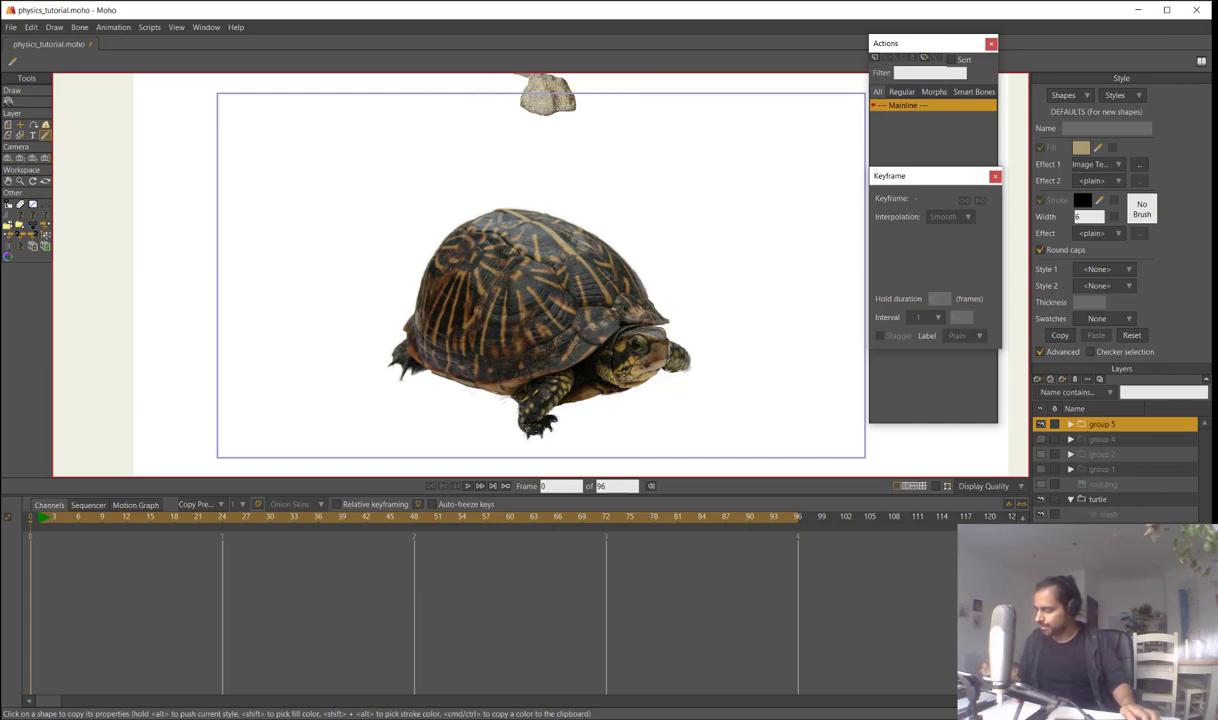
Delete rock 4, rock 3 and rock 2 from group 5, keeping rock 1, the turtle outline and the ground
click(1110, 440)
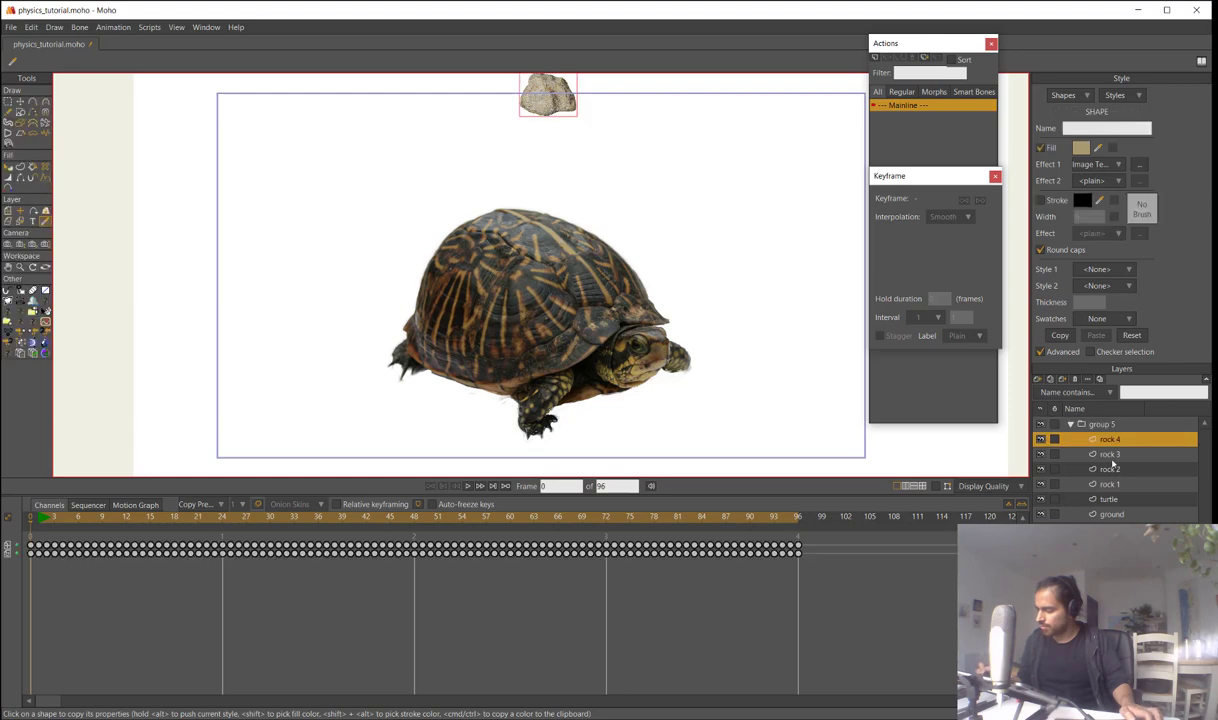
shift+click(1110, 469)
click(1076, 380)
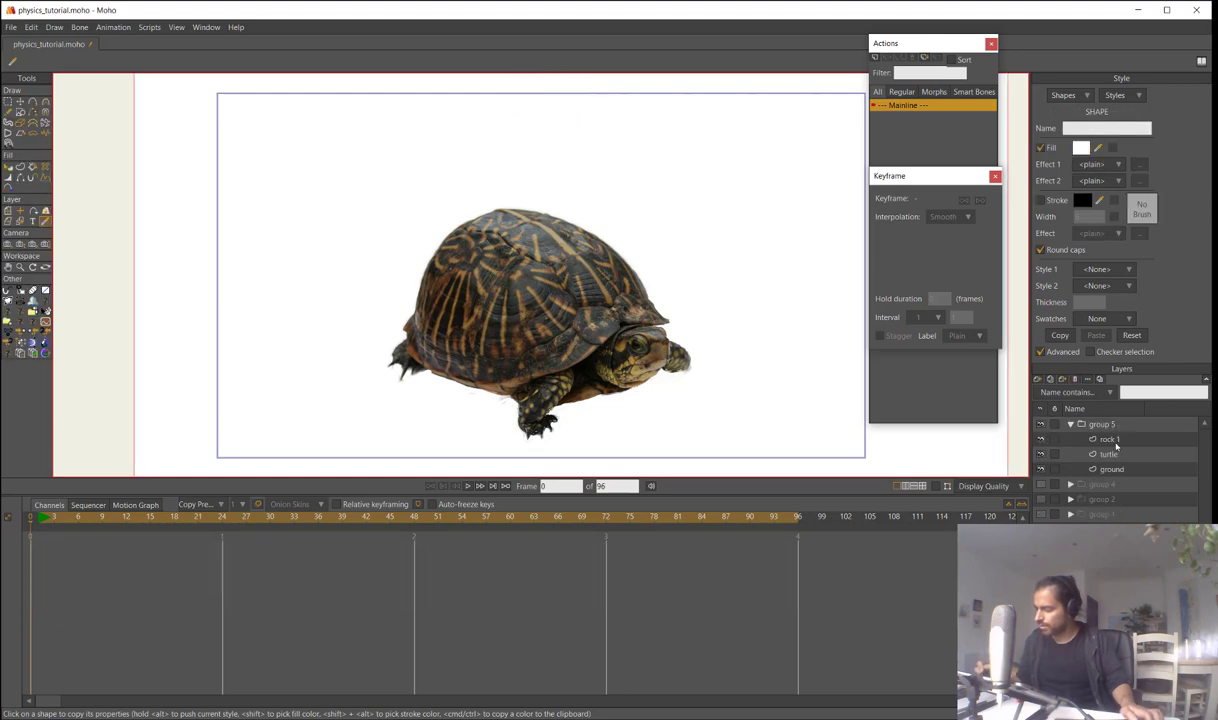
Move group 5's rock 1 to X 0.5010, Y 1.1018 above the turtle's shell and preview its fall at frame 48
click(1113, 441)
key(m)
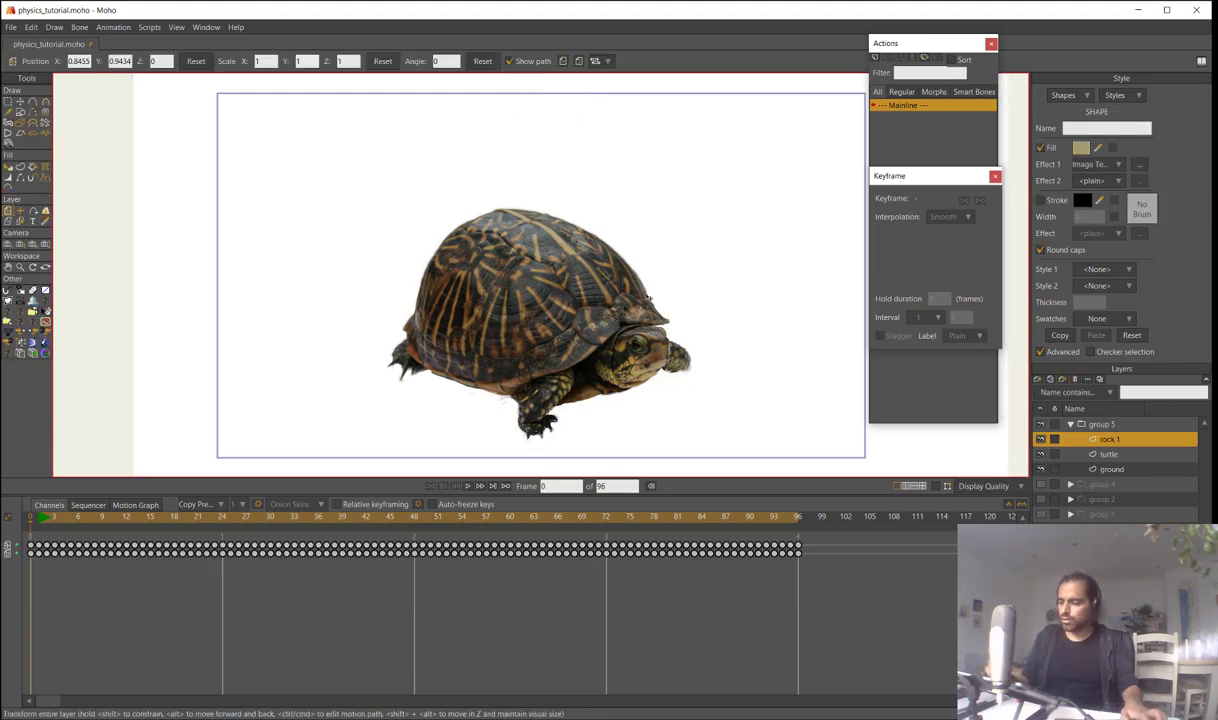
scroll(579, 318, down, 5)
drag(560, 300, 508, 255)
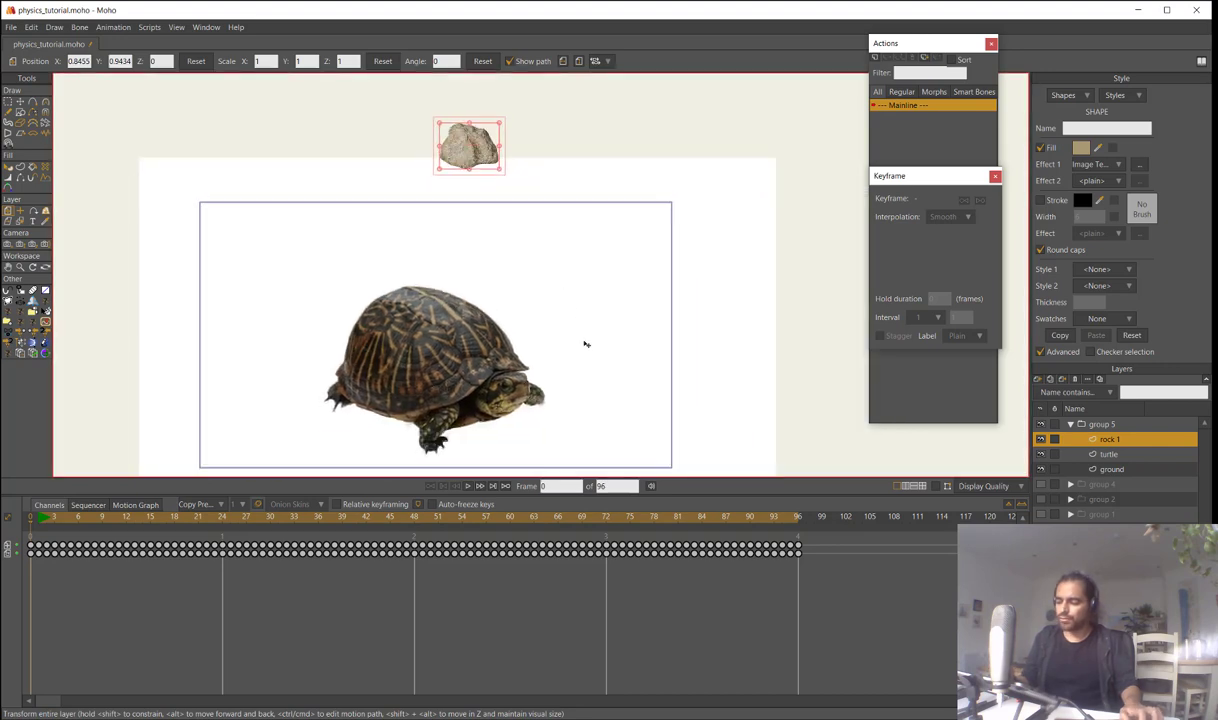
drag(619, 314, 579, 313)
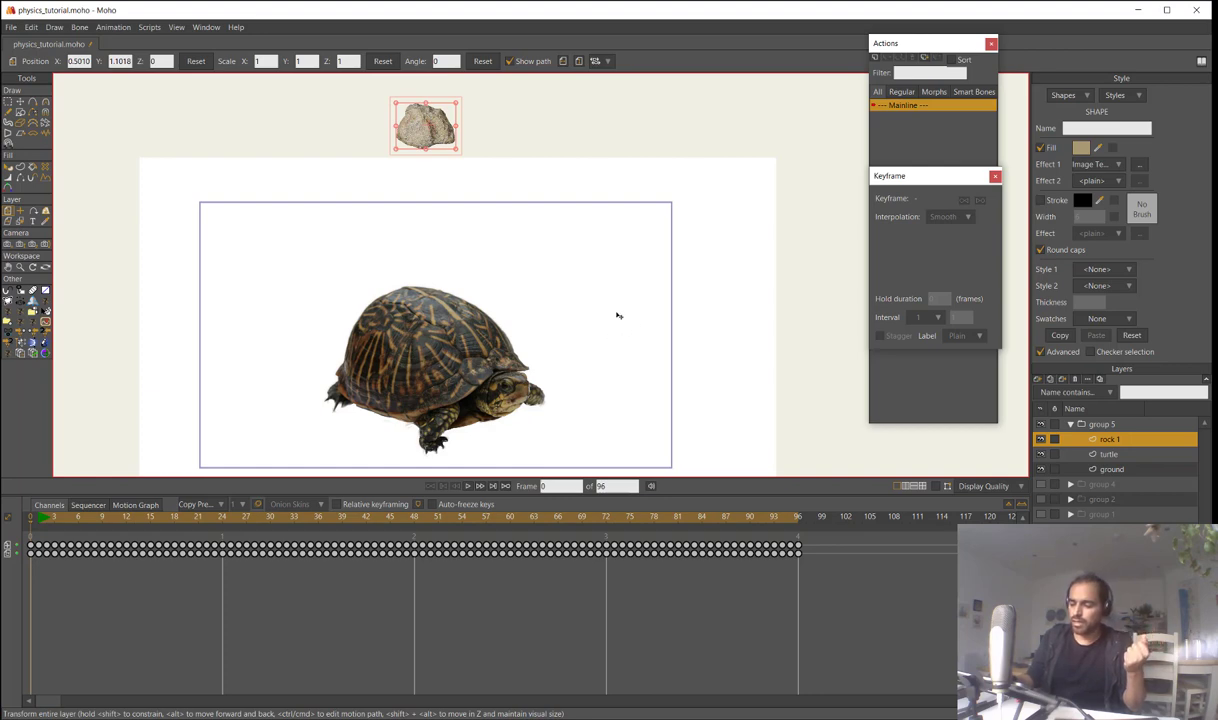
click(421, 517)
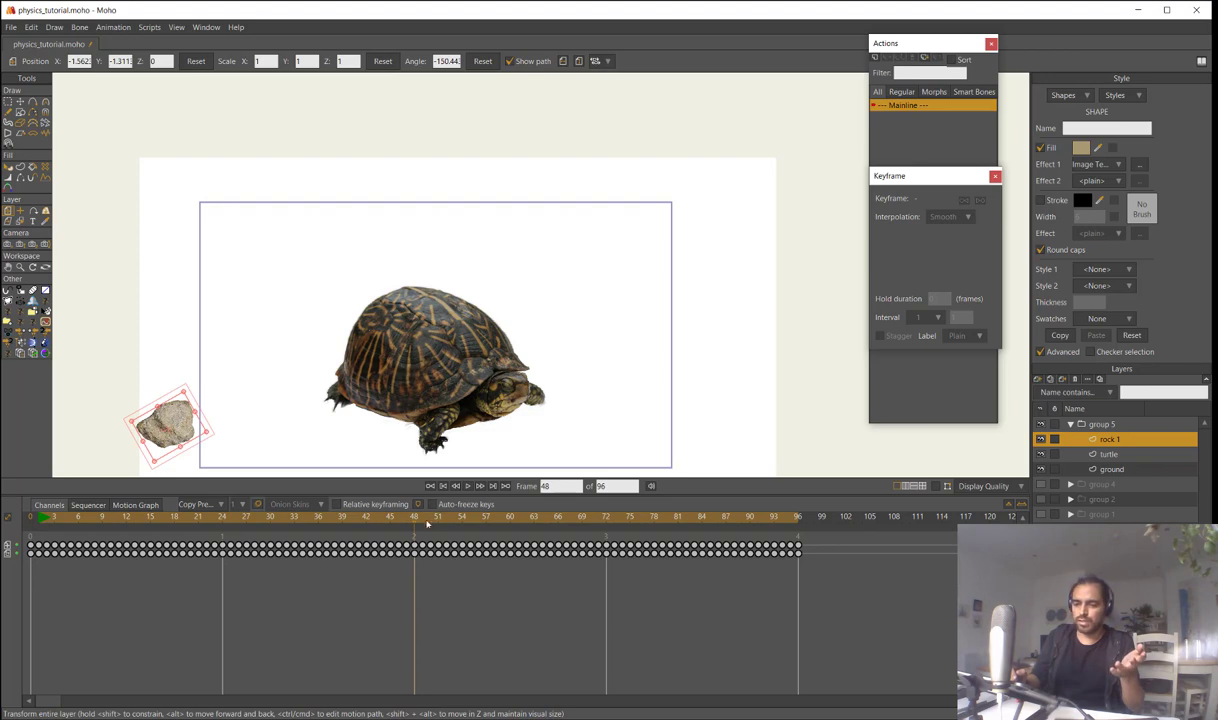
click(31, 518)
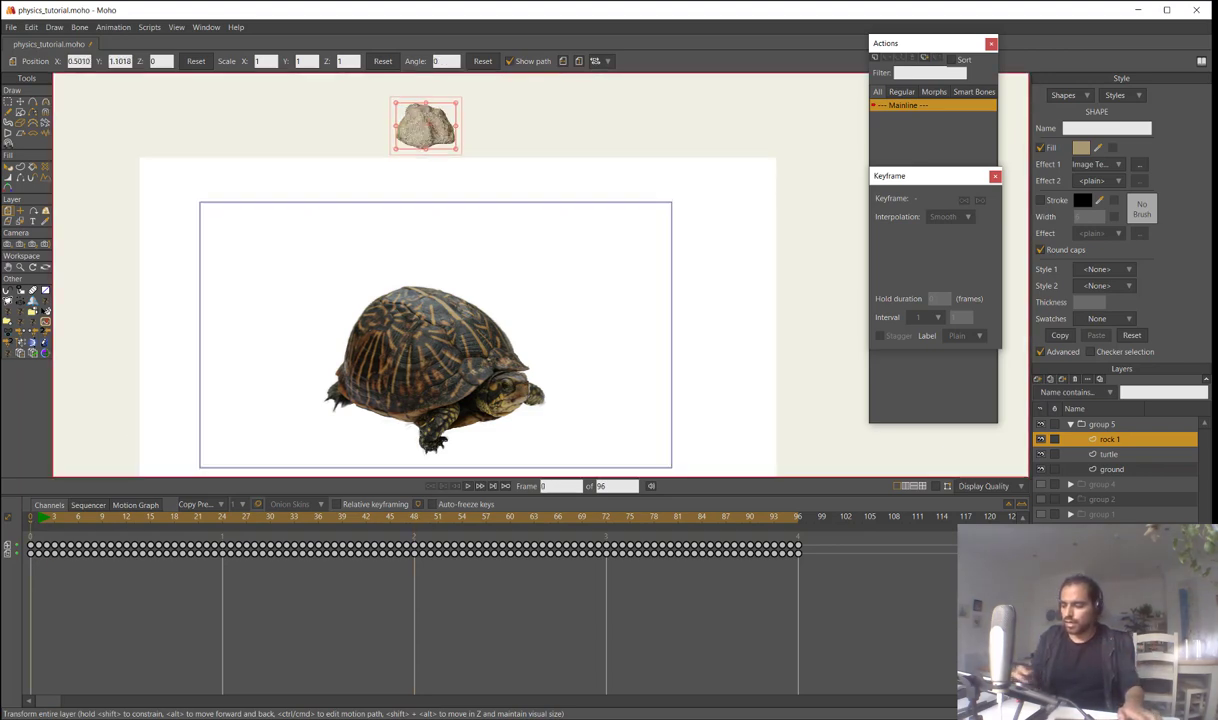
Set group 5's rock 1 to start asleep in its physics settings and play the simulation to check it
double_click(1110, 440)
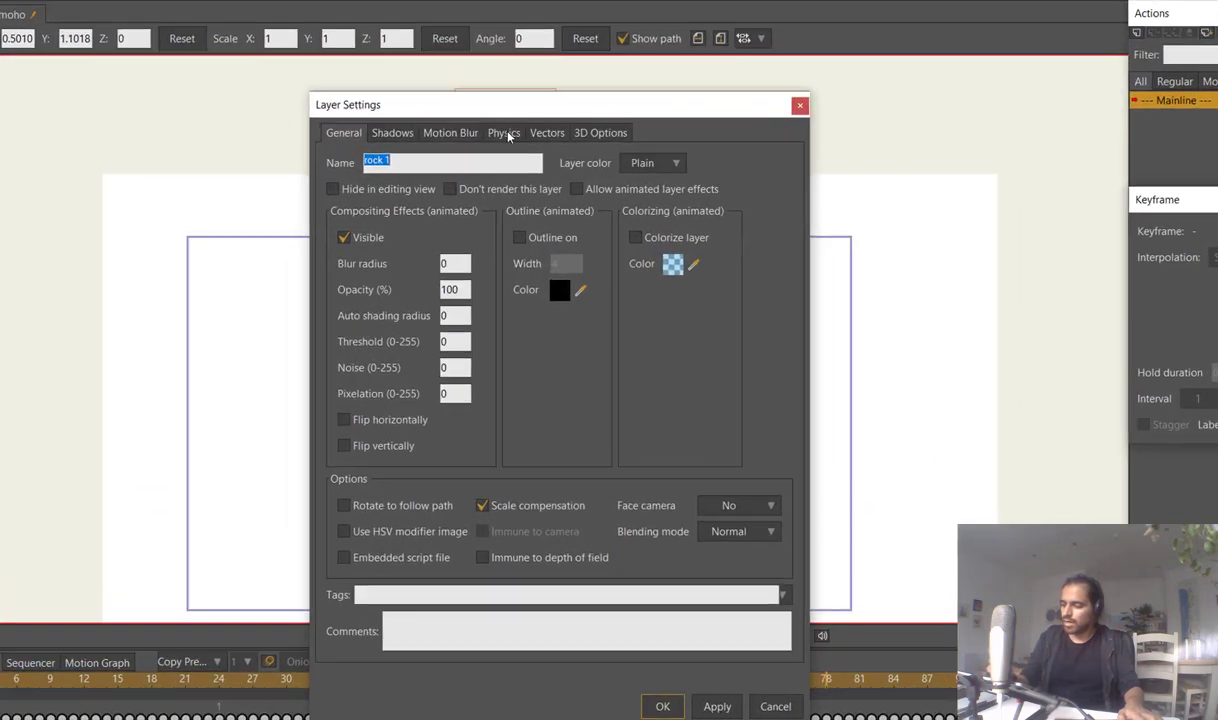
click(424, 128)
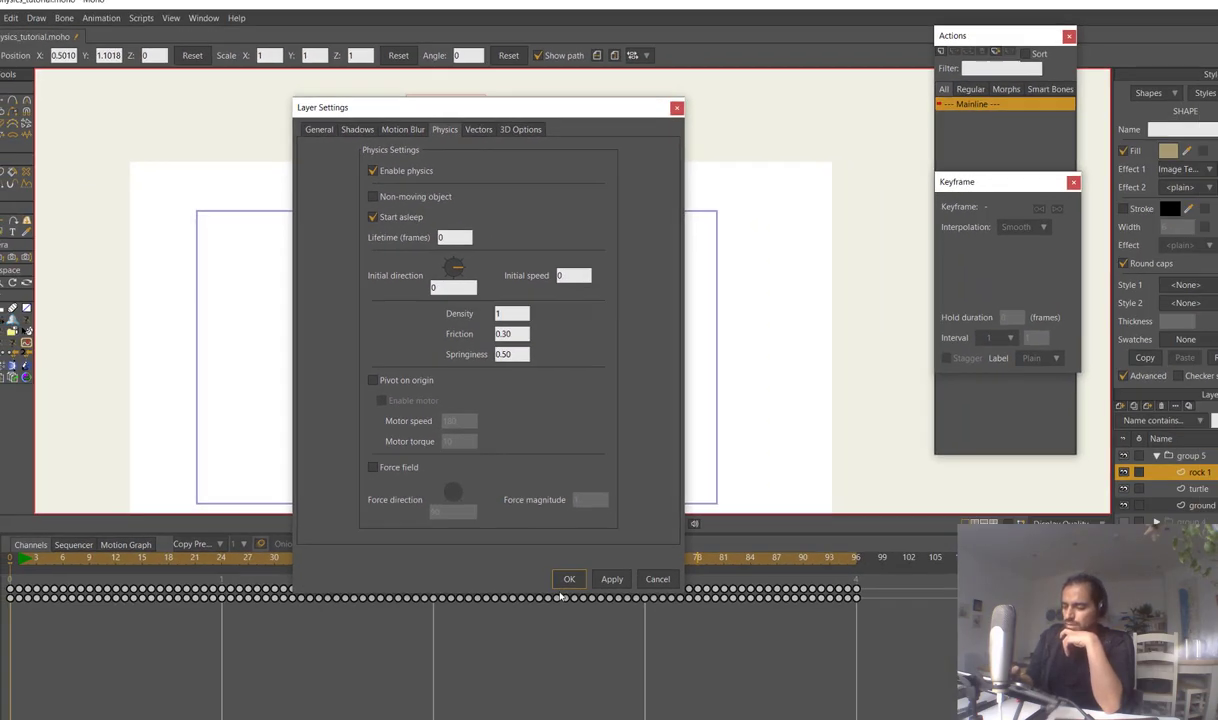
click(564, 584)
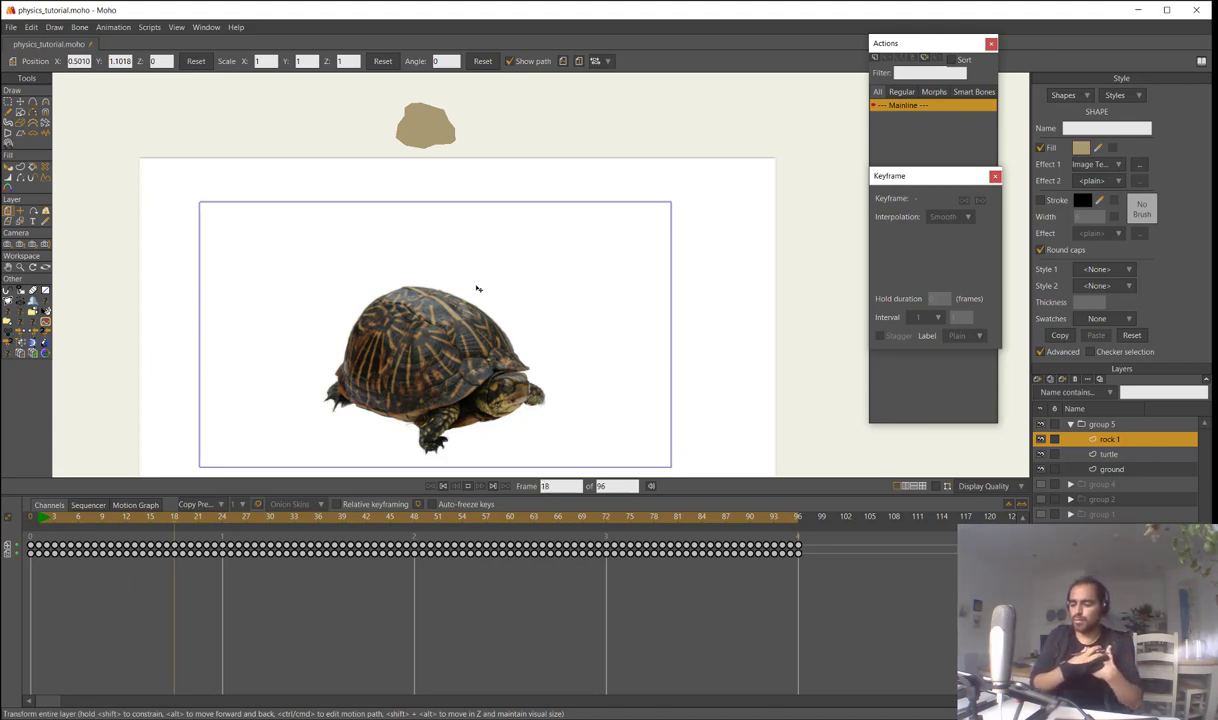
key(space)
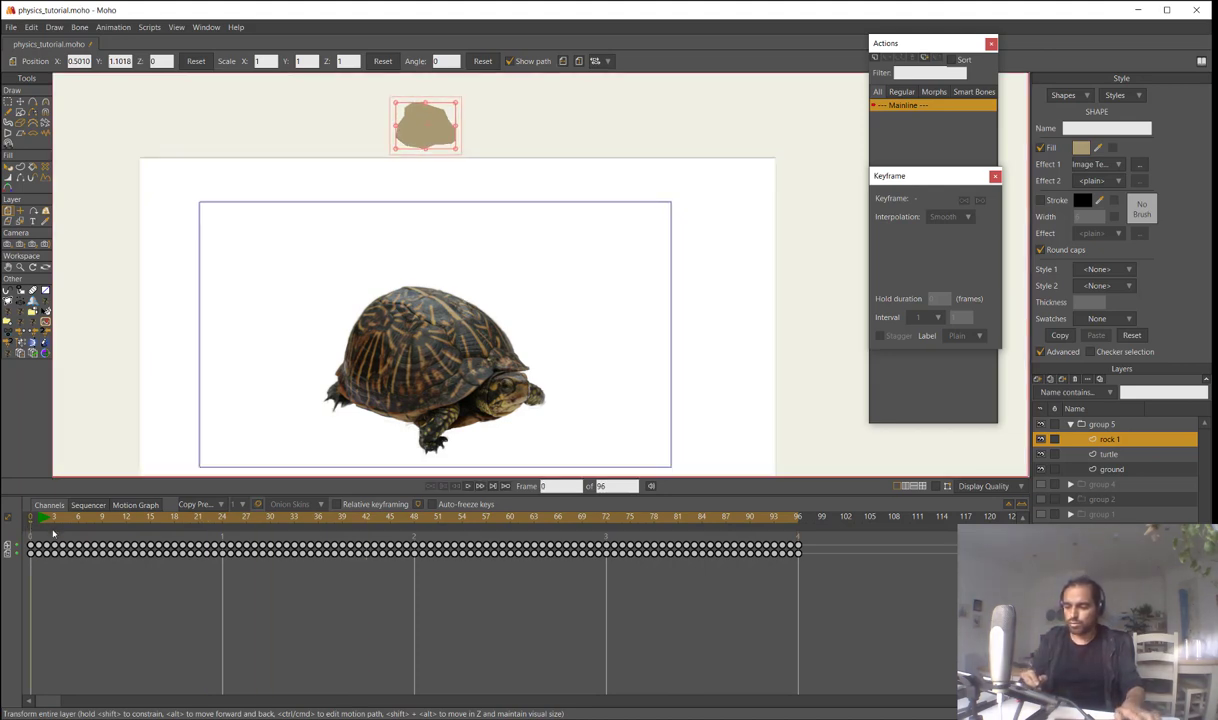
click(185, 558)
drag(84, 578, 78, 575)
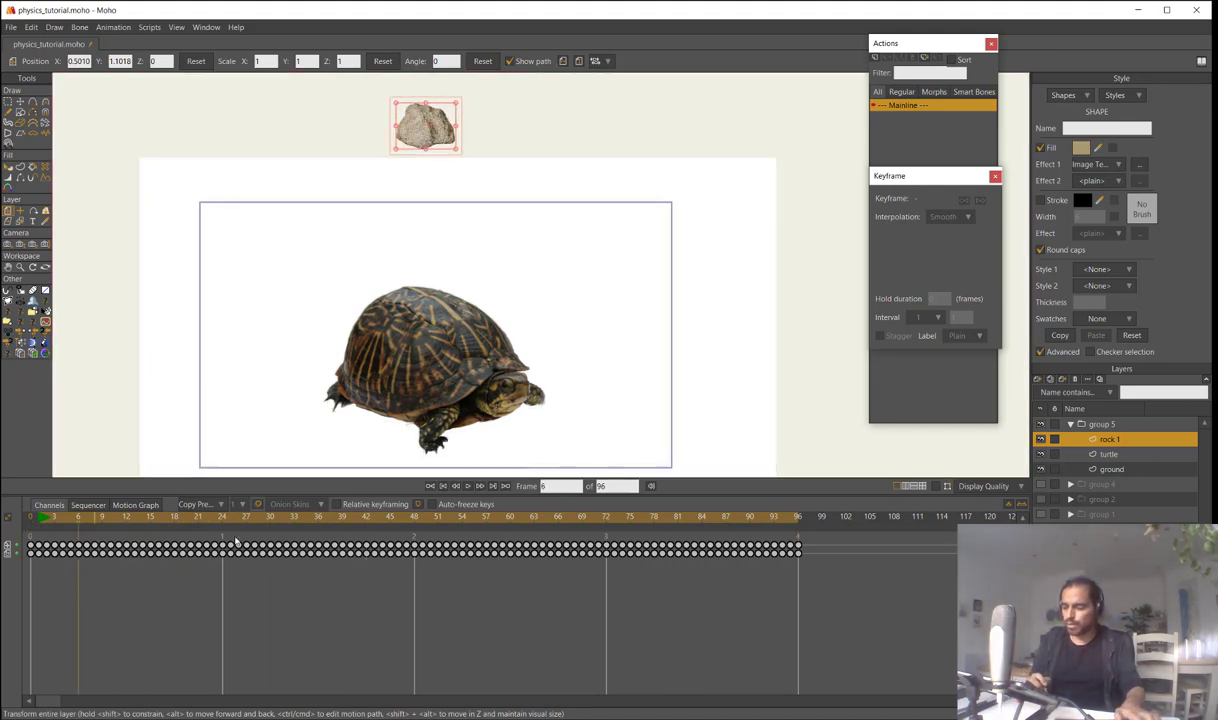
At frame 48, add a physics nudge to rock 1 with direction 271.22 and amount 2, and select its keyframe
click(412, 521)
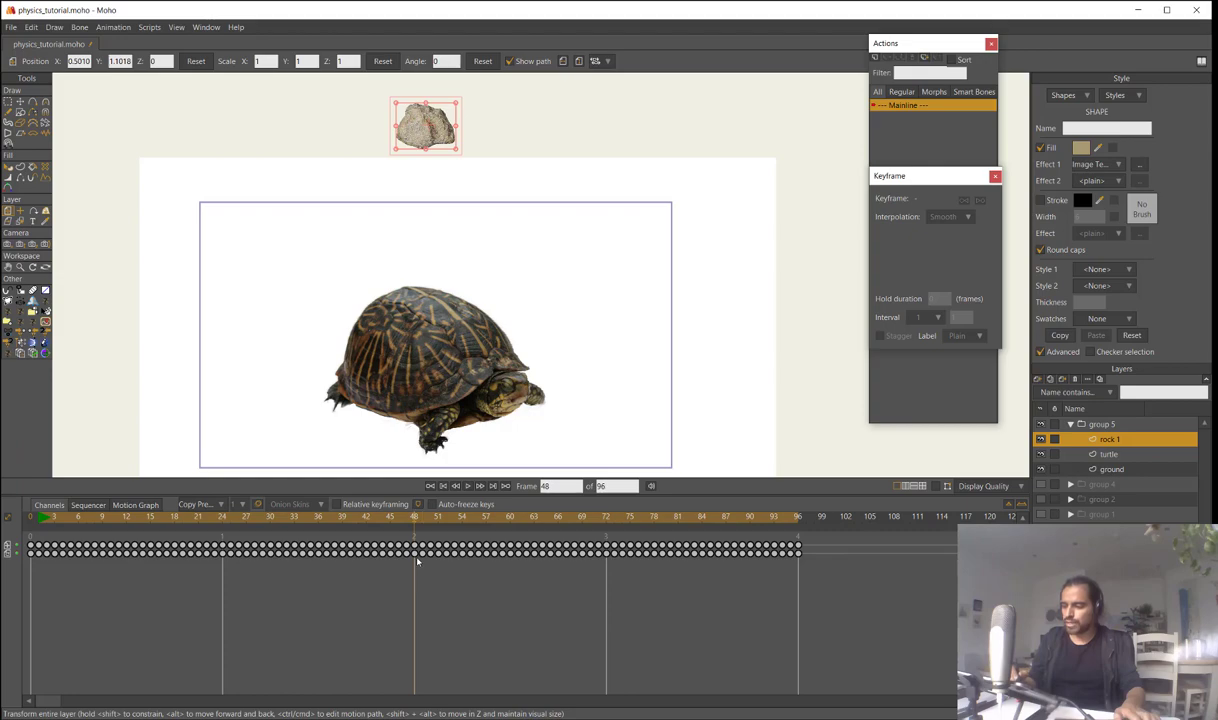
click(114, 28)
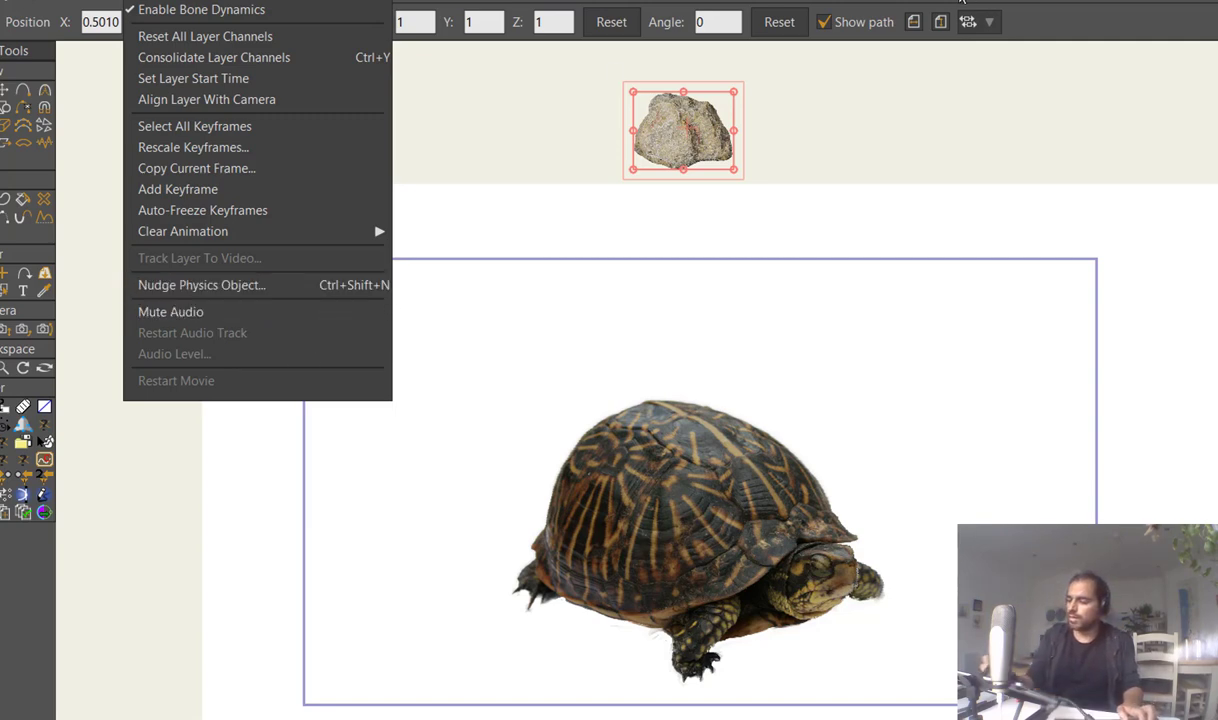
click(370, 285)
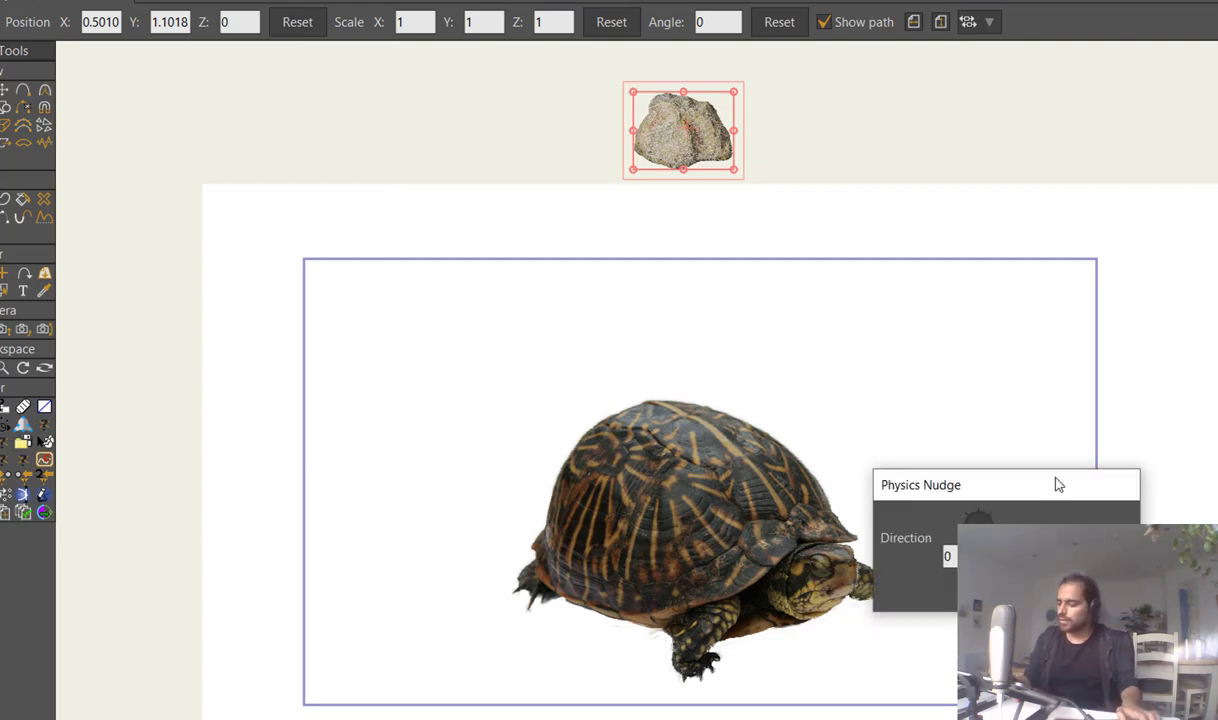
mouse_move(1055, 484)
mouse_down()
mouse_move(1082, 269)
mouse_move(1071, 261)
mouse_up()
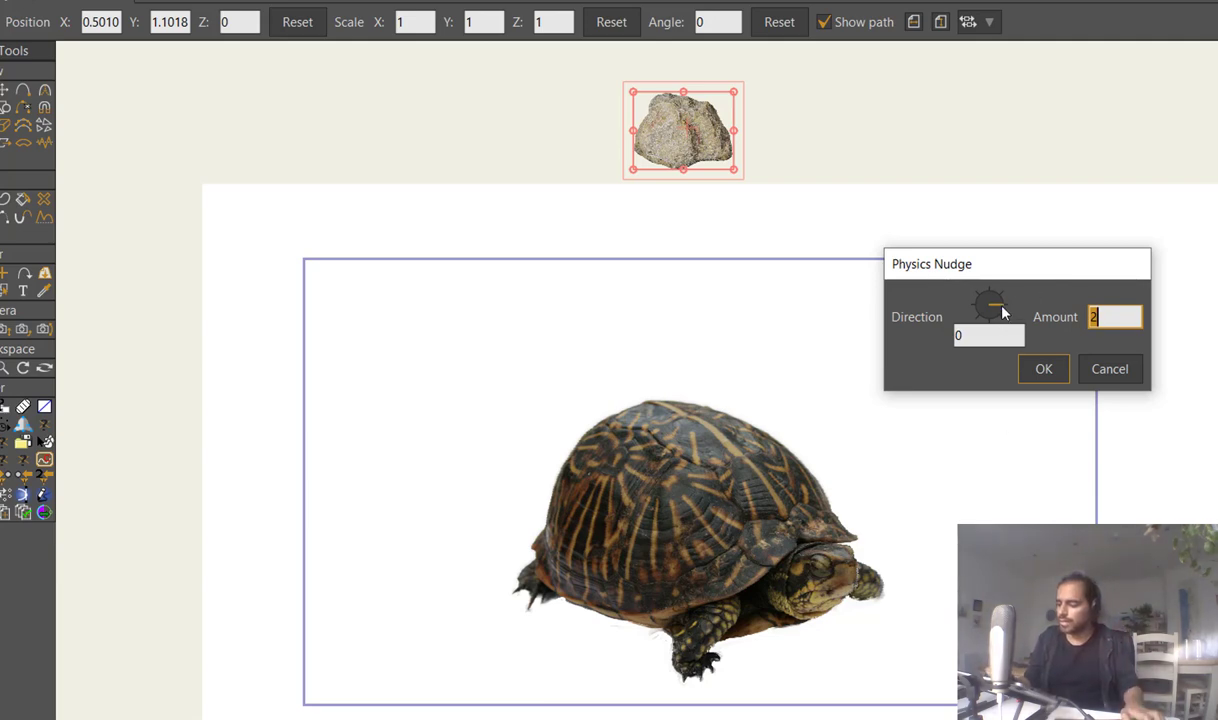
drag(988, 358, 990, 367)
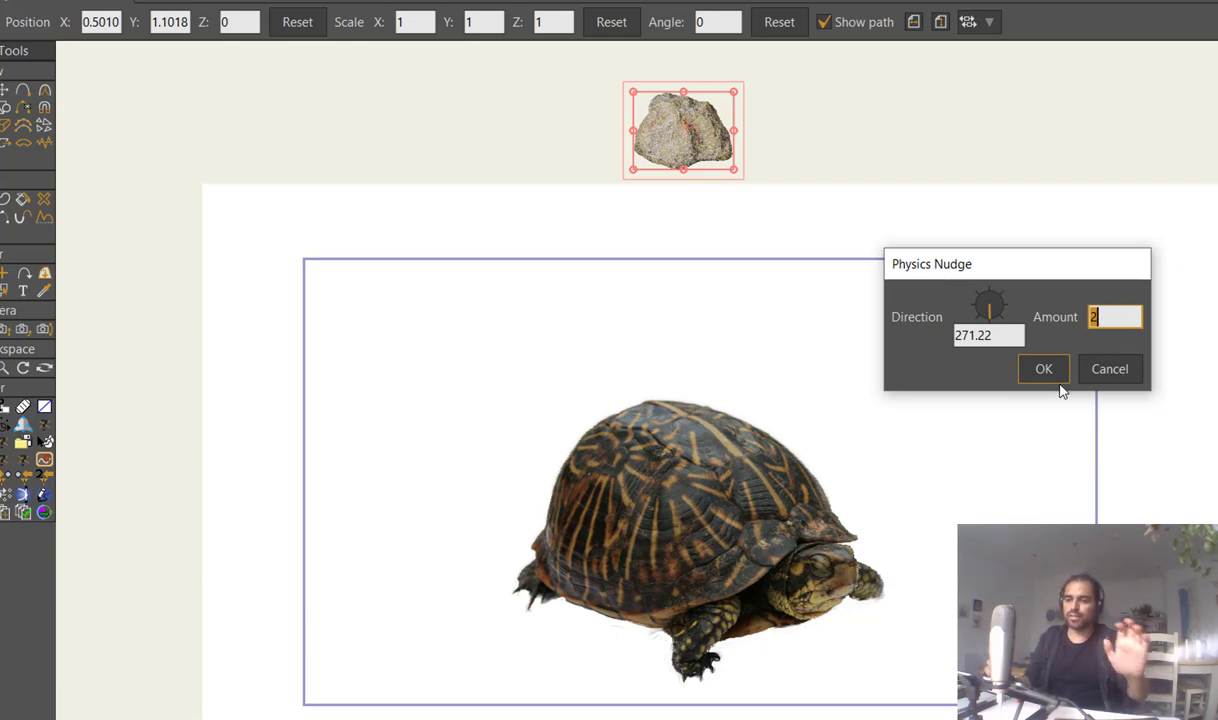
click(1100, 313)
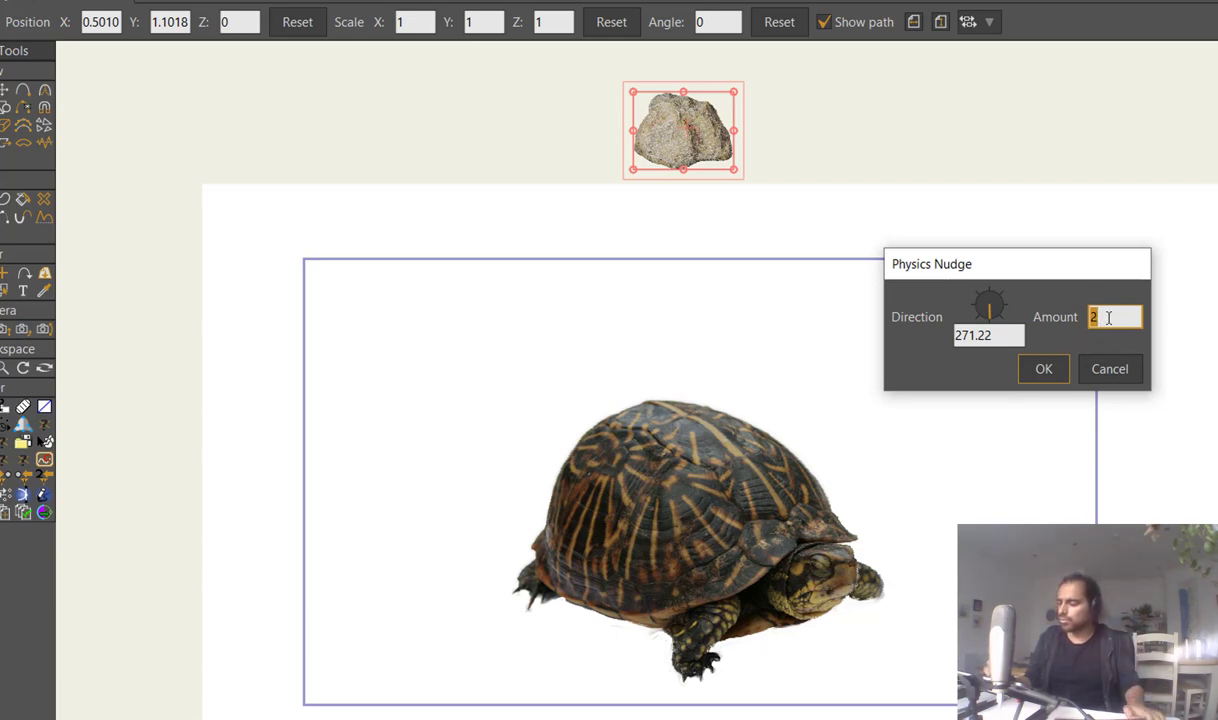
click(1108, 317)
click(1043, 370)
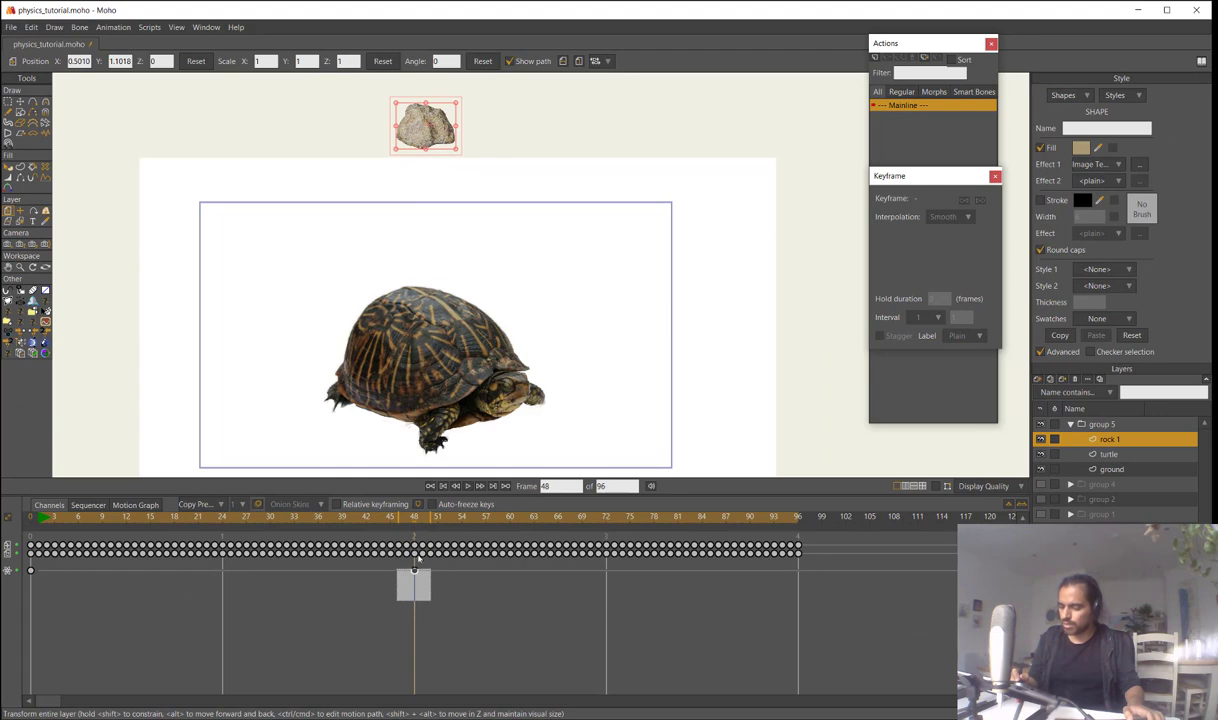
click(414, 570)
click(44, 579)
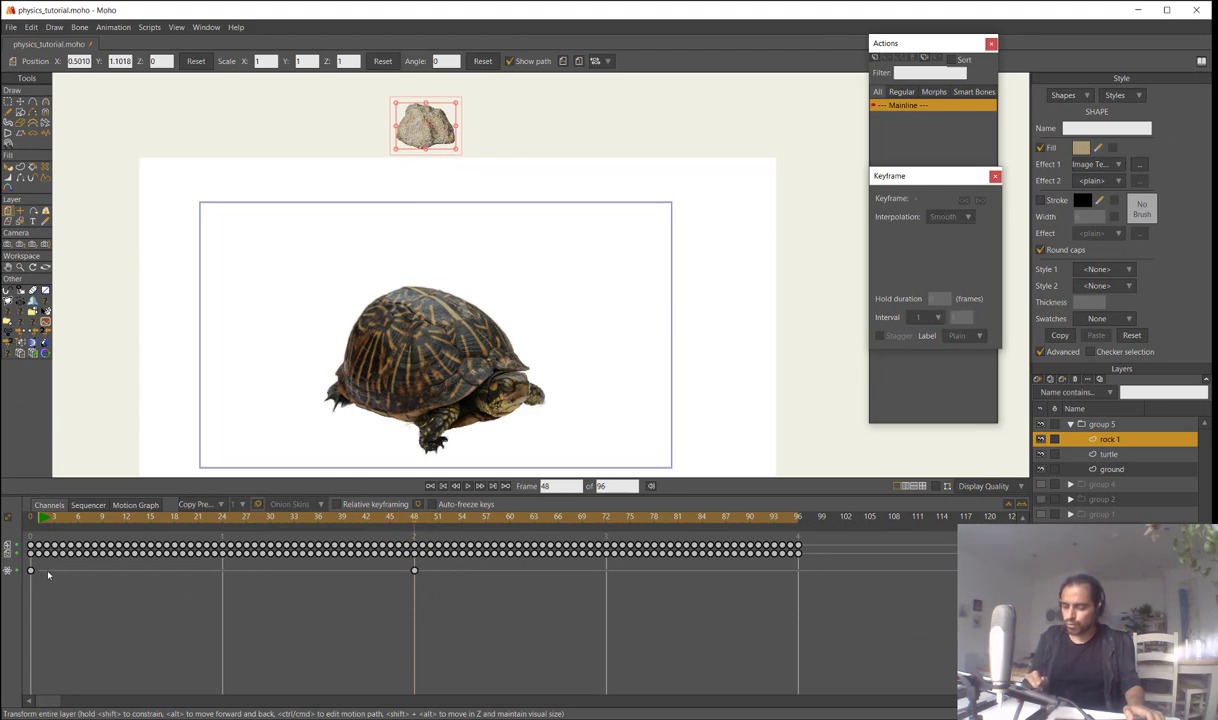
drag(42, 571, 418, 579)
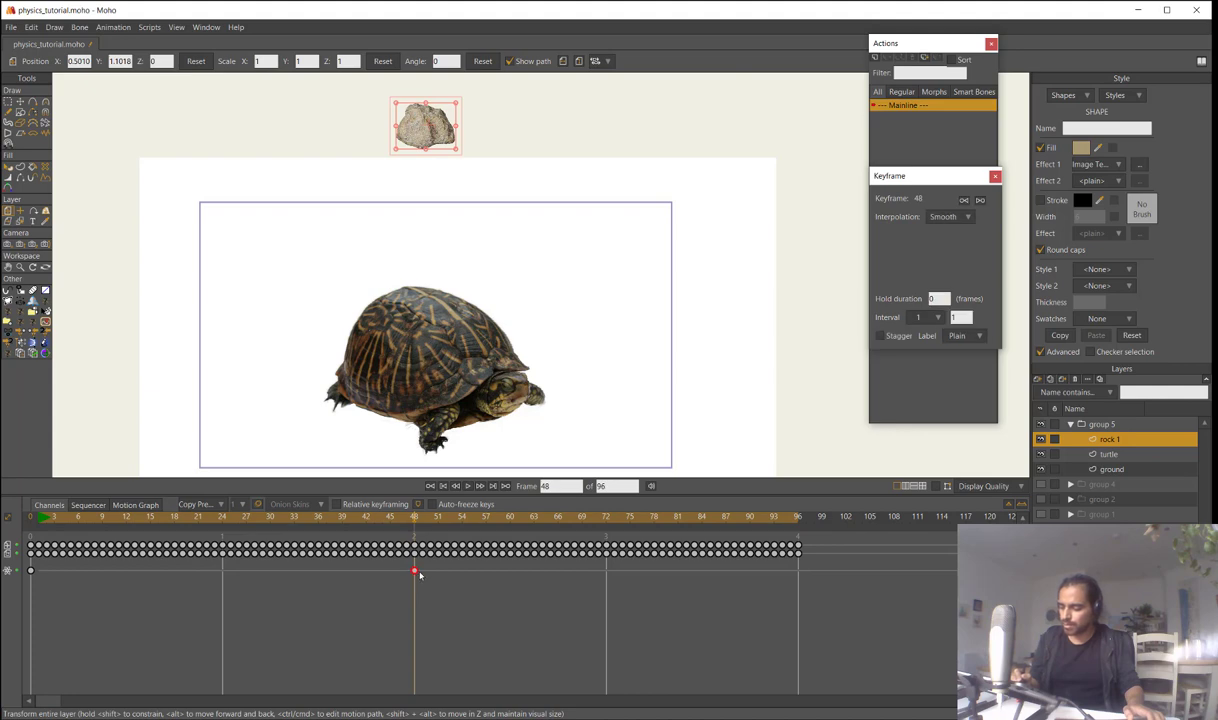
Play the simulation to check rock 1's nudge at frame 48, and return to frame 0
click(42, 524)
key(space)
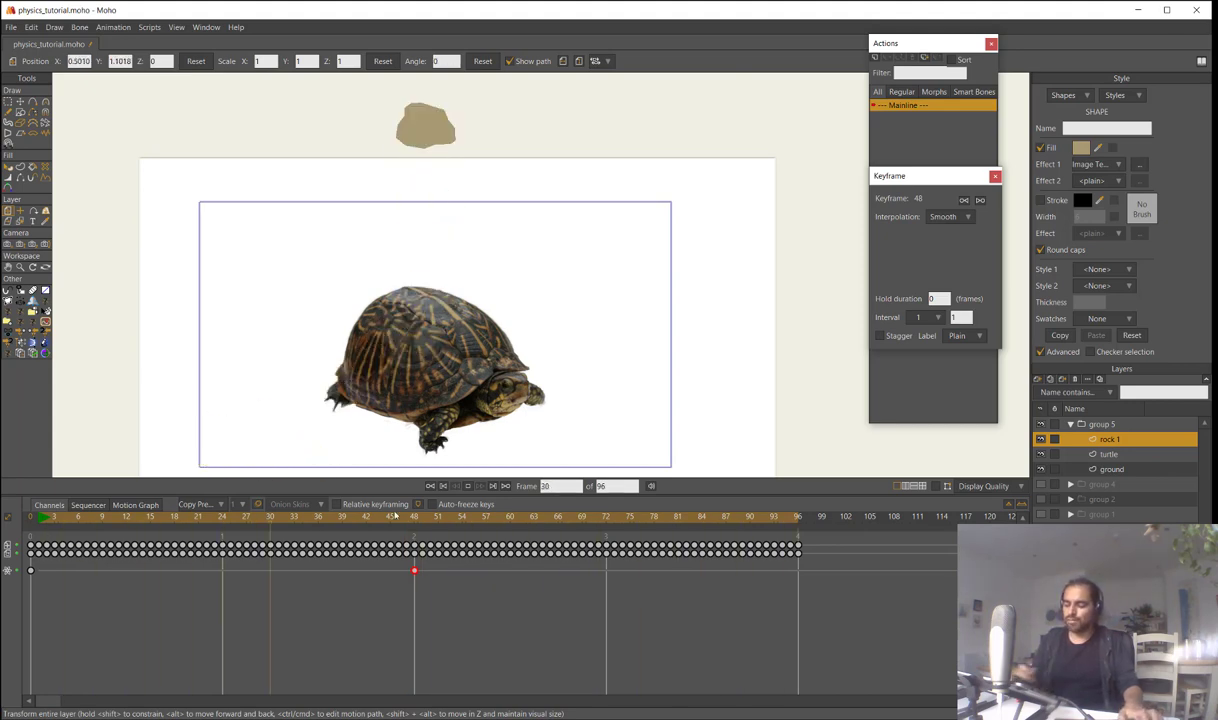
drag(68, 564, 29, 562)
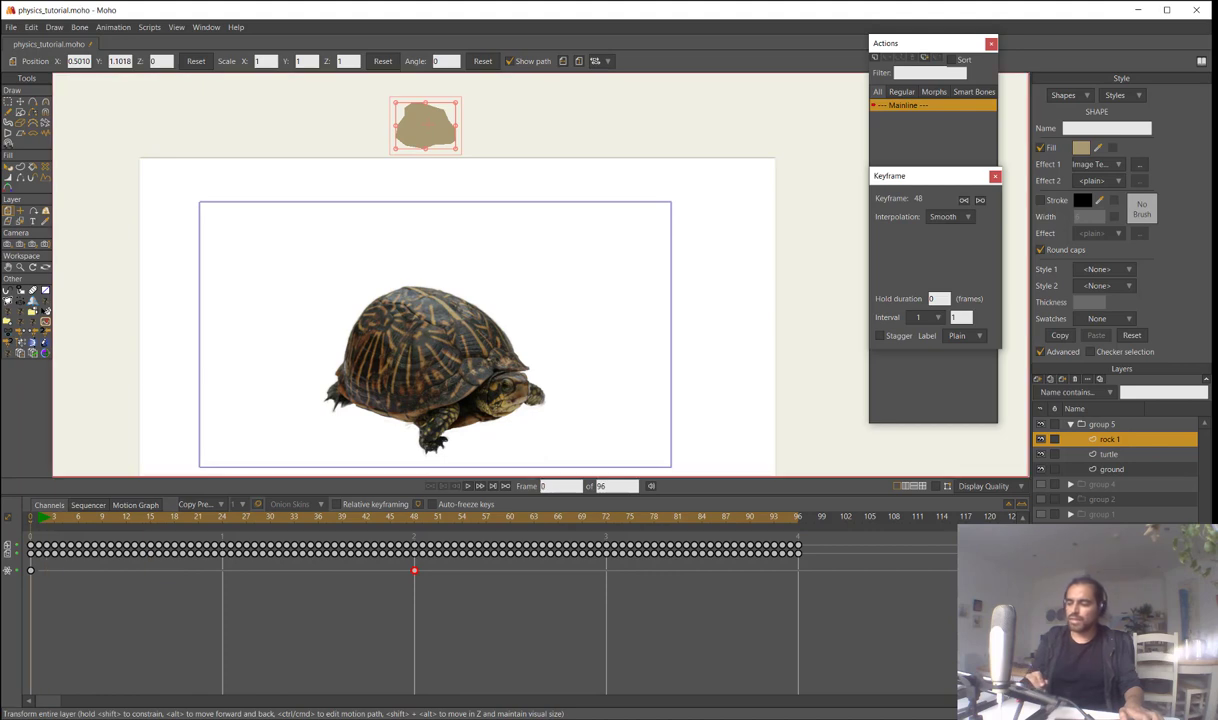
Duplicate rock 1 in group 5 as rock 2 and delete the copy's physics nudge keyframe at frame 48
click(1050, 380)
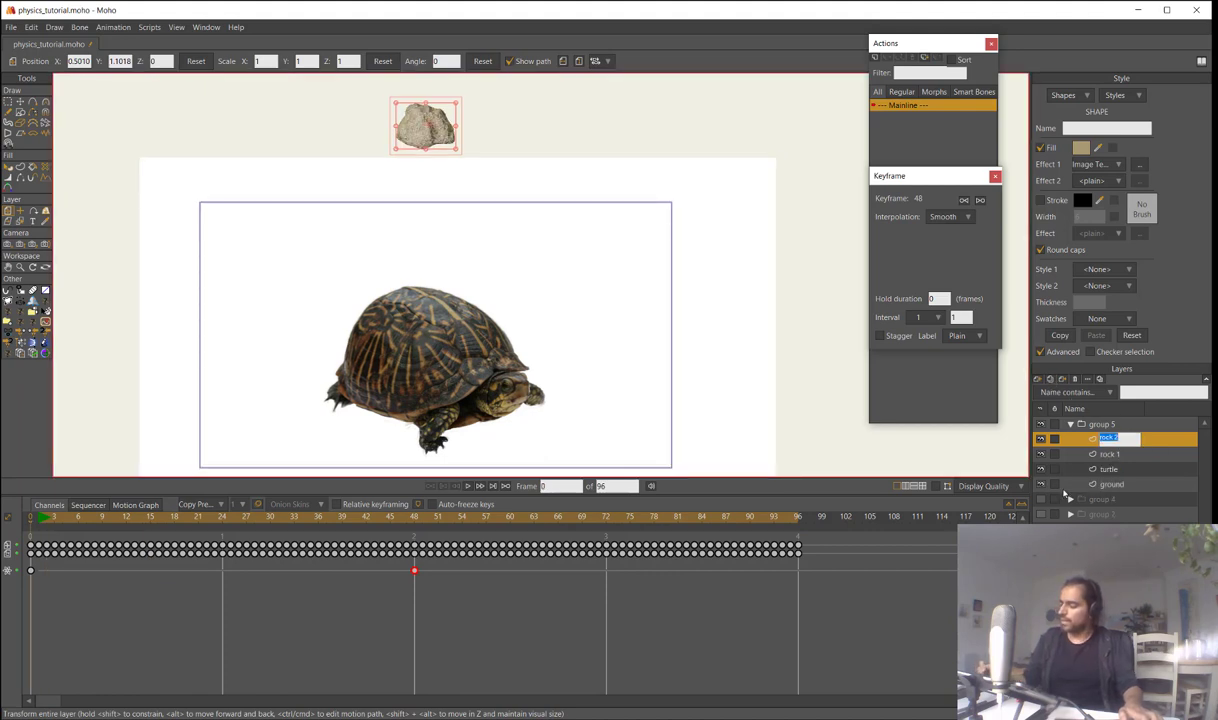
key(Return)
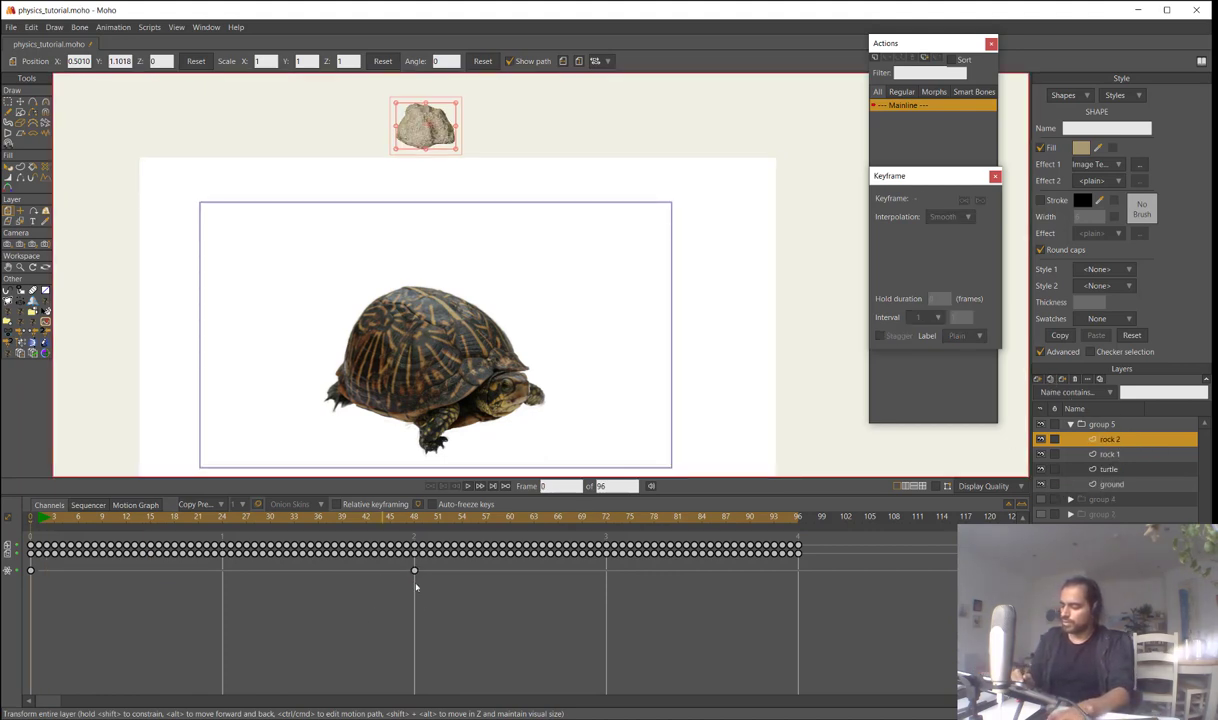
click(415, 571)
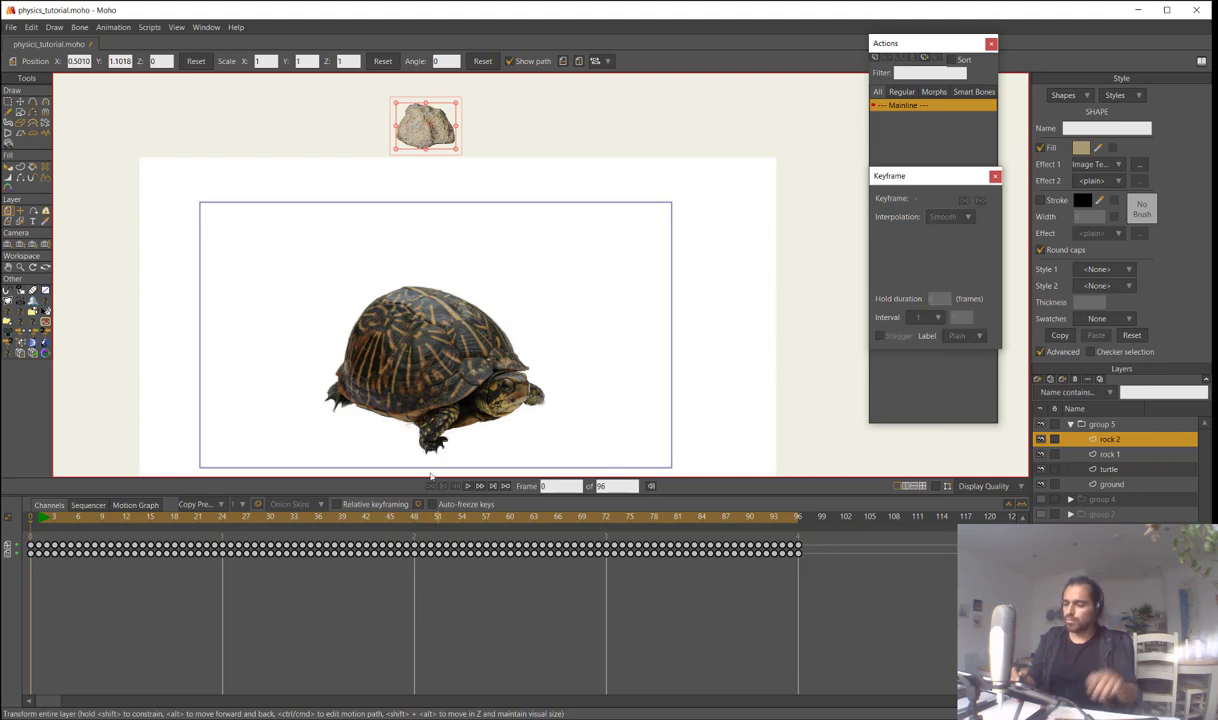
Scale rock 2 to 0.7270, place it at X 0.4931, Y 0.4483 with angle 2.2672, and check its start-asleep physics setting
drag(448, 141, 450, 229)
double_click(1112, 439)
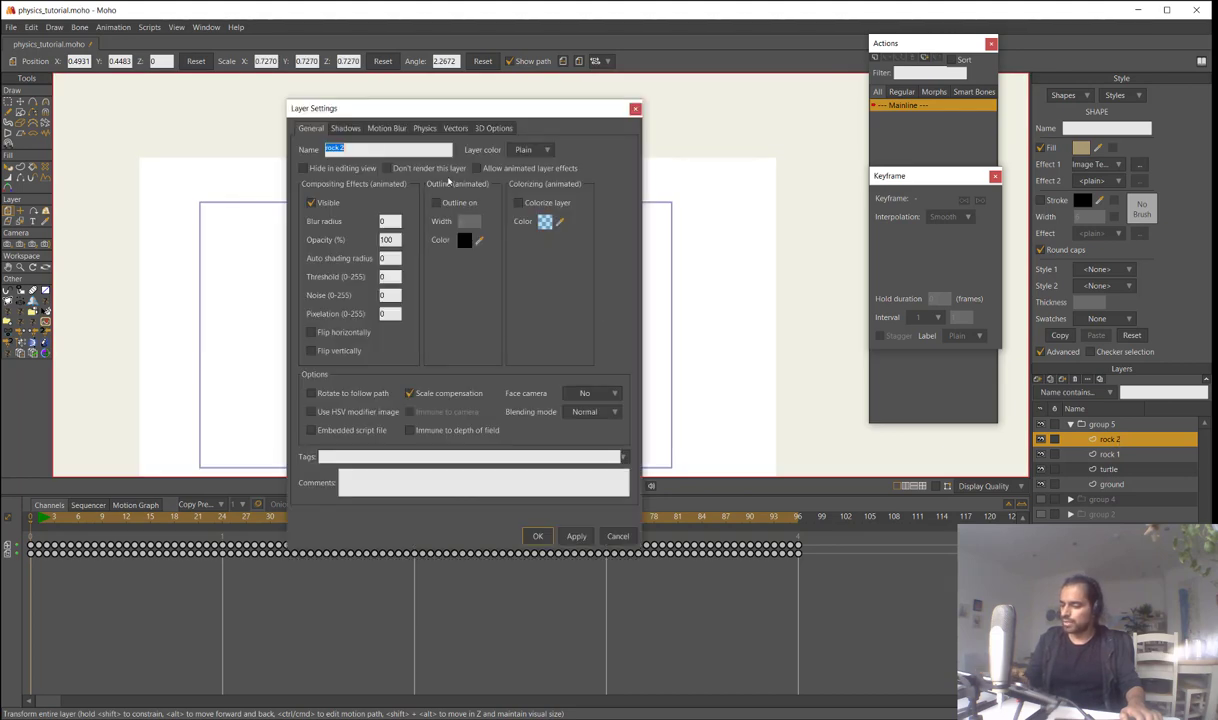
click(425, 128)
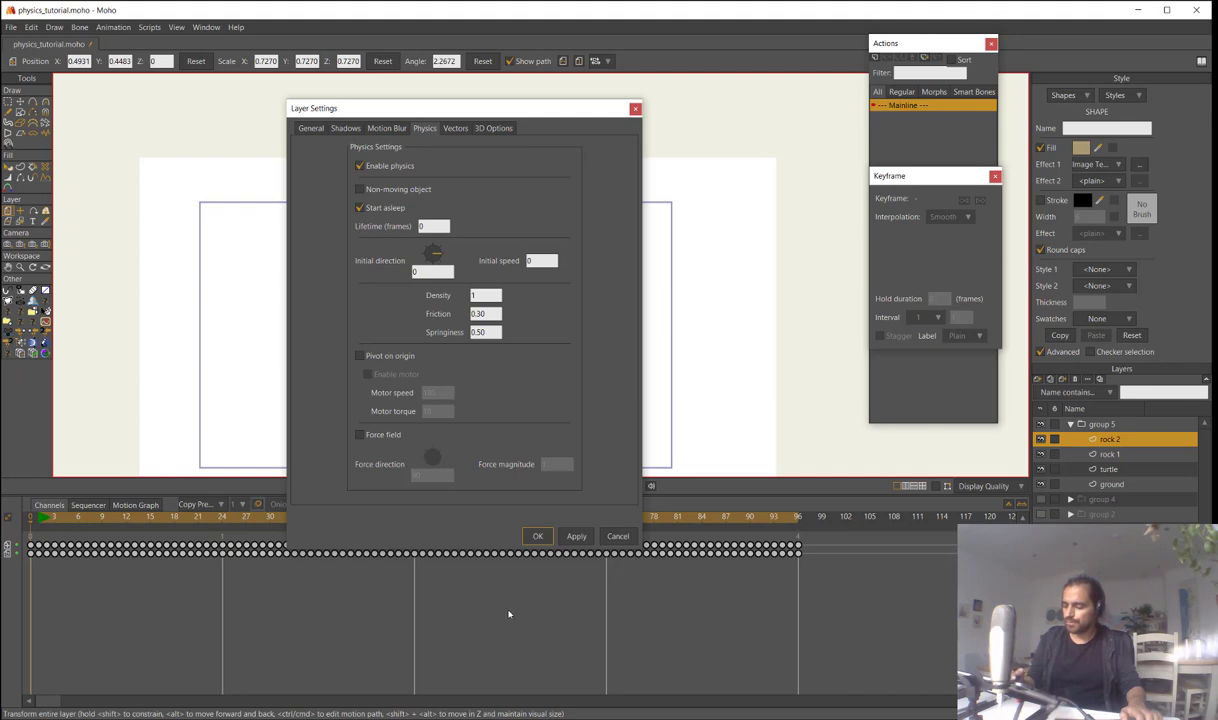
key(Return)
Play group 5's simulation from the start to examine how the nudged rock 1 interacts with the sleeping rock 2
click(1094, 424)
key(space)
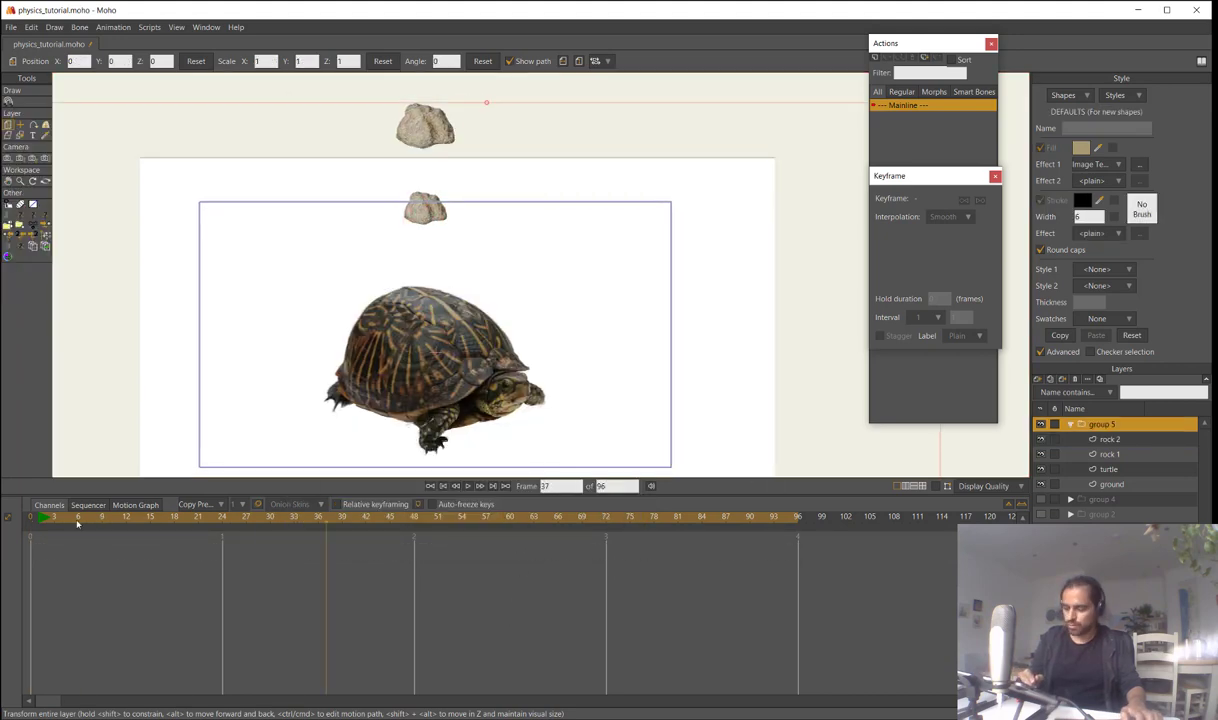
key(space)
click(1110, 455)
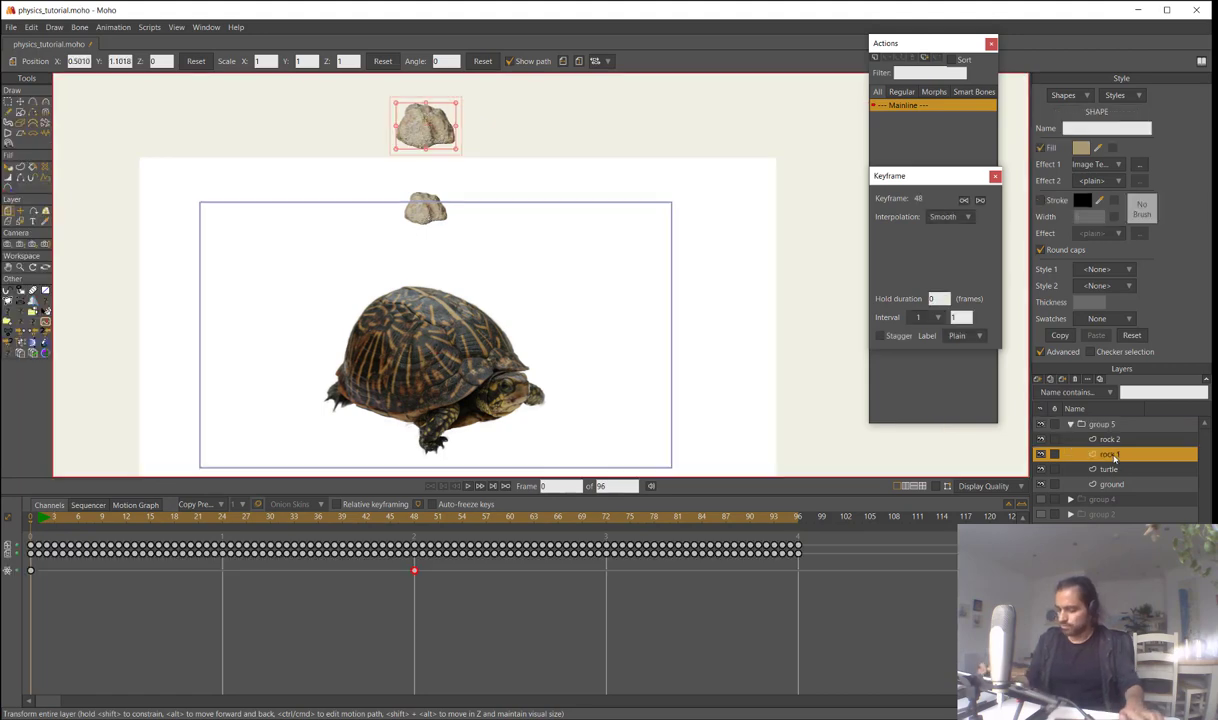
click(1122, 425)
key(space)
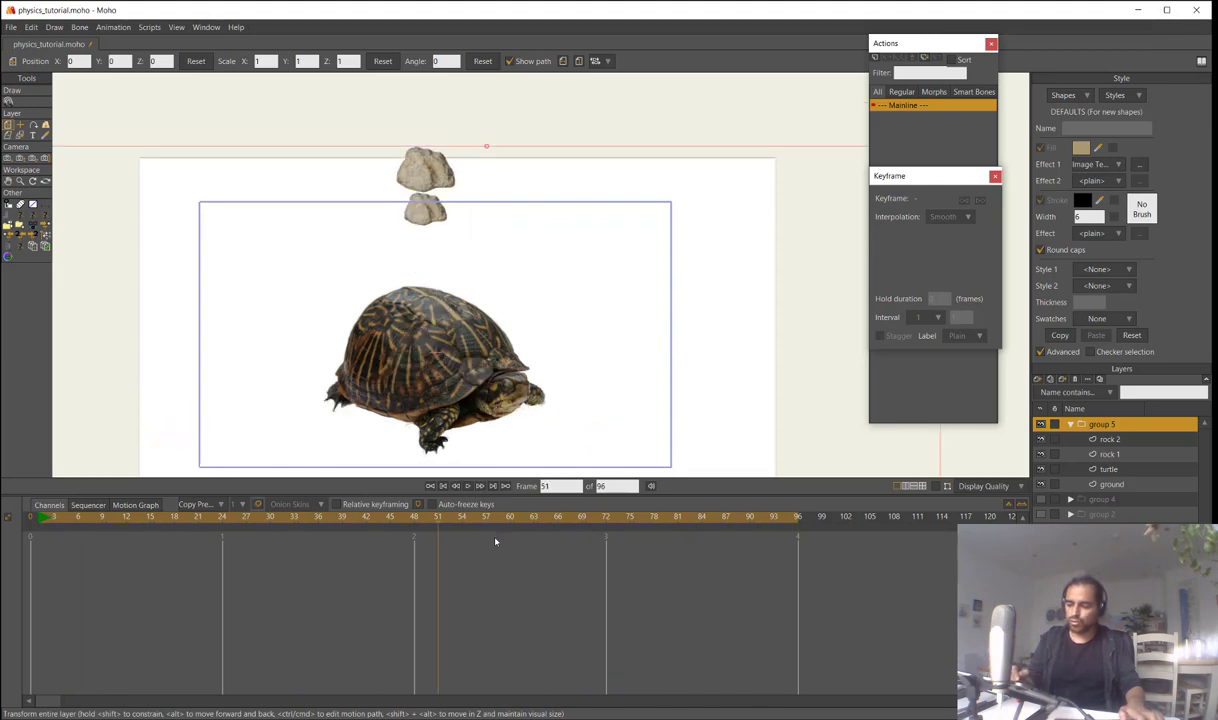
click(408, 531)
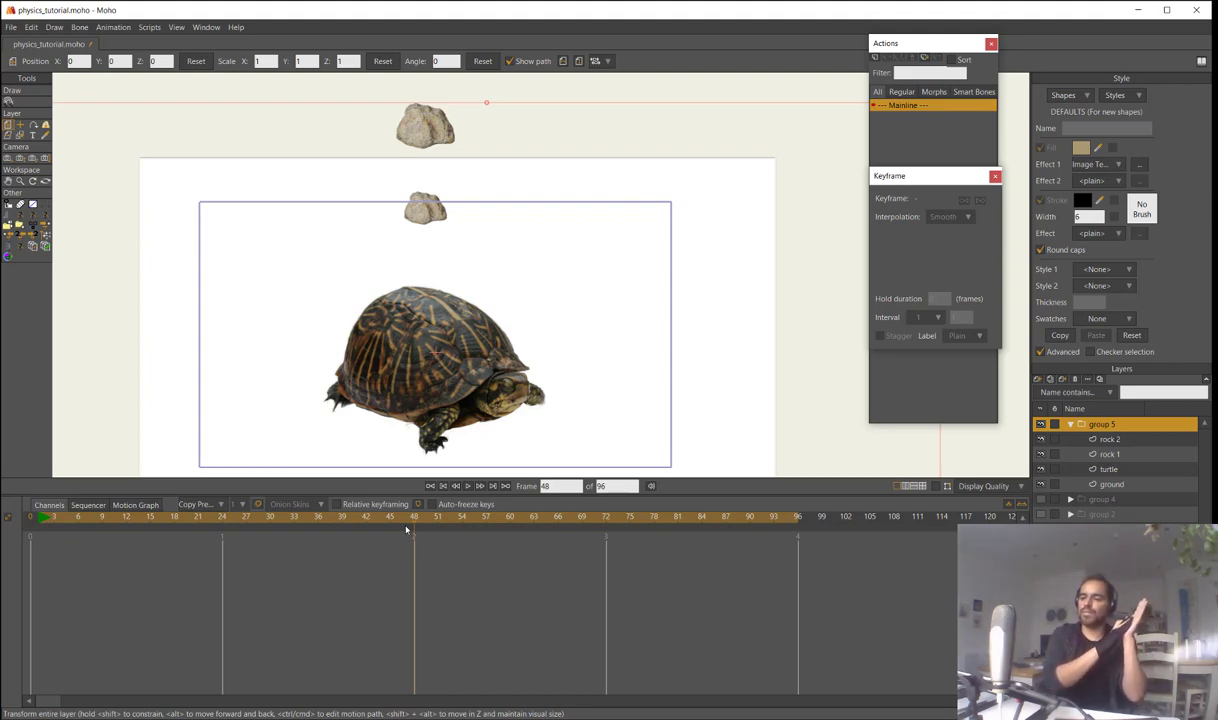
click(43, 519)
key(space)
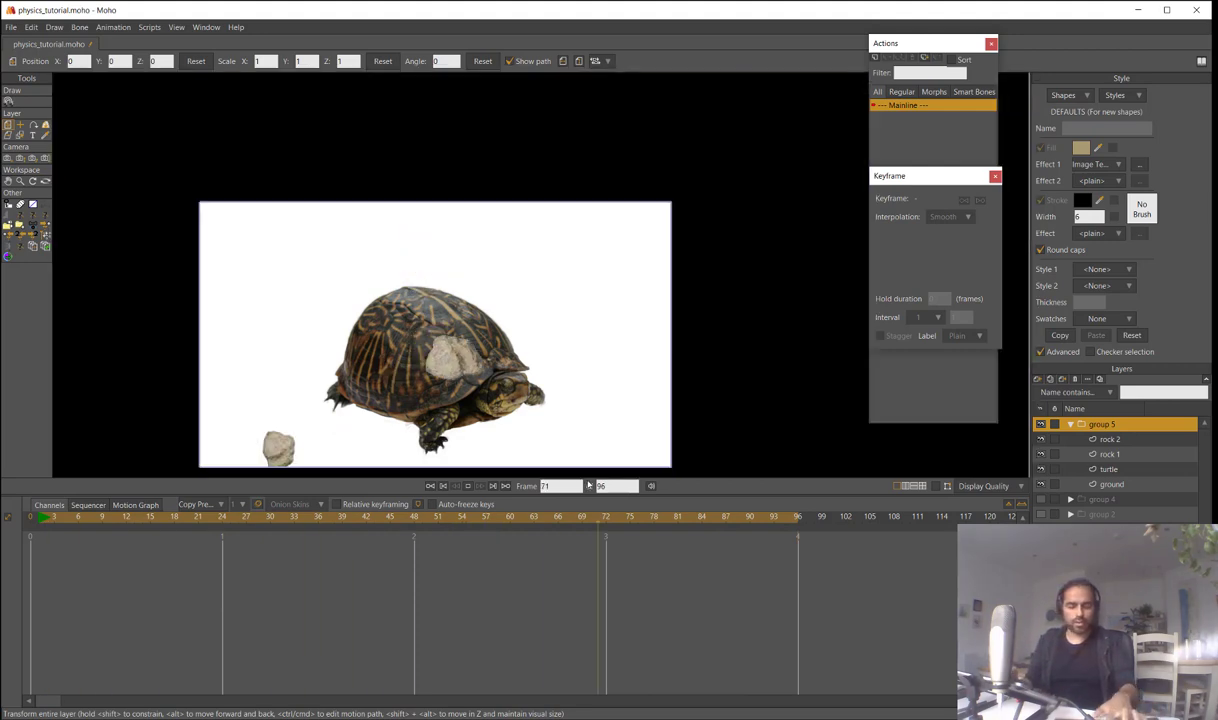
key(space)
Collapse and hide group 5, and make group 4, group 2 and group 1 visible
click(1070, 424)
click(1041, 424)
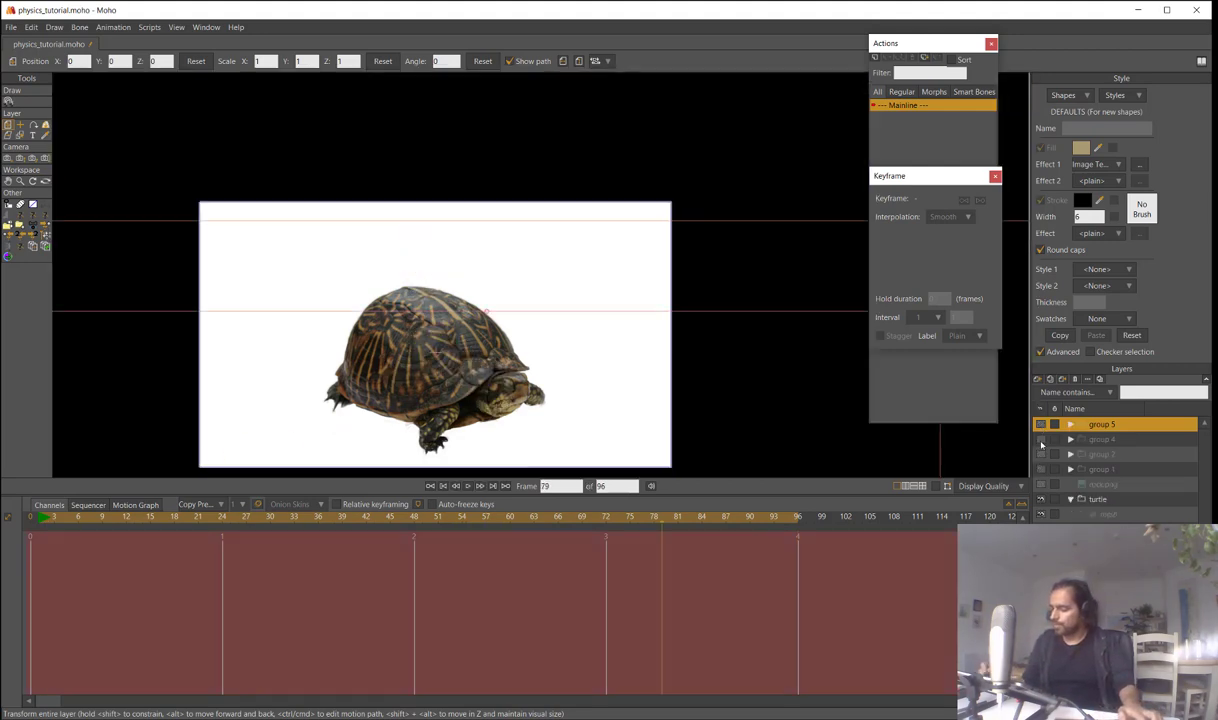
drag(1041, 469, 1041, 439)
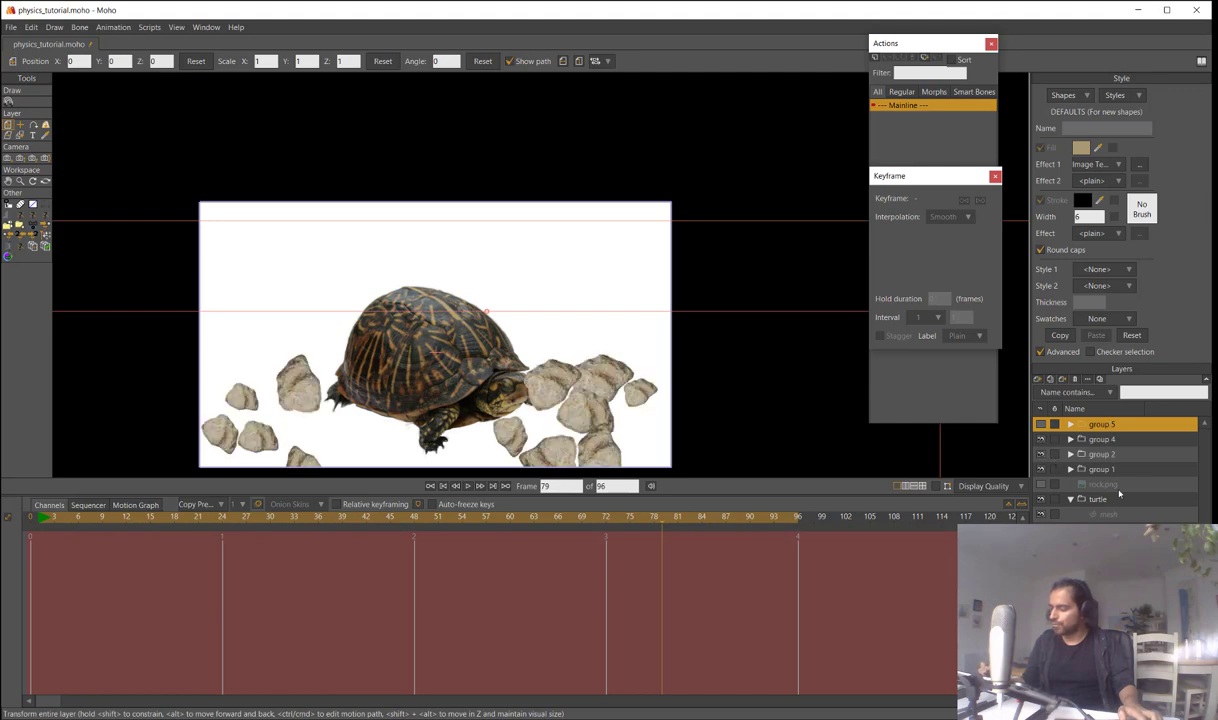
Play the animation from the start with the three rock groups falling on the turtle
click(30, 518)
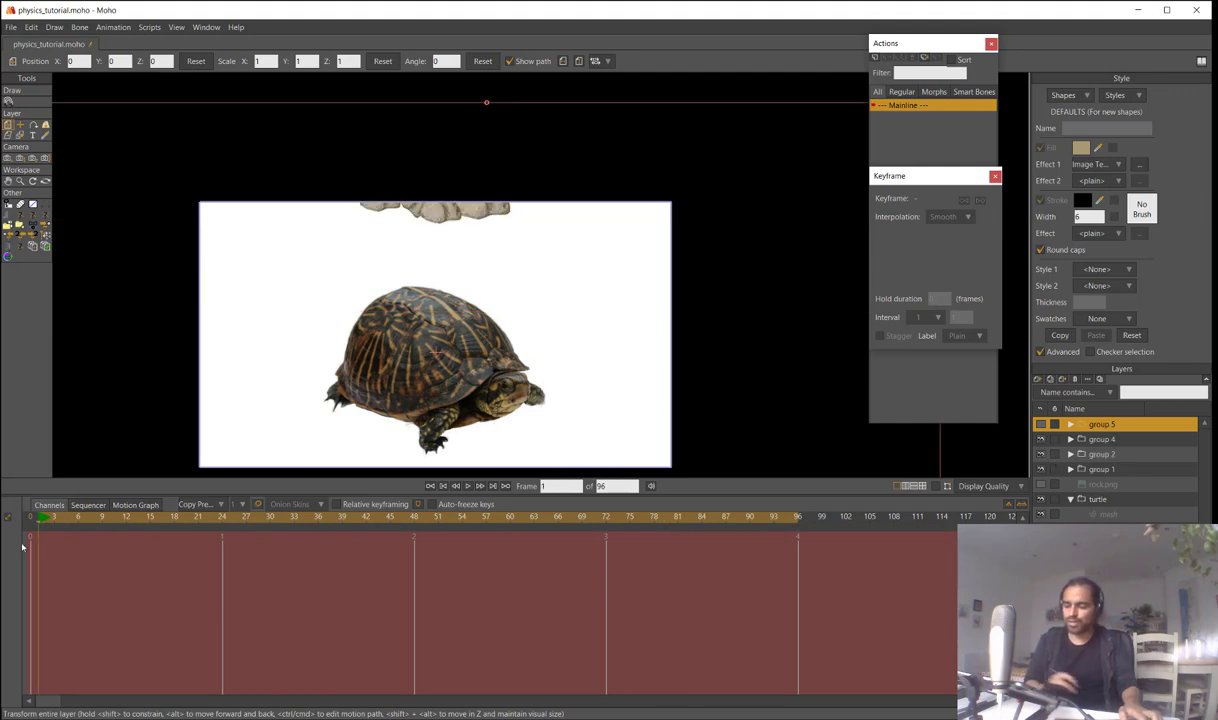
key(space)
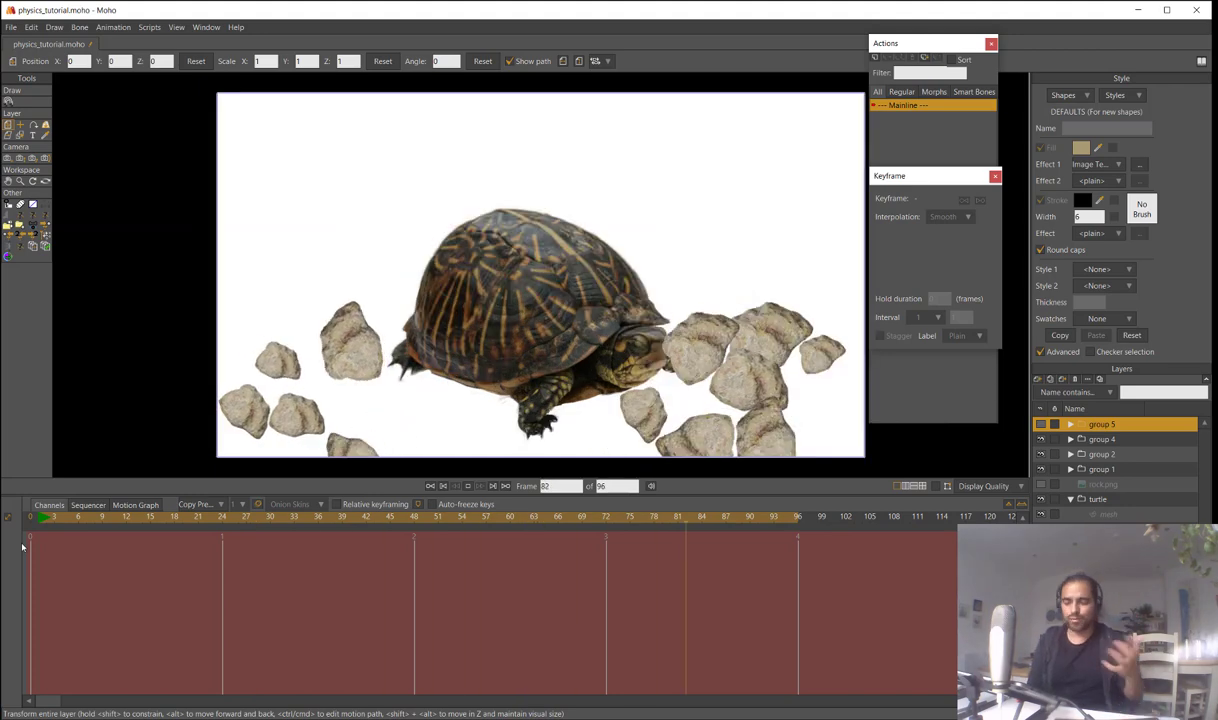
click(22, 546)
key(space)
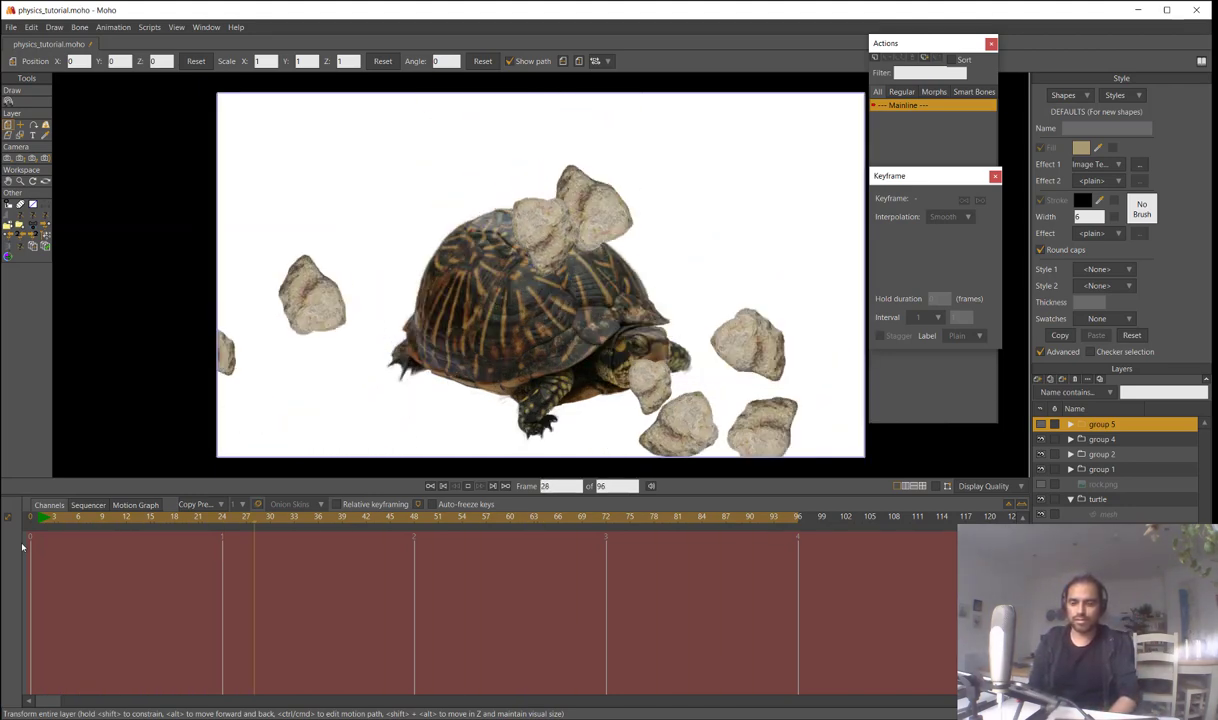